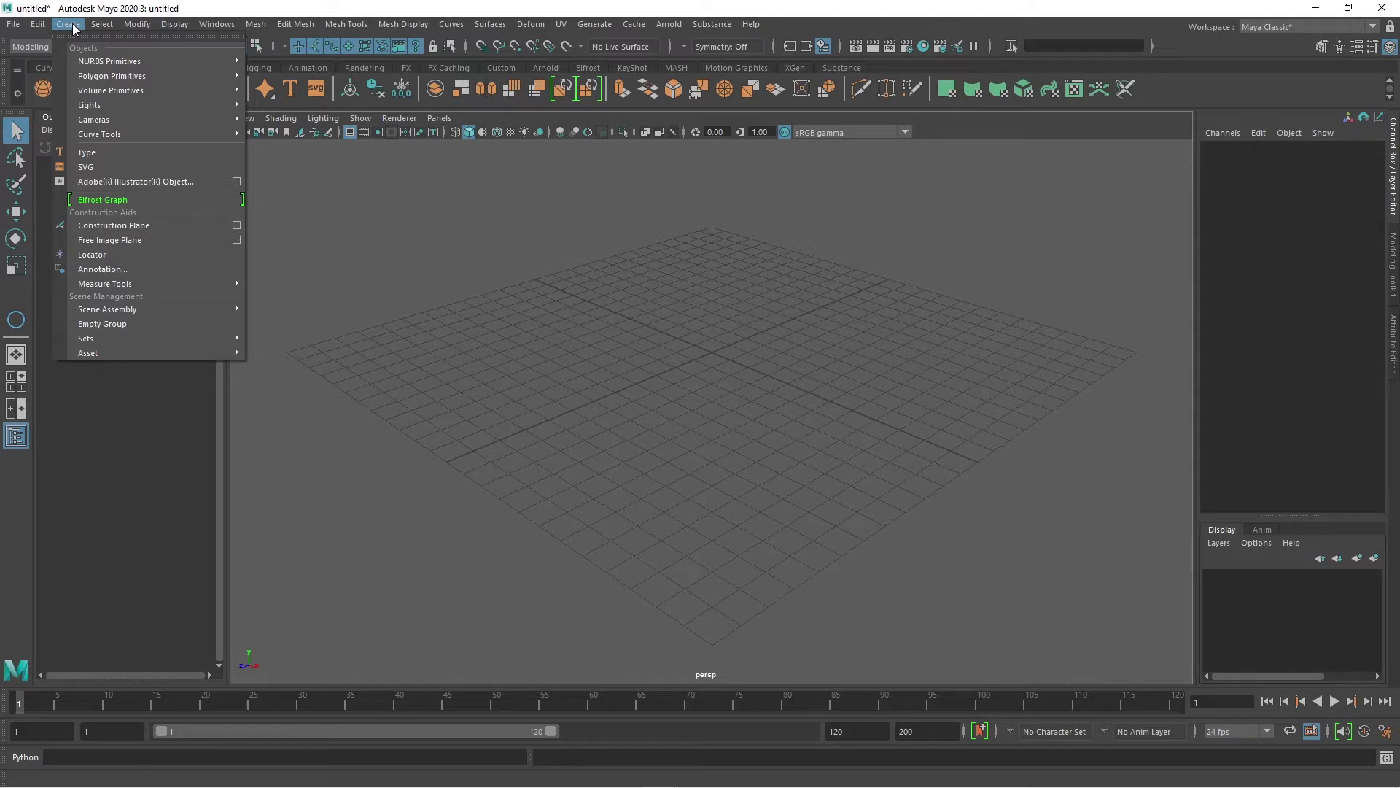
Draw a NURBS circle freehand on the ground grid, centred at about X 0.15, Z 0.12
mouse_move(104, 134)
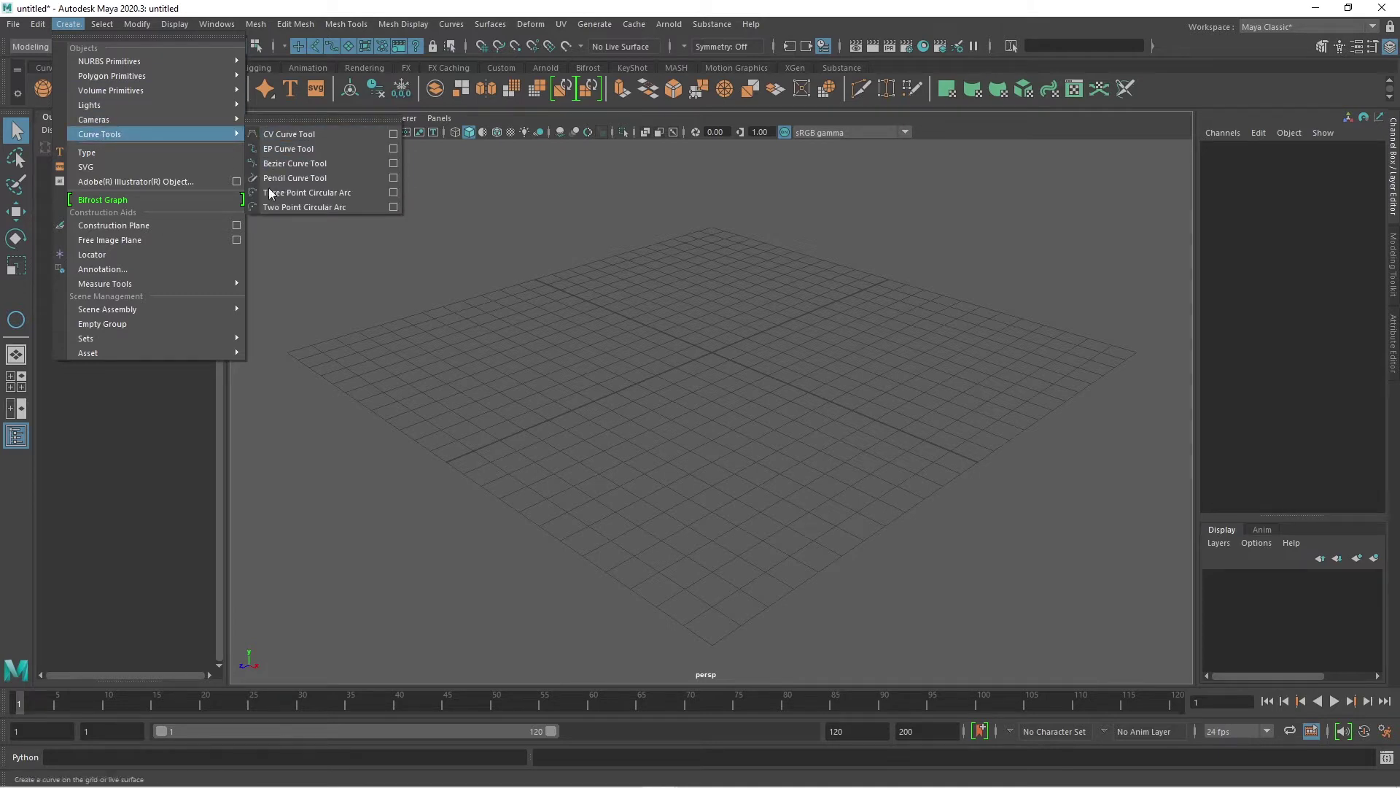
mouse_move(107, 63)
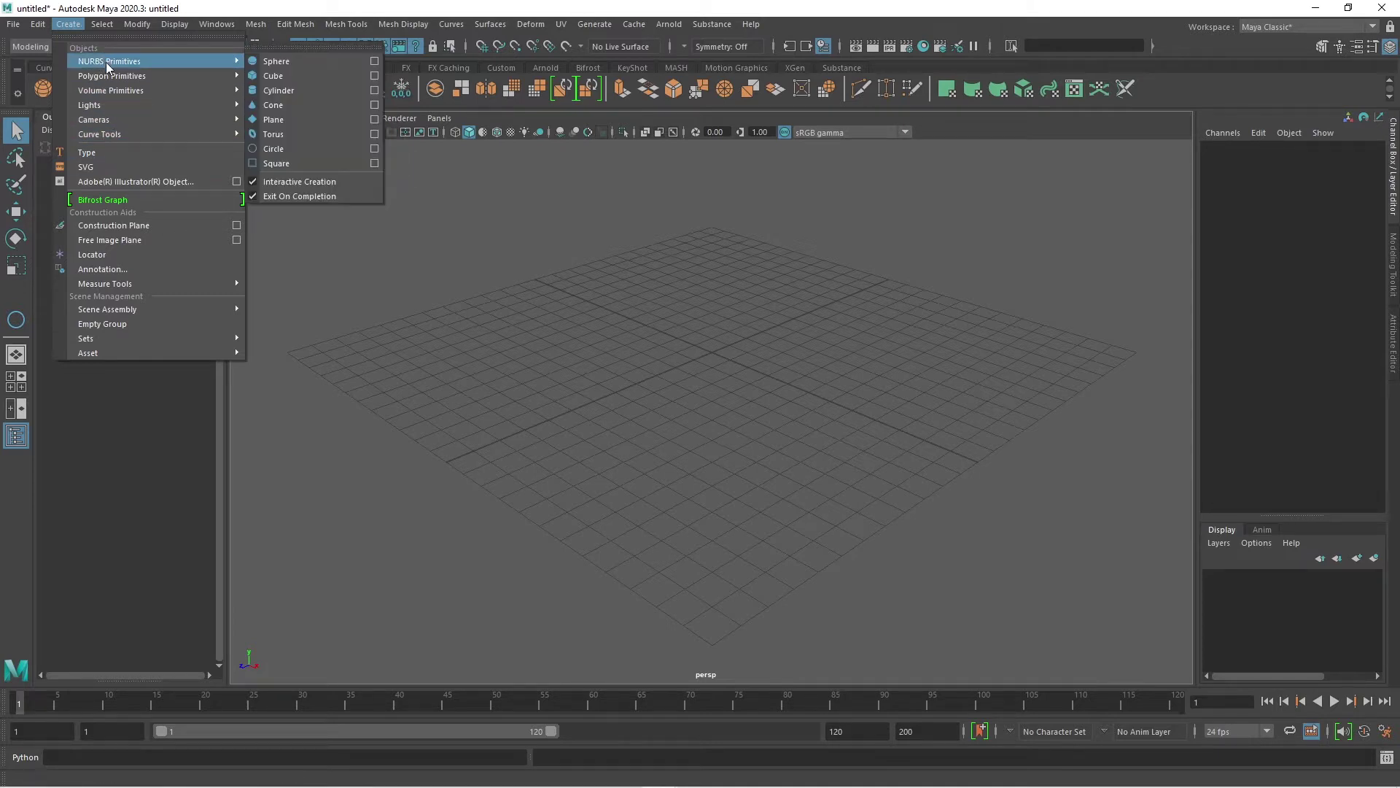
click(287, 145)
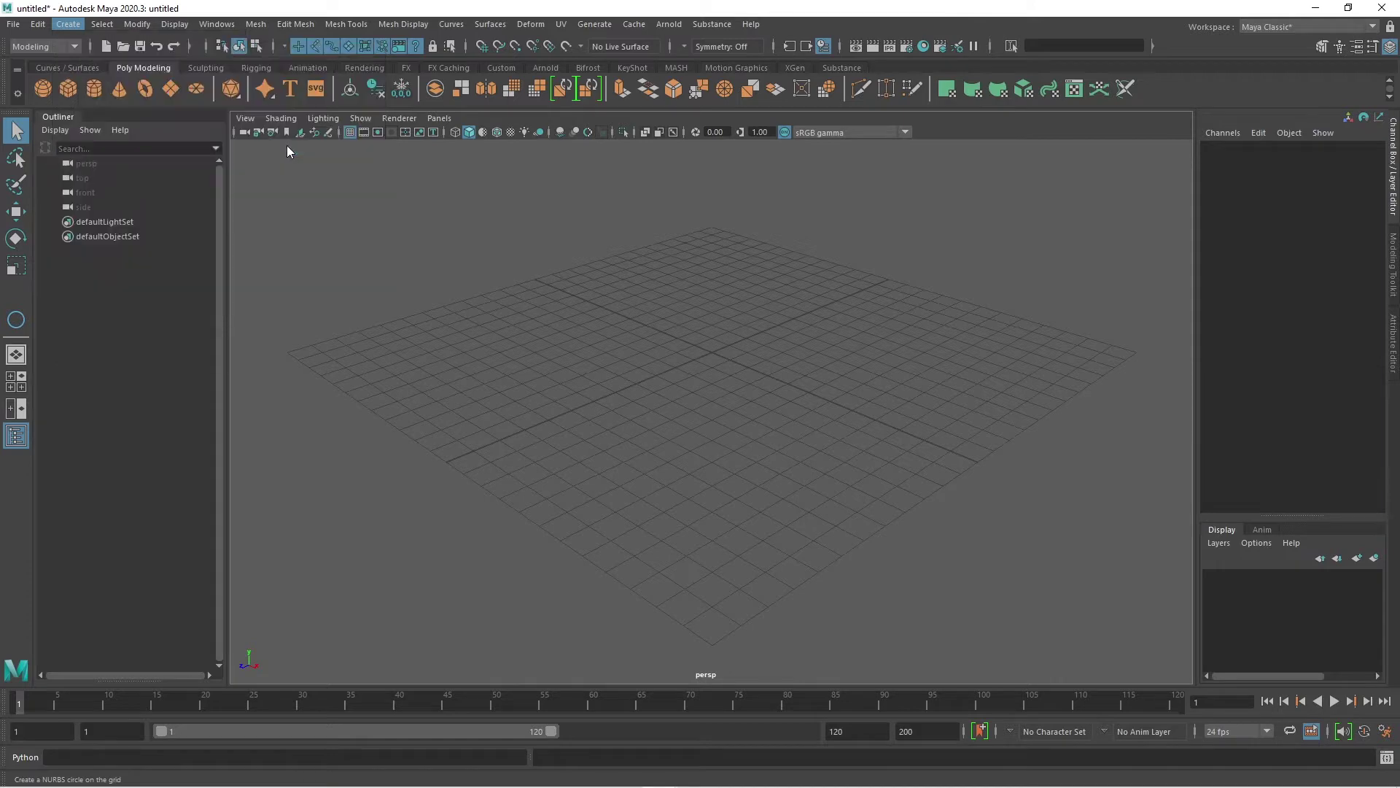
drag(717, 357, 851, 437)
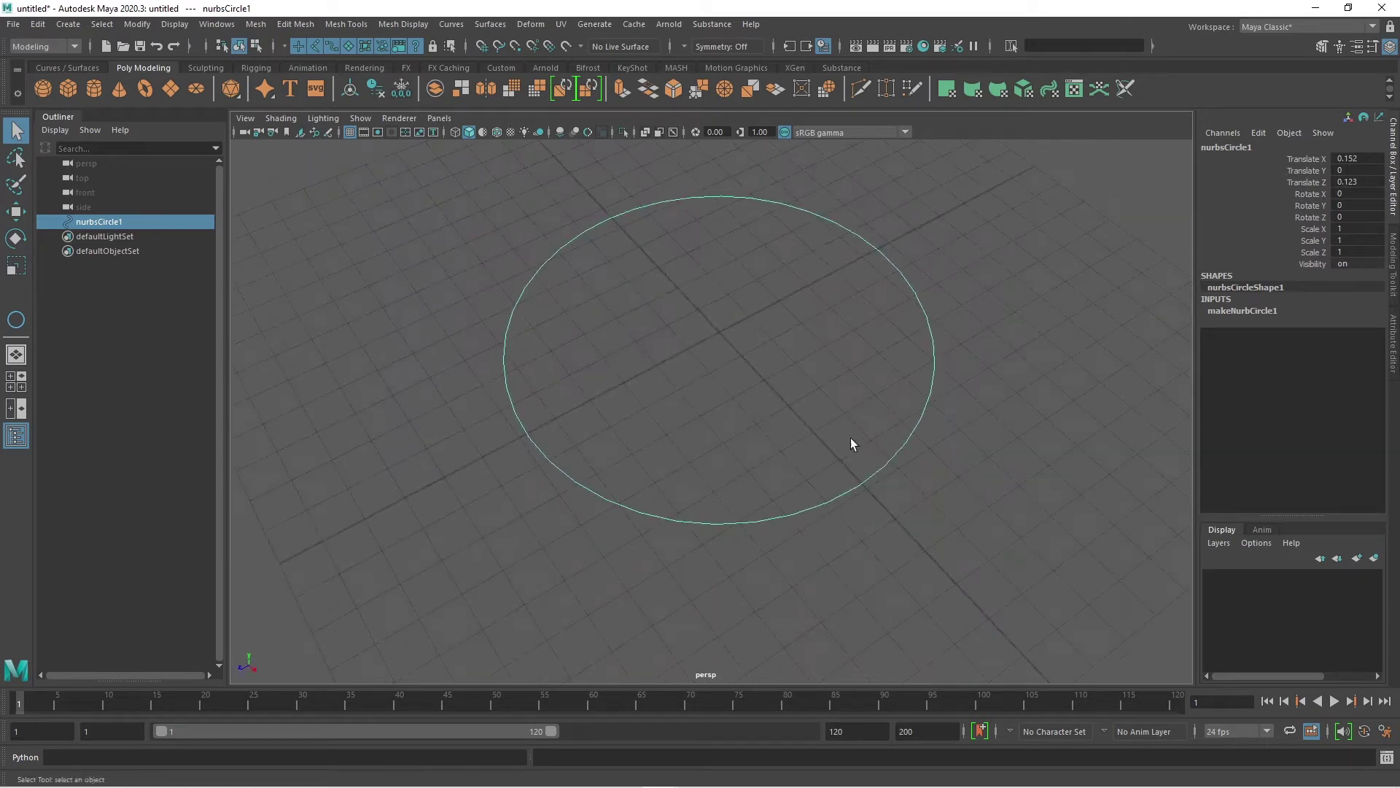
scroll(851, 438, down, 4)
alt+middle_drag(851, 437, 855, 500)
alt+drag(855, 500, 845, 461)
click(483, 24)
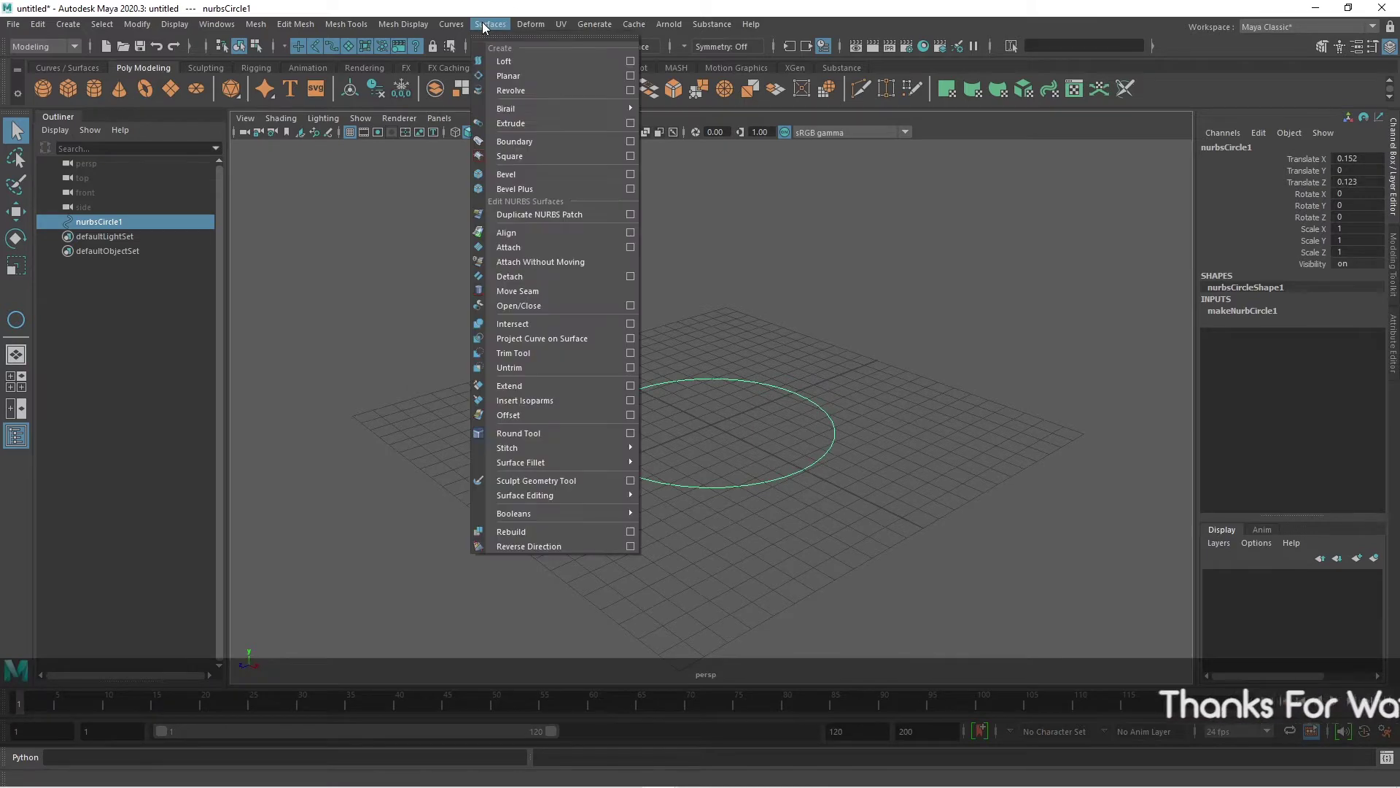
click(987, 444)
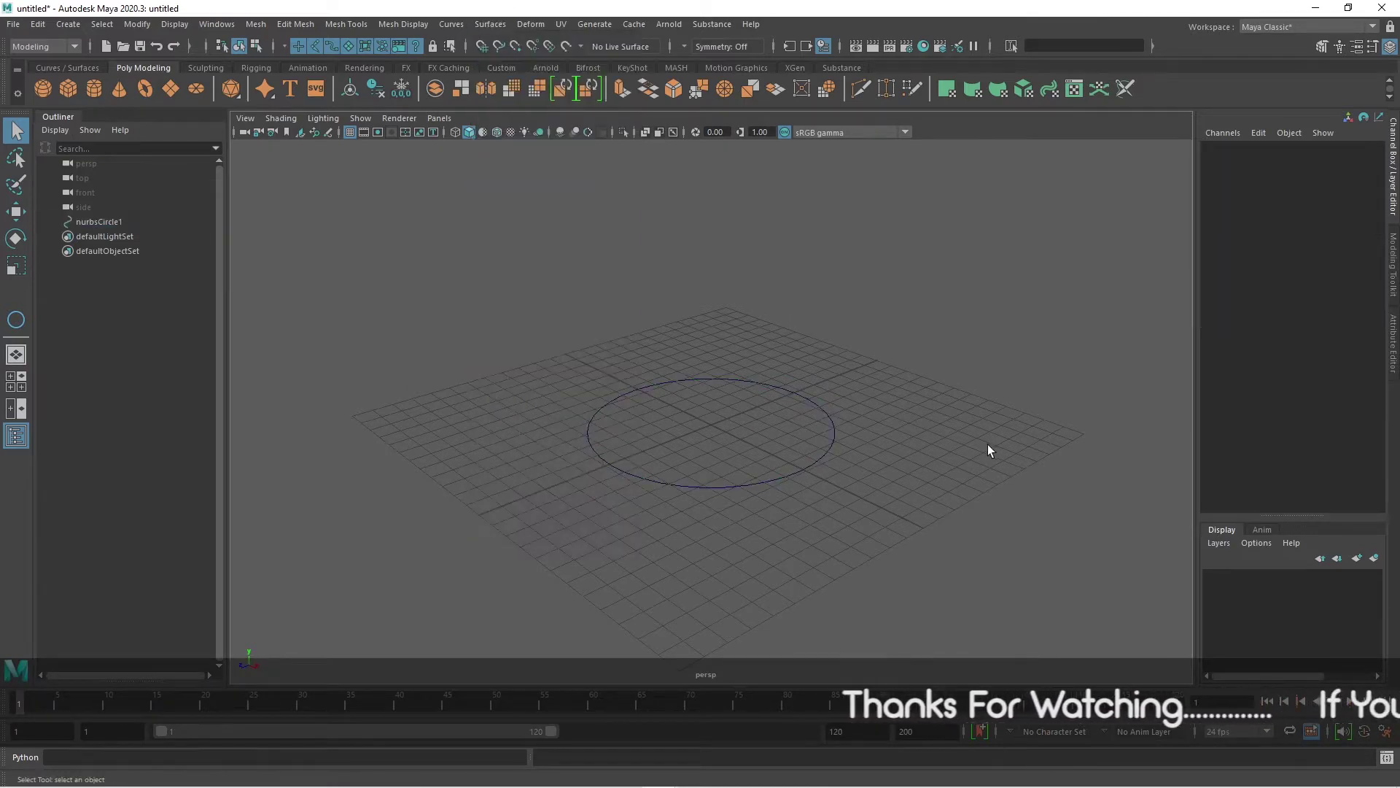
click(713, 483)
alt+drag(753, 557, 794, 517)
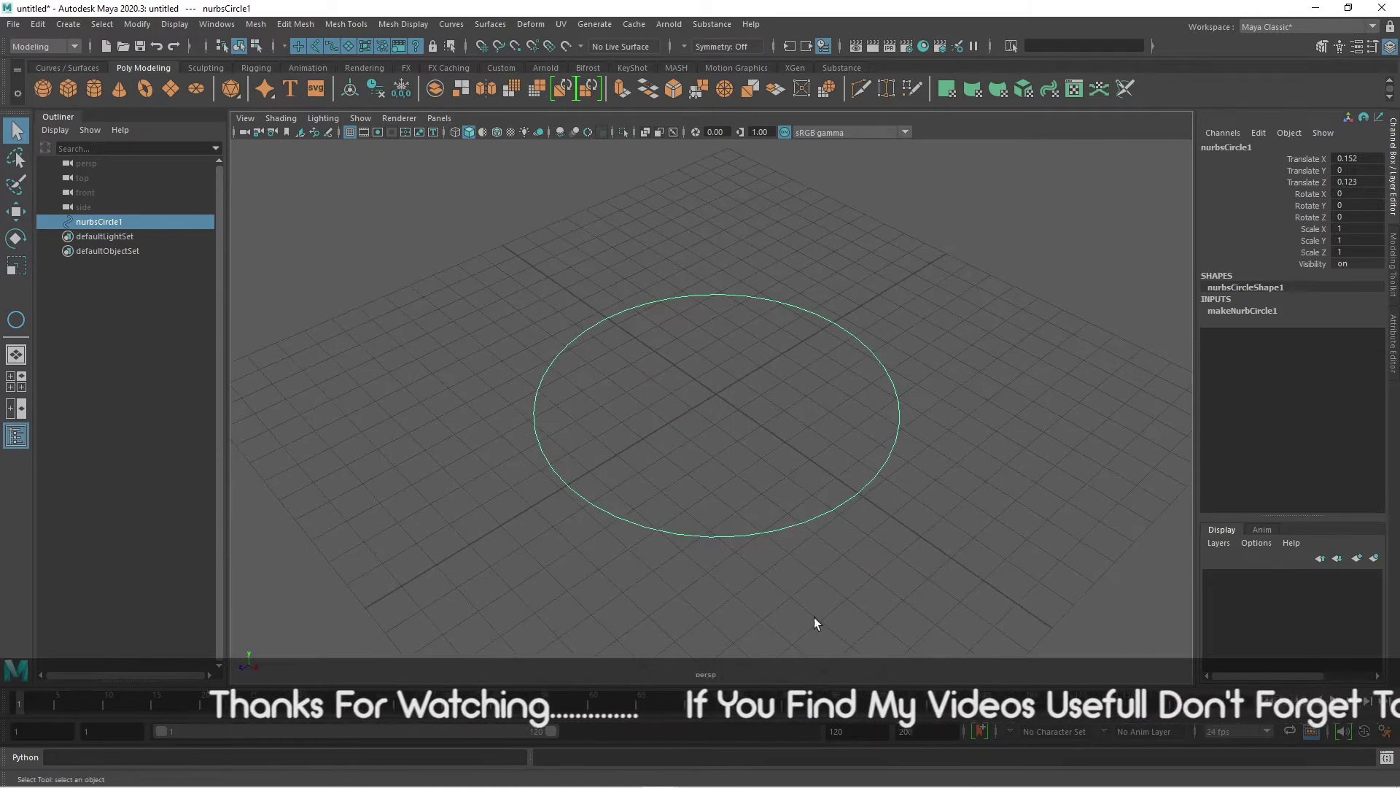
alt+drag(928, 504, 897, 481)
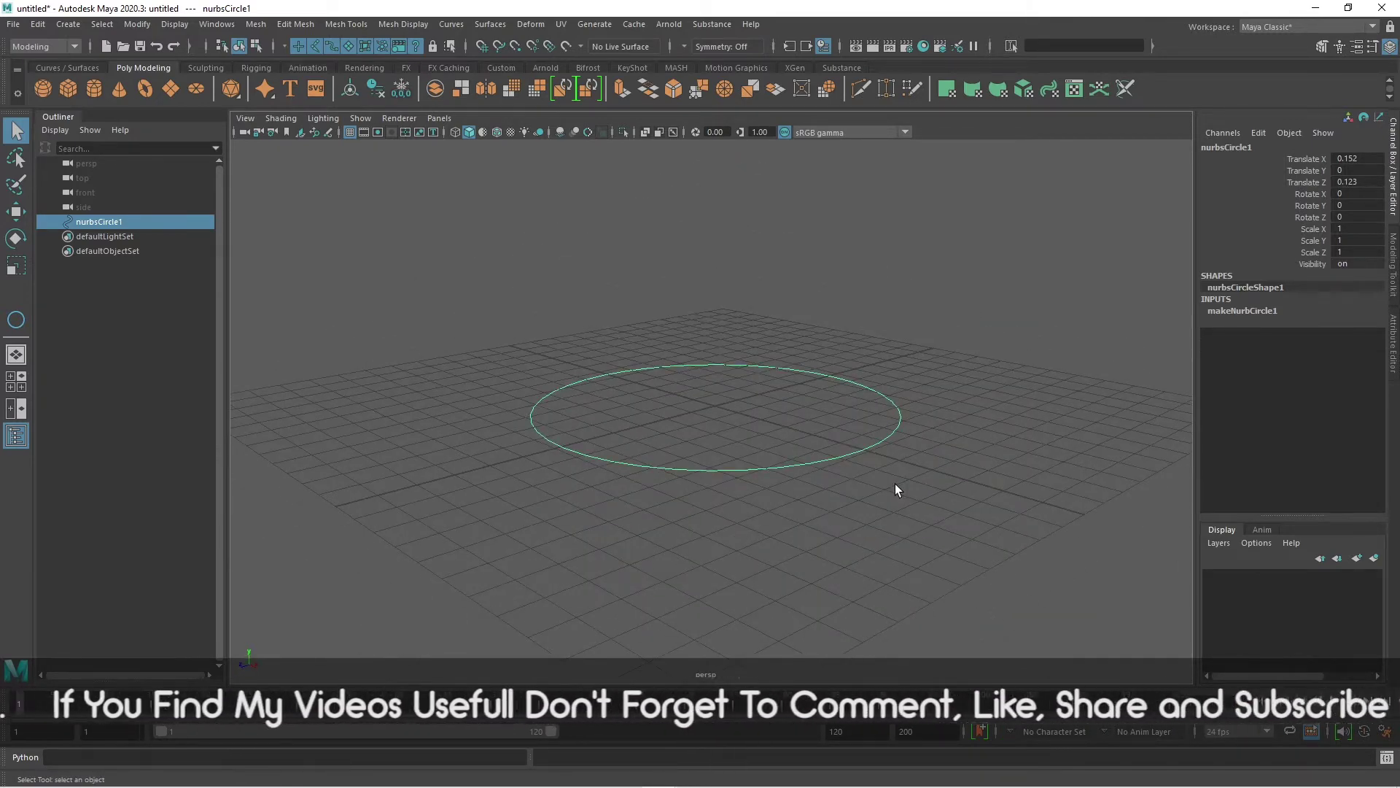
alt+drag(904, 503, 858, 474)
alt+middle_drag(858, 475, 791, 541)
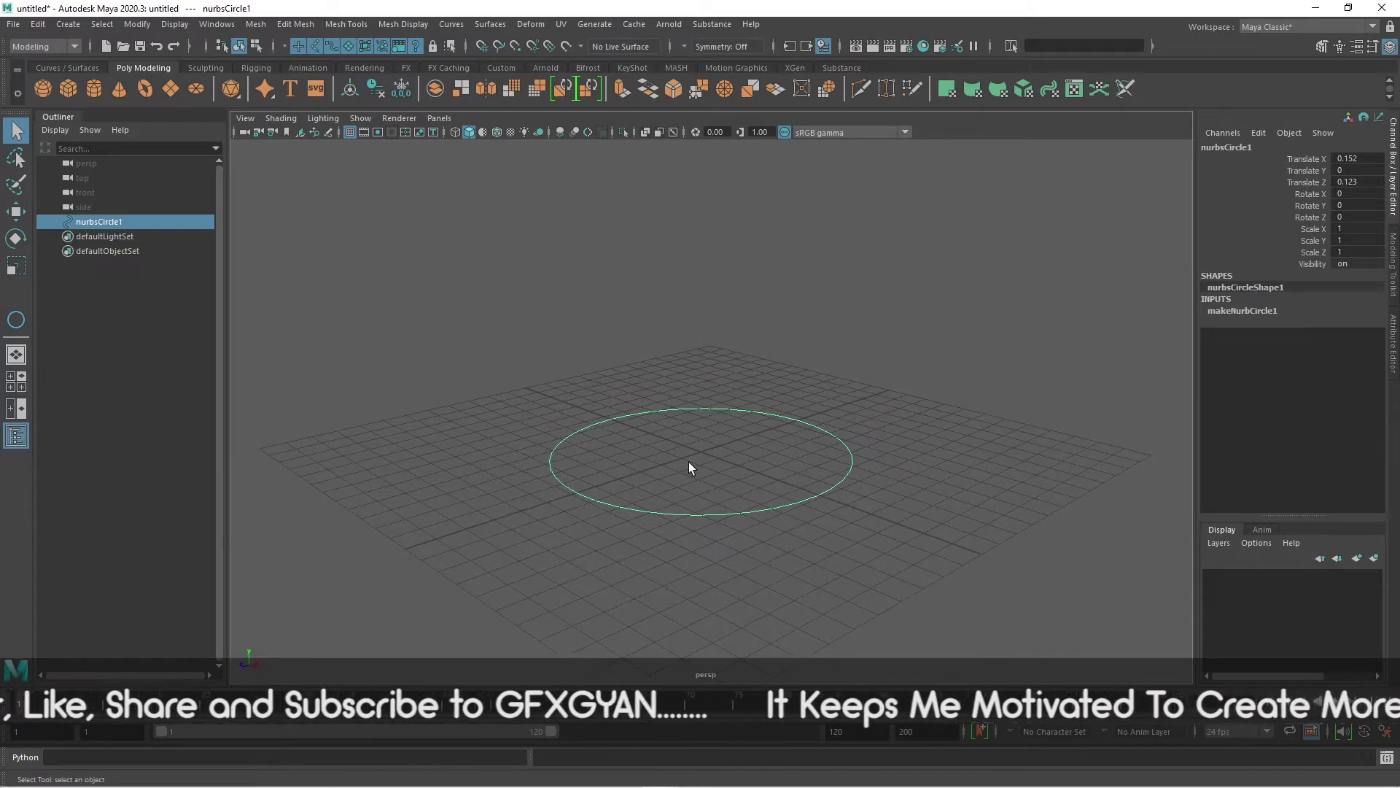
alt+drag(688, 462, 800, 562)
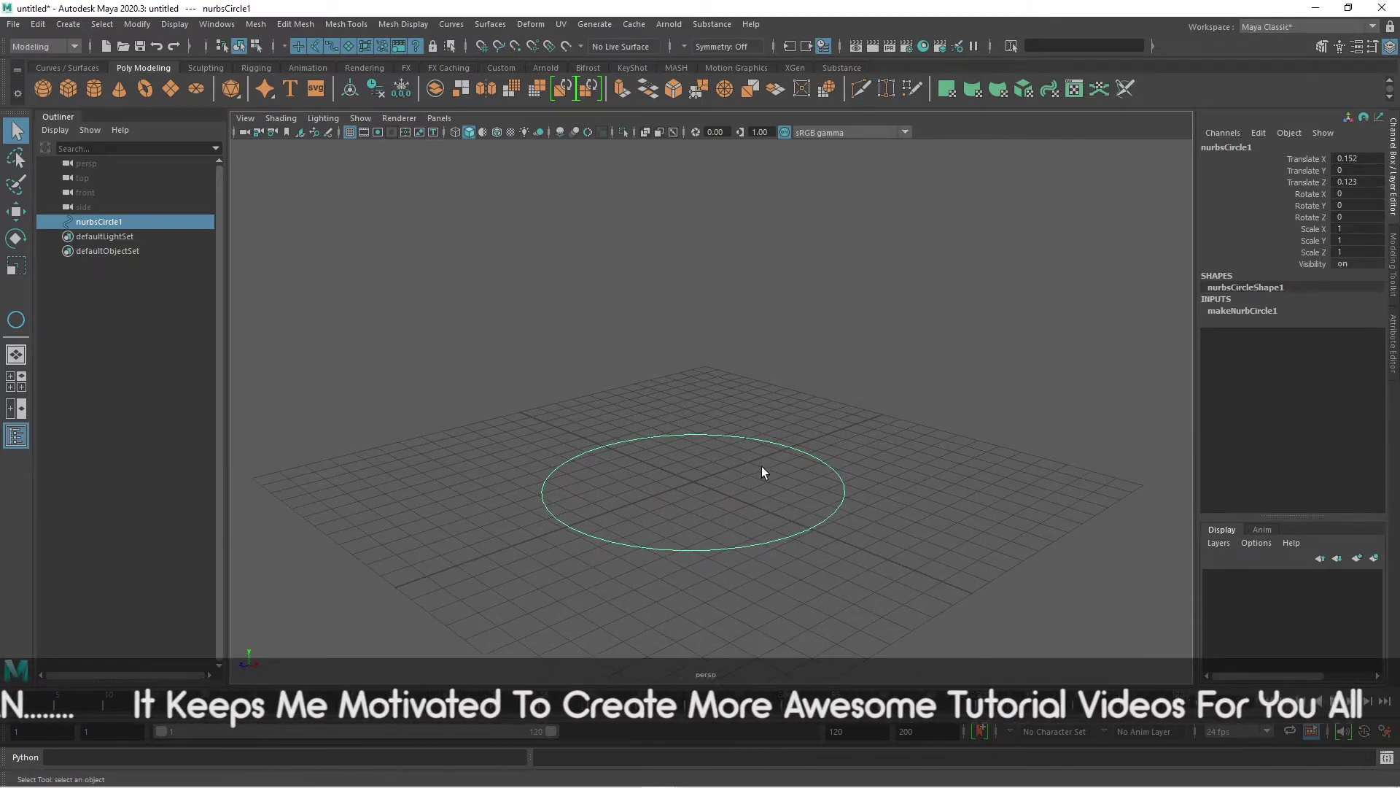
alt+drag(763, 472, 790, 541)
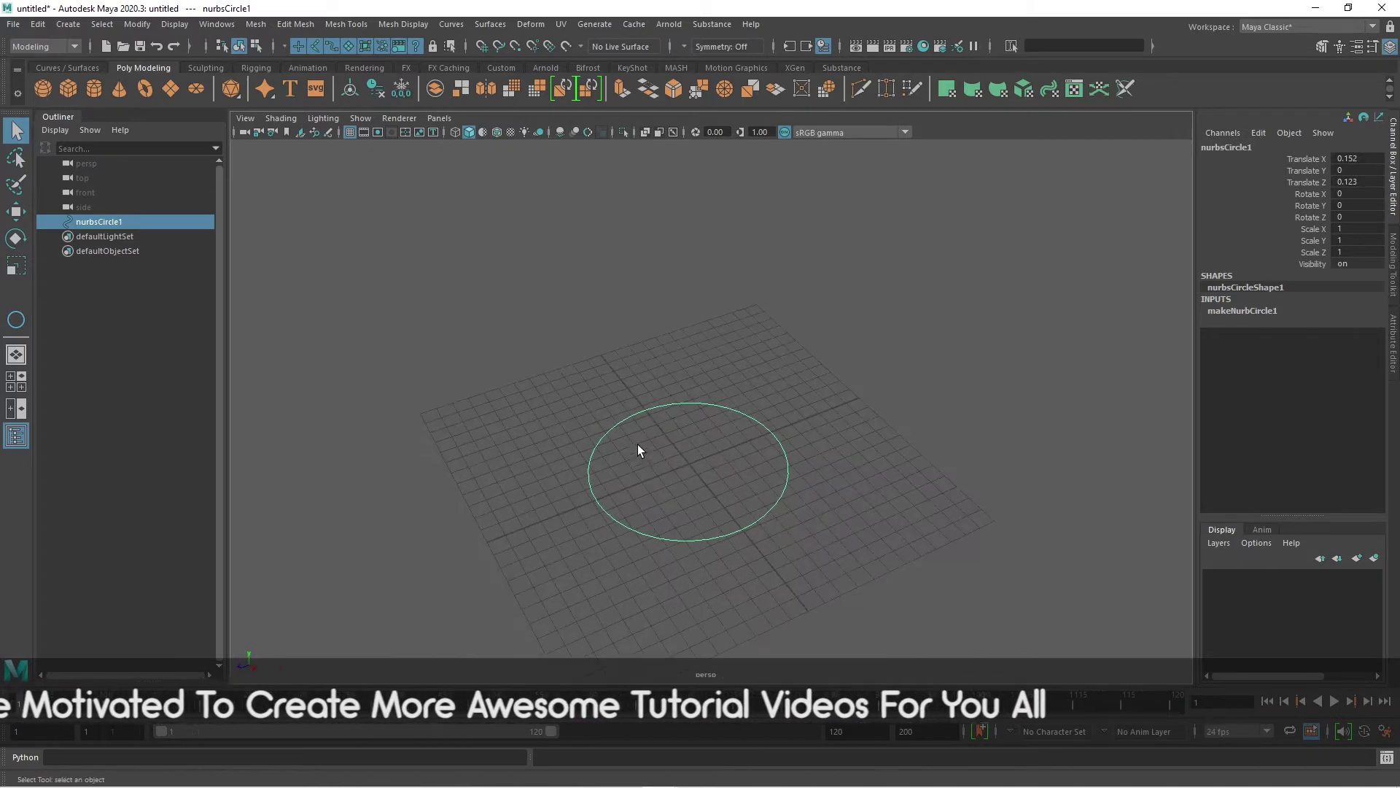
drag(669, 461, 811, 567)
alt+drag(811, 567, 829, 562)
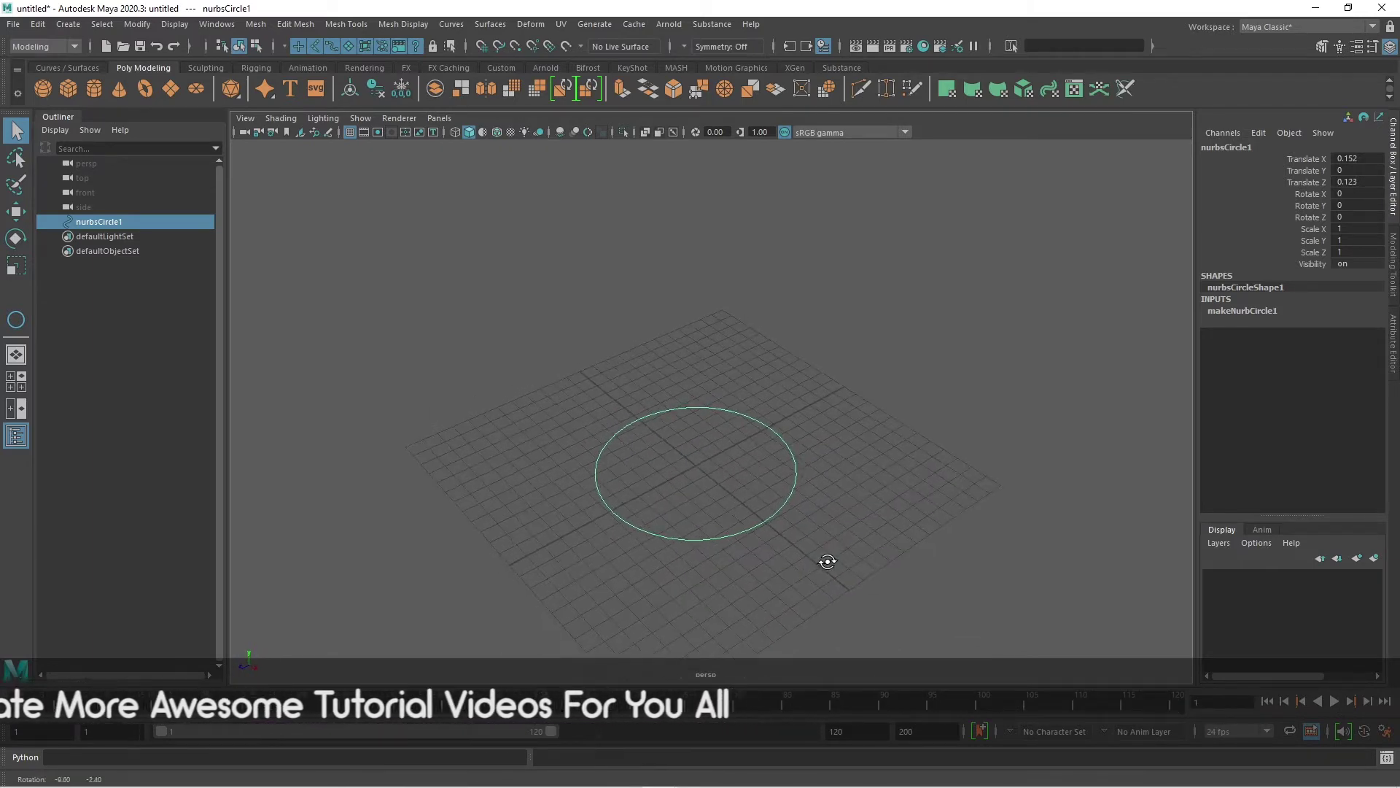
Reset the Planar Trim Surface options and create a planar NURBS surface from the circle with cubic degree and complete curve range
click(487, 25)
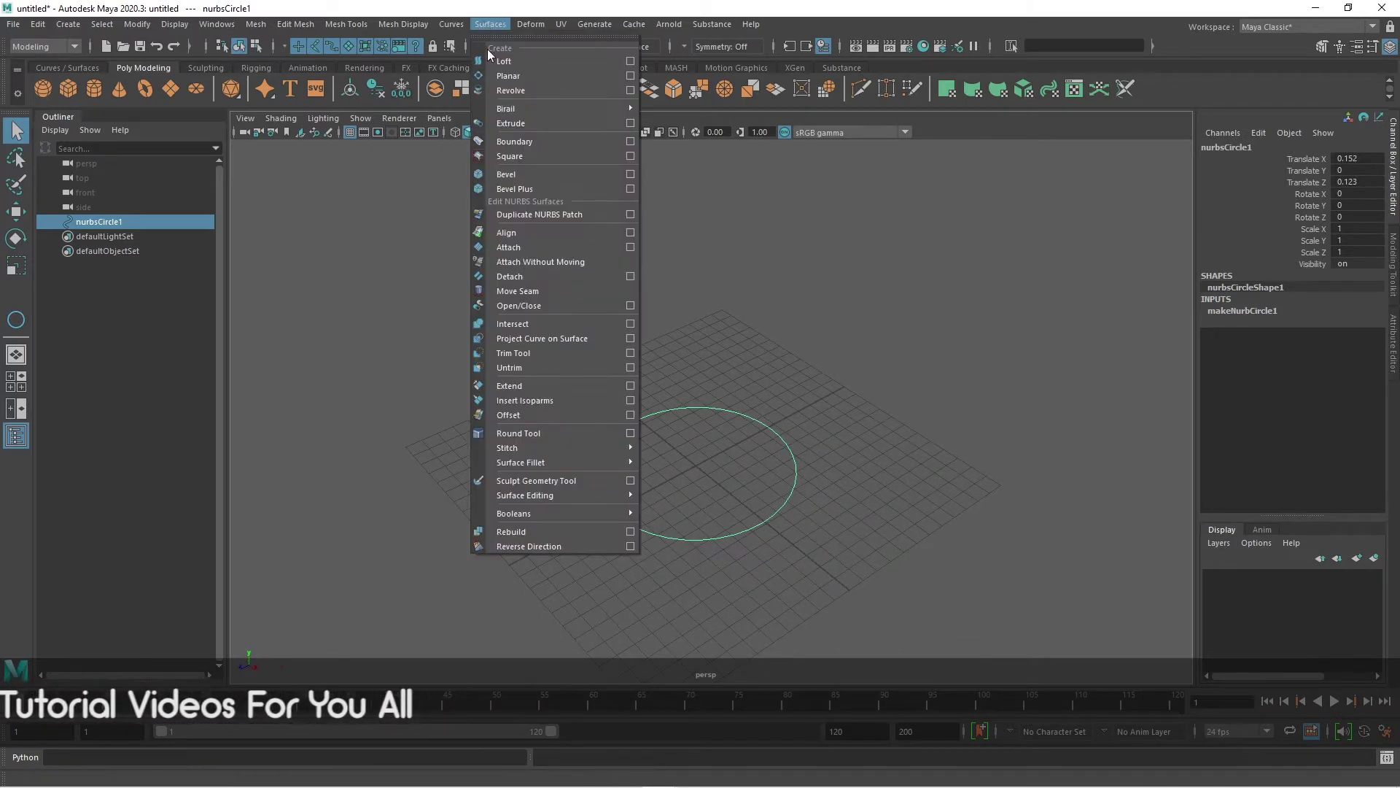
click(630, 76)
click(875, 199)
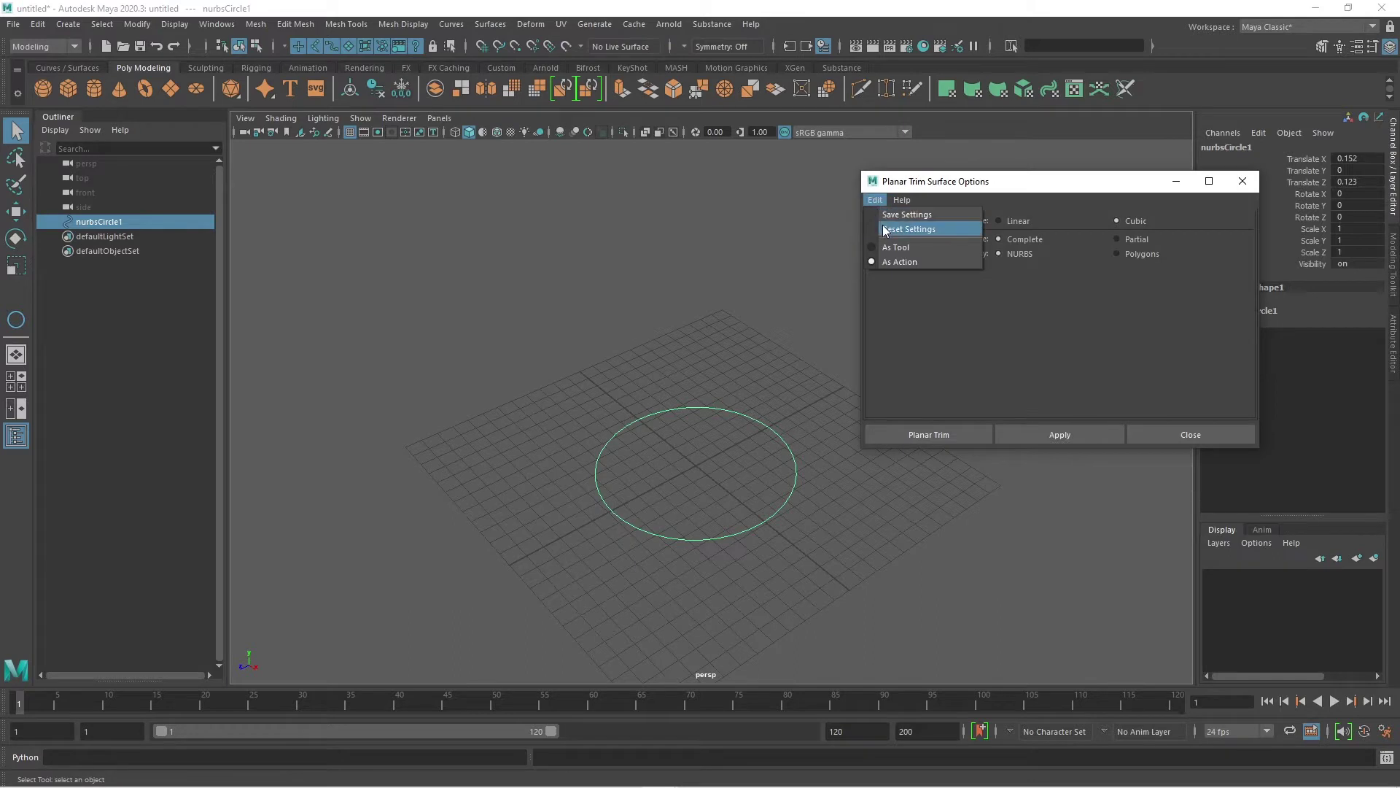
click(884, 229)
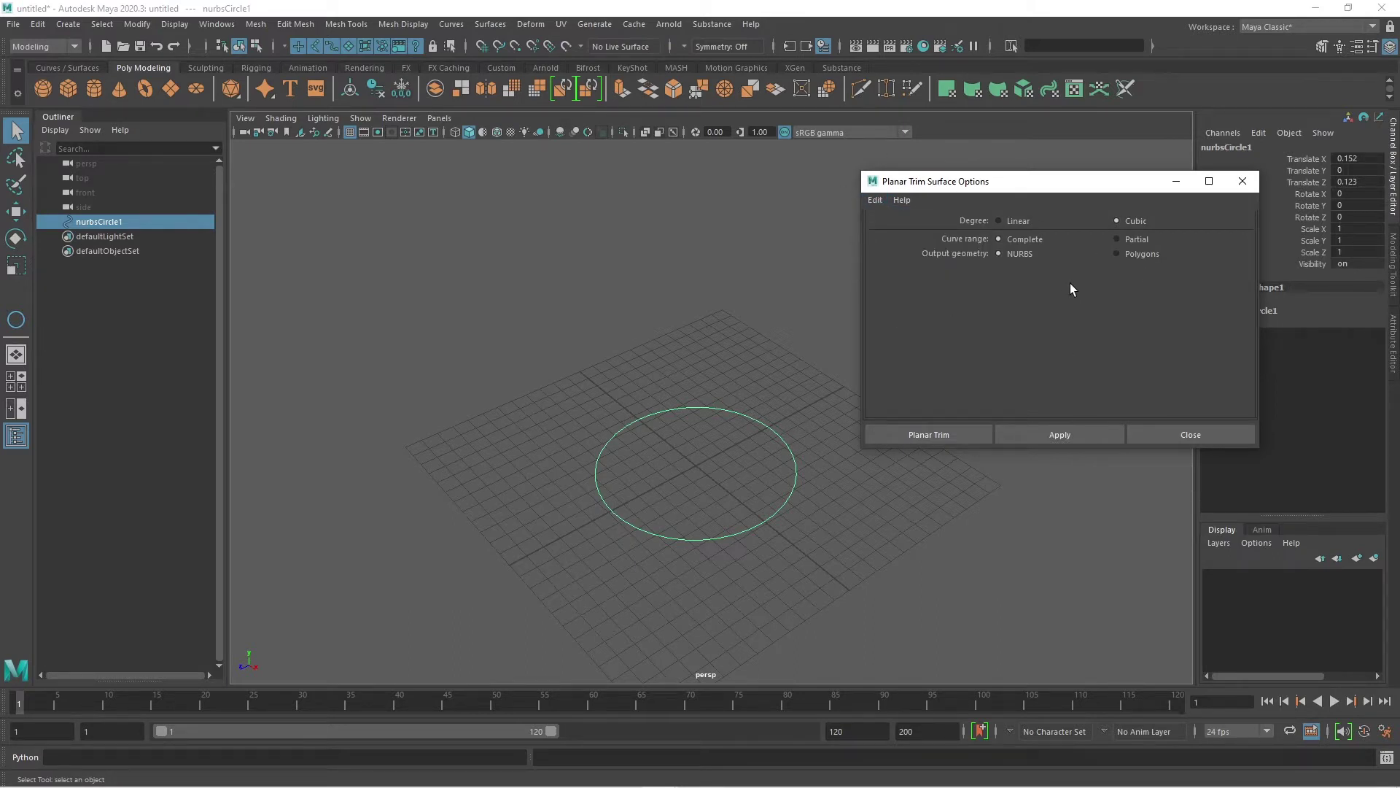
click(960, 436)
alt+drag(888, 519, 778, 458)
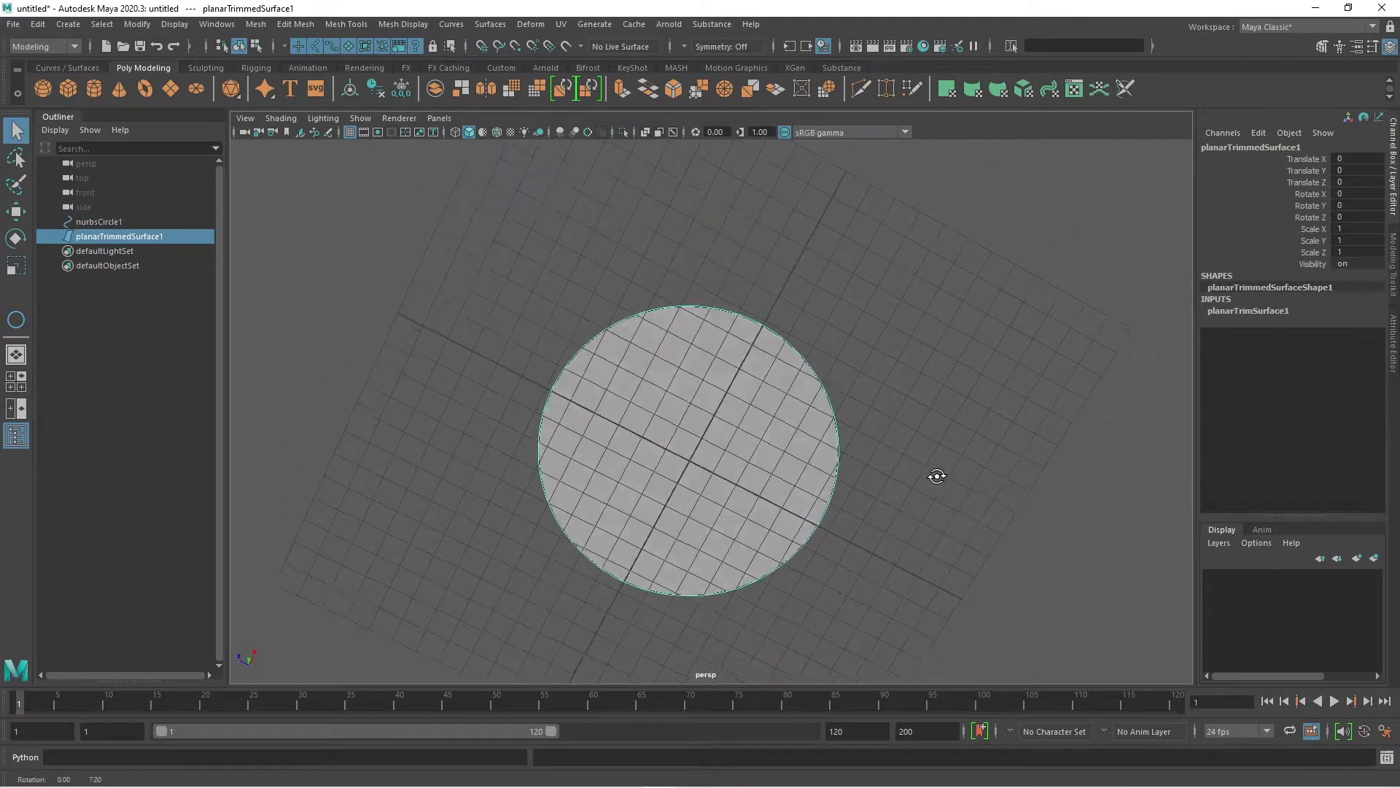
mouse_move(935, 475)
alt+mouse_down()
mouse_move(913, 581)
mouse_move(911, 483)
alt+mouse_up()
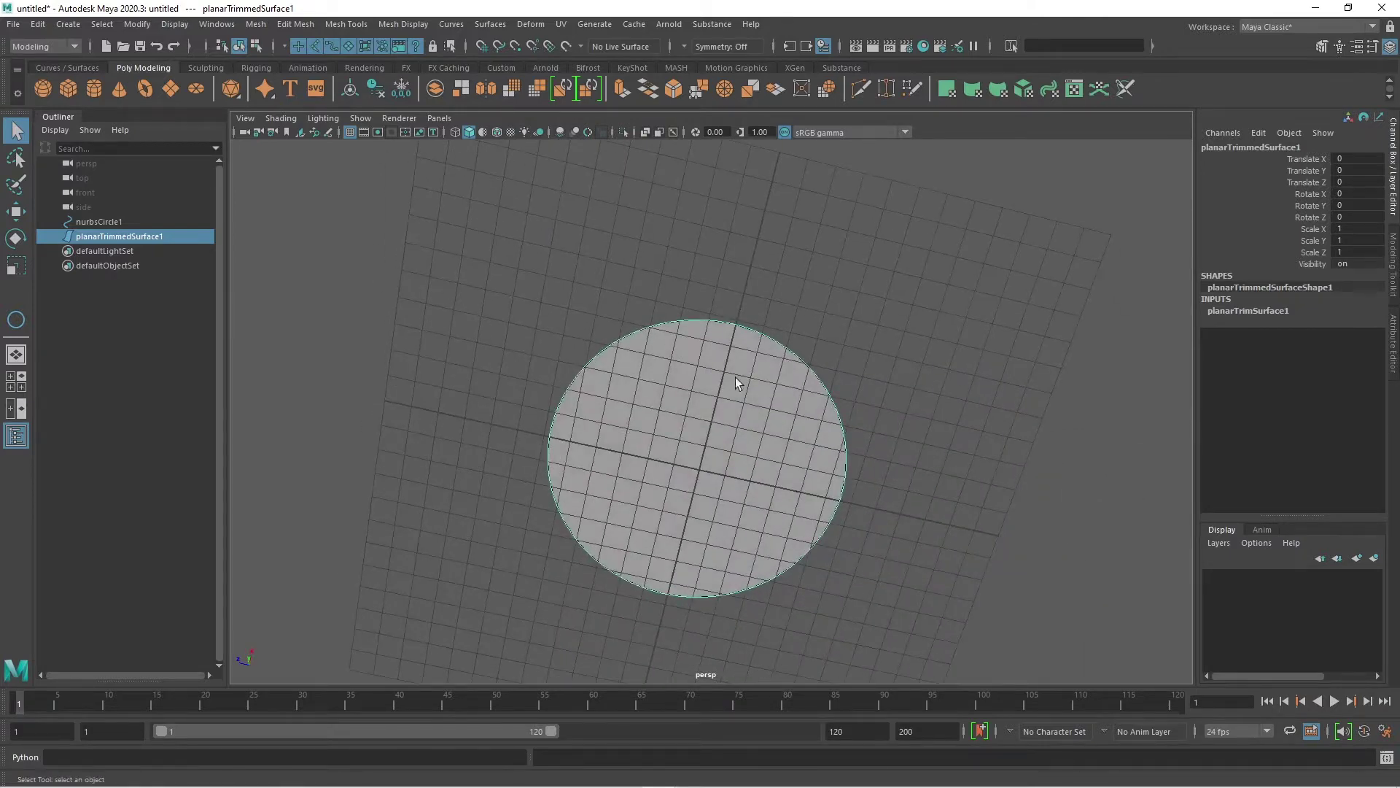
alt+drag(617, 433, 737, 538)
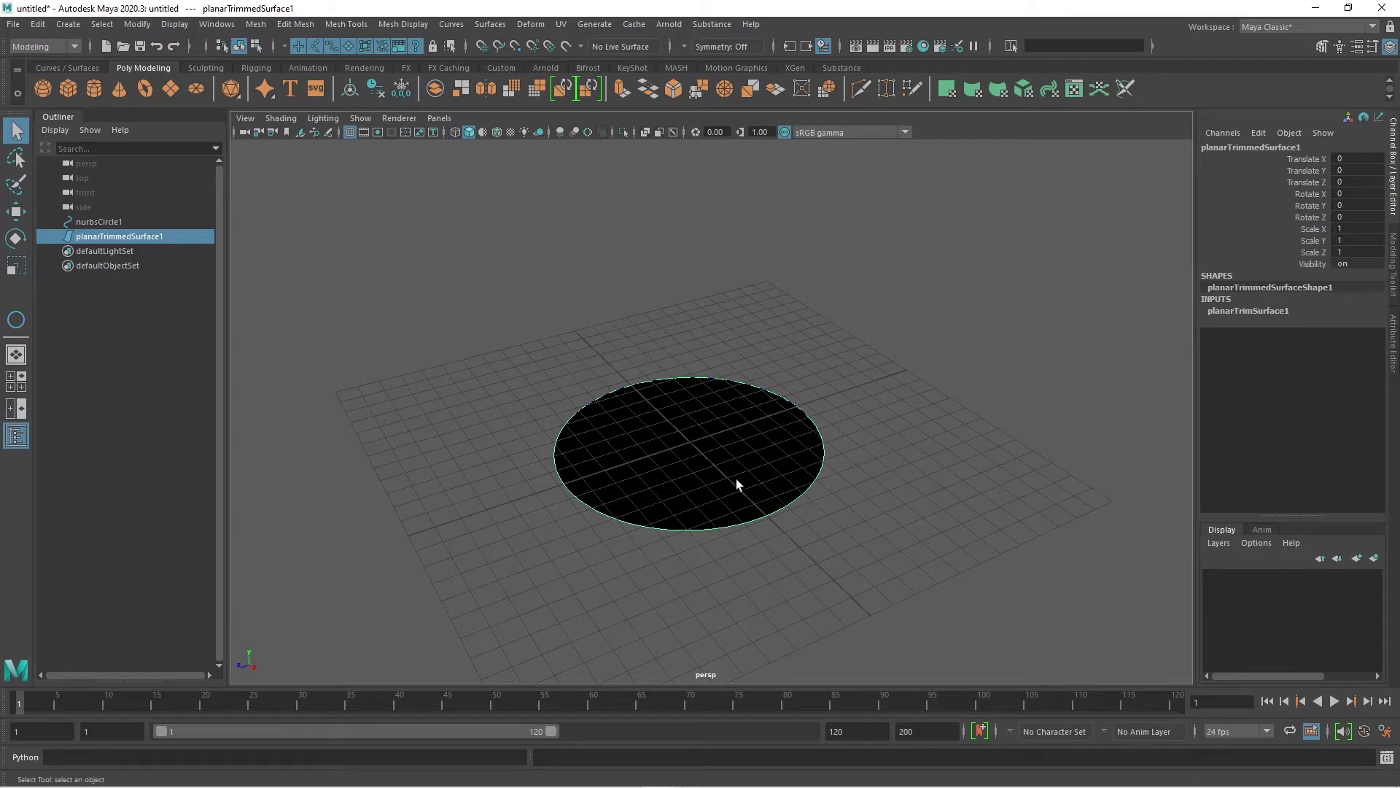
Raise only the circle curve to about Y 4.65 and inspect the planar surface from above and below
click(119, 223)
key(w)
drag(688, 390, 688, 284)
alt+drag(683, 476, 650, 381)
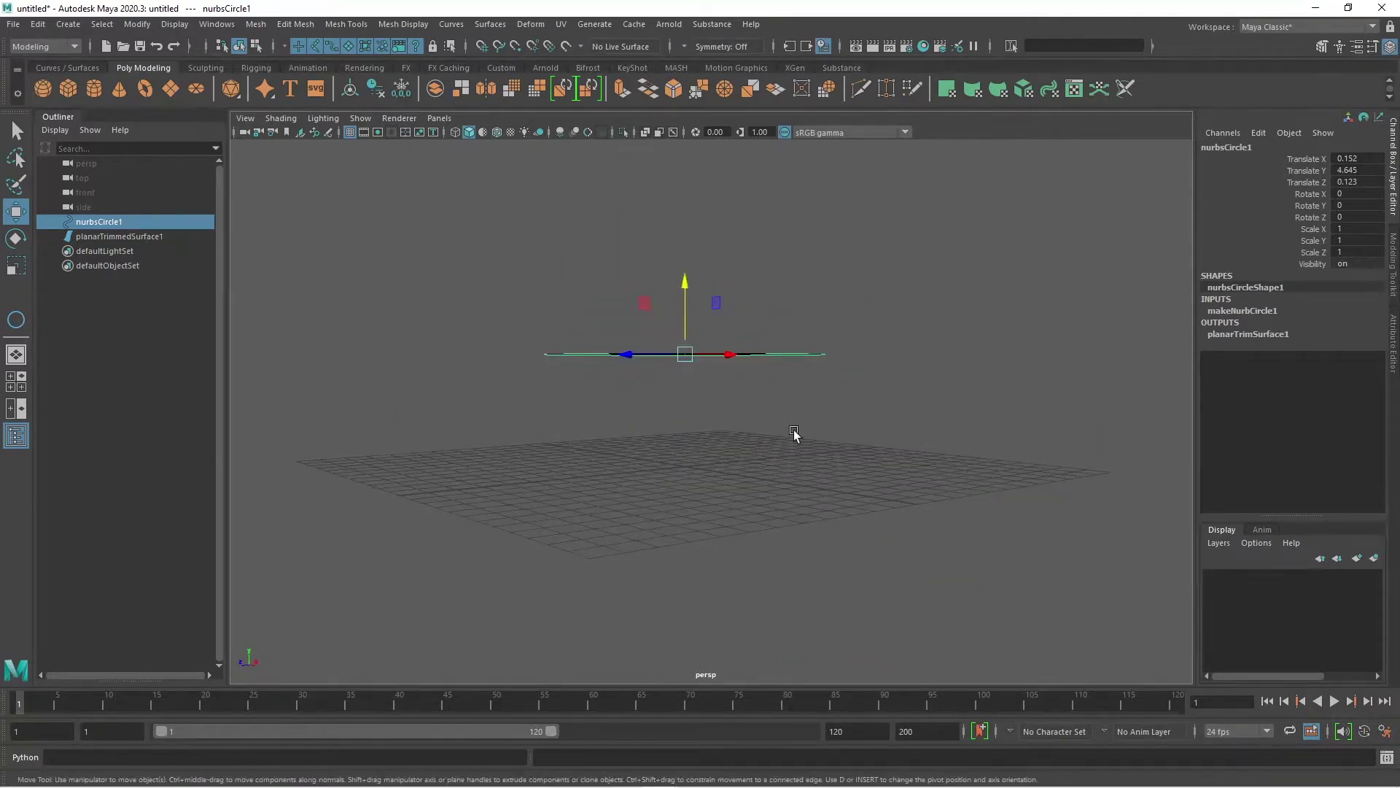
alt+drag(794, 437, 795, 473)
scroll(794, 473, up, 2)
alt+middle_drag(789, 471, 779, 523)
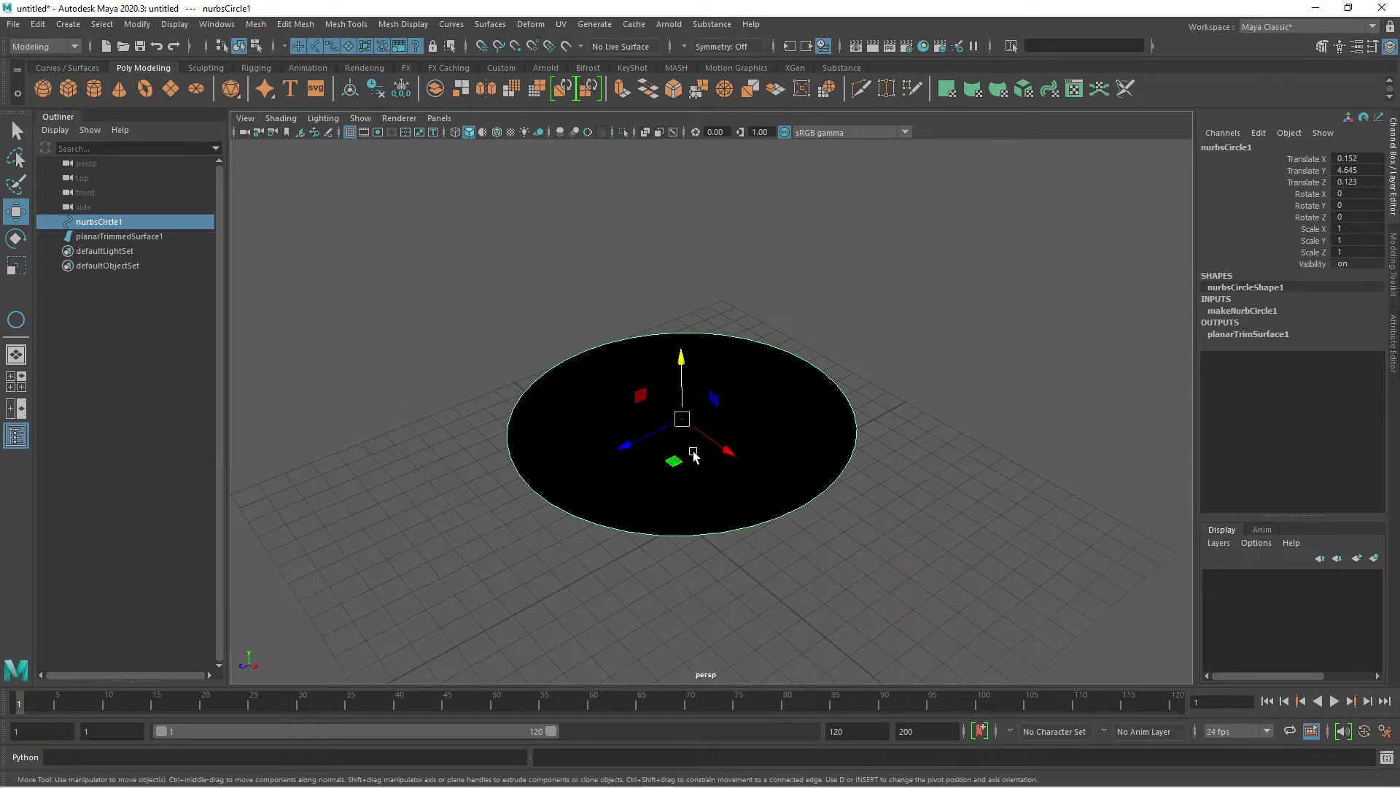
alt+drag(693, 454, 571, 422)
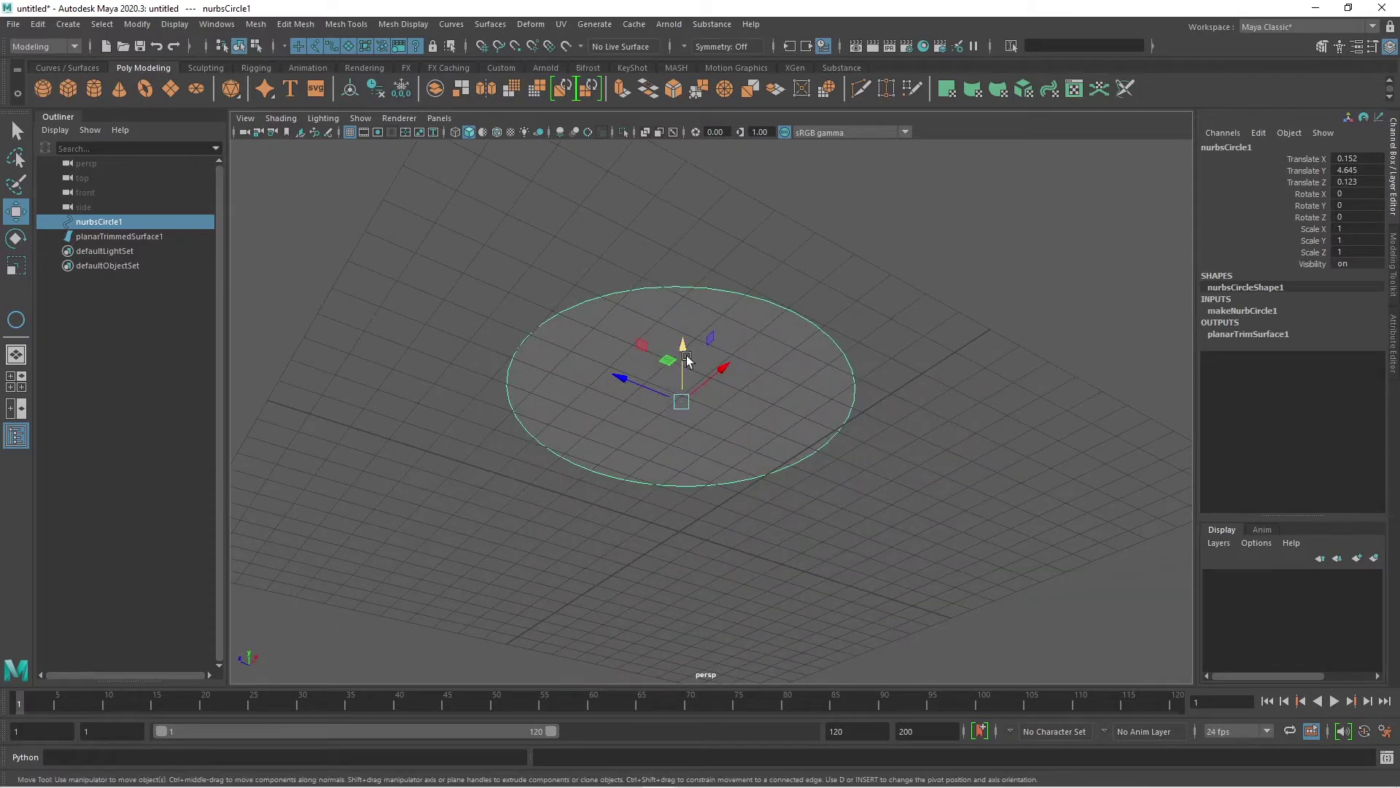
alt+drag(722, 369, 750, 463)
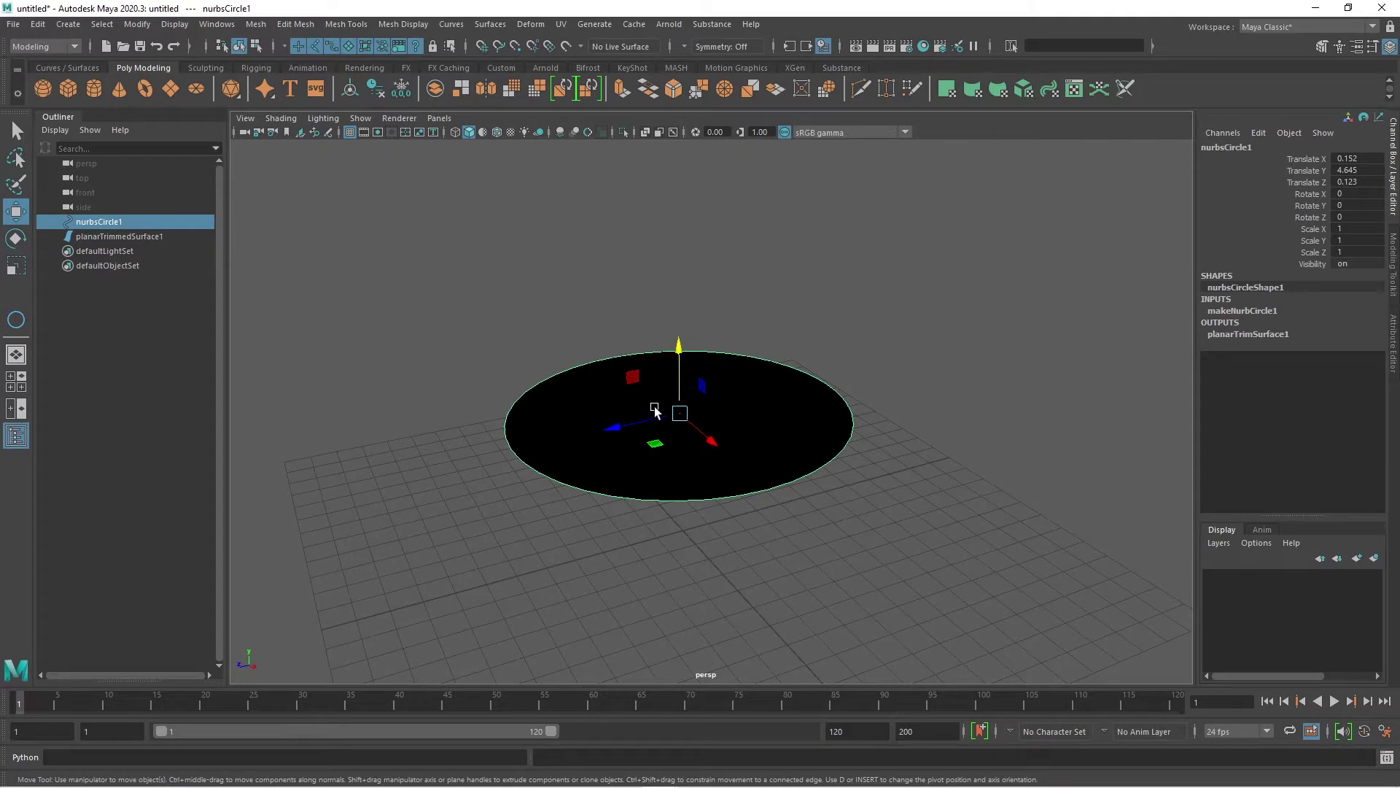
alt+drag(654, 412, 810, 504)
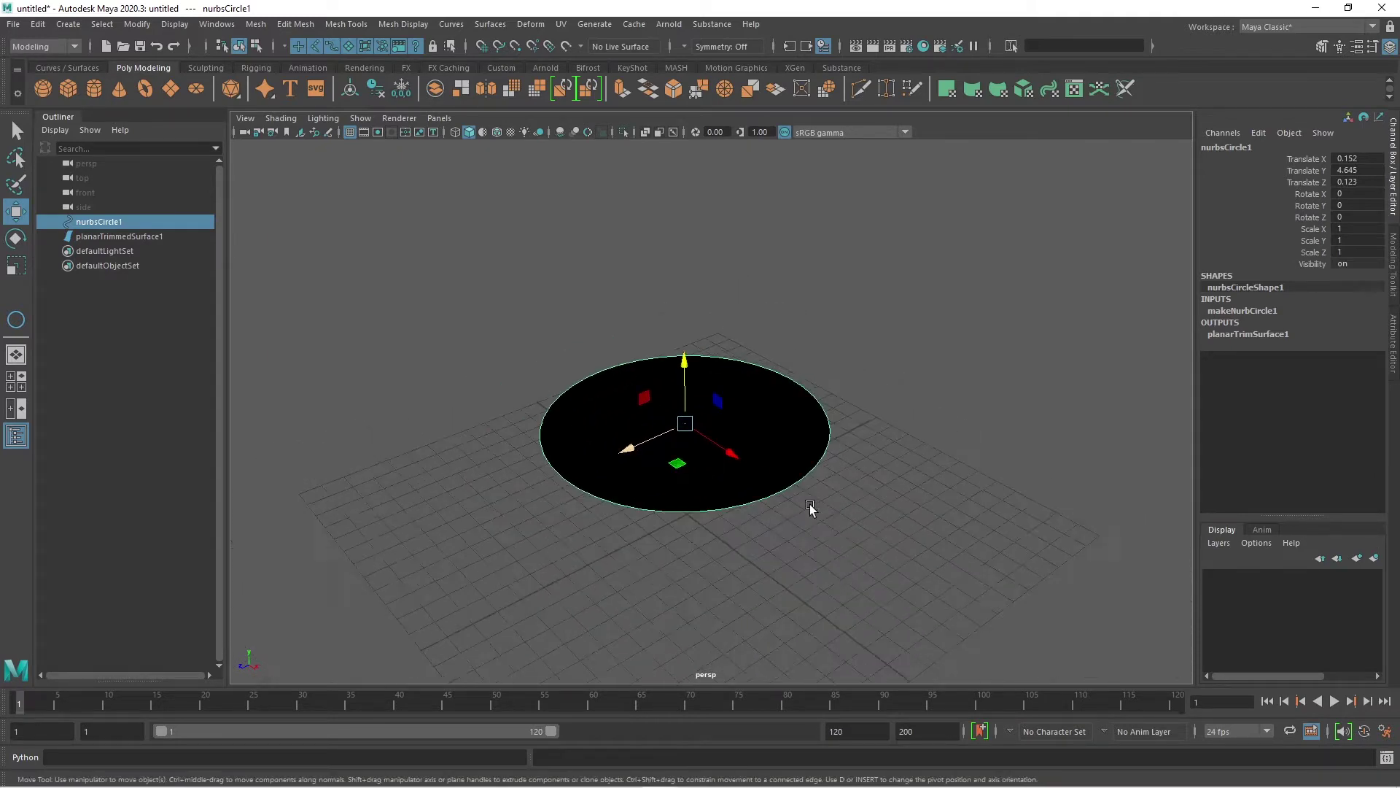
Delete the planar trimmed surface and lower the remaining circle to about Y 0.56
click(758, 424)
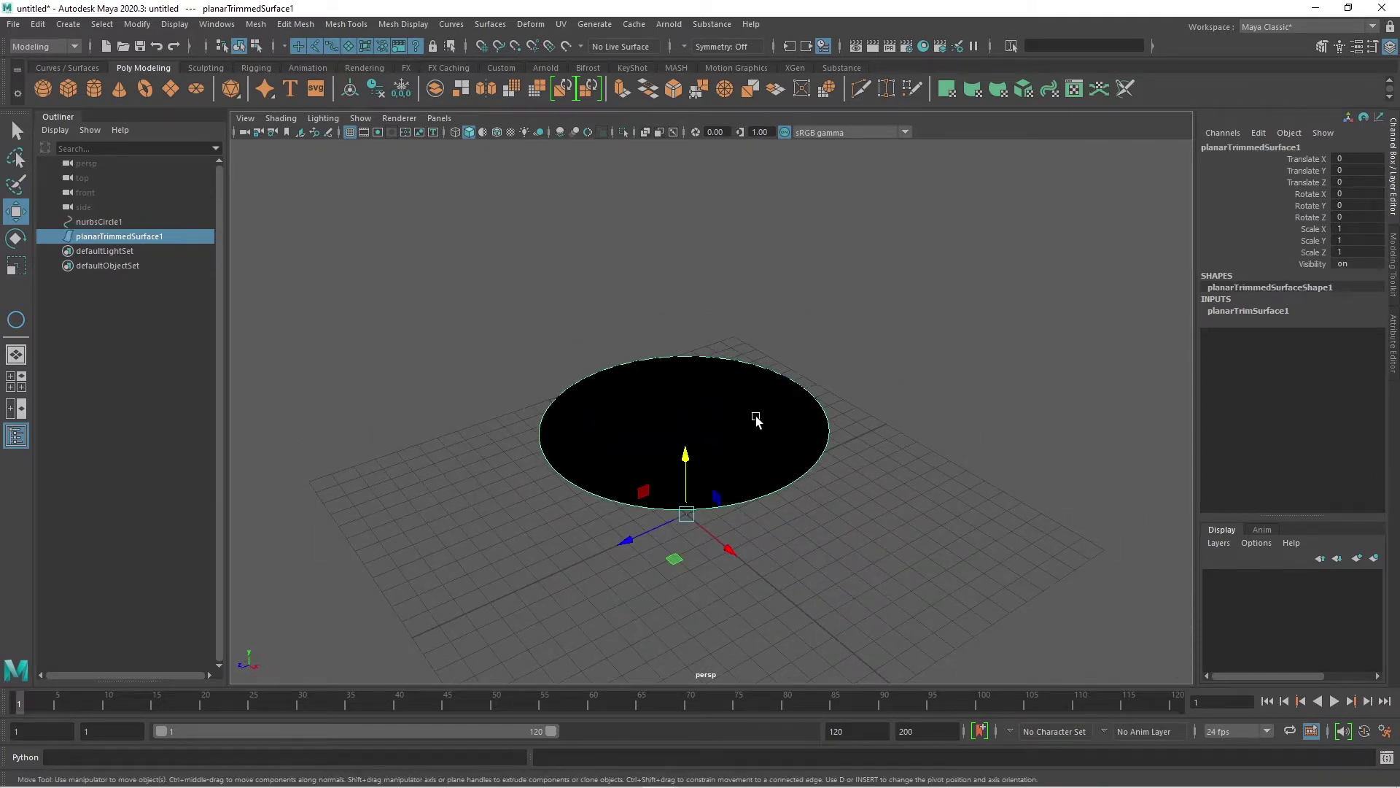
key(Delete)
drag(737, 427, 763, 530)
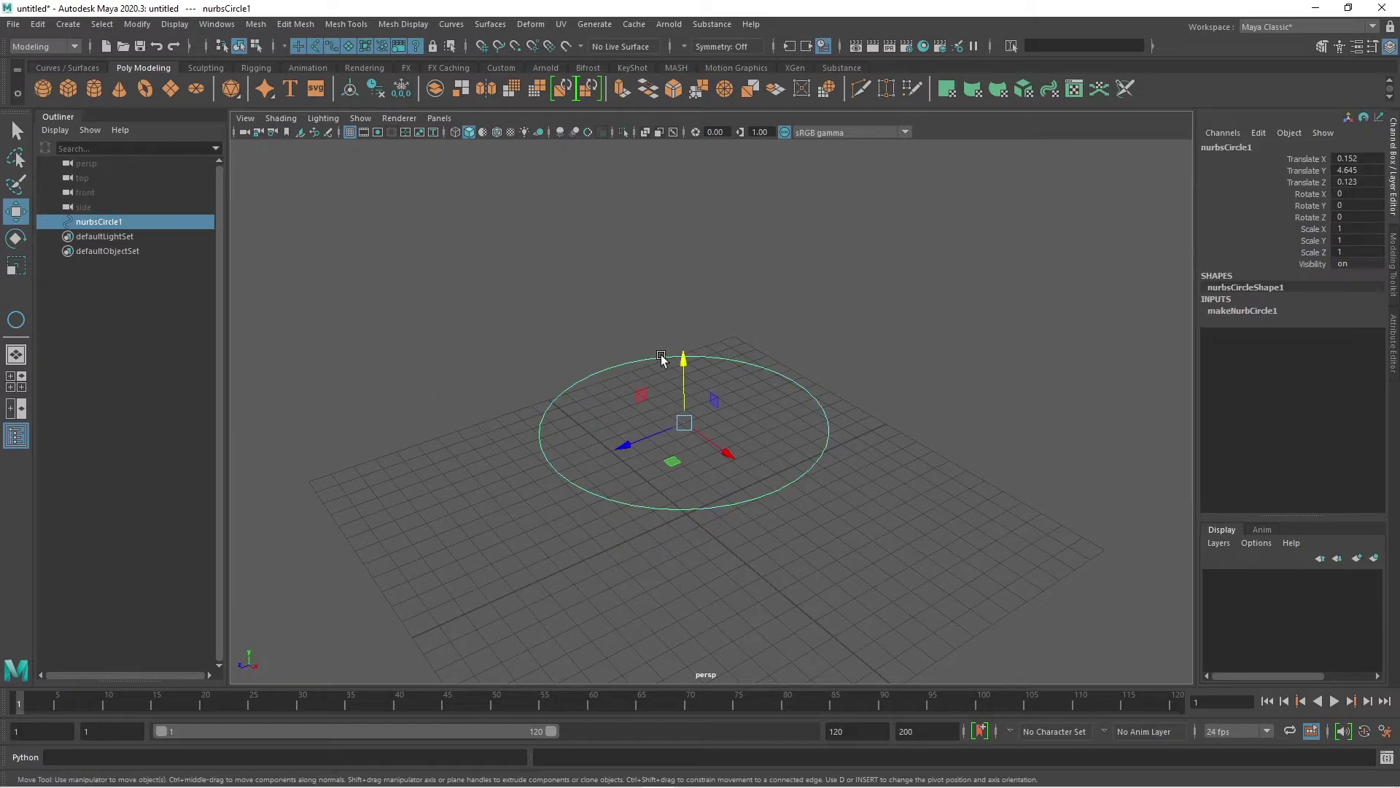
drag(683, 362, 683, 452)
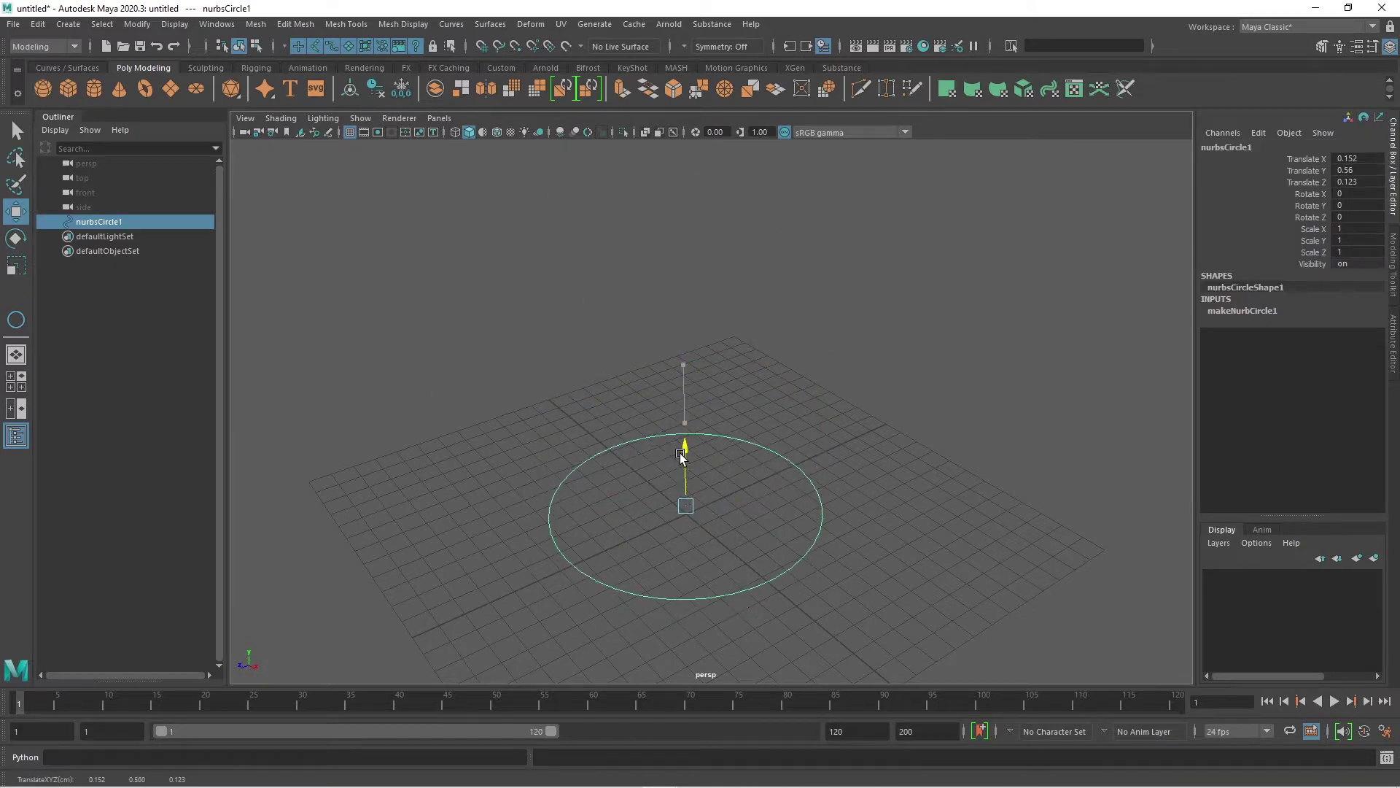
Clone the circle straight up twice, placing the copies at about Y 3.04 and Y 5.59
scroll(816, 496, up, 3)
alt+middle_drag(813, 508, 908, 340)
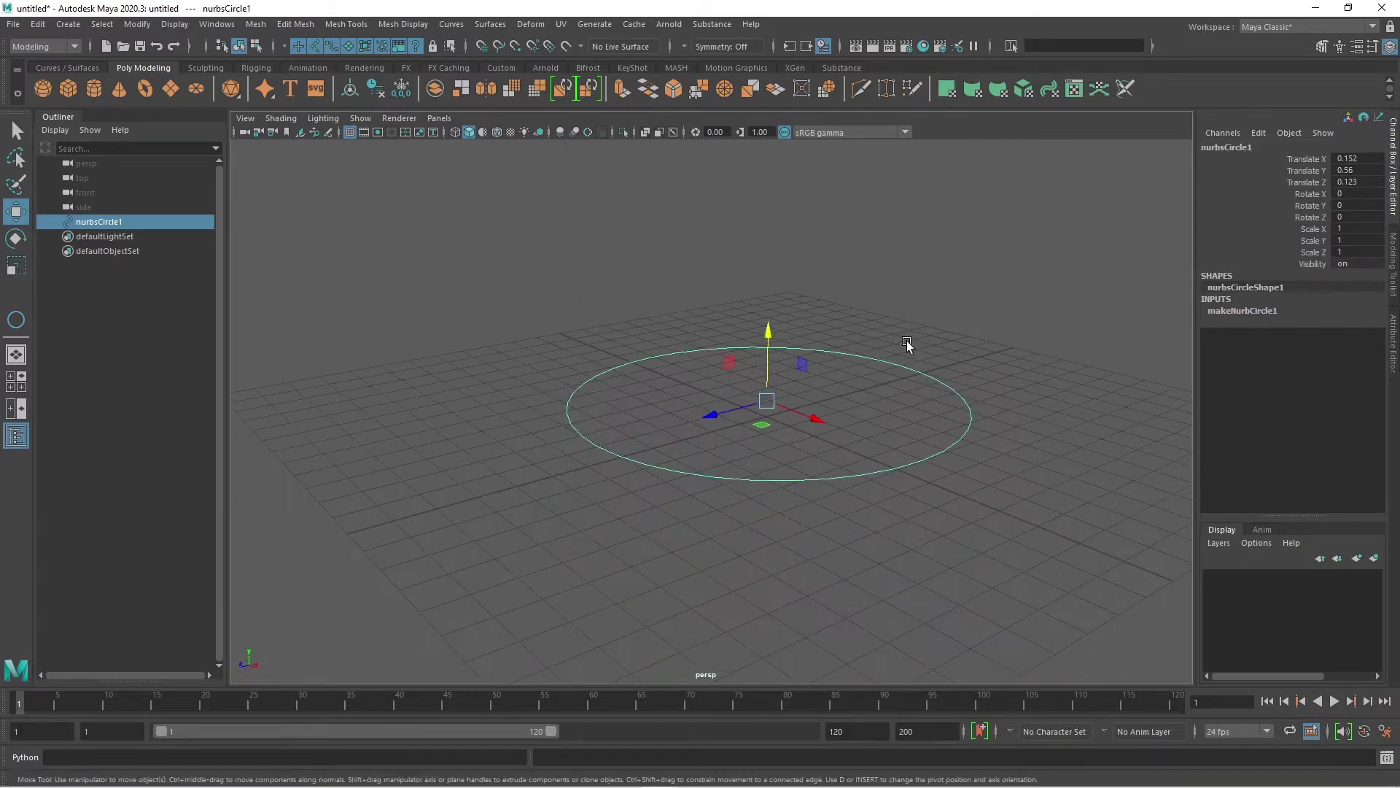
alt+middle_drag(818, 433, 844, 485)
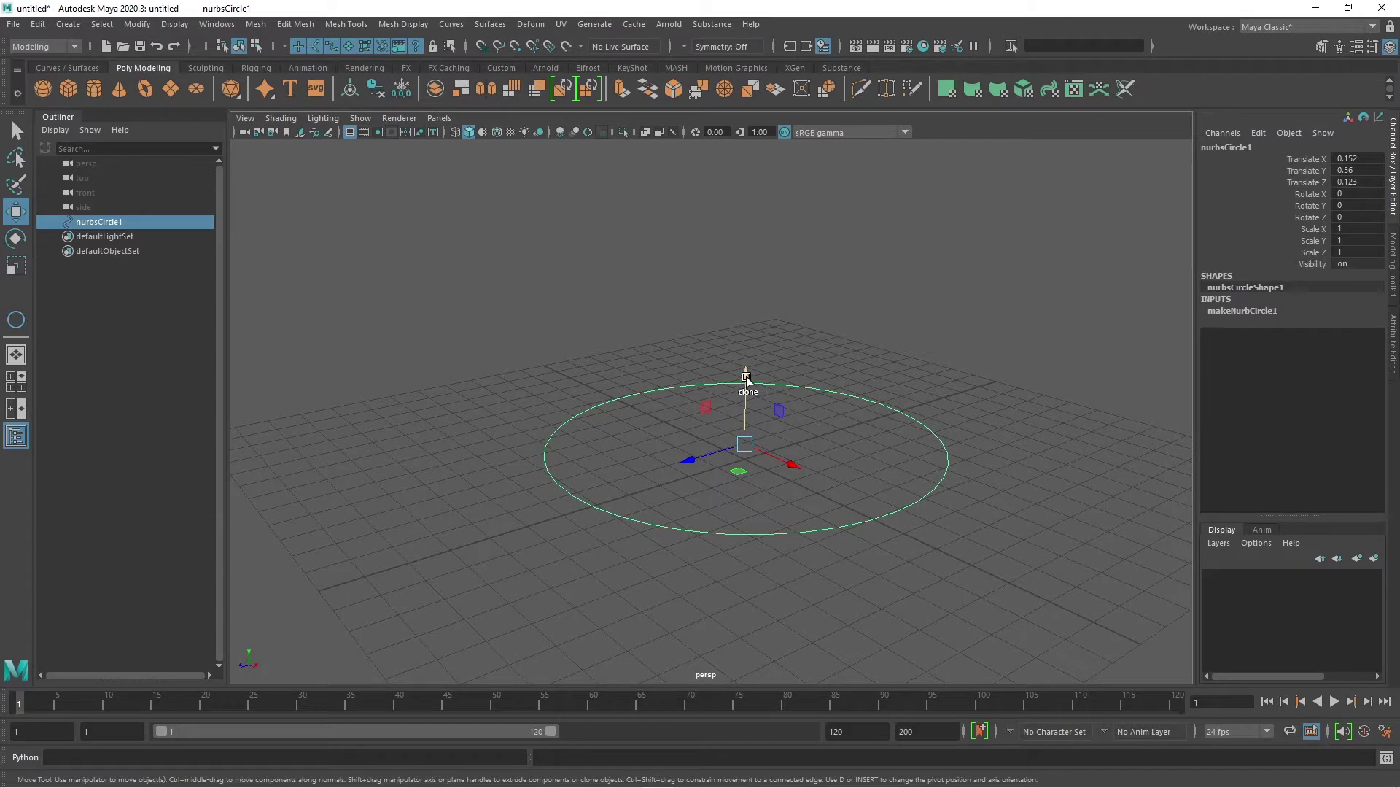
shift+drag(745, 379, 741, 292)
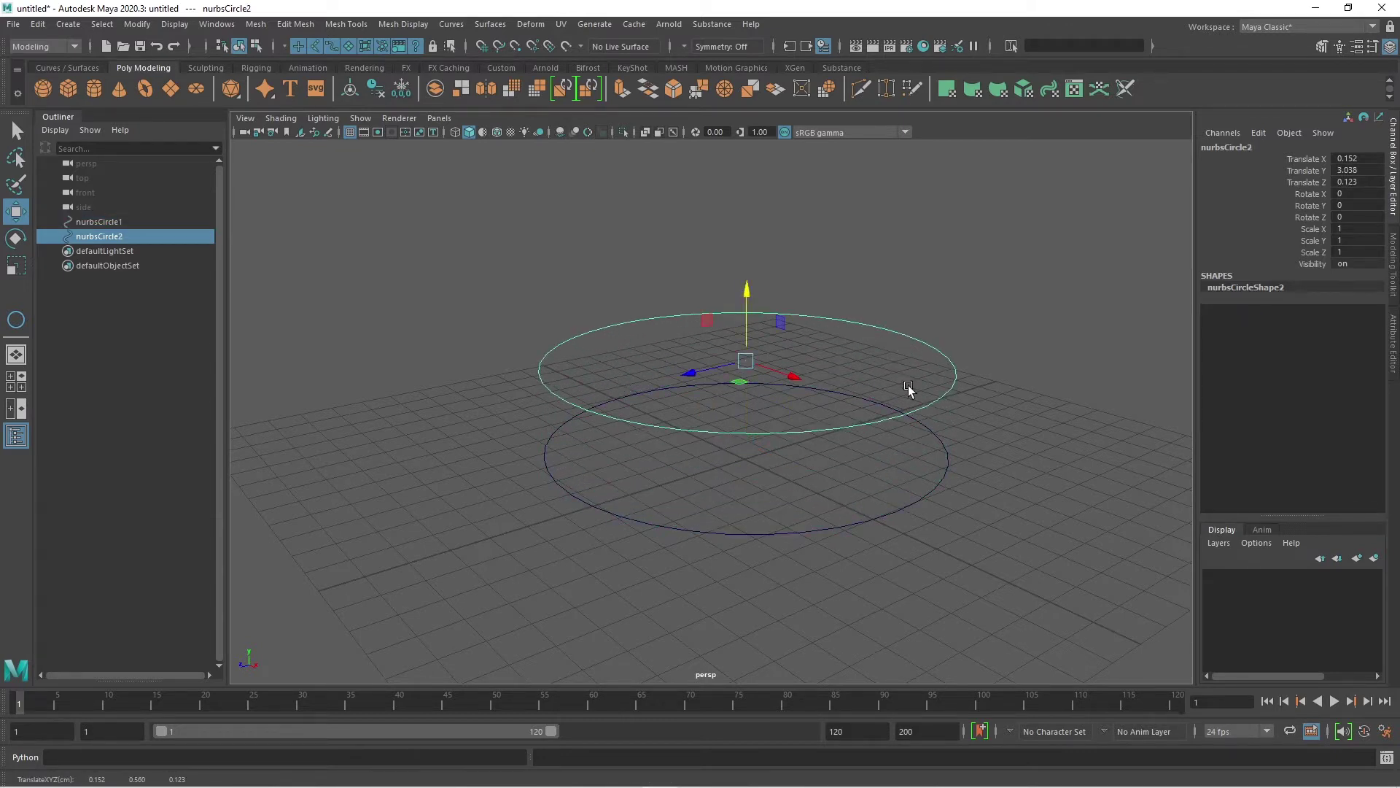
shift+drag(744, 293, 741, 194)
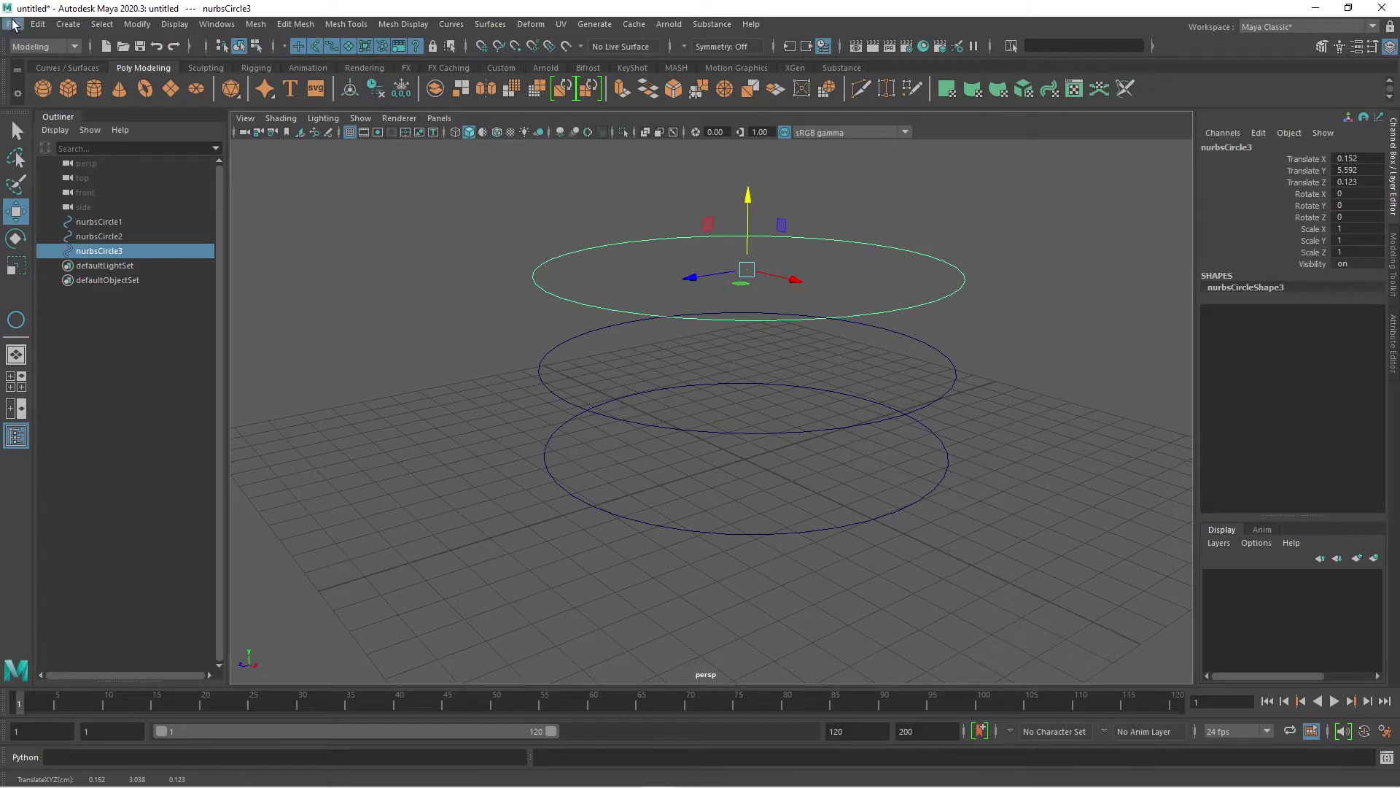
Clone the topmost circle straight up to about Y 8.46 as a fourth ring
click(37, 24)
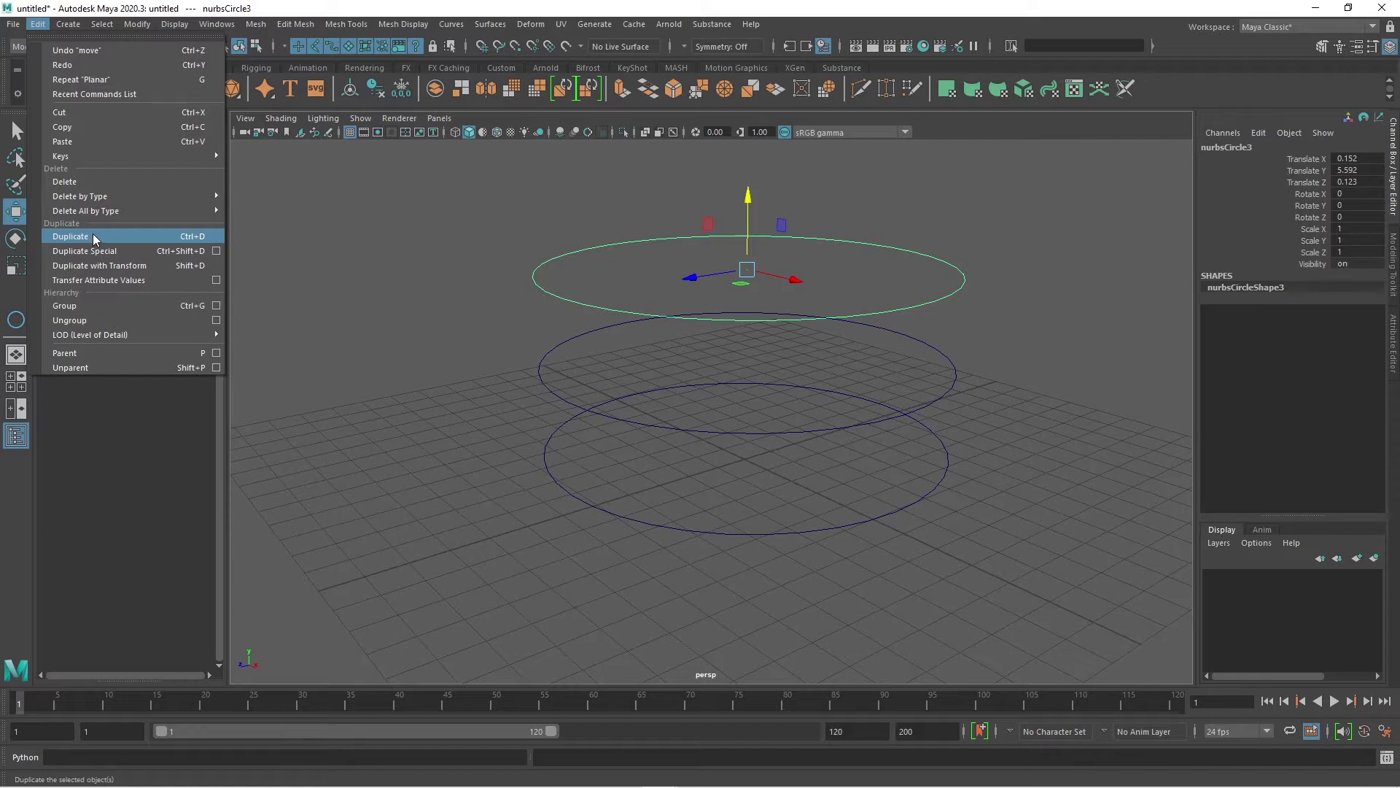
click(828, 497)
alt+drag(831, 499, 887, 573)
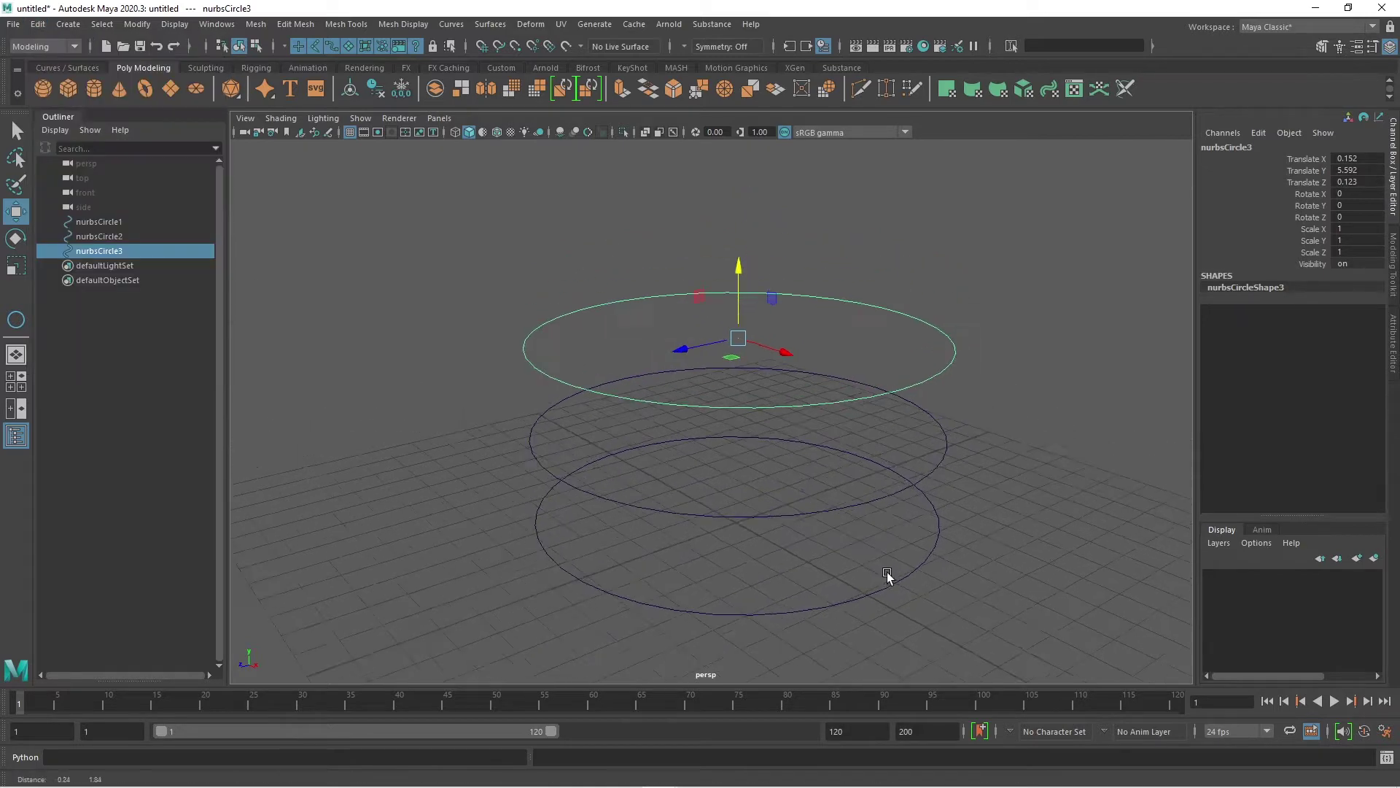
scroll(876, 507, down, 4)
alt+drag(873, 499, 807, 480)
scroll(874, 488, up, 3)
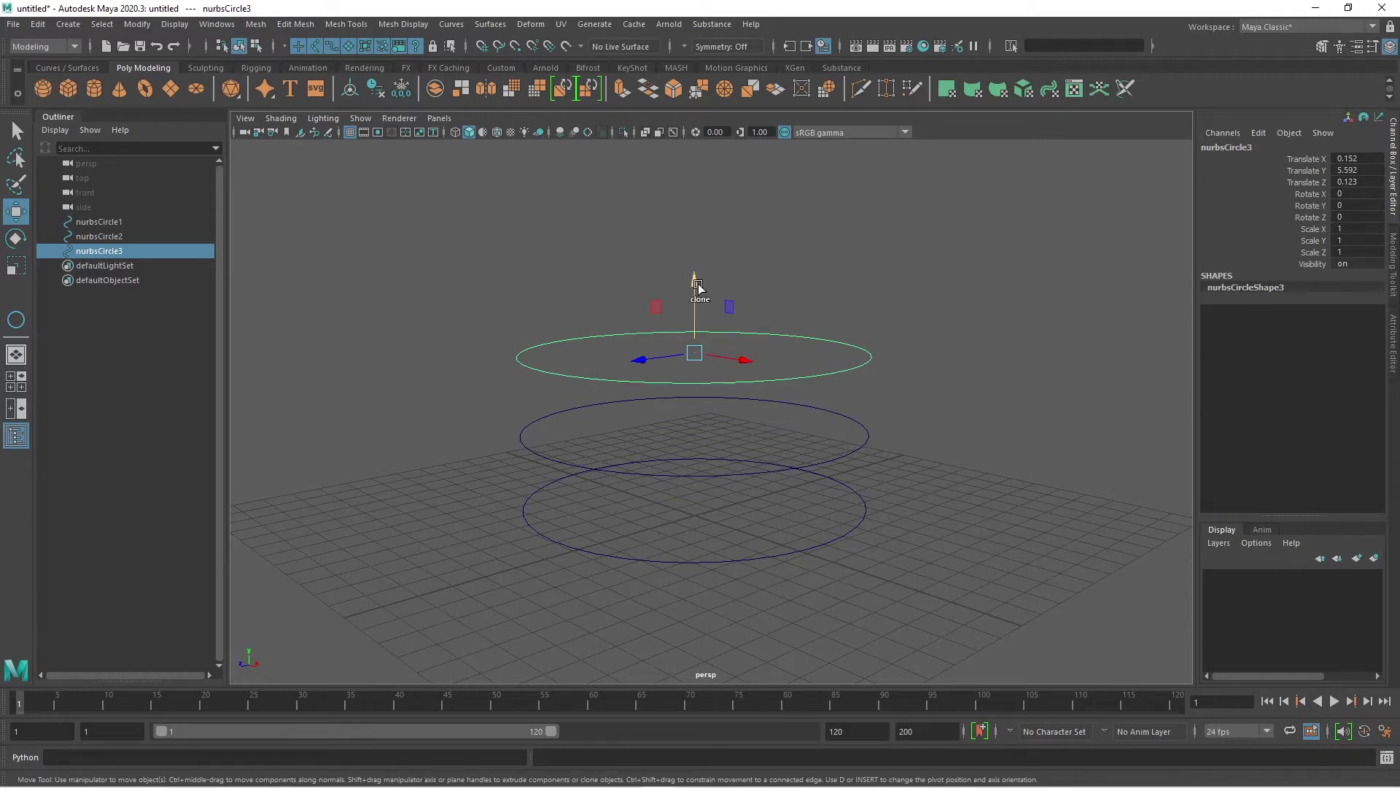
shift+drag(698, 286, 697, 194)
Select all four stacked circles in order from the lowest to the topmost
alt+drag(965, 515, 814, 499)
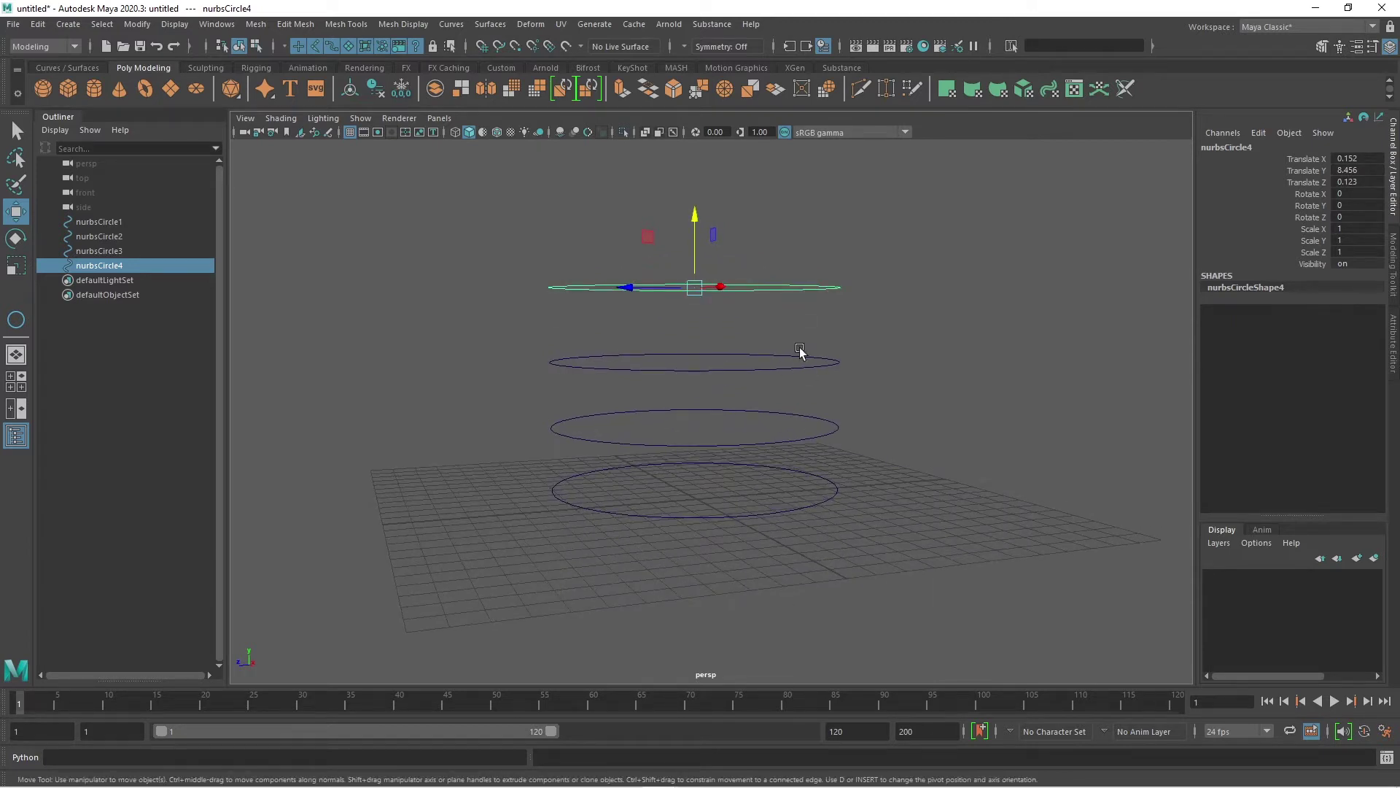
click(814, 505)
shift+click(836, 427)
shift+click(837, 362)
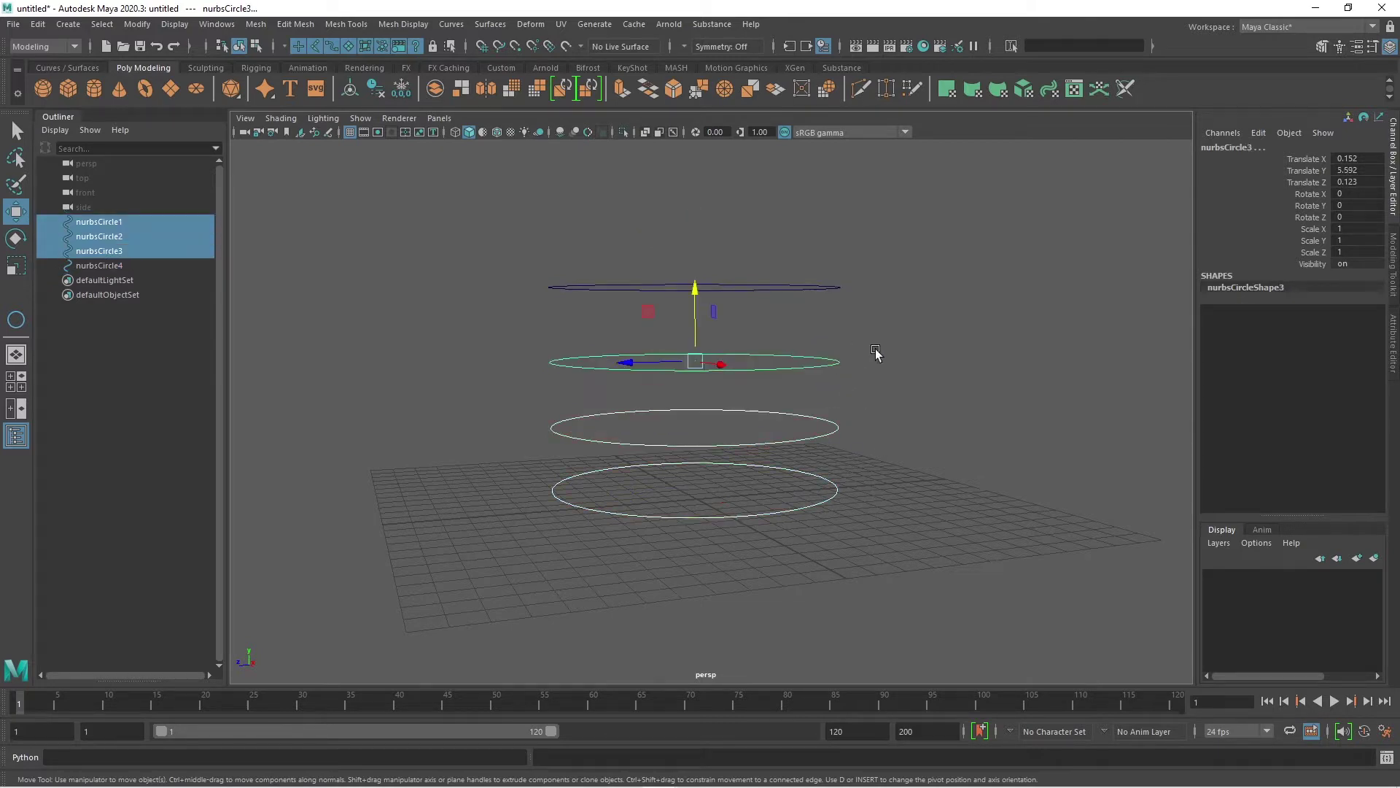
shift+click(835, 288)
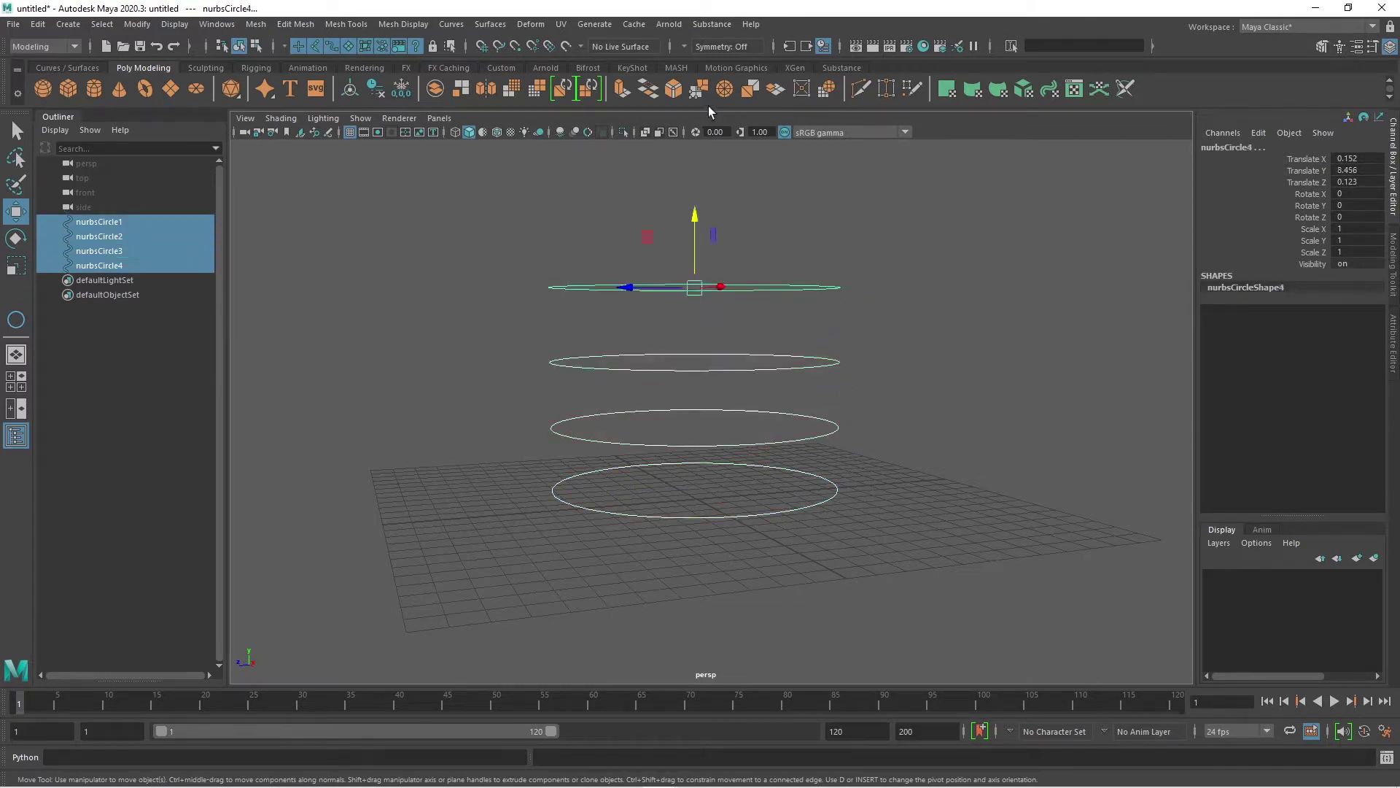
Reset the Loft options to their defaults and loft the selected circles into a NURBS surface with uniform parameterization and cubic degree
click(490, 24)
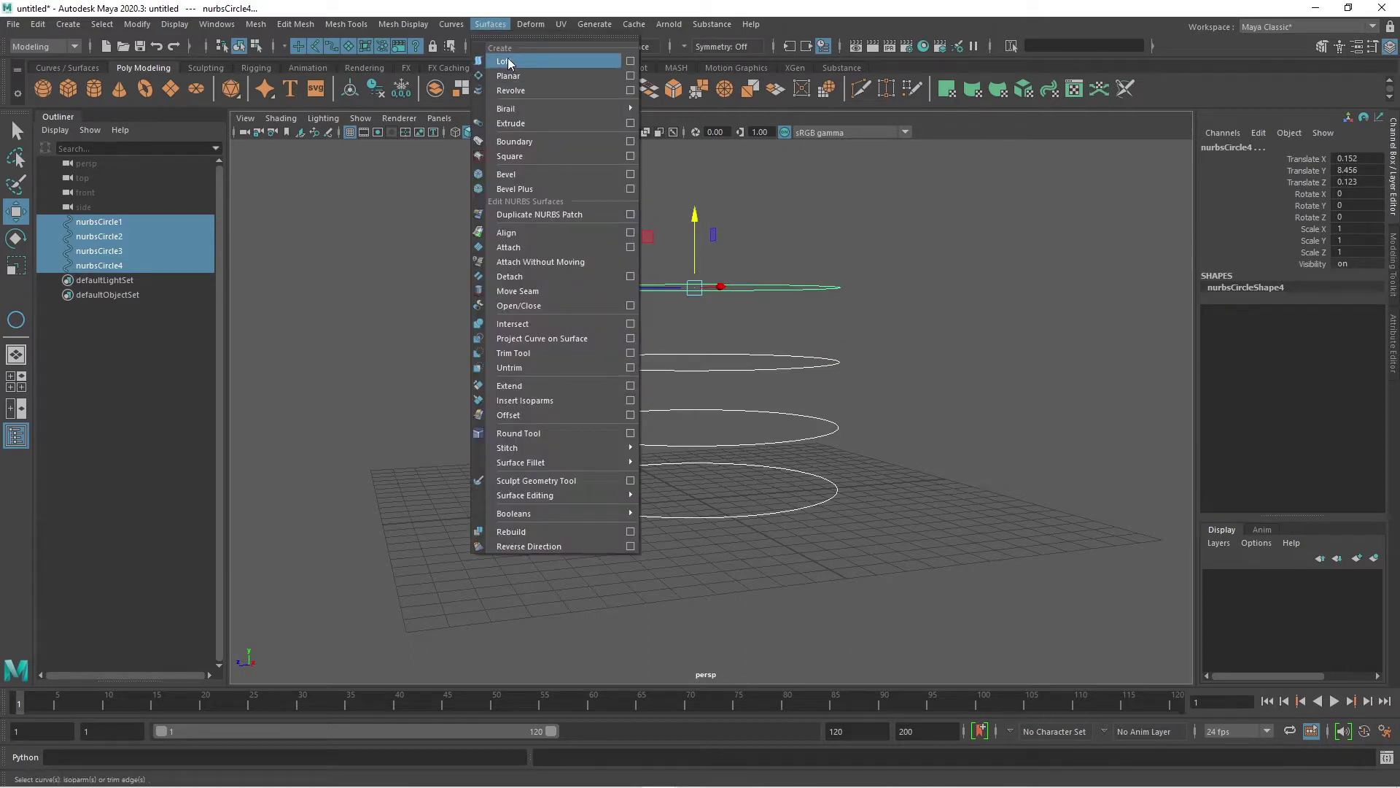
click(631, 63)
click(874, 199)
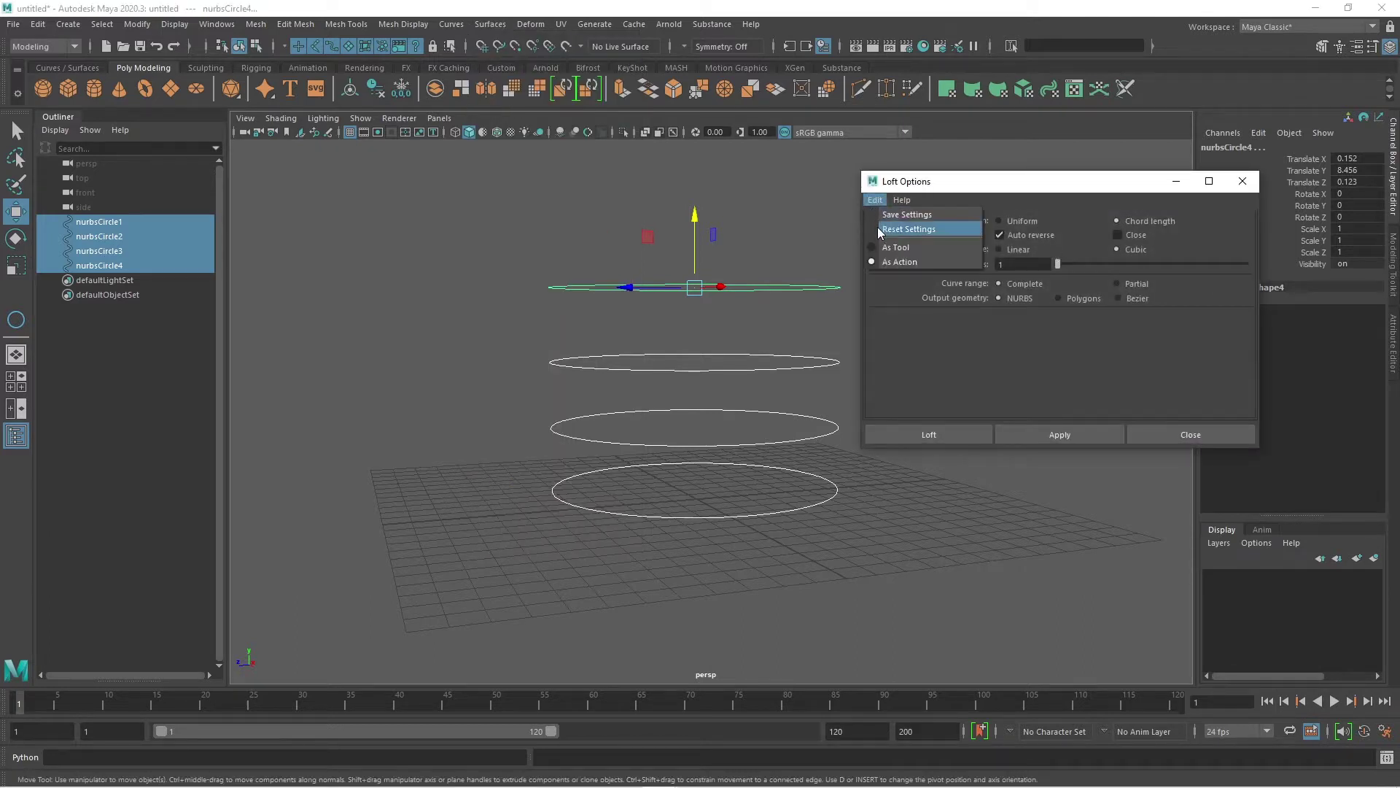
click(878, 226)
drag(964, 183, 1025, 172)
click(937, 189)
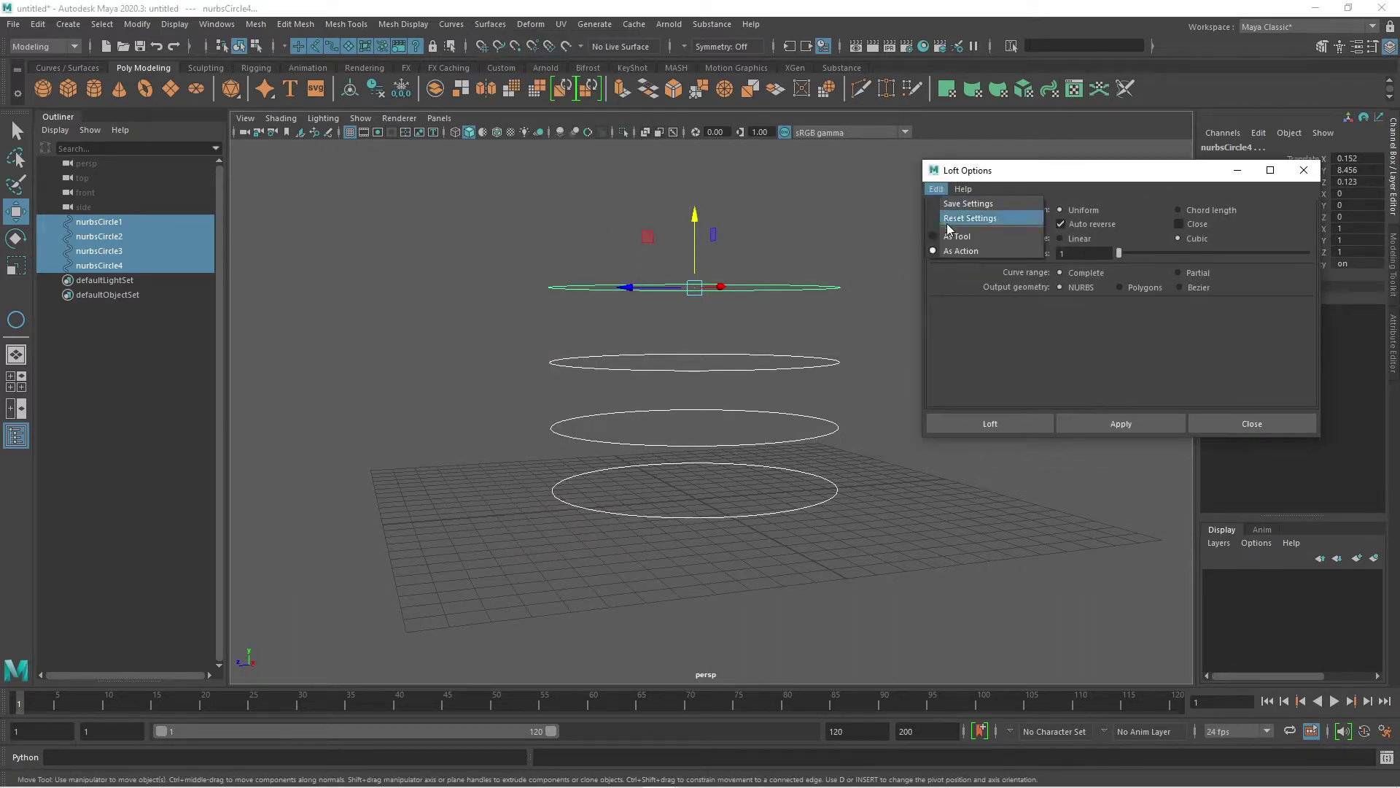
click(946, 220)
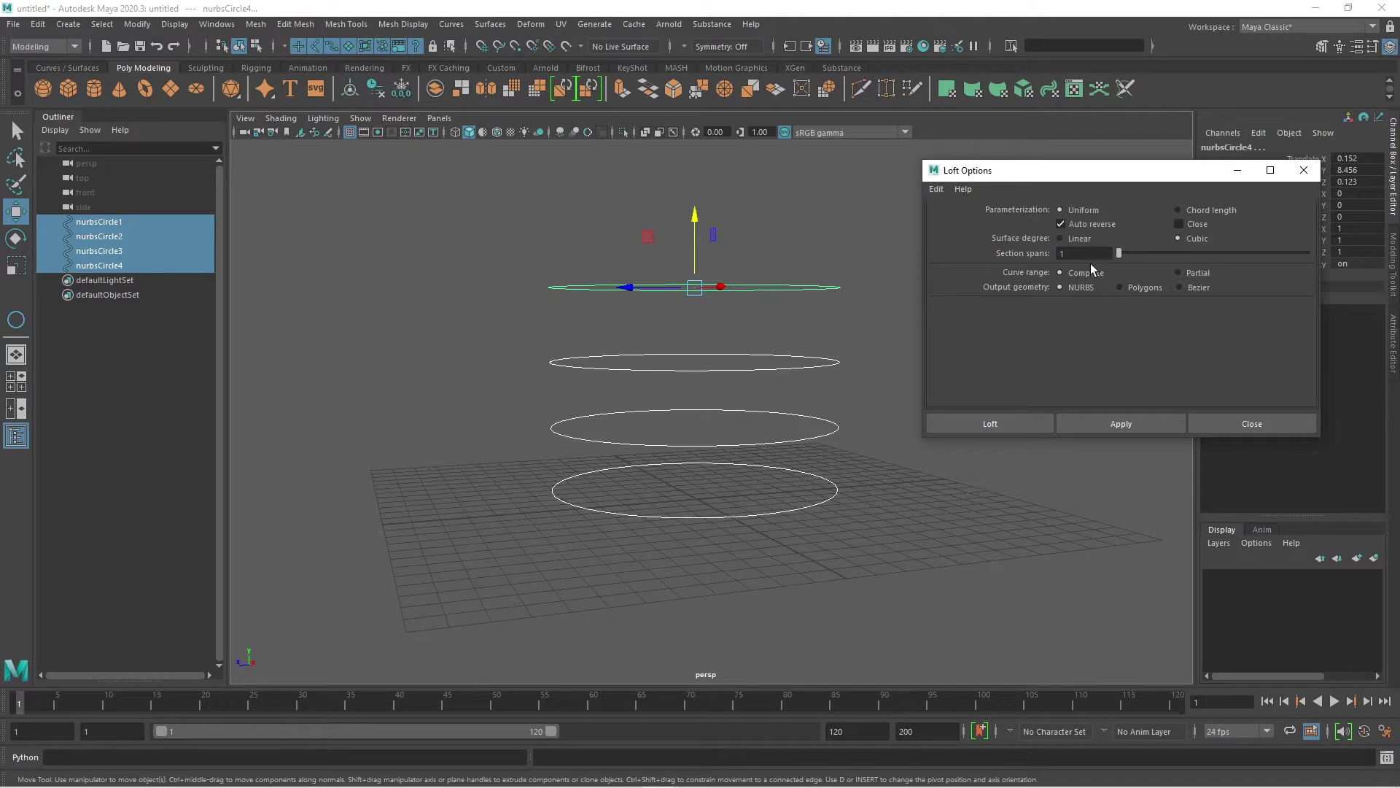
click(1100, 421)
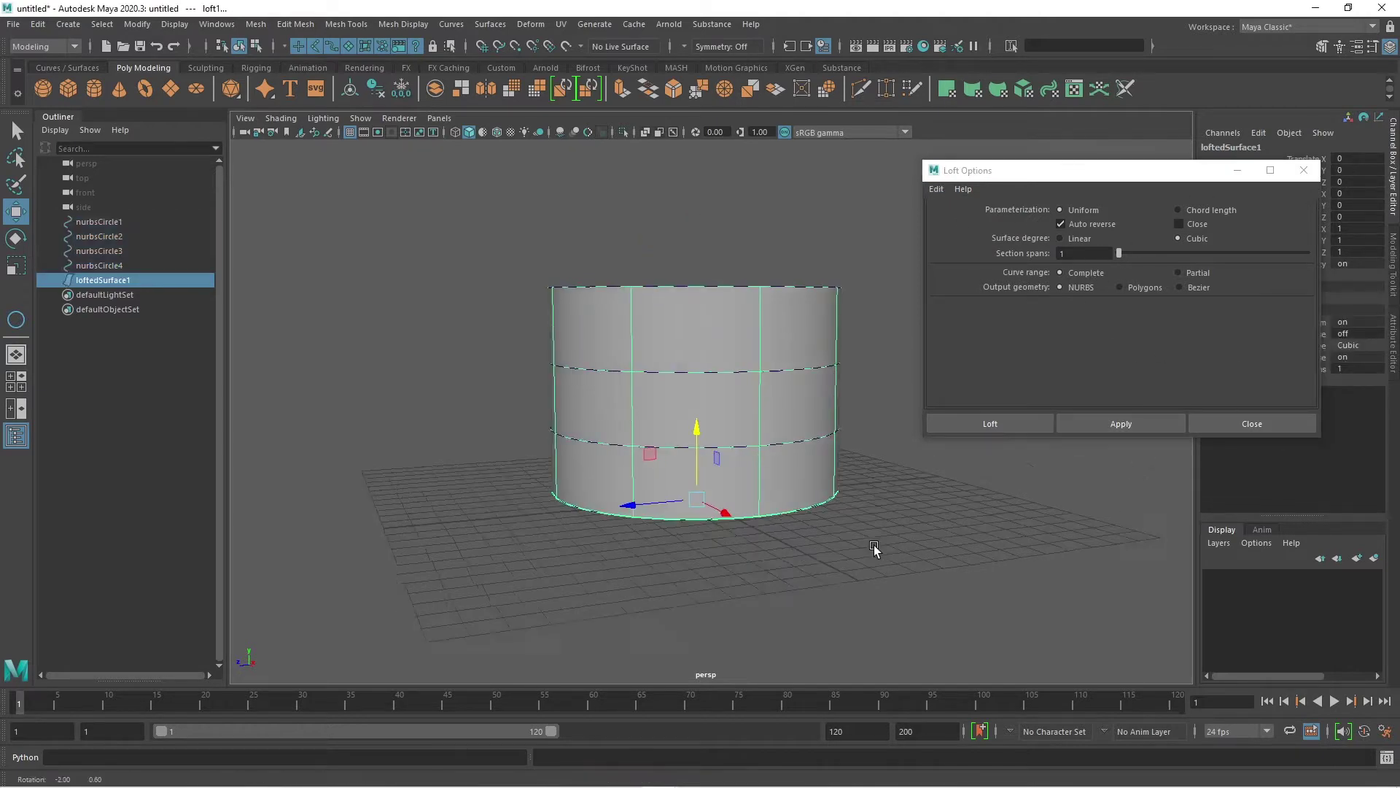
mouse_move(875, 550)
alt+mouse_down()
mouse_move(899, 571)
mouse_move(896, 551)
alt+mouse_up()
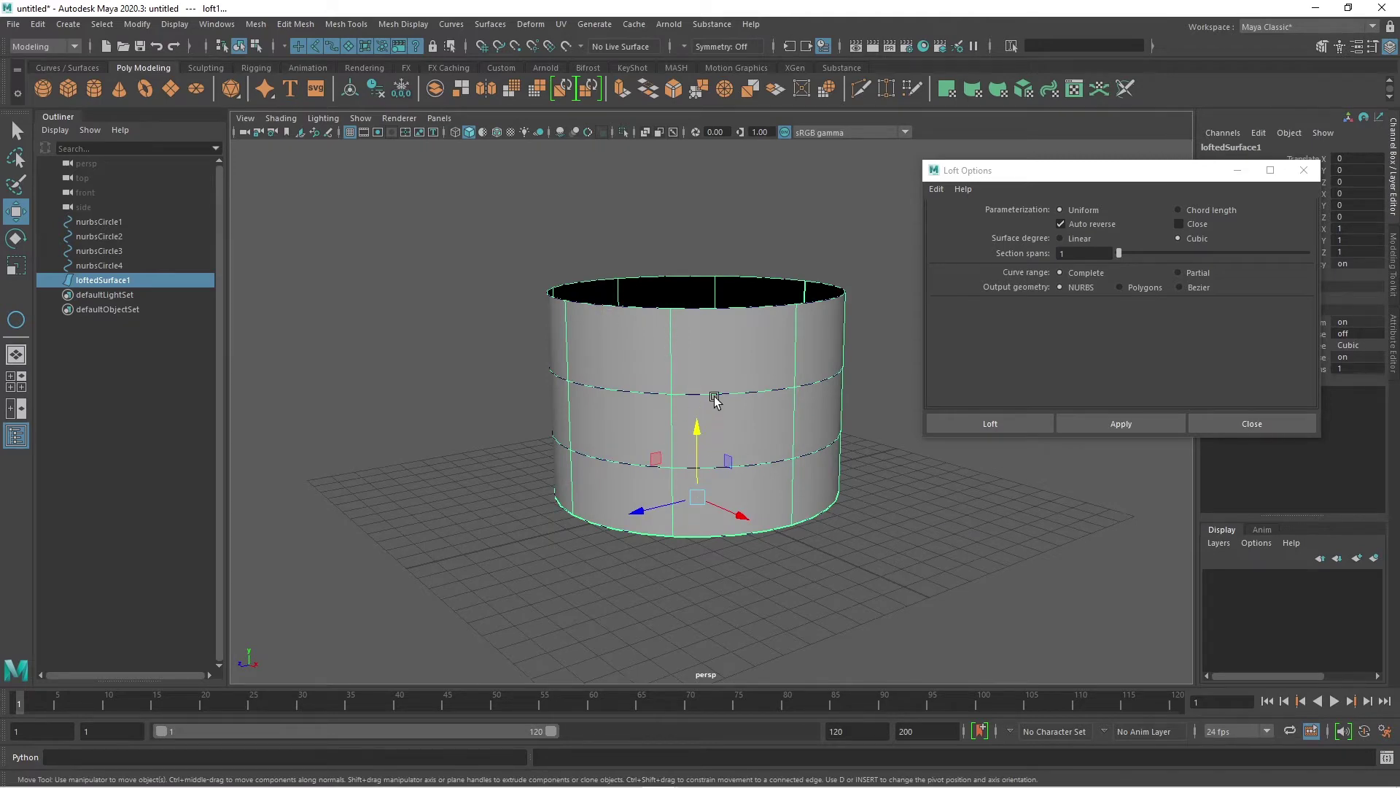
alt+drag(715, 399, 758, 493)
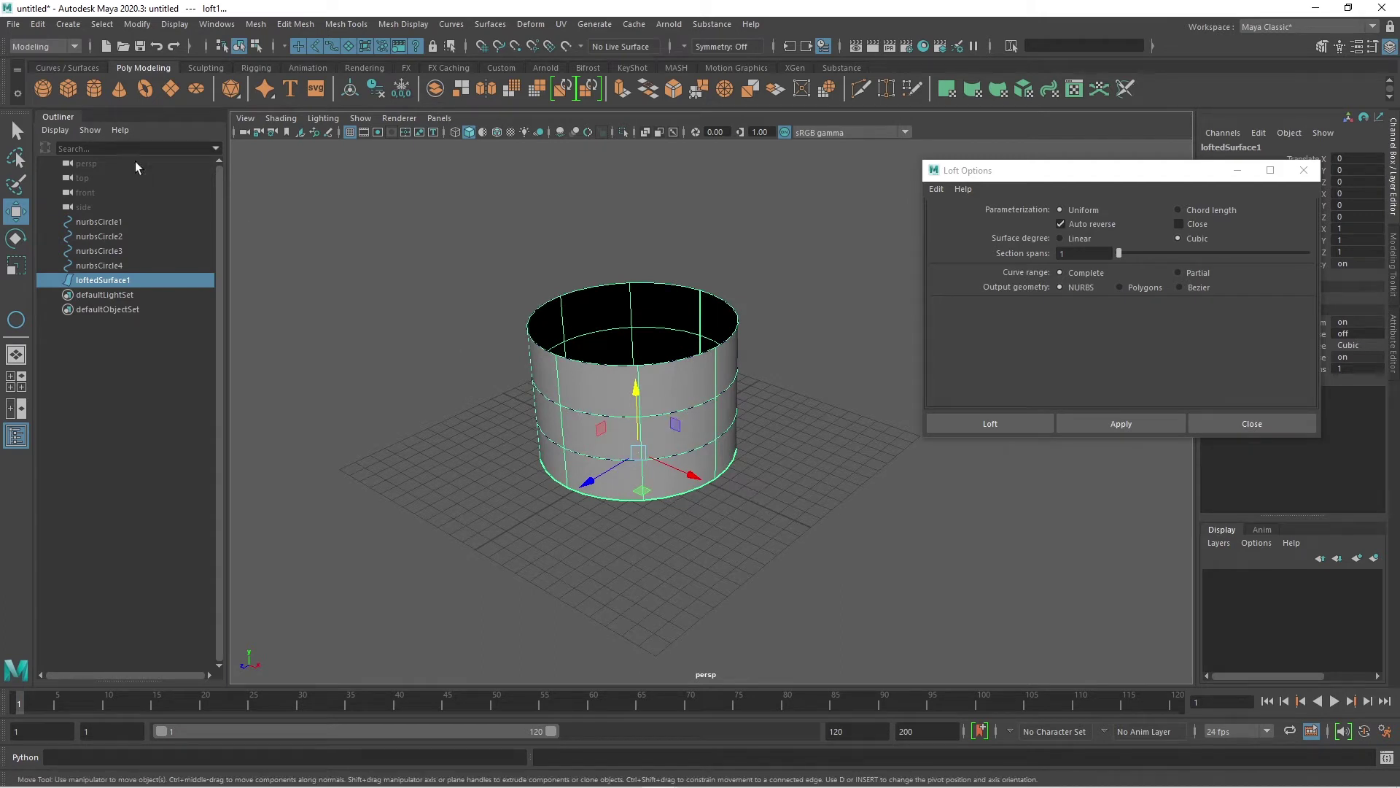
Draw a NURBS cylinder beside the lofted surface for comparison and delete it
click(64, 68)
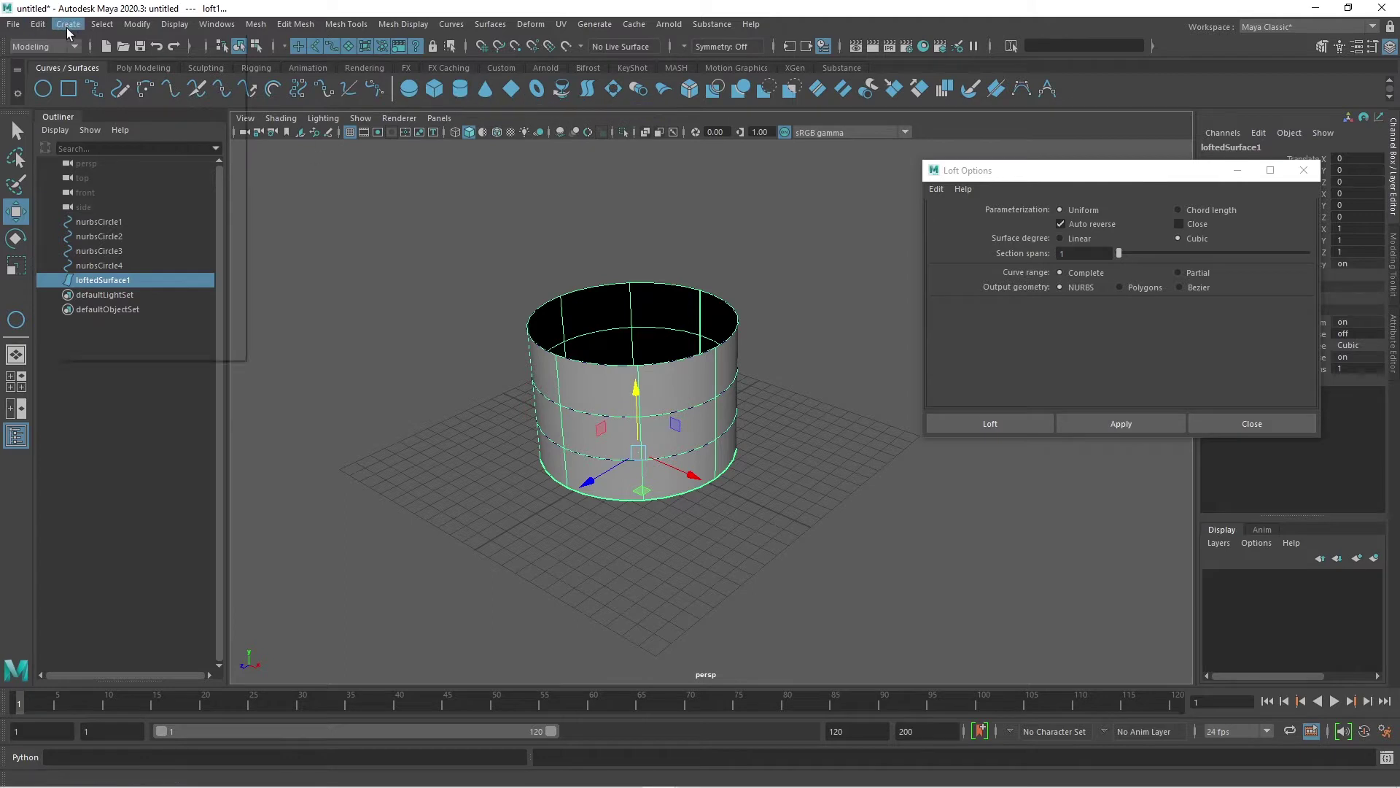
click(68, 26)
mouse_move(113, 59)
click(291, 89)
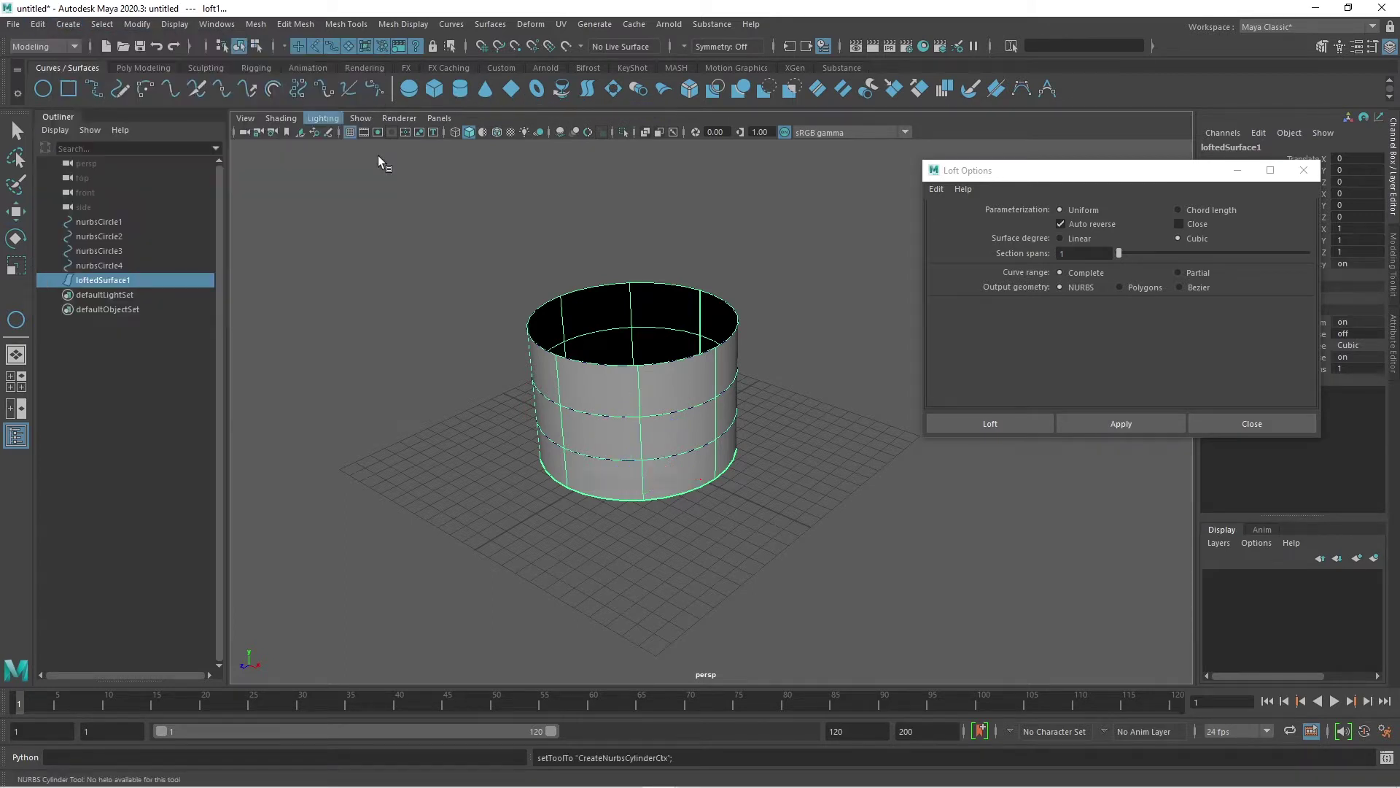
drag(845, 479, 890, 307)
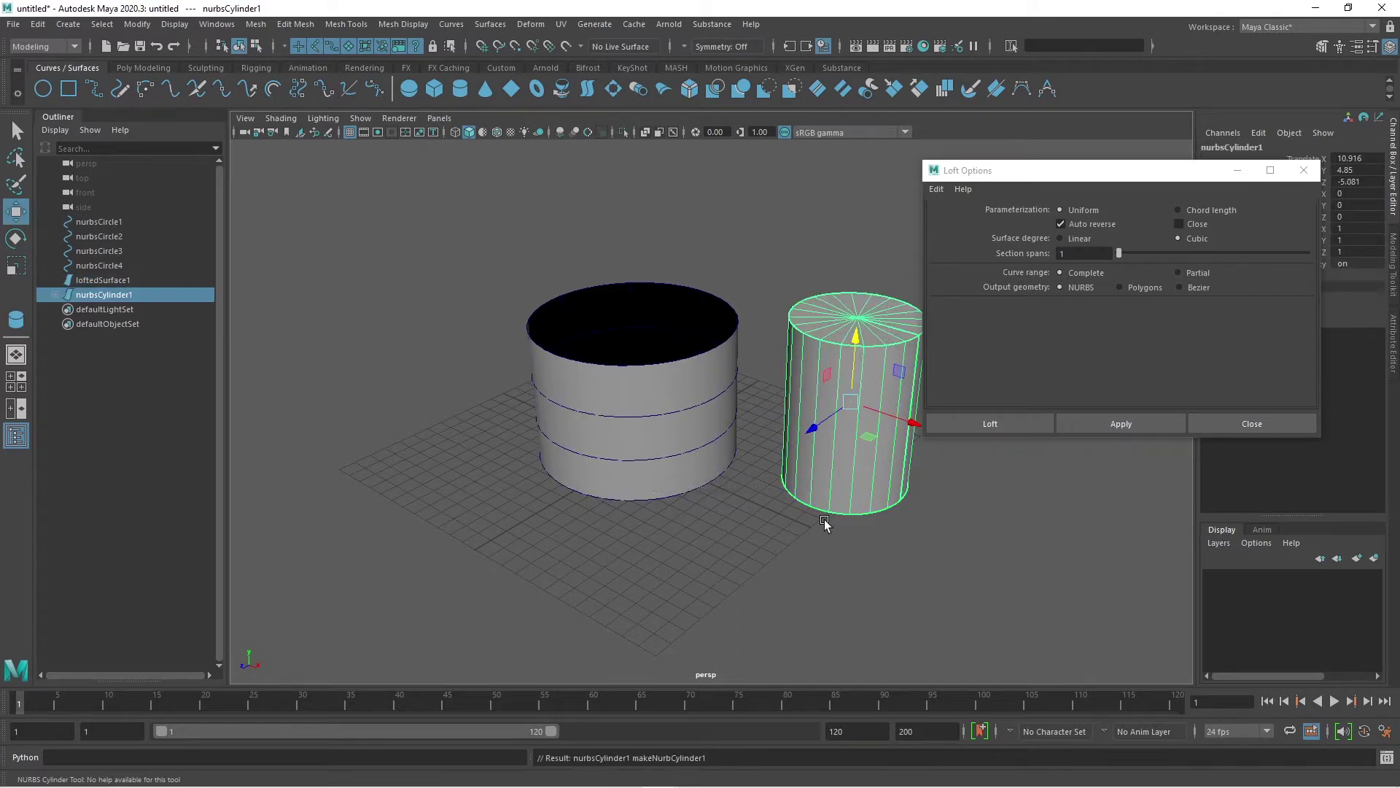
key(Delete)
Raise the topmost circle, nurbsCircle4, to about Y 13.62 to stretch the lofted surface upward
scroll(557, 391, up, 3)
scroll(642, 485, down, 2)
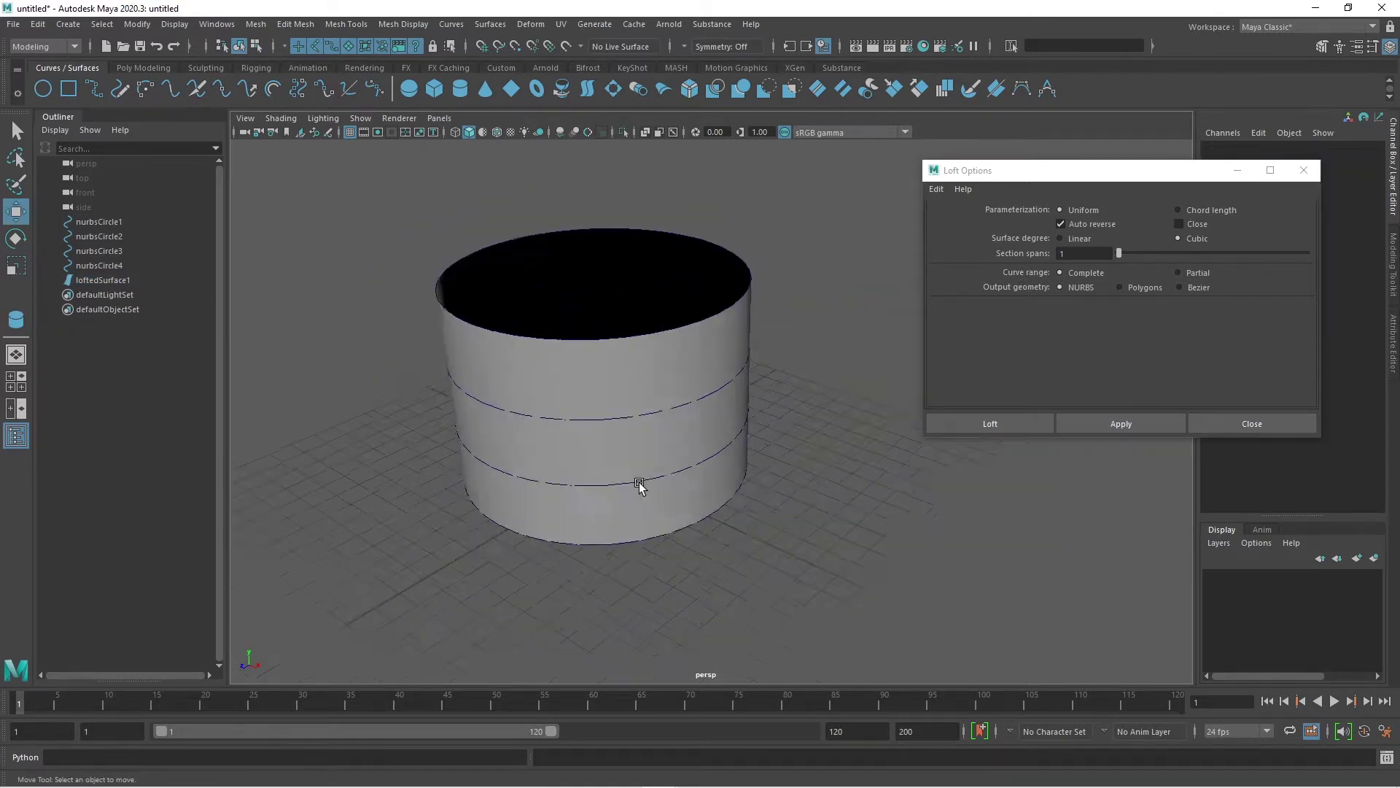
alt+middle_drag(641, 485, 713, 545)
scroll(713, 543, up, 3)
alt+drag(713, 546, 718, 518)
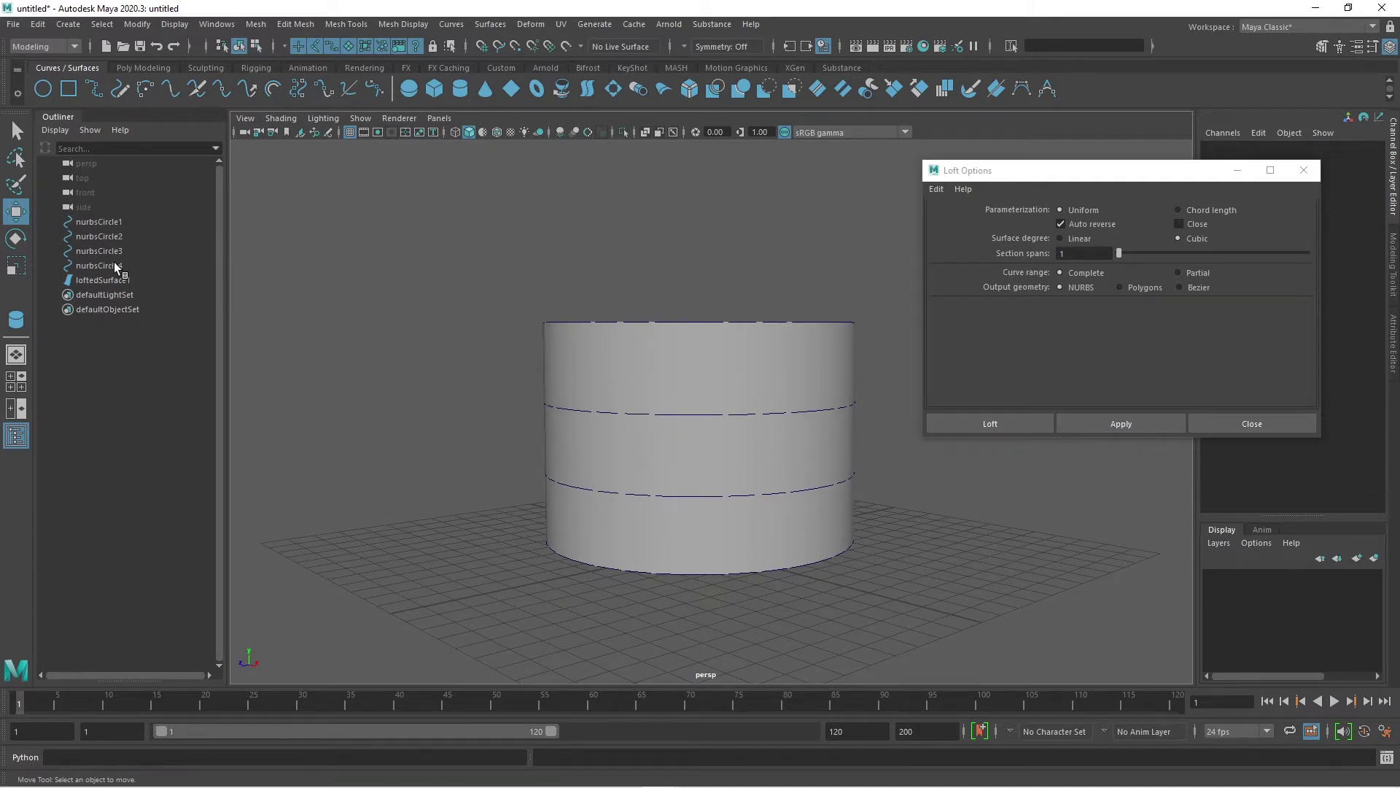
click(673, 323)
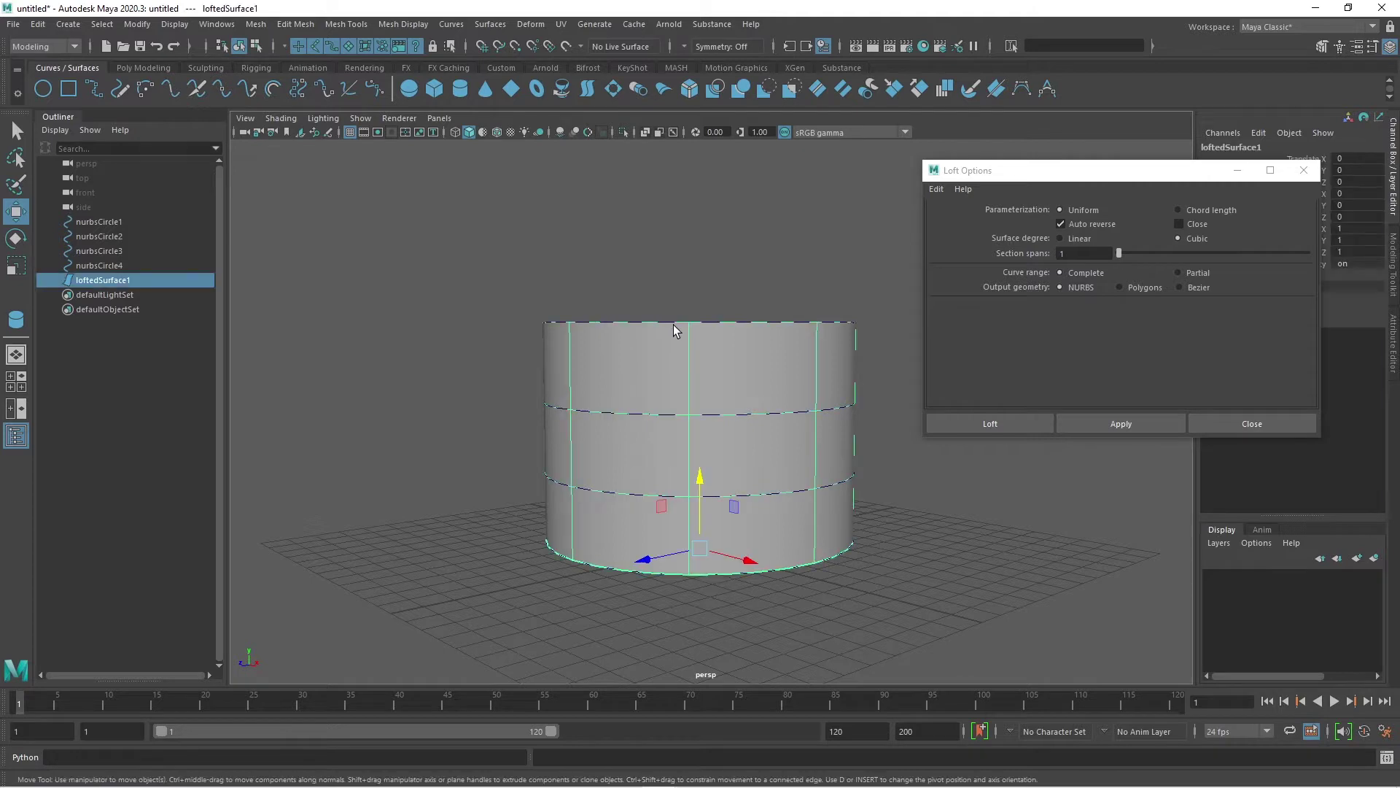
click(104, 265)
drag(700, 277, 707, 112)
Raise the third circle to about Y 9.48 and the second circle to about Y 5
scroll(685, 367, down, 3)
click(99, 251)
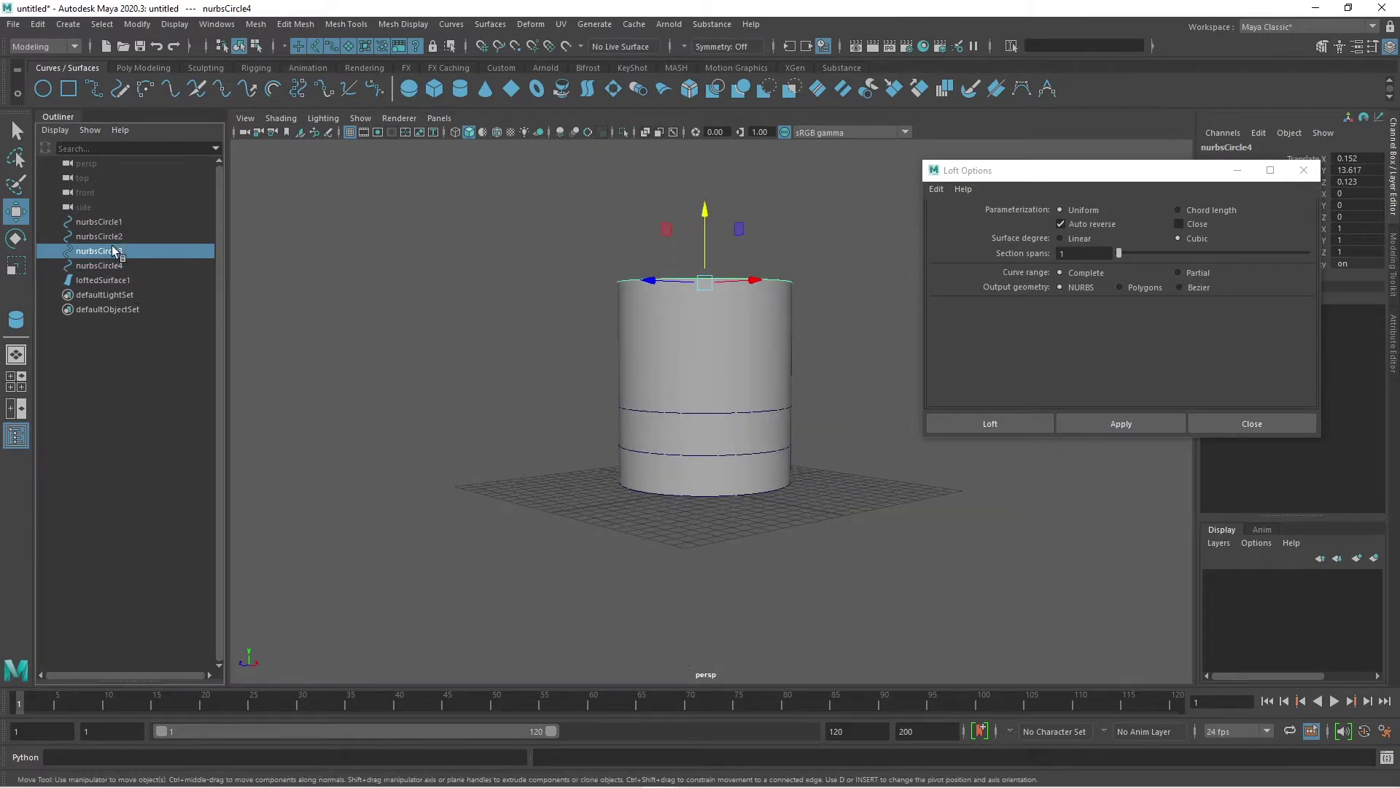
drag(704, 336, 702, 278)
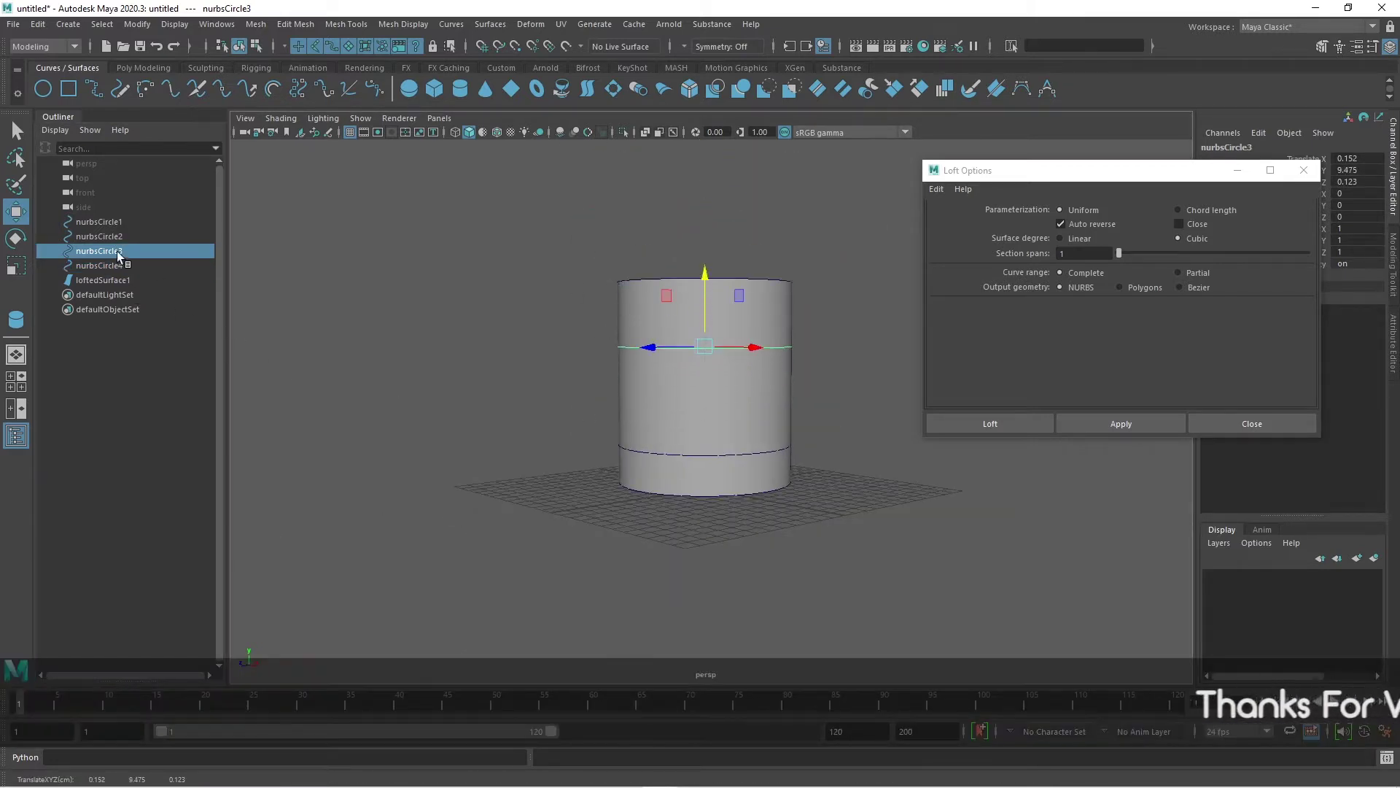
click(102, 236)
drag(709, 371, 705, 340)
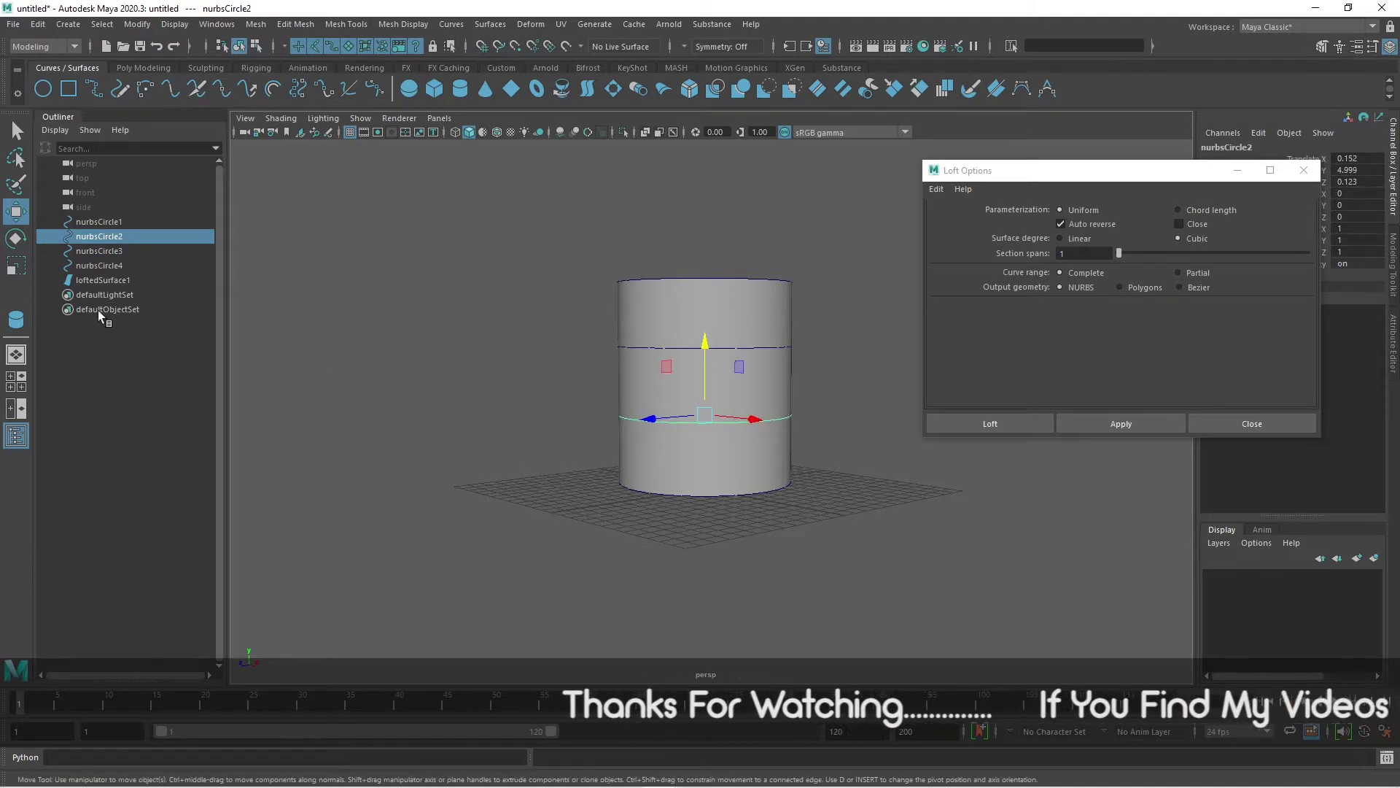
Scale the lowest circle uniformly to about 0.57 to narrow the base of the surface
click(106, 221)
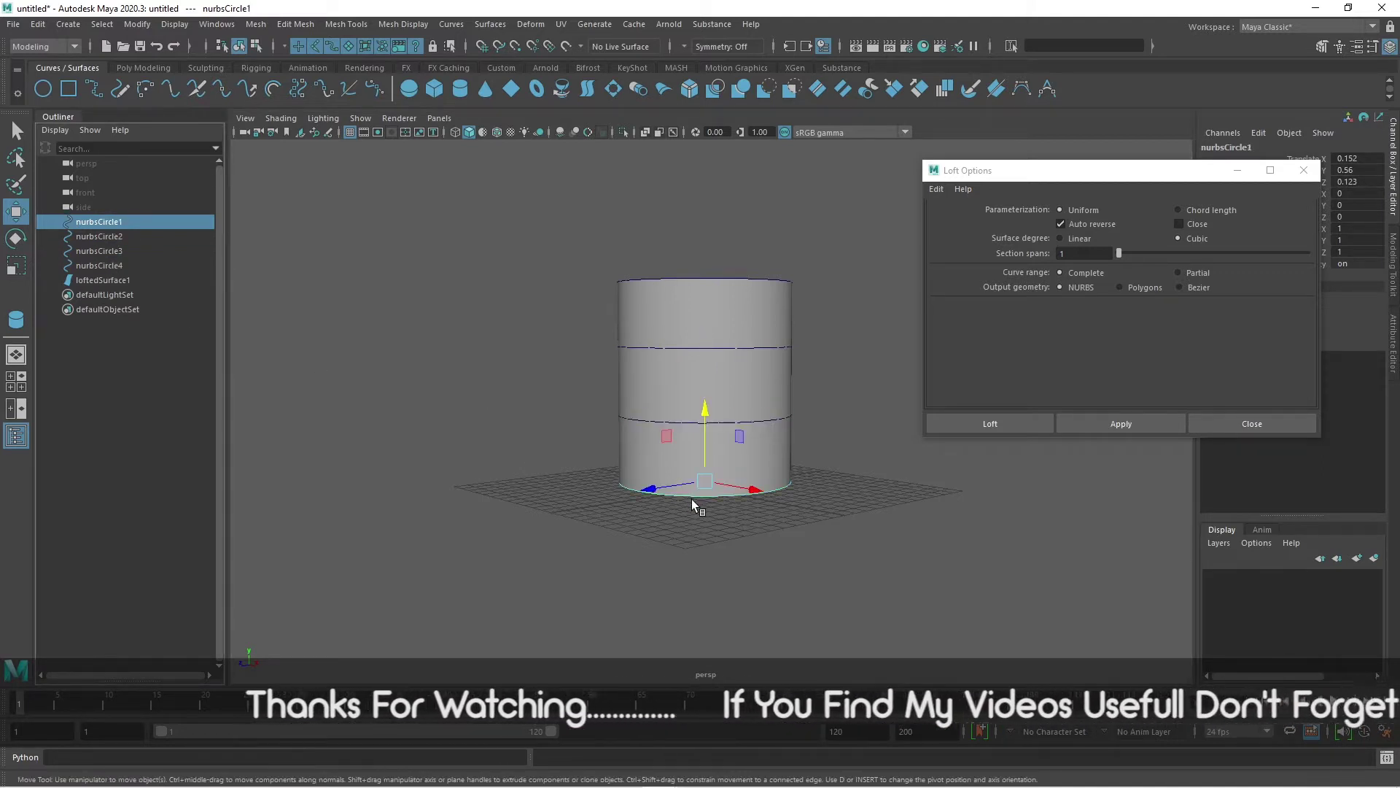
click(15, 266)
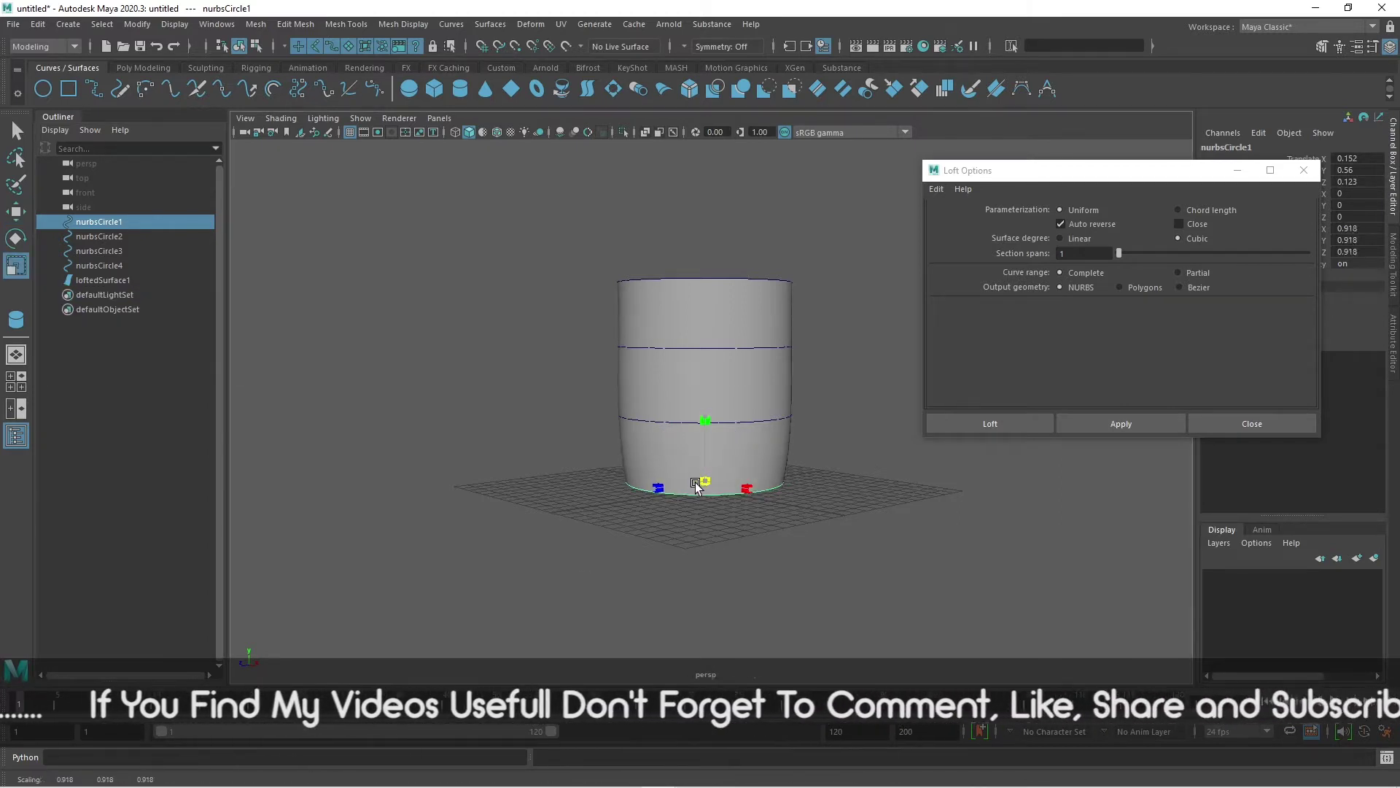
drag(702, 491, 653, 487)
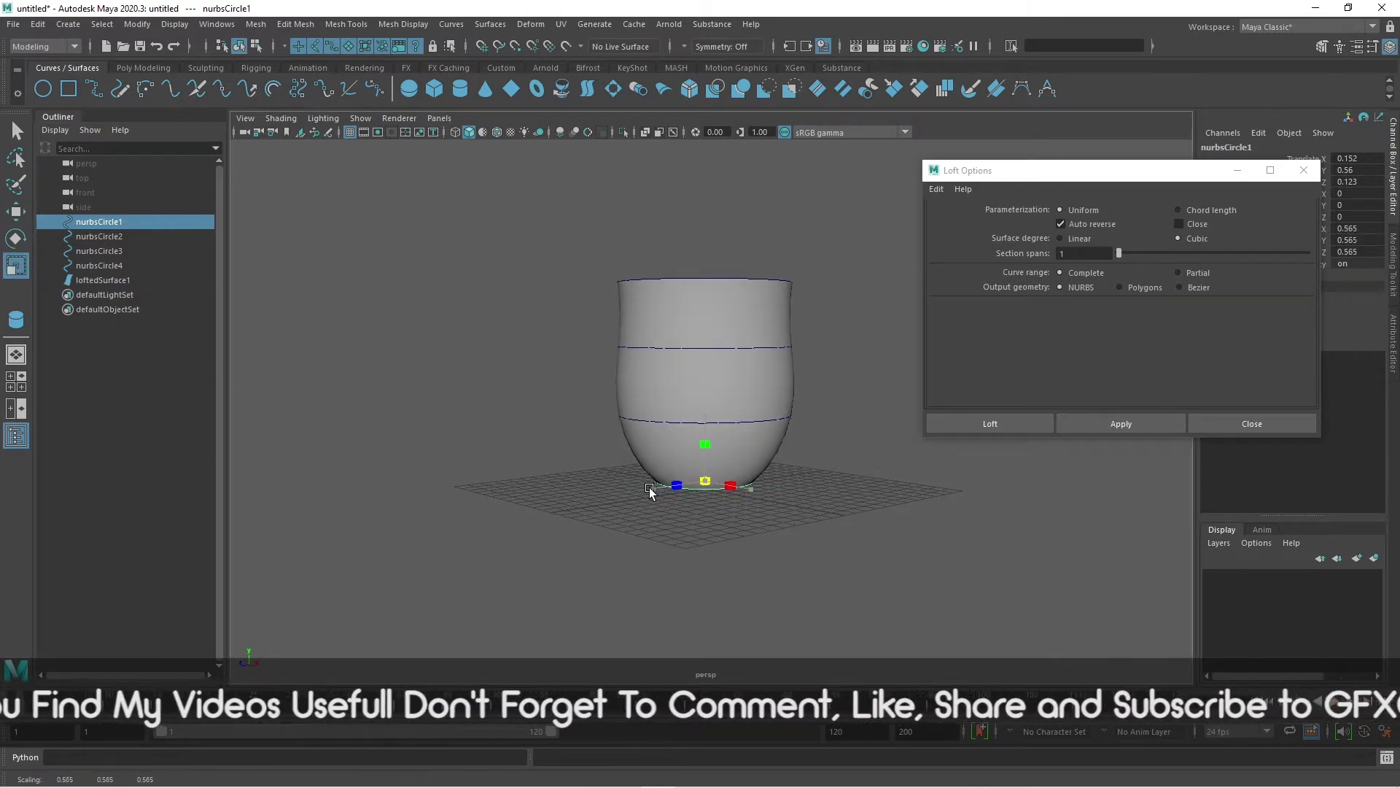
Scale the third circle to about 0.44 and the topmost circle to about 0.57, shaping a vase neck and rim
click(103, 250)
drag(708, 348, 636, 361)
click(122, 263)
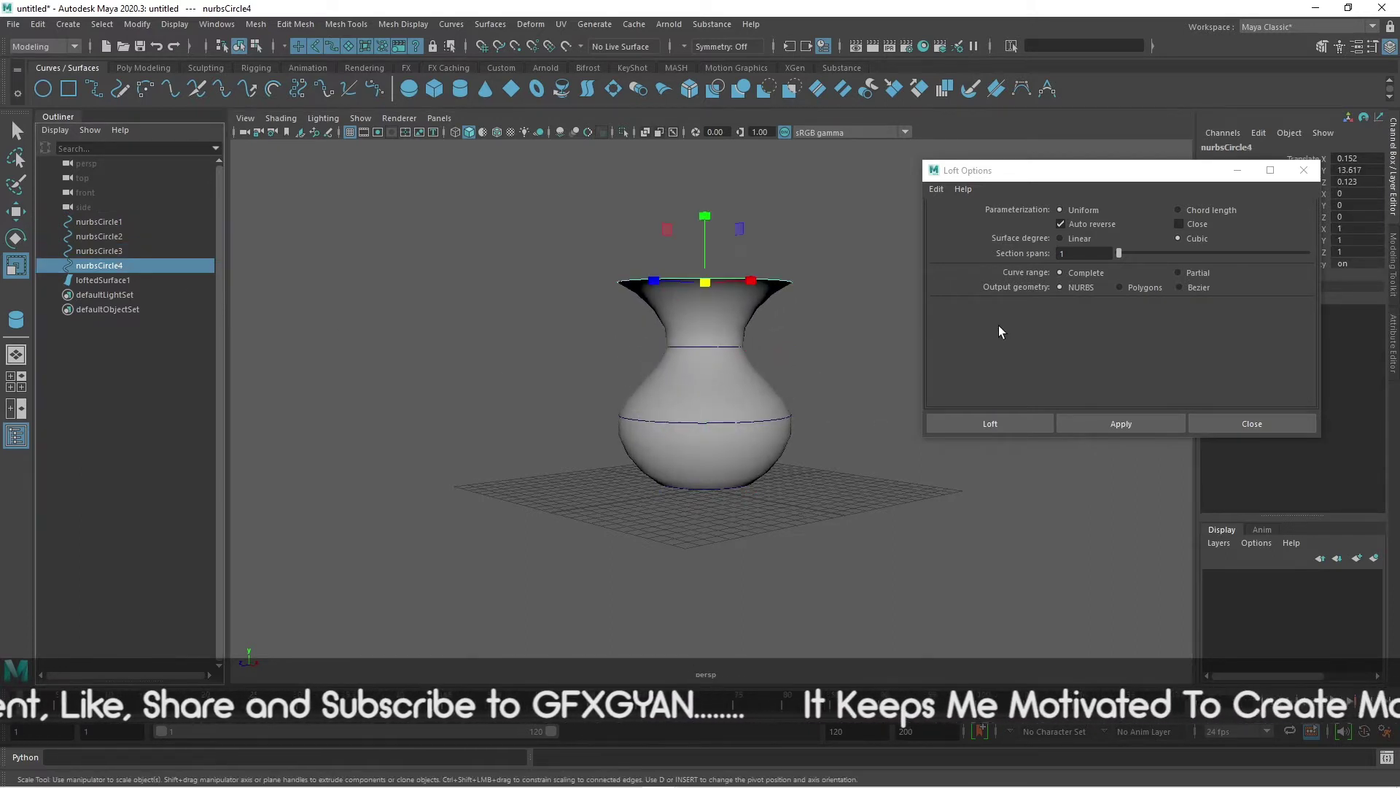
drag(731, 285, 646, 282)
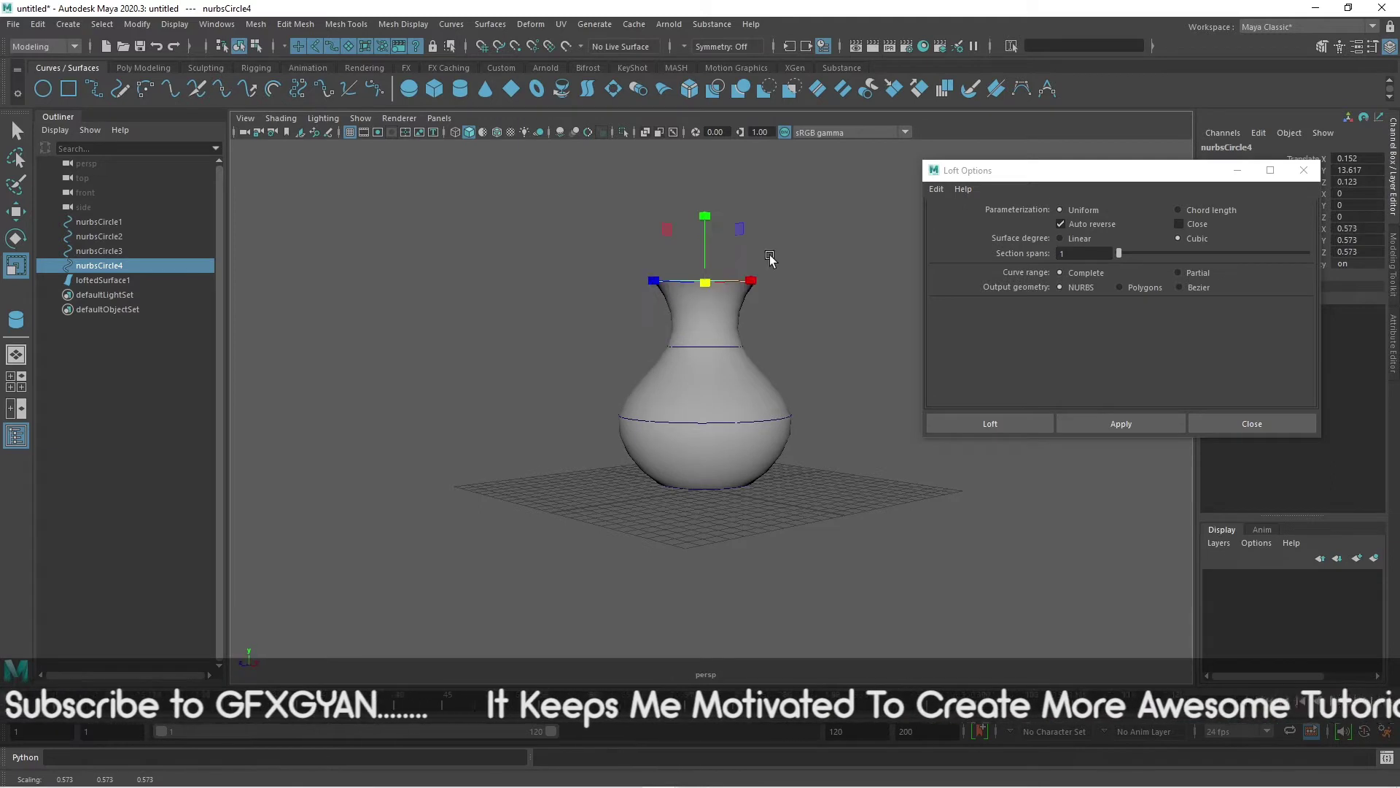
Lower the neck circle to about Y 9.36 and the rim circle to about Y 12.34
ctrl+click(109, 251)
key(w)
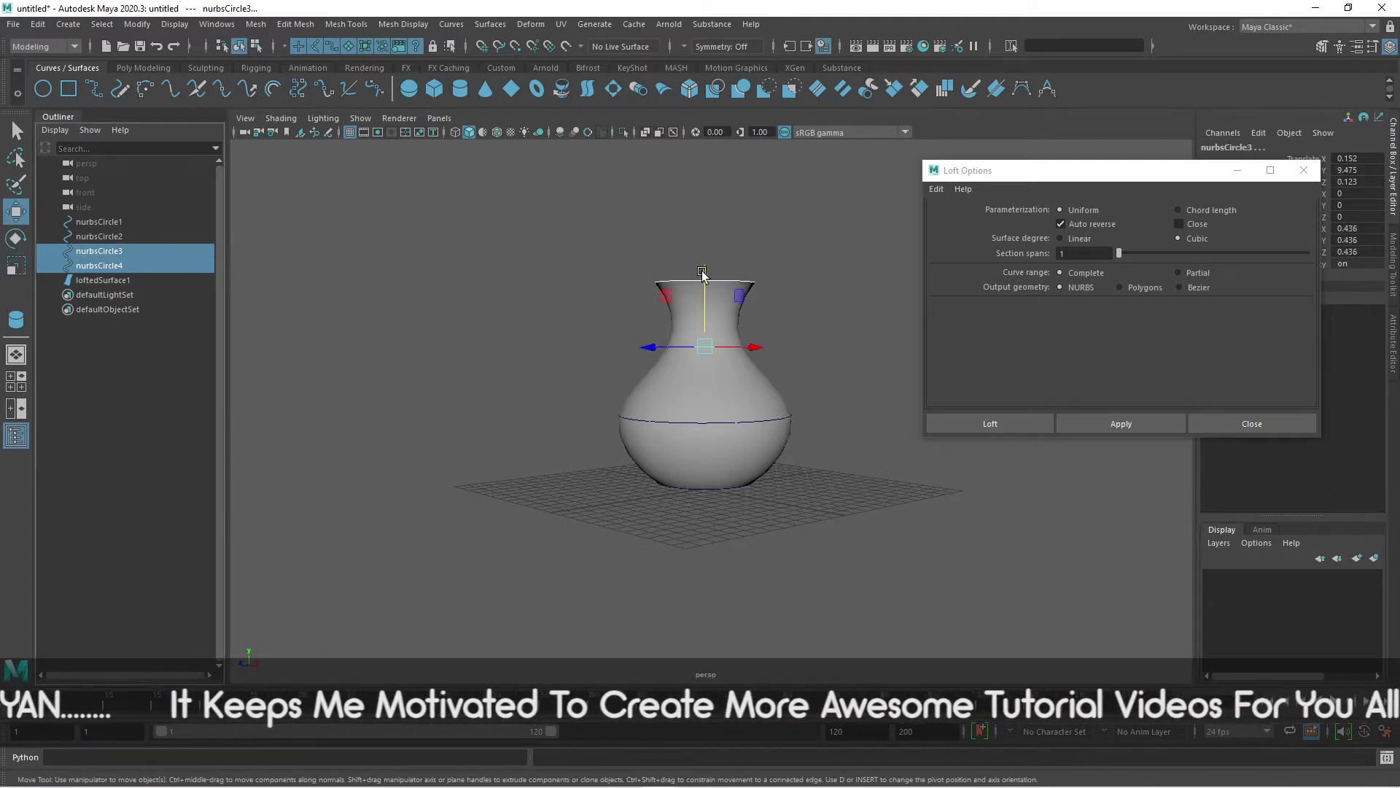
drag(705, 275, 697, 233)
scroll(839, 475, up, 4)
click(107, 252)
scroll(827, 379, down, 3)
Scale the lowest circle uniformly down to about 0.41 to shrink the opening in the vase's base
alt+drag(826, 379, 807, 433)
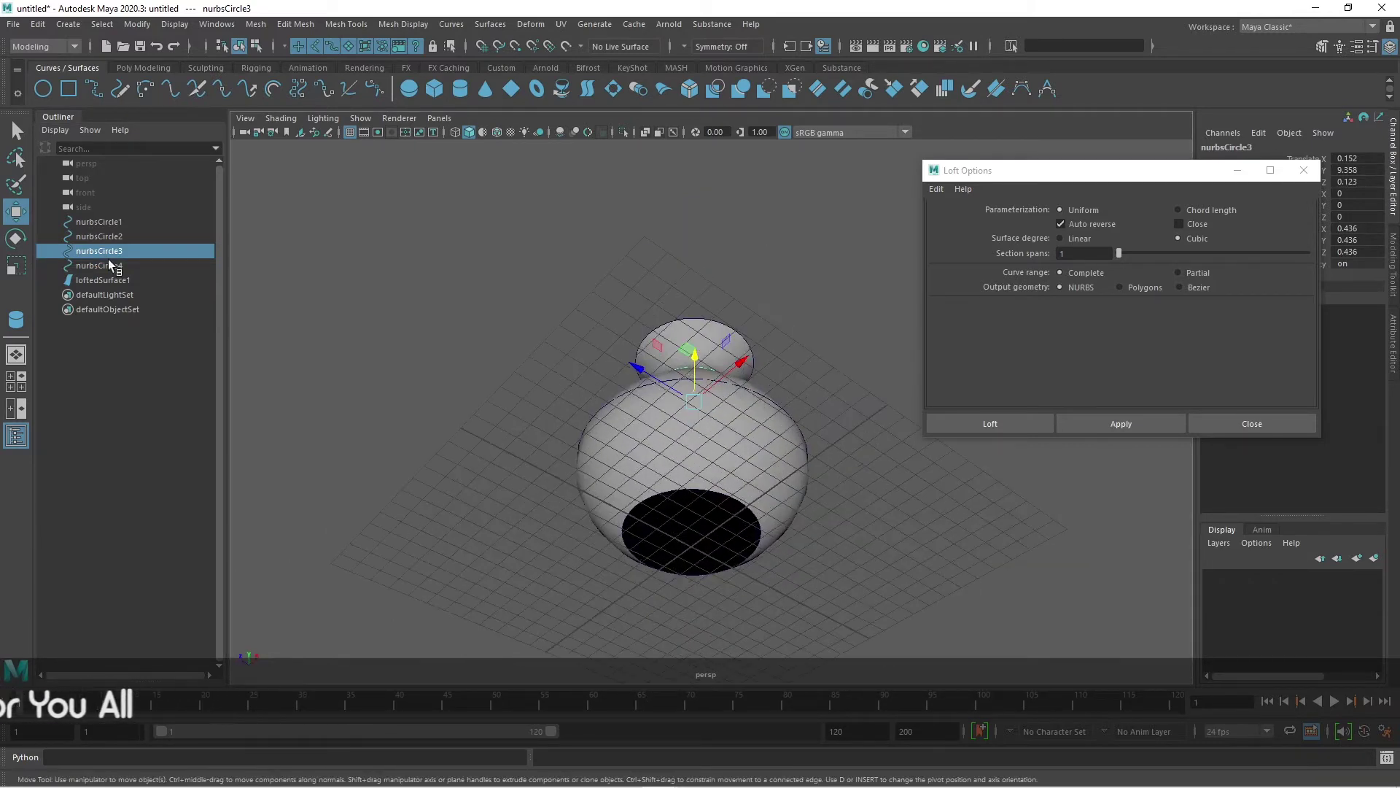
click(111, 223)
key(r)
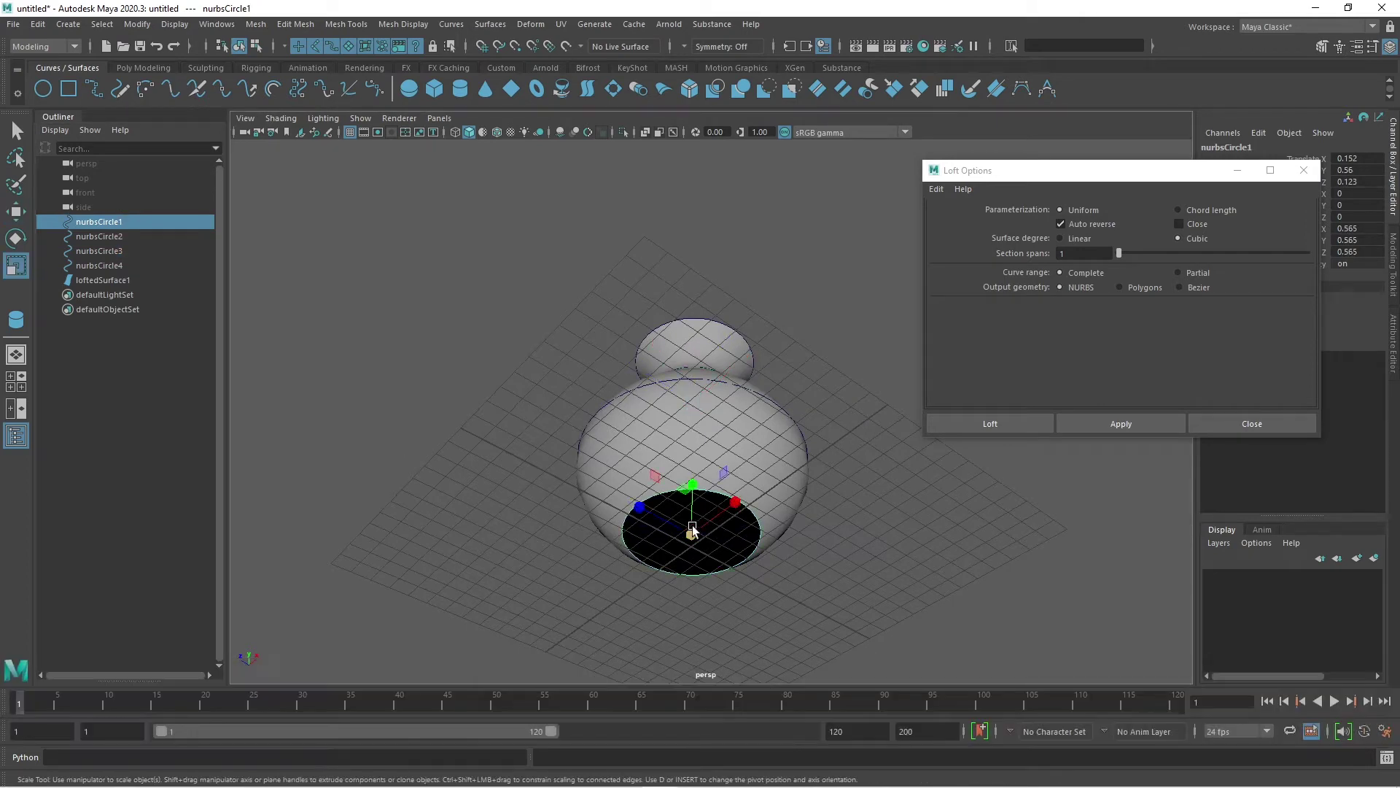
drag(692, 534, 821, 510)
scroll(821, 511, up, 3)
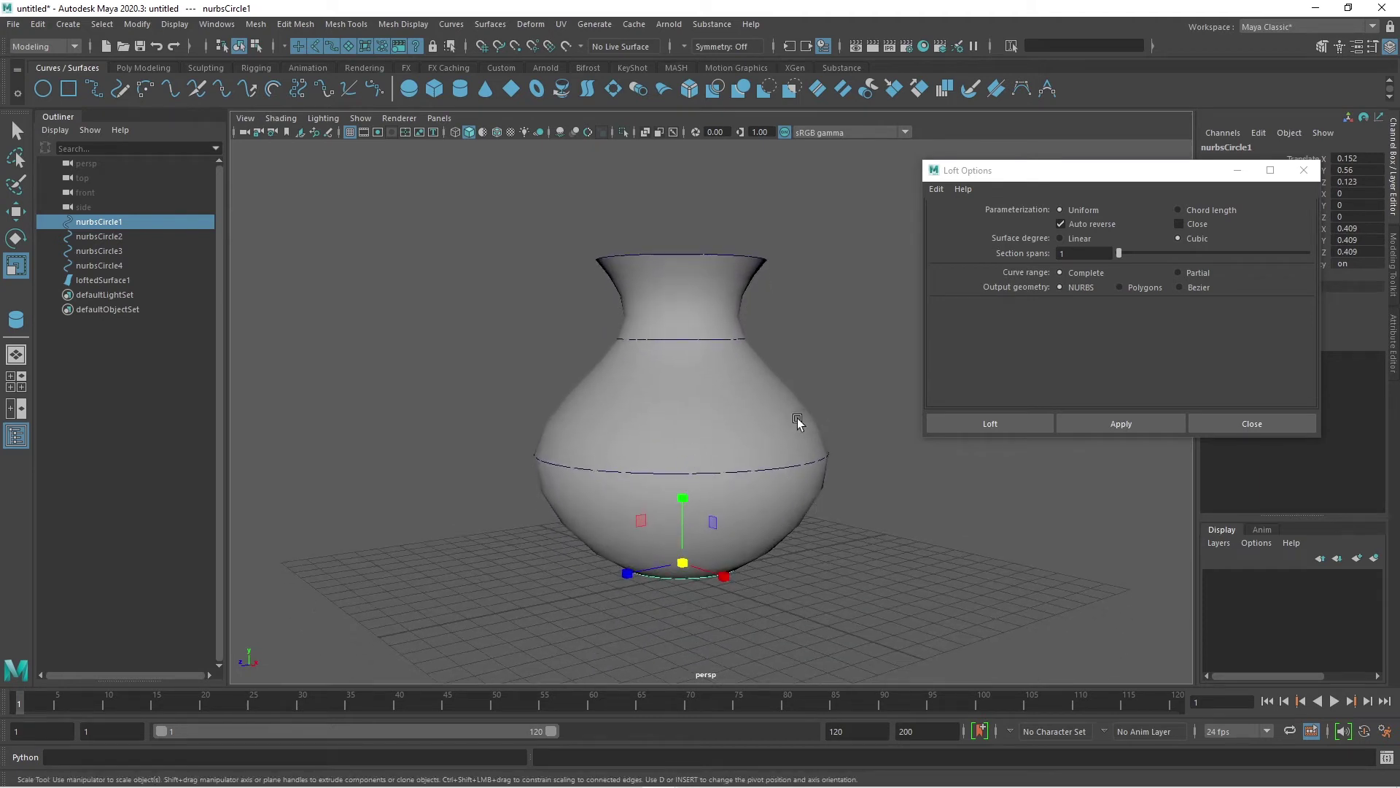
Select the lofted vase surface and close the Loft options
click(748, 428)
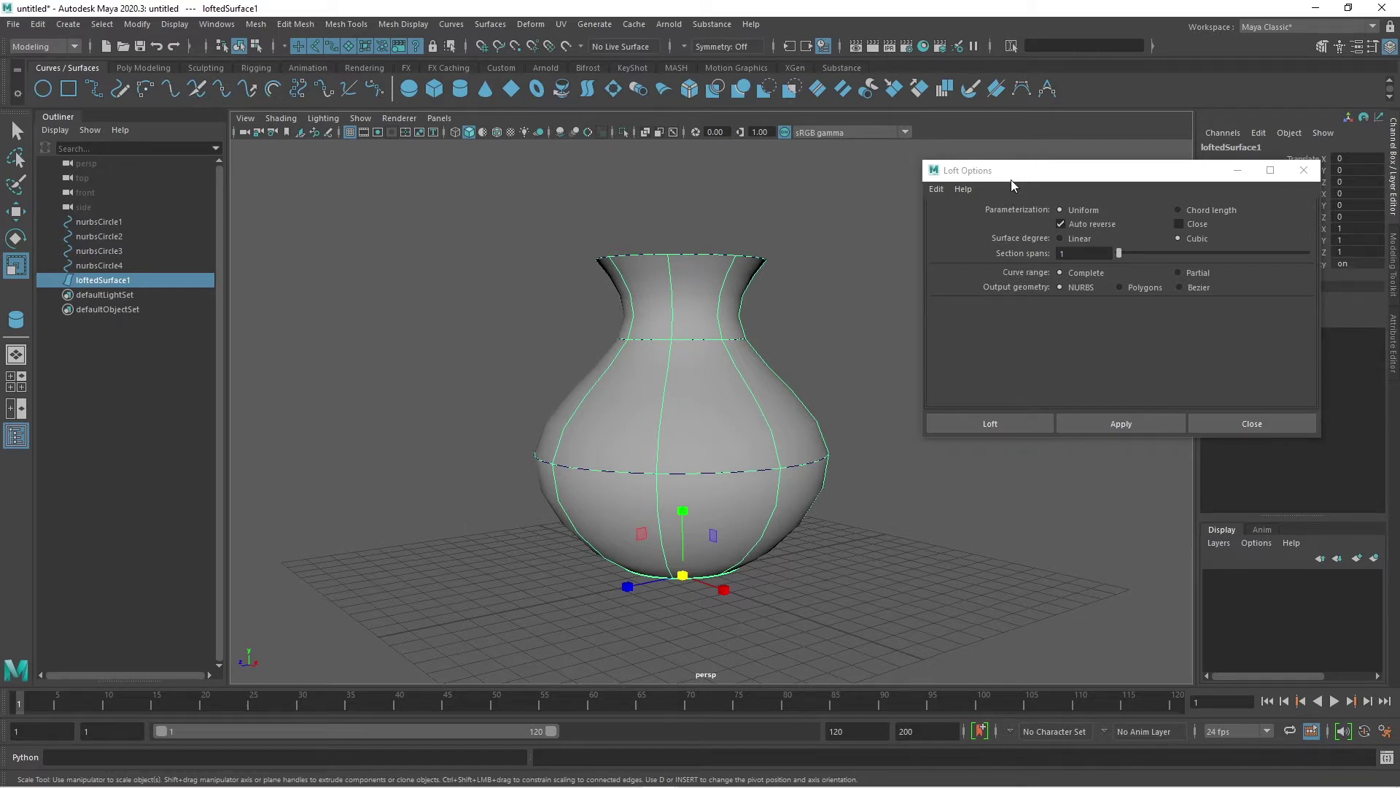
drag(1011, 180, 926, 144)
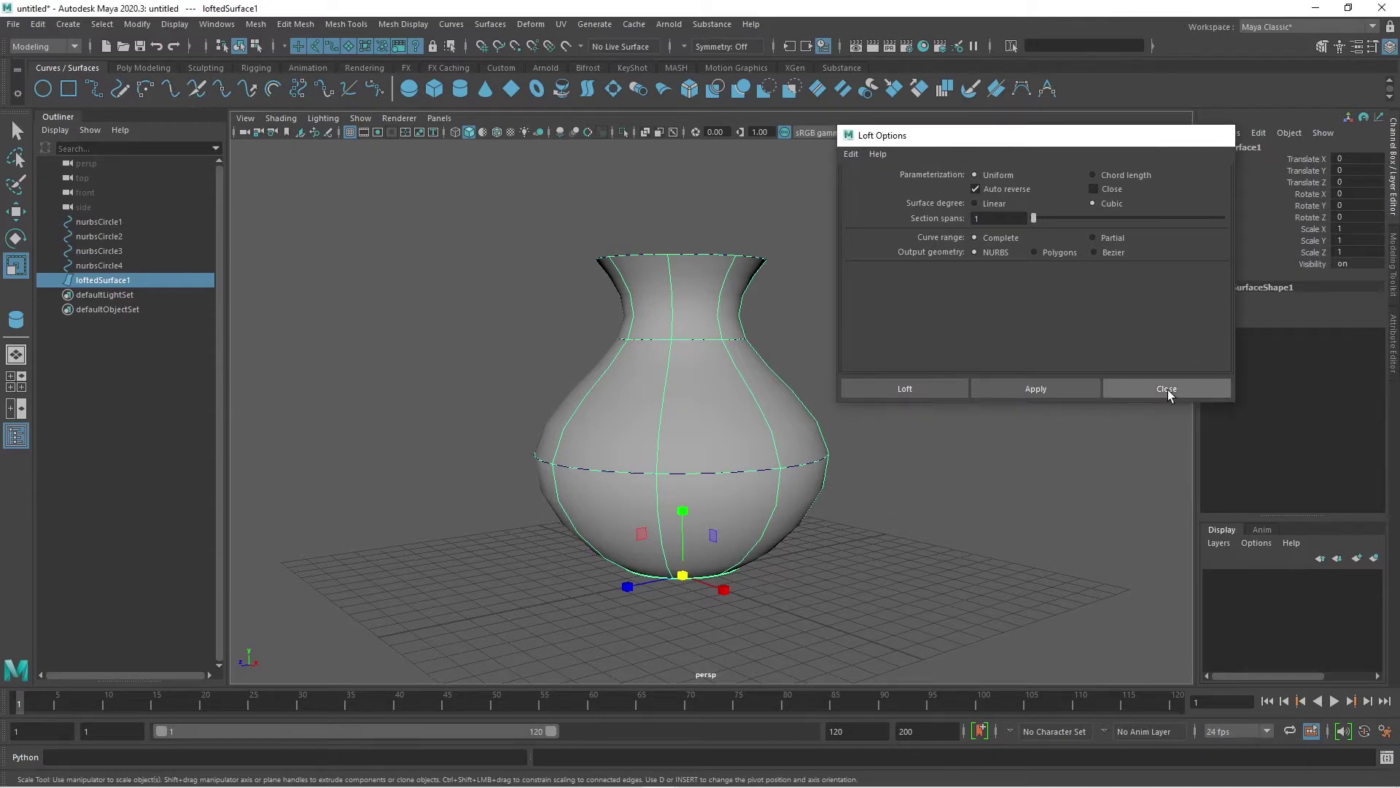
click(1167, 390)
Examine the vase from several angles and highlight each of its four profile circles one by one
scroll(904, 467, down, 3)
alt+drag(904, 474, 734, 508)
scroll(735, 508, up, 3)
scroll(769, 400, down, 4)
alt+drag(769, 400, 762, 438)
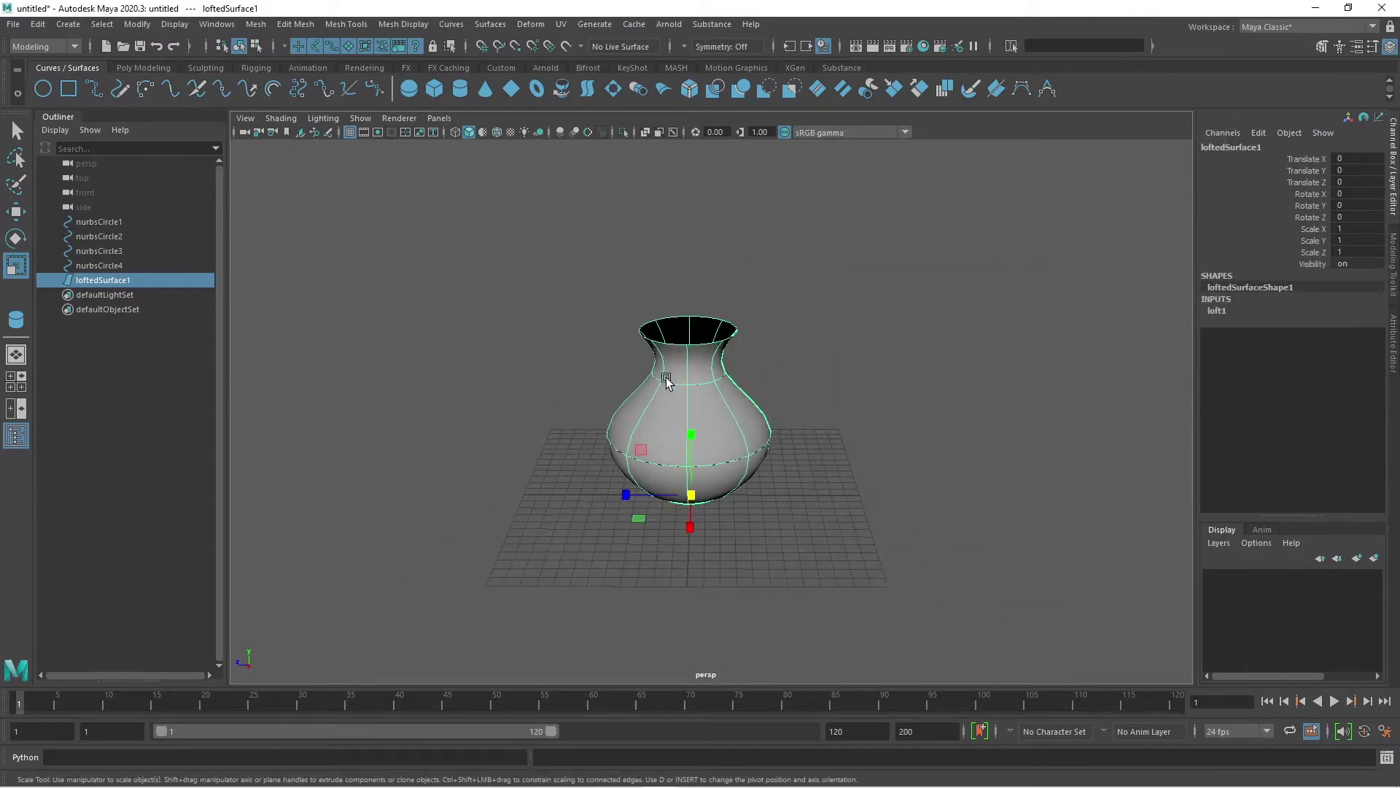
click(87, 221)
click(94, 265)
click(108, 222)
click(111, 236)
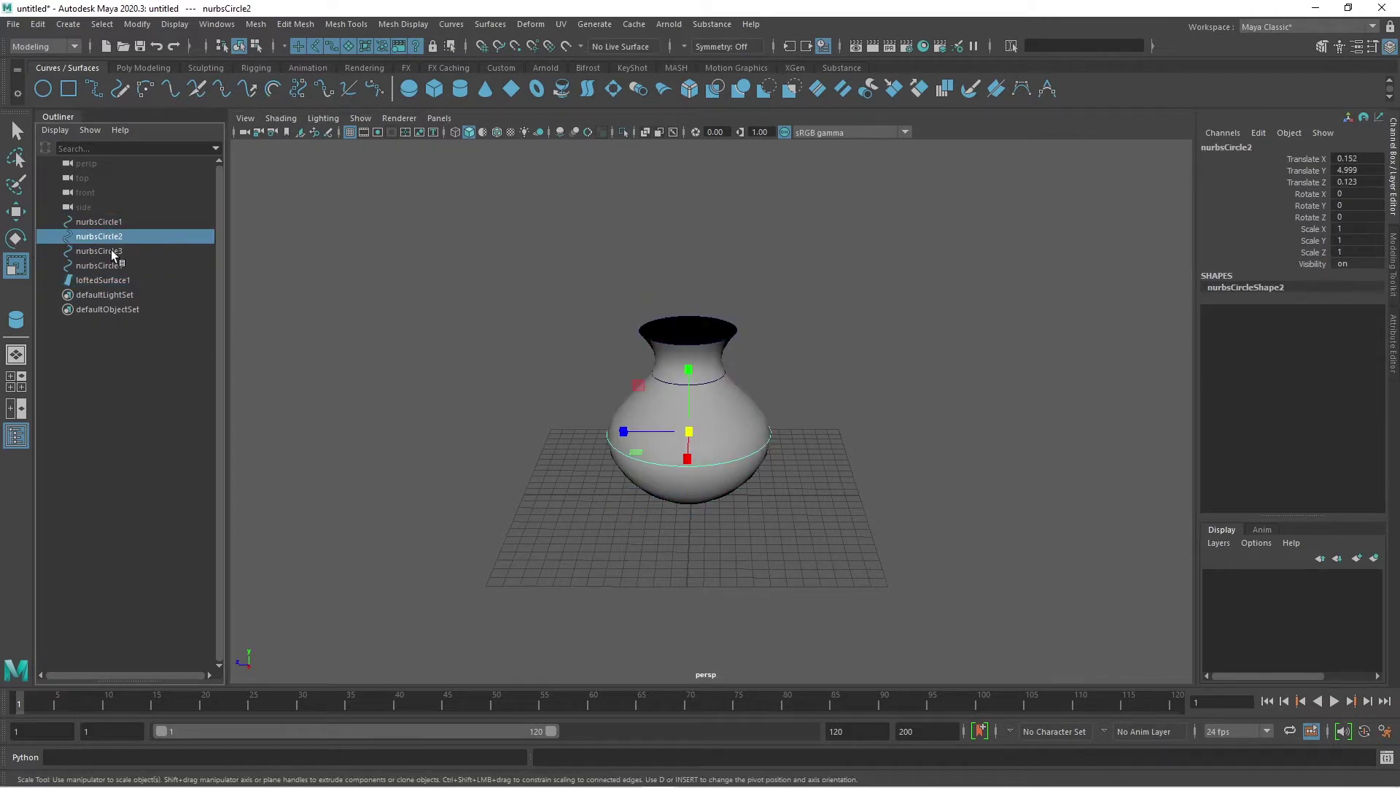
click(111, 250)
click(104, 266)
Move the lofted vase surface away from its profile circles along Z to about -17.04
key(w)
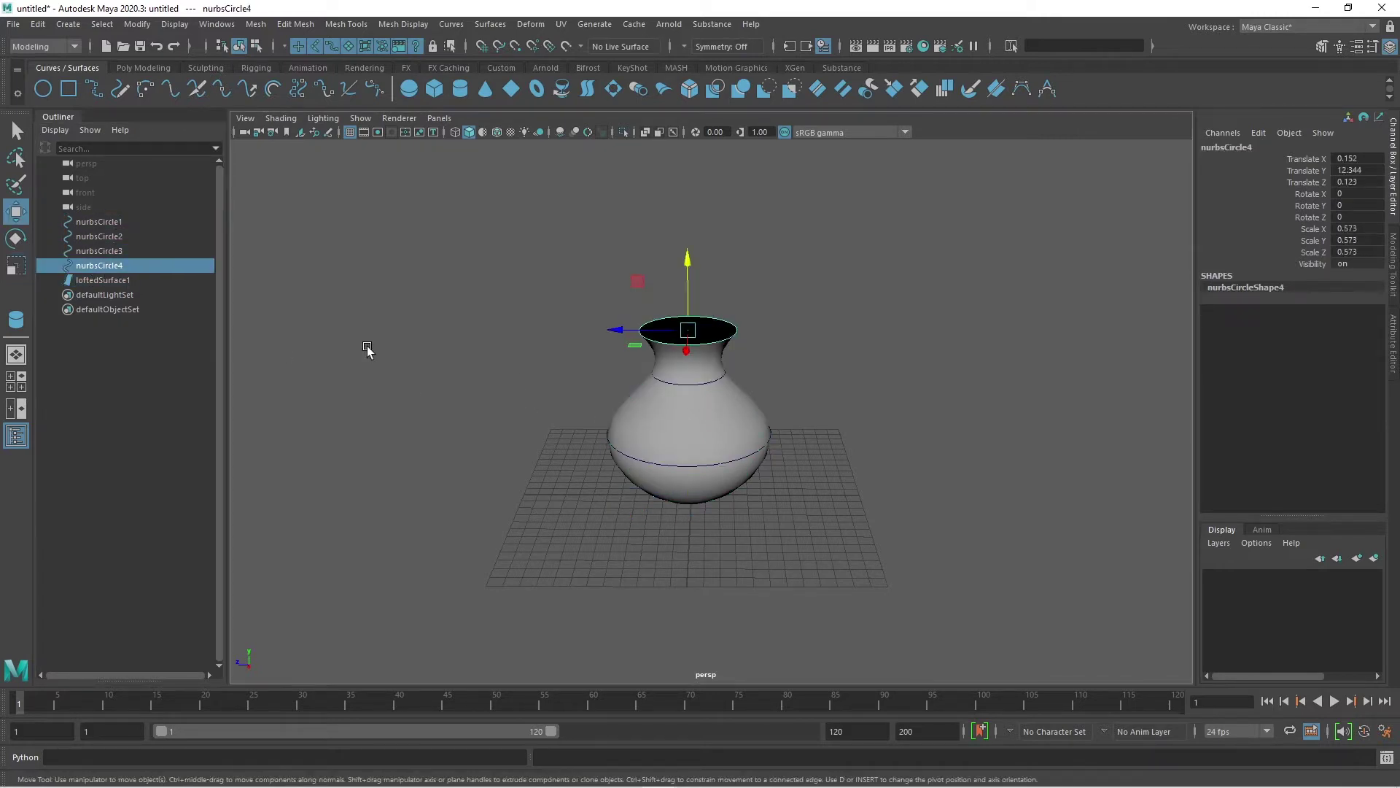
click(682, 436)
drag(617, 493, 813, 520)
scroll(813, 519, up, 4)
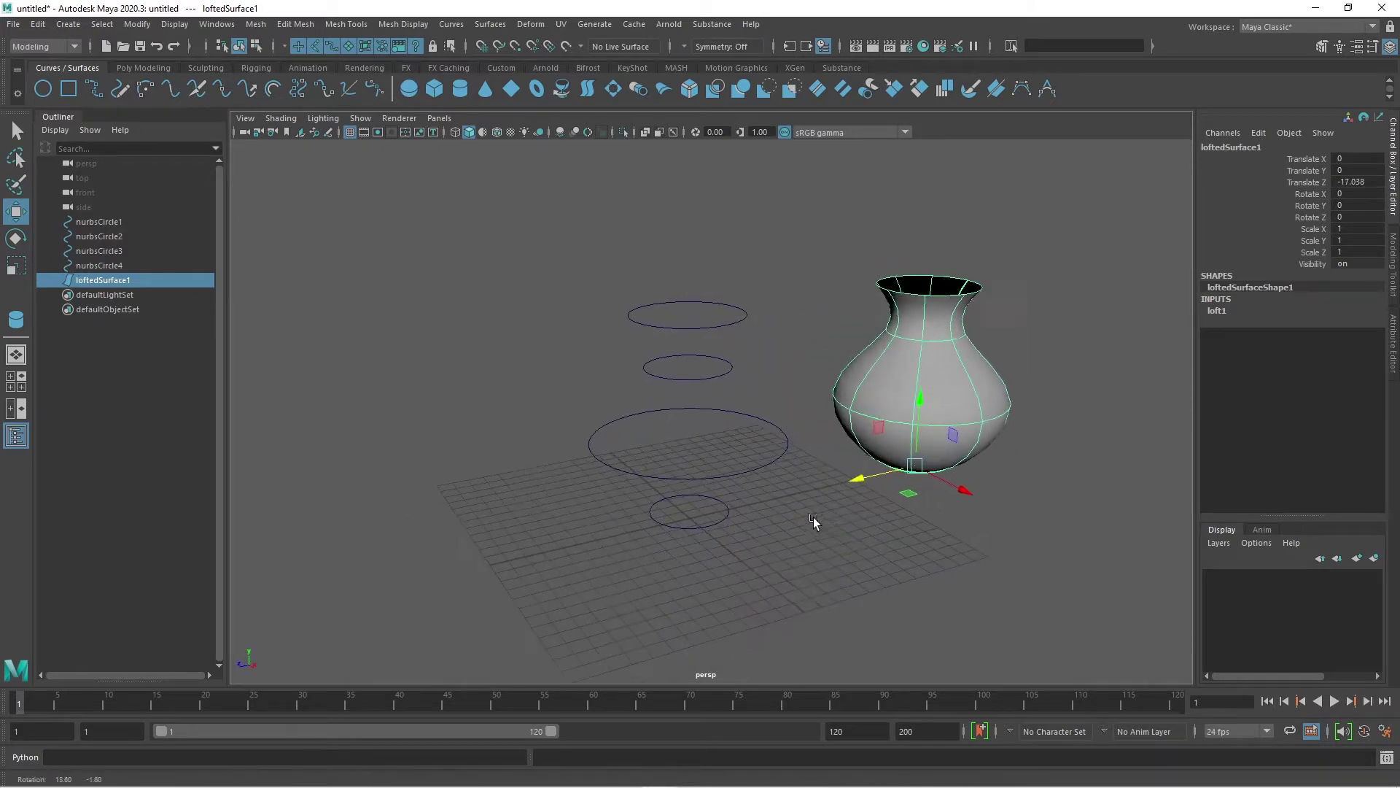
alt+drag(962, 422, 905, 429)
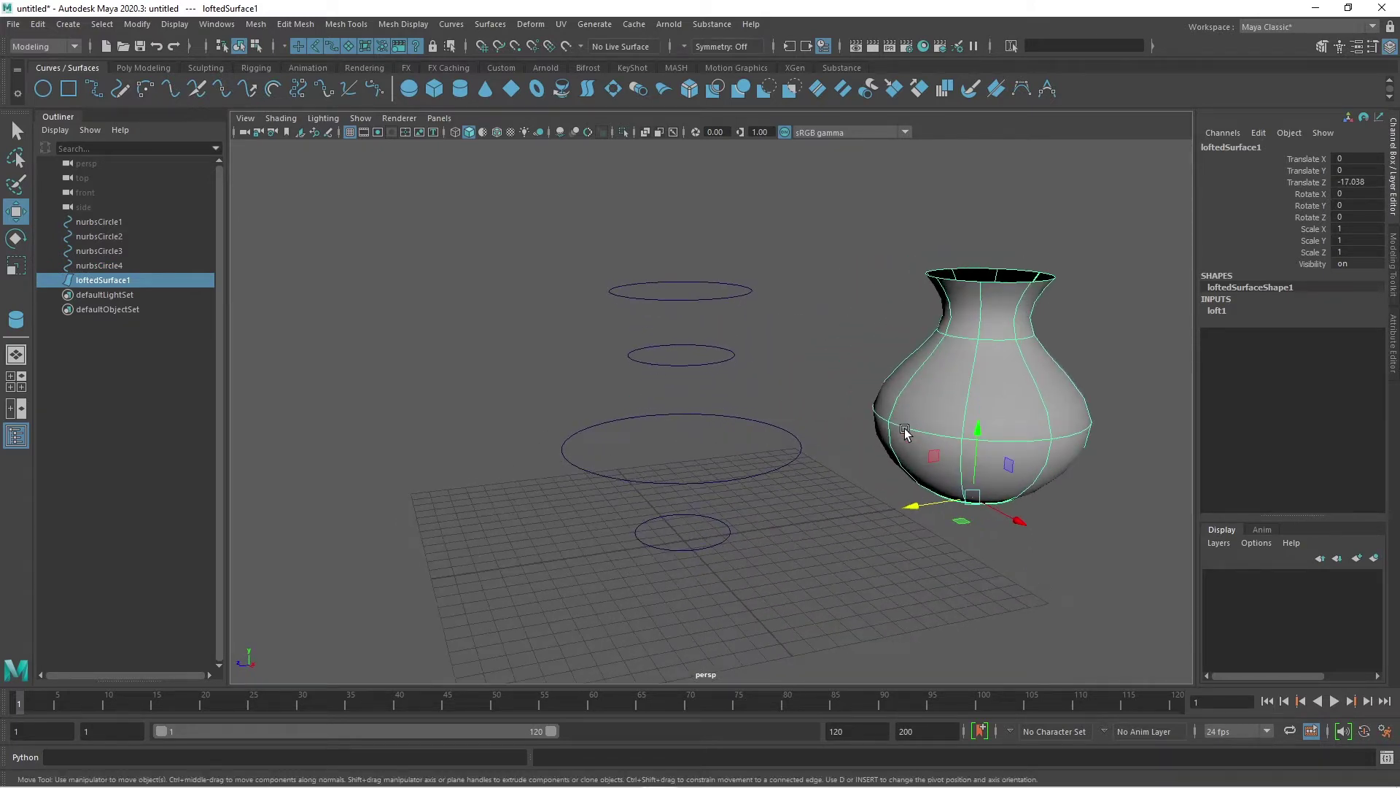
Scale the second-lowest profile circle uniformly to about 0.92 to narrow the vase's belly
click(726, 441)
key(r)
drag(678, 446, 671, 483)
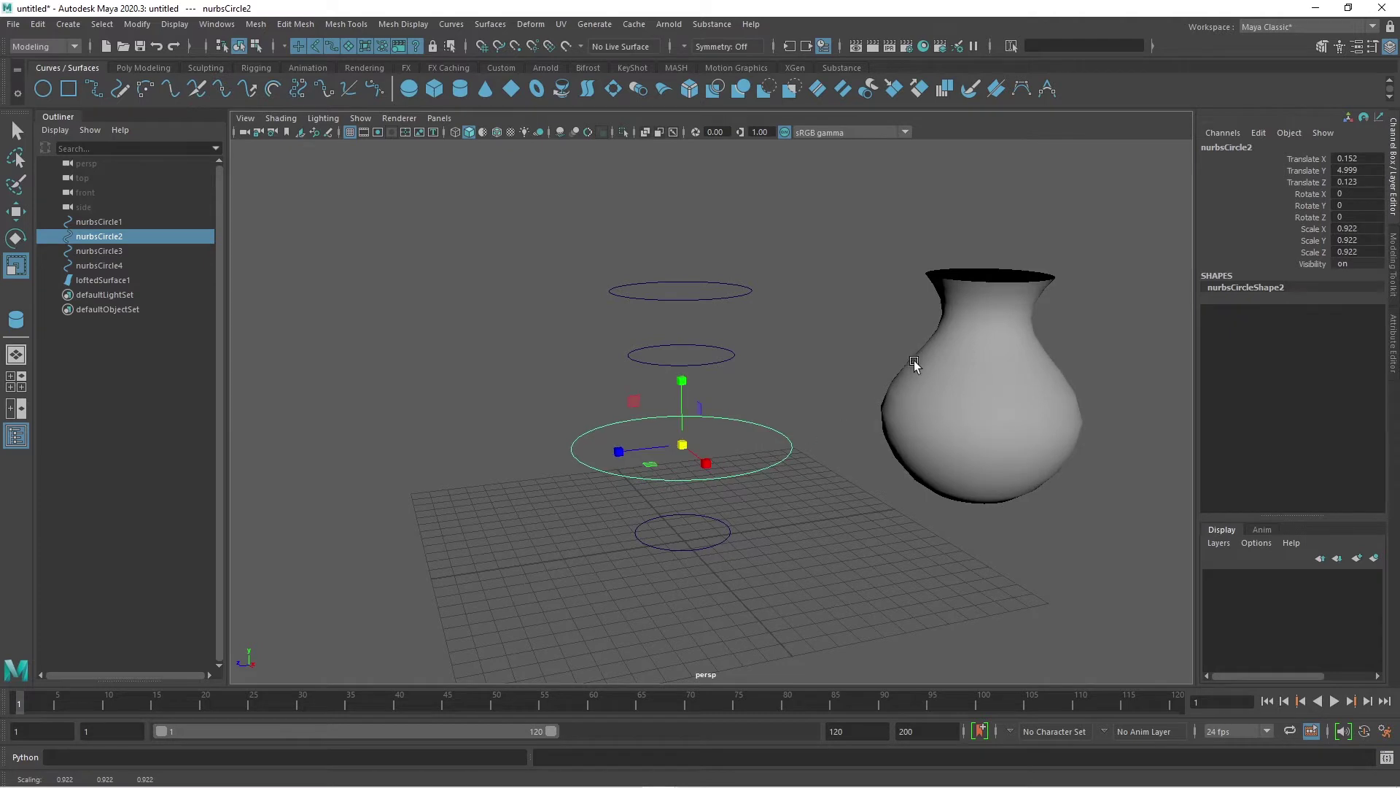
Examine the lofted vase's outline and isoparms up close from several angles, checking the lowest profile circle as well
click(937, 407)
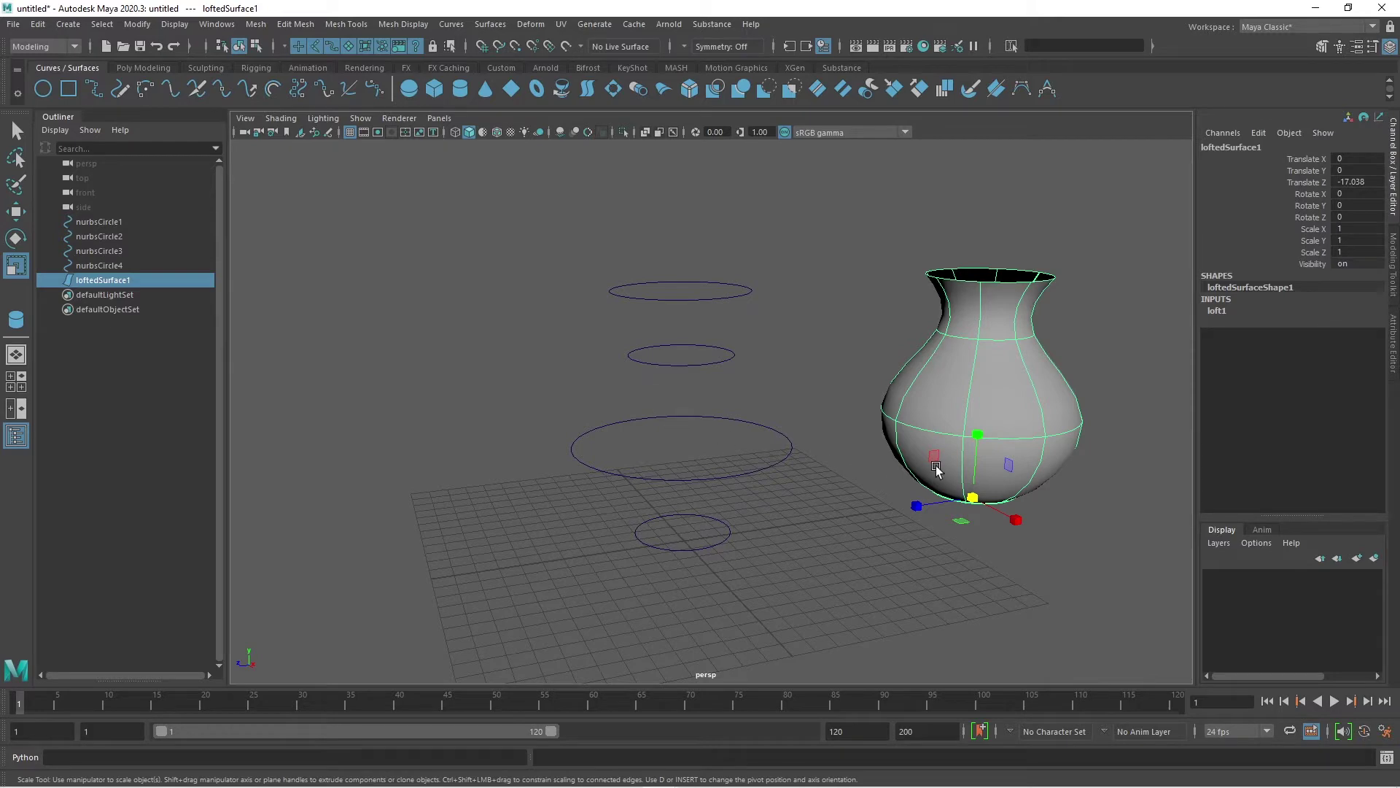
key(f)
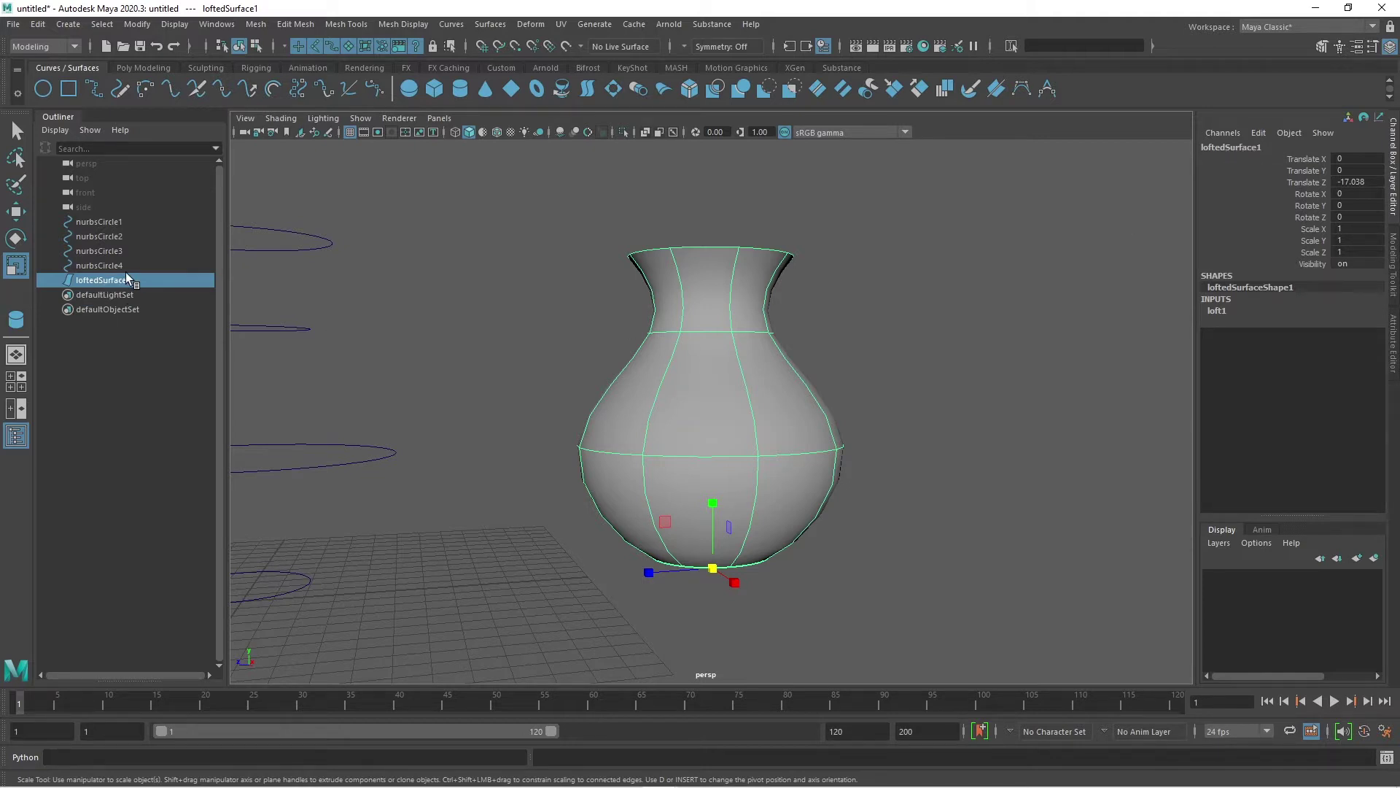
scroll(542, 432, down, 3)
drag(432, 604, 436, 609)
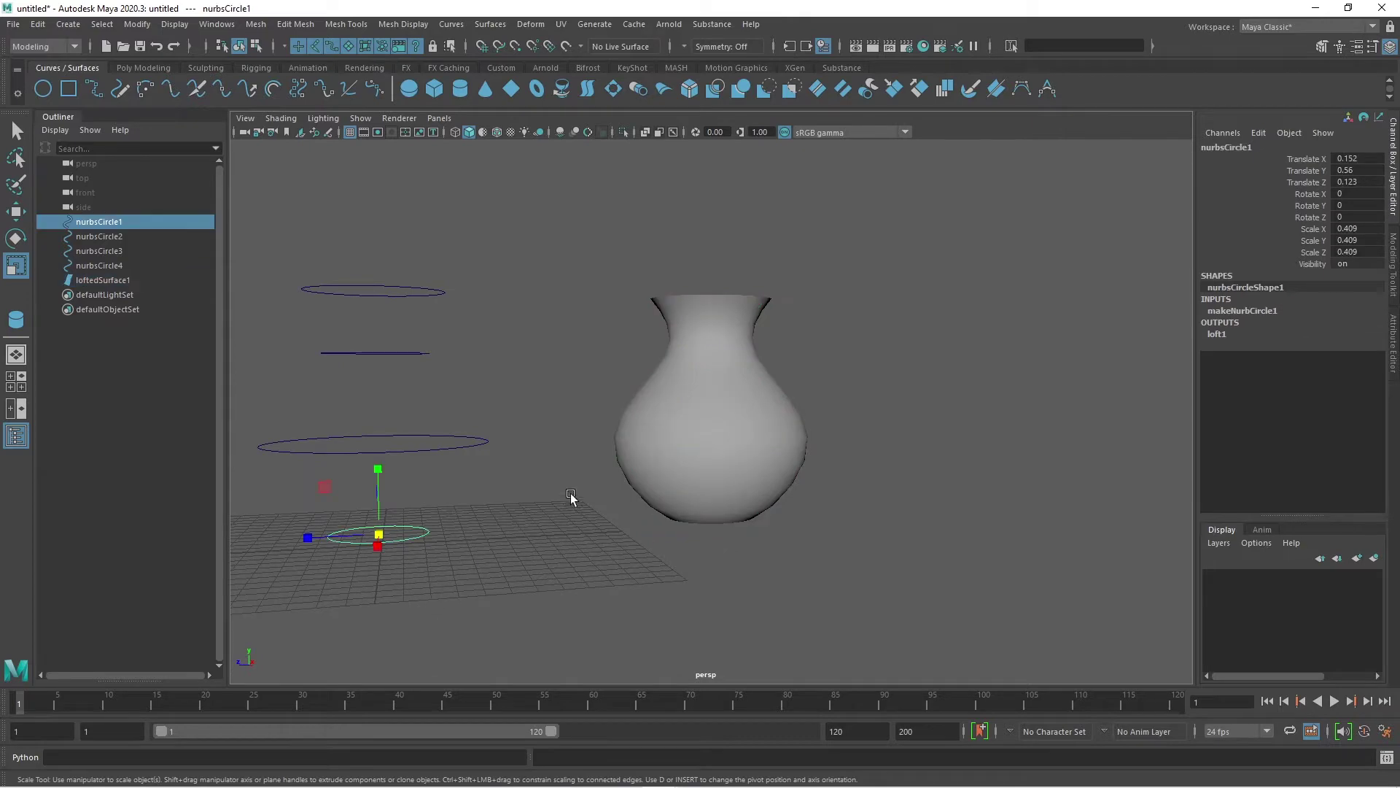
click(727, 466)
scroll(864, 514, up, 3)
alt+drag(955, 509, 916, 526)
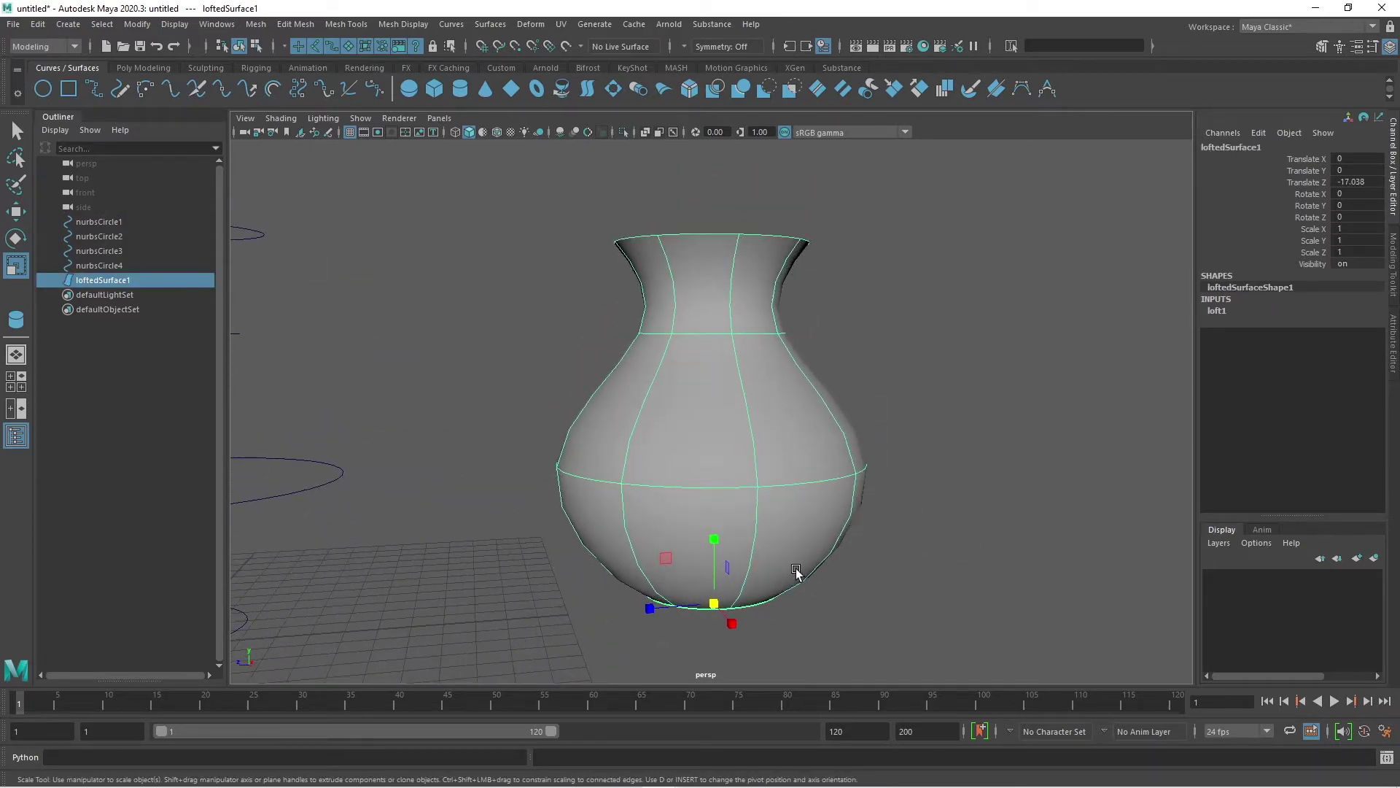
scroll(744, 394, up, 2)
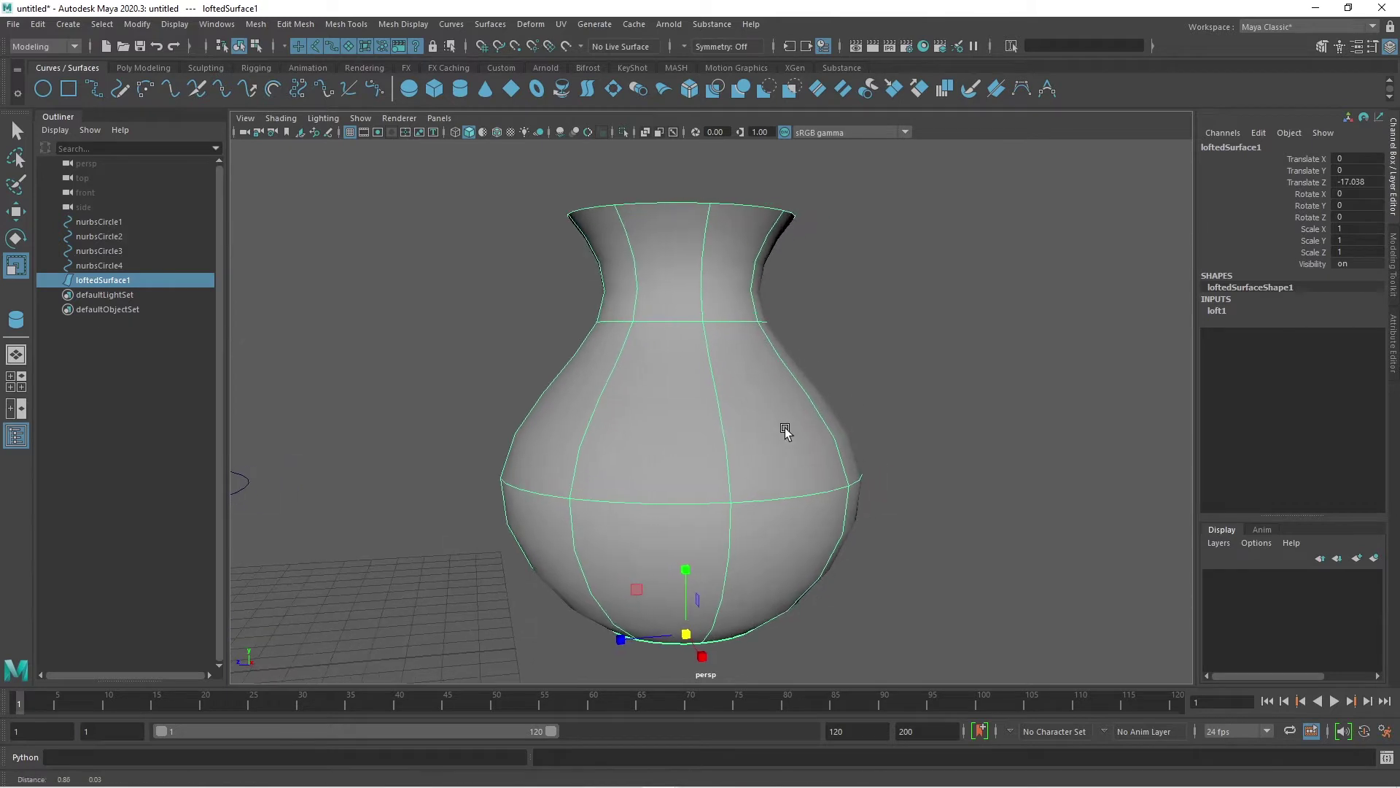
alt+drag(906, 496, 839, 230)
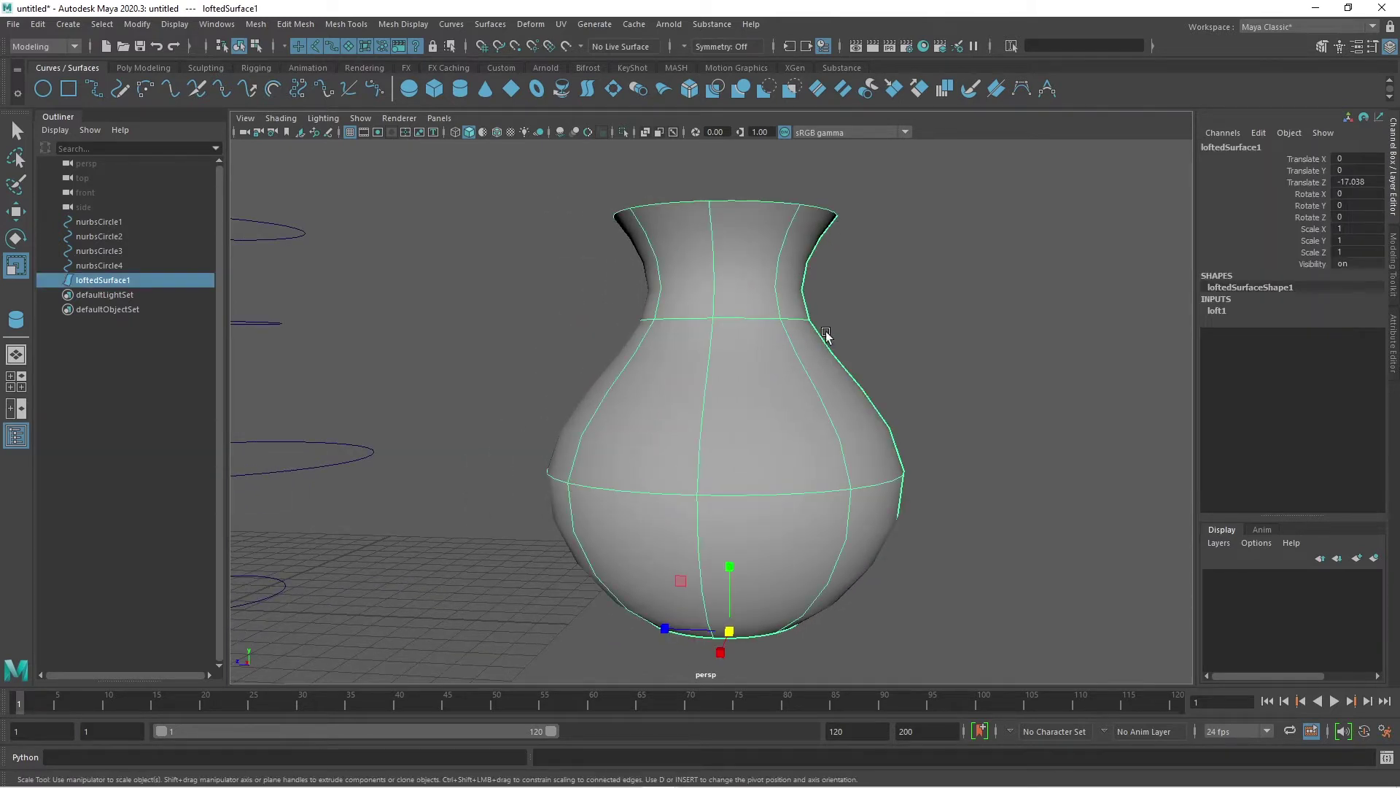
click(935, 417)
alt+drag(773, 478, 822, 476)
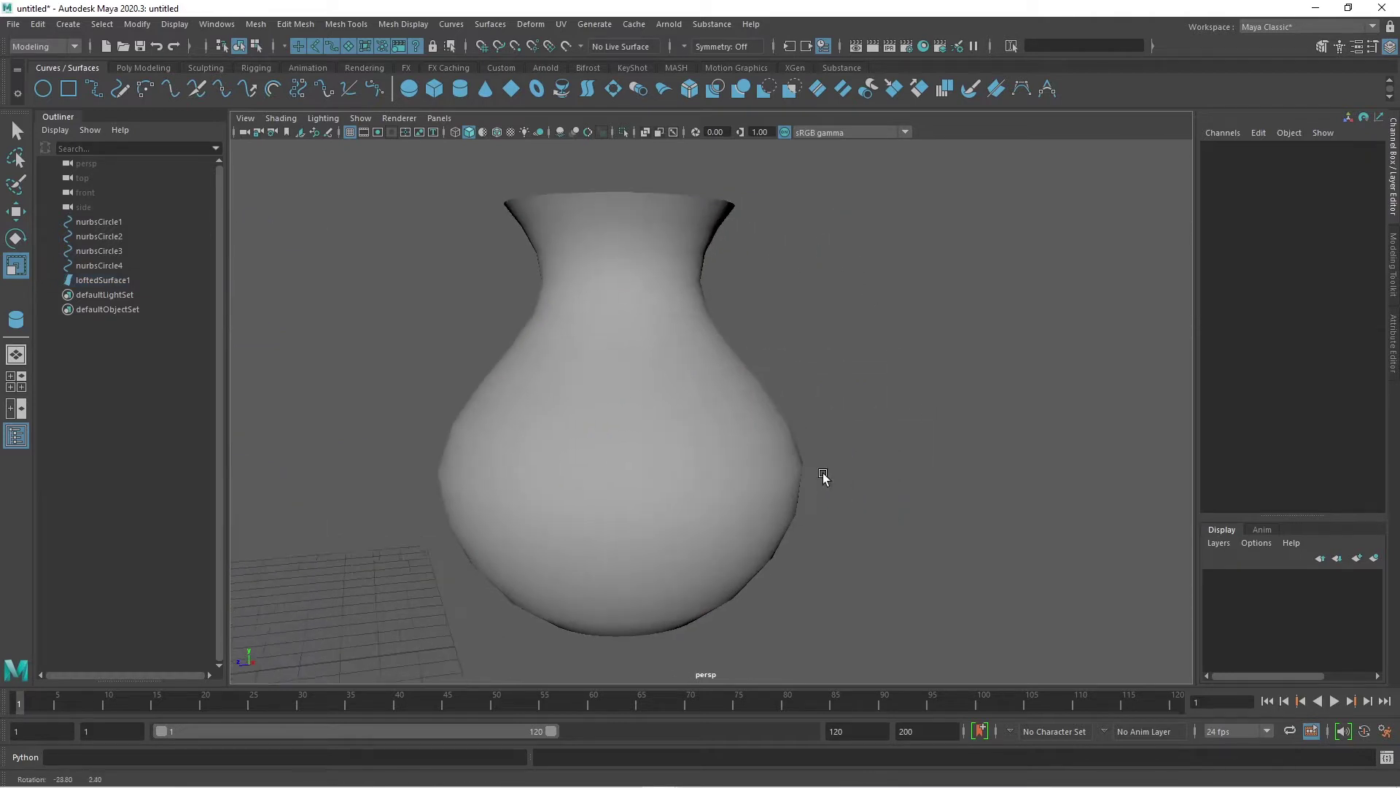
alt+drag(635, 328, 707, 365)
click(702, 434)
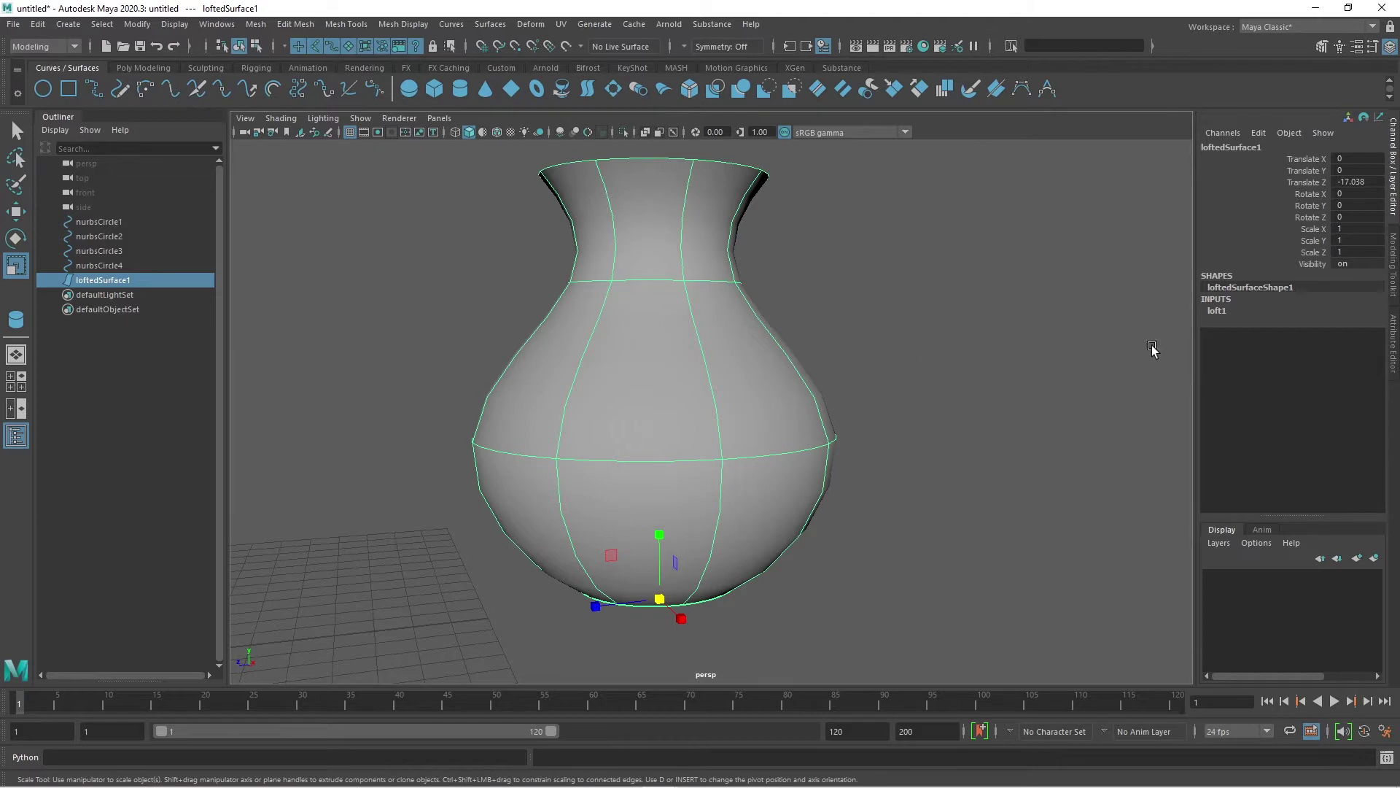
Set the loft's Section Spans to 3 to smooth the vase surface
click(1223, 311)
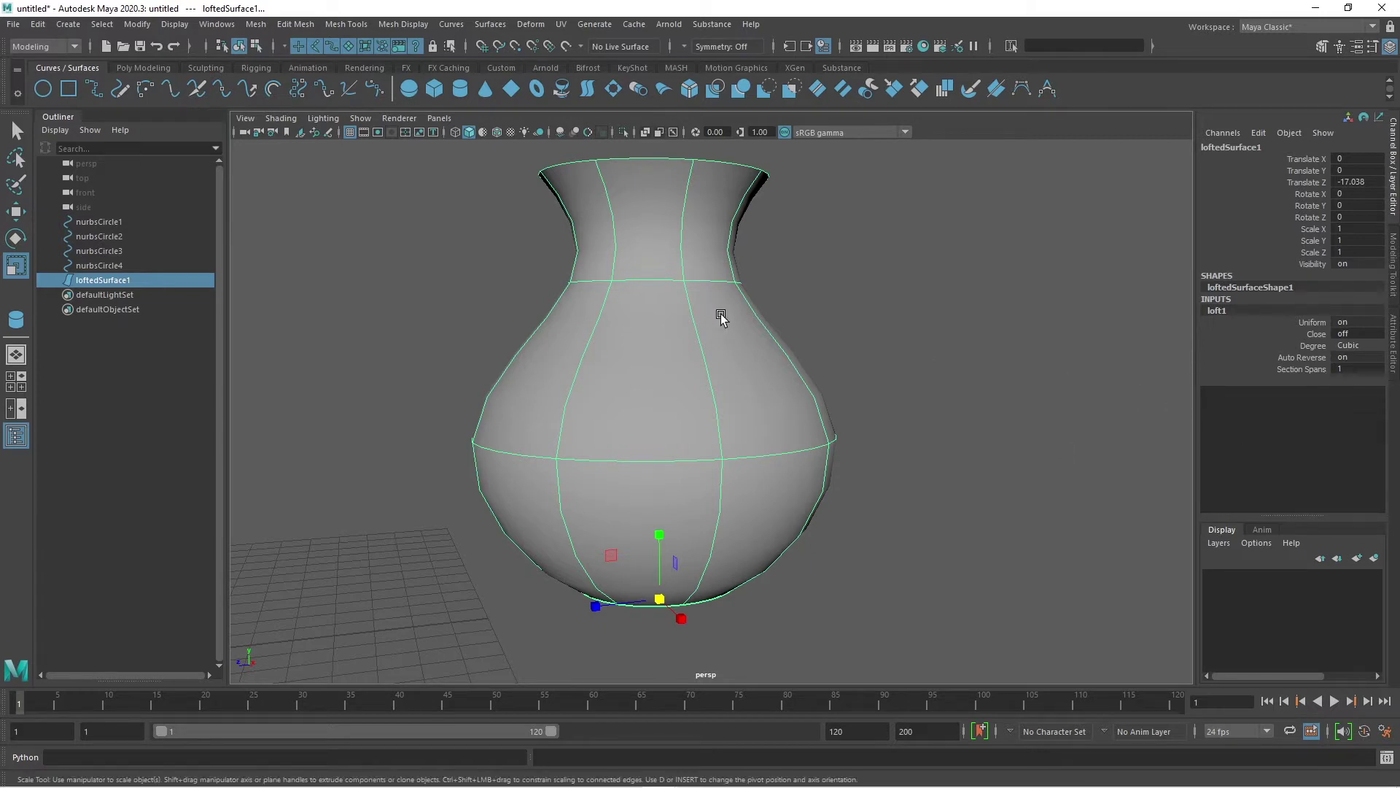
click(499, 27)
click(630, 64)
click(1290, 369)
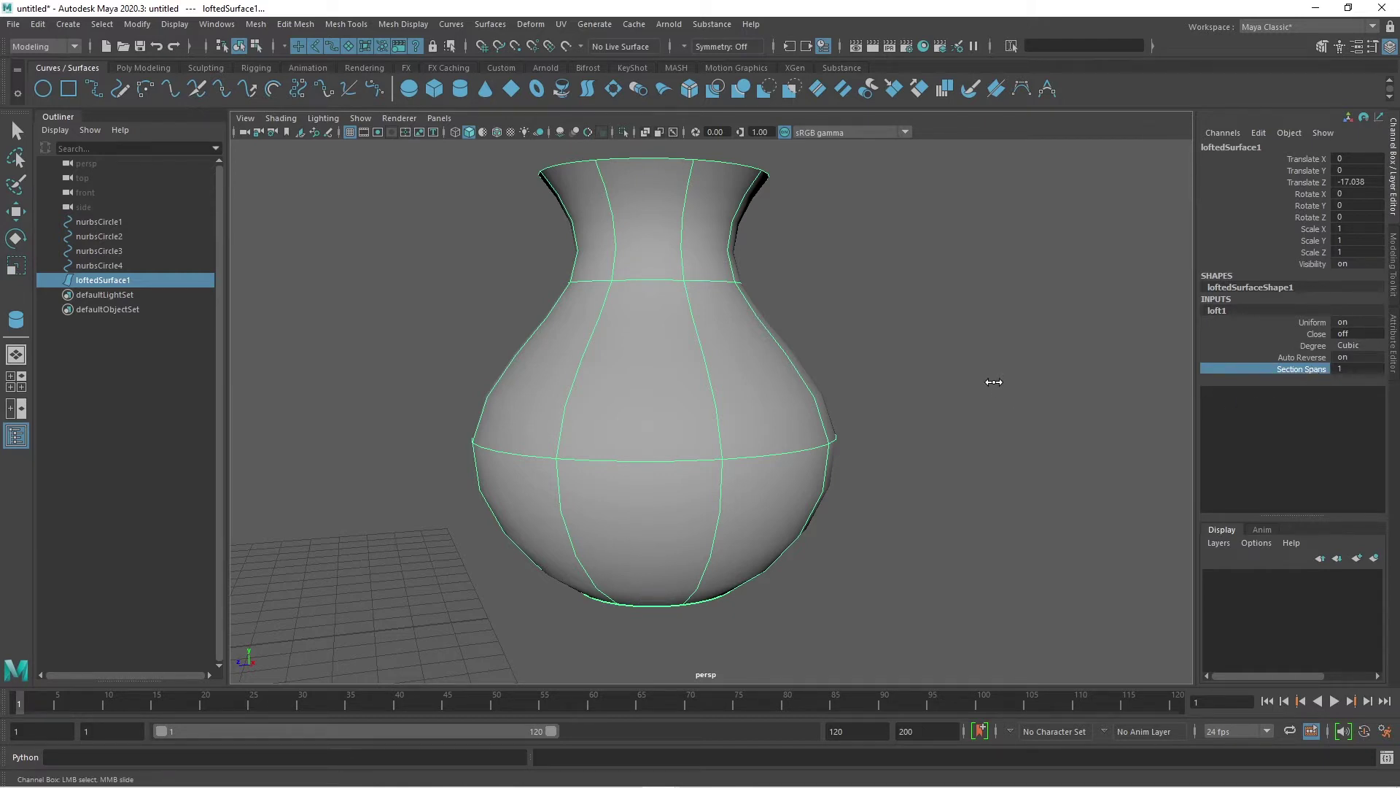
middle_drag(994, 381, 1005, 380)
click(982, 460)
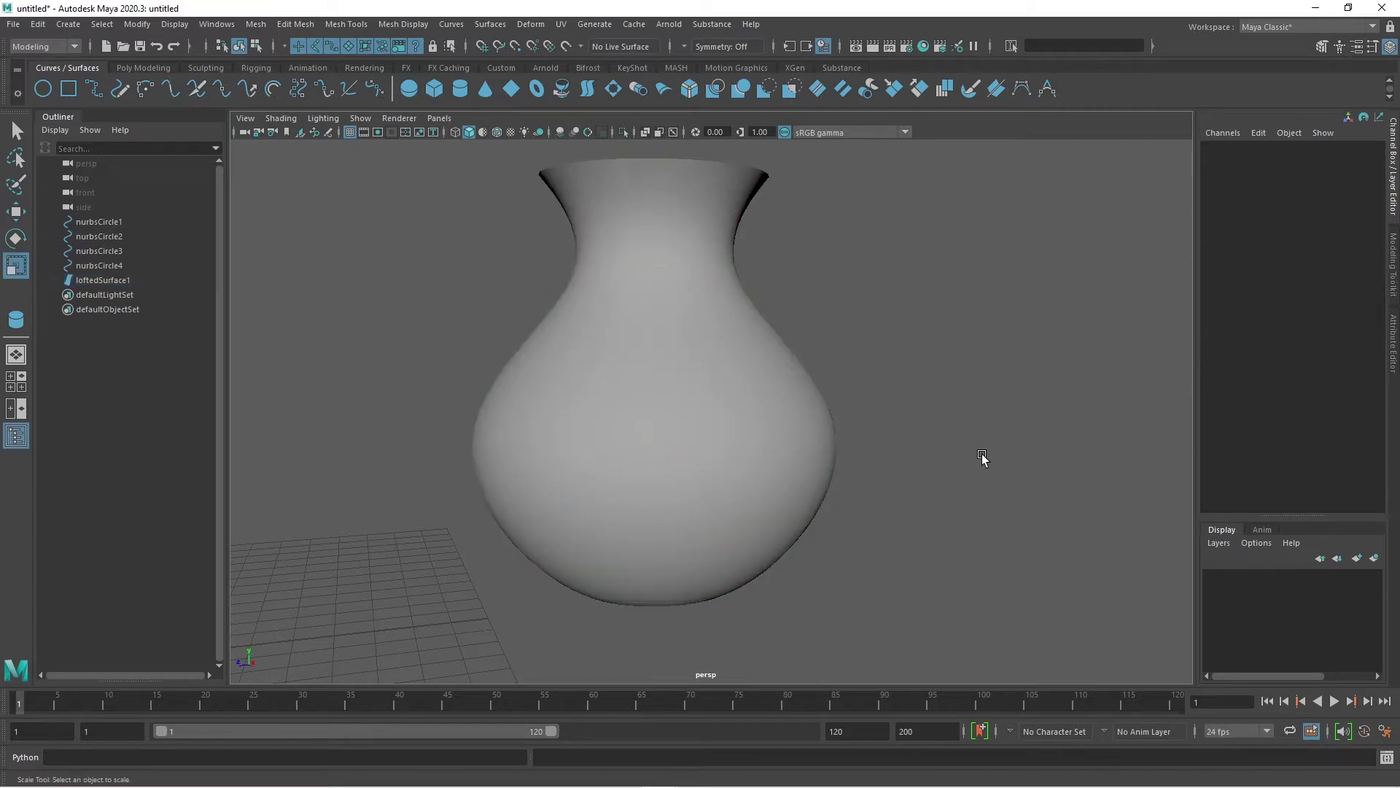
Examine the open base of the vase and the profile circles from below
alt+drag(981, 459, 865, 368)
scroll(875, 357, up, 5)
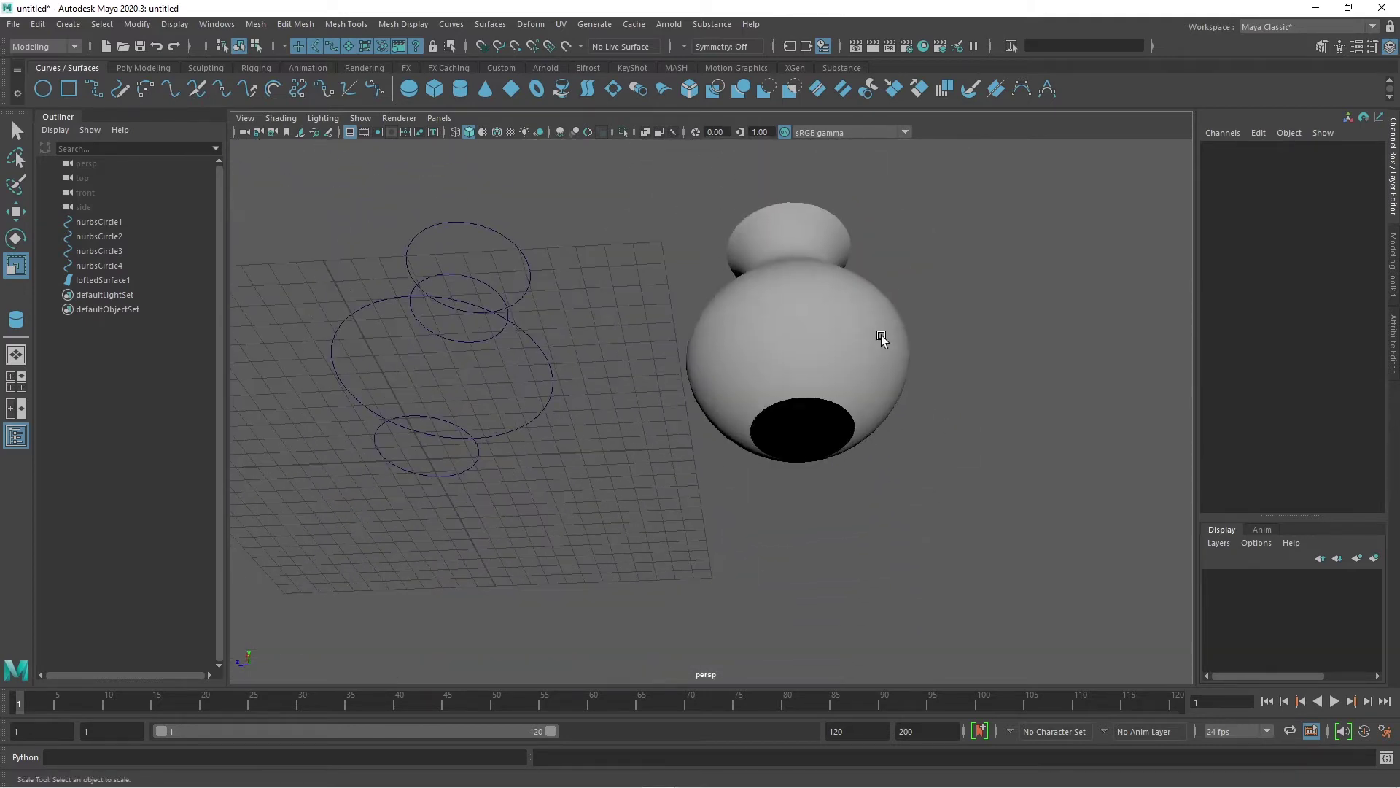
click(859, 542)
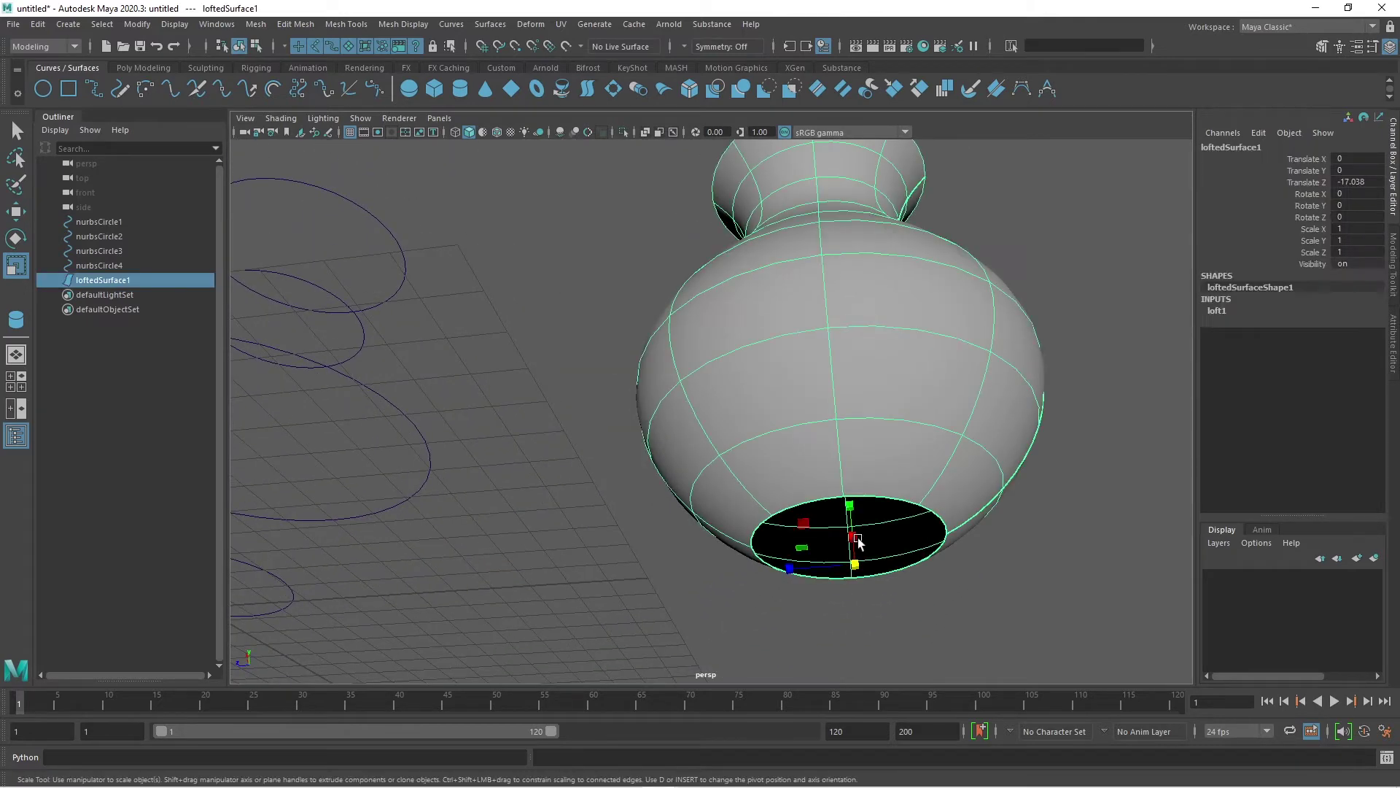
alt+drag(884, 544, 794, 403)
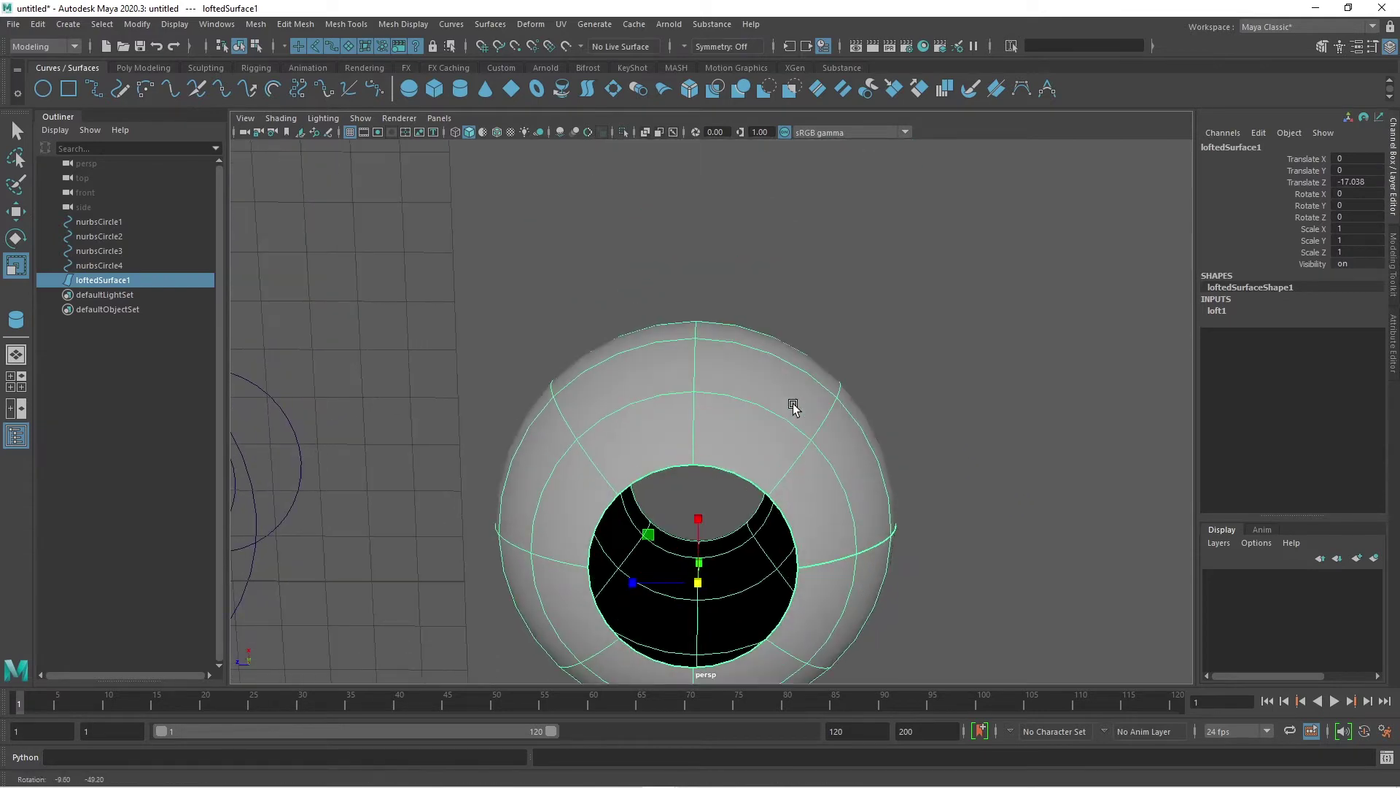
alt+right_drag(610, 550, 852, 456)
alt+drag(798, 484, 829, 424)
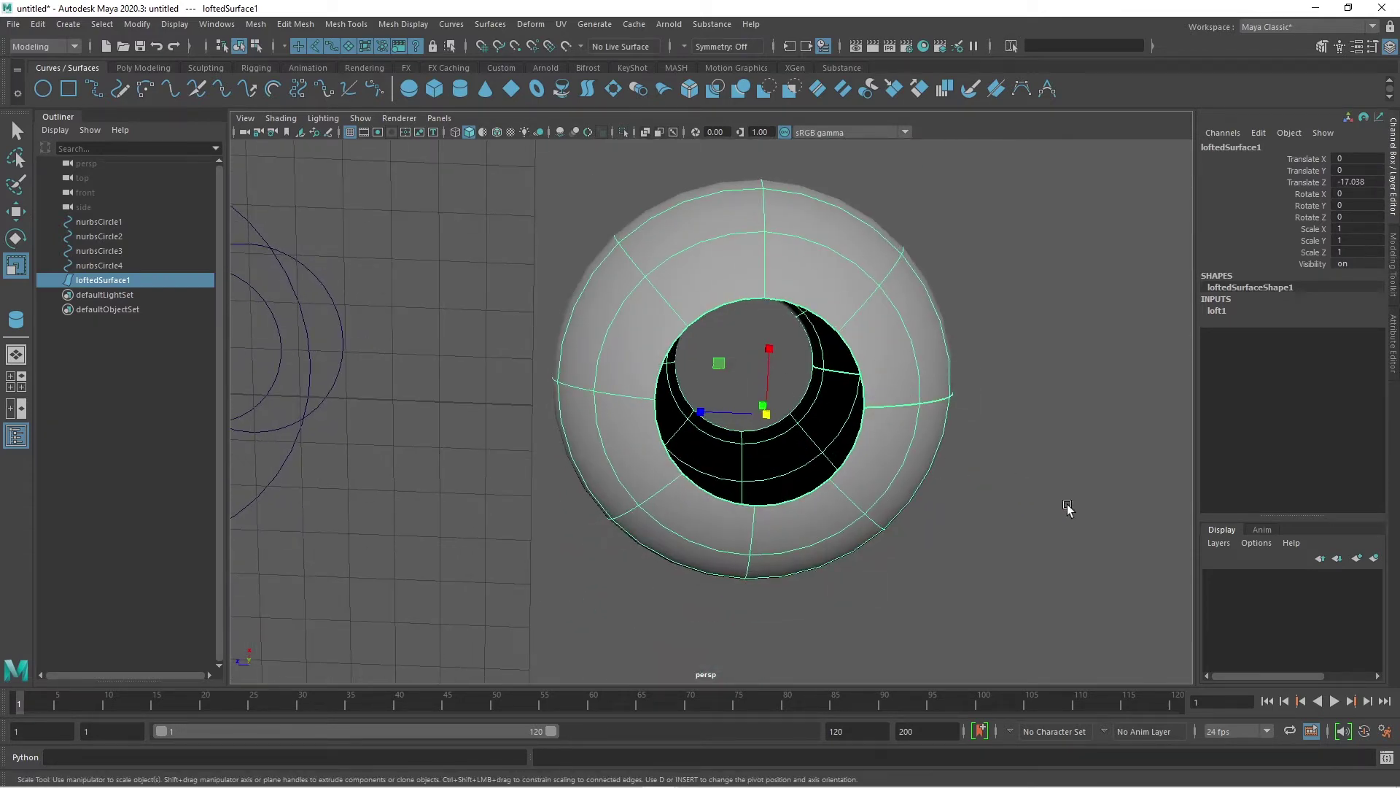
alt+right_drag(774, 478, 394, 442)
alt+middle_drag(394, 442, 591, 465)
alt+drag(591, 466, 524, 343)
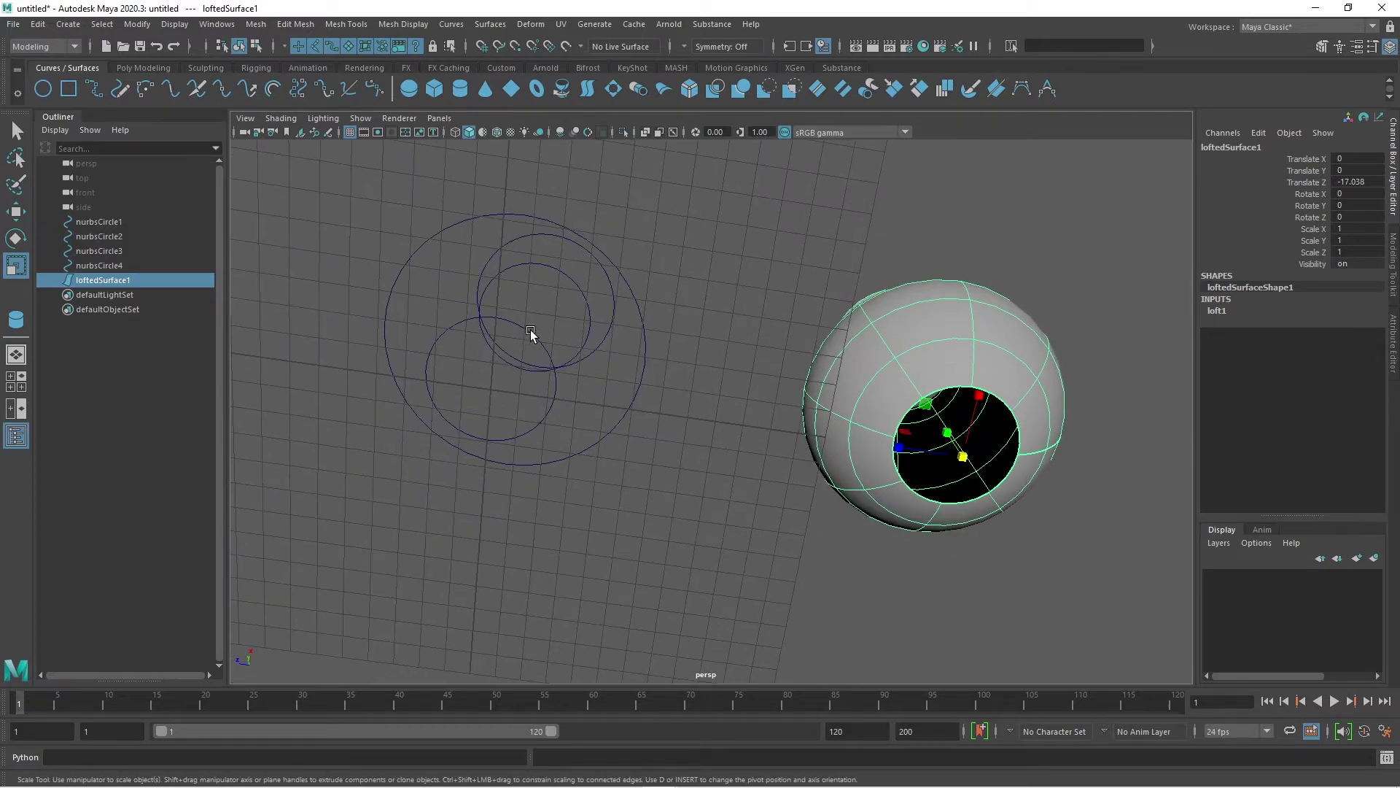
Create a planar surface from the lowest profile circle
click(531, 330)
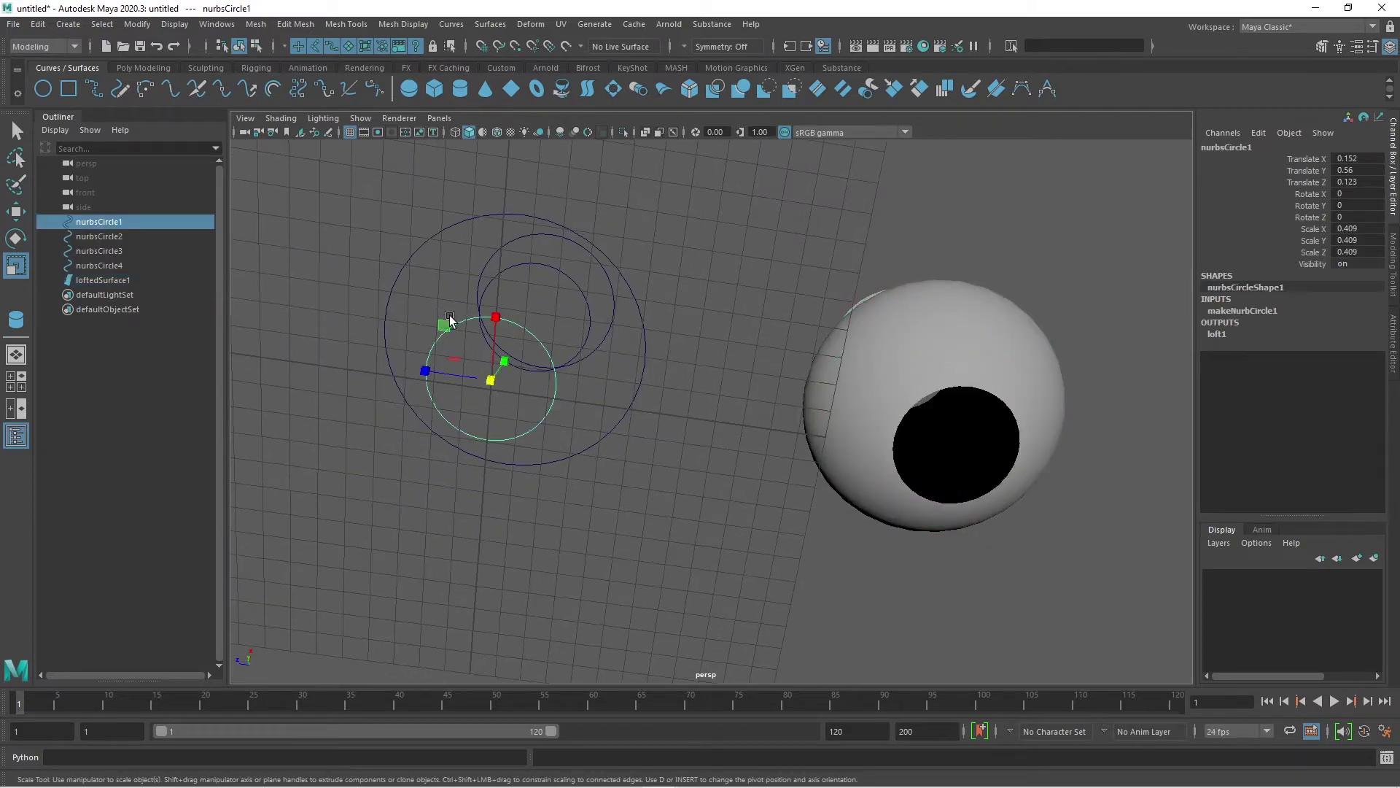
click(491, 26)
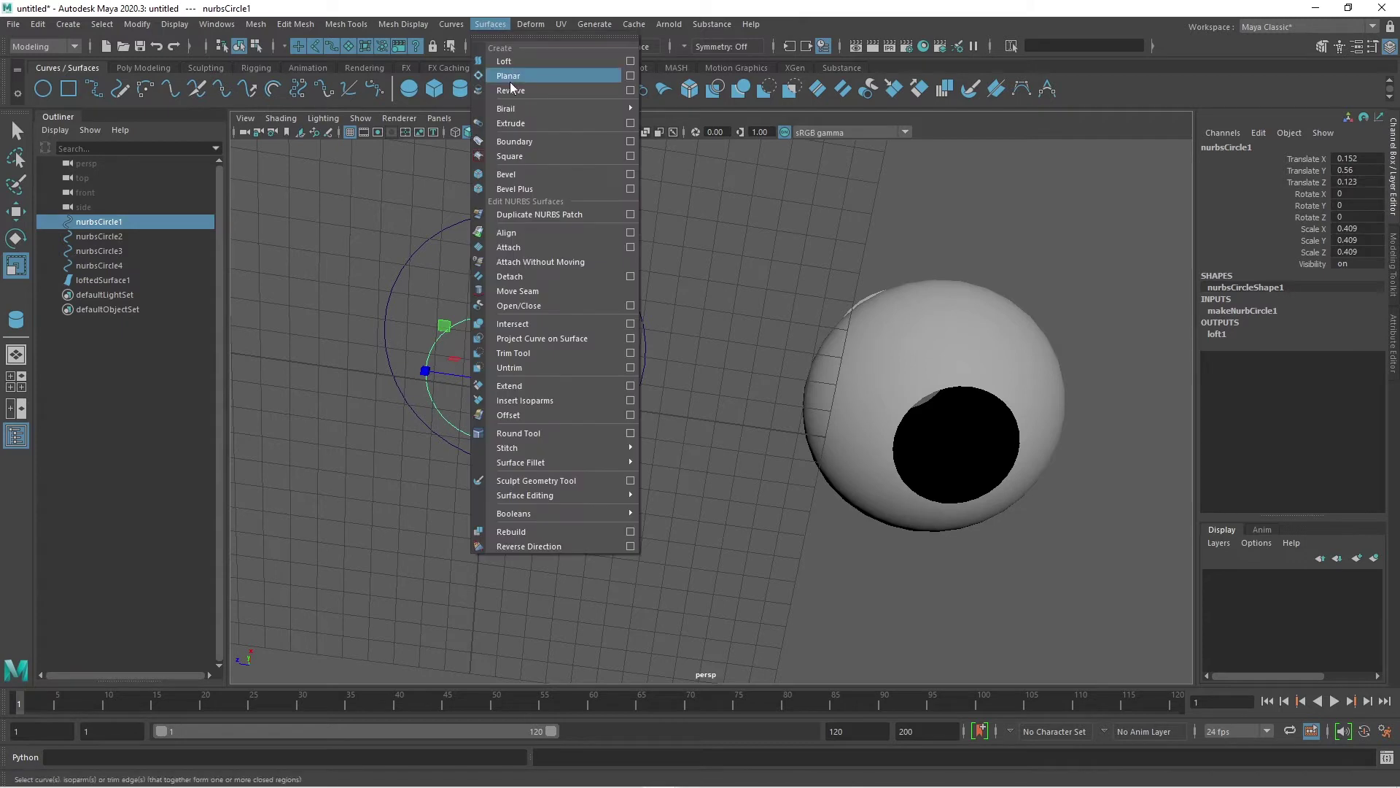
click(514, 77)
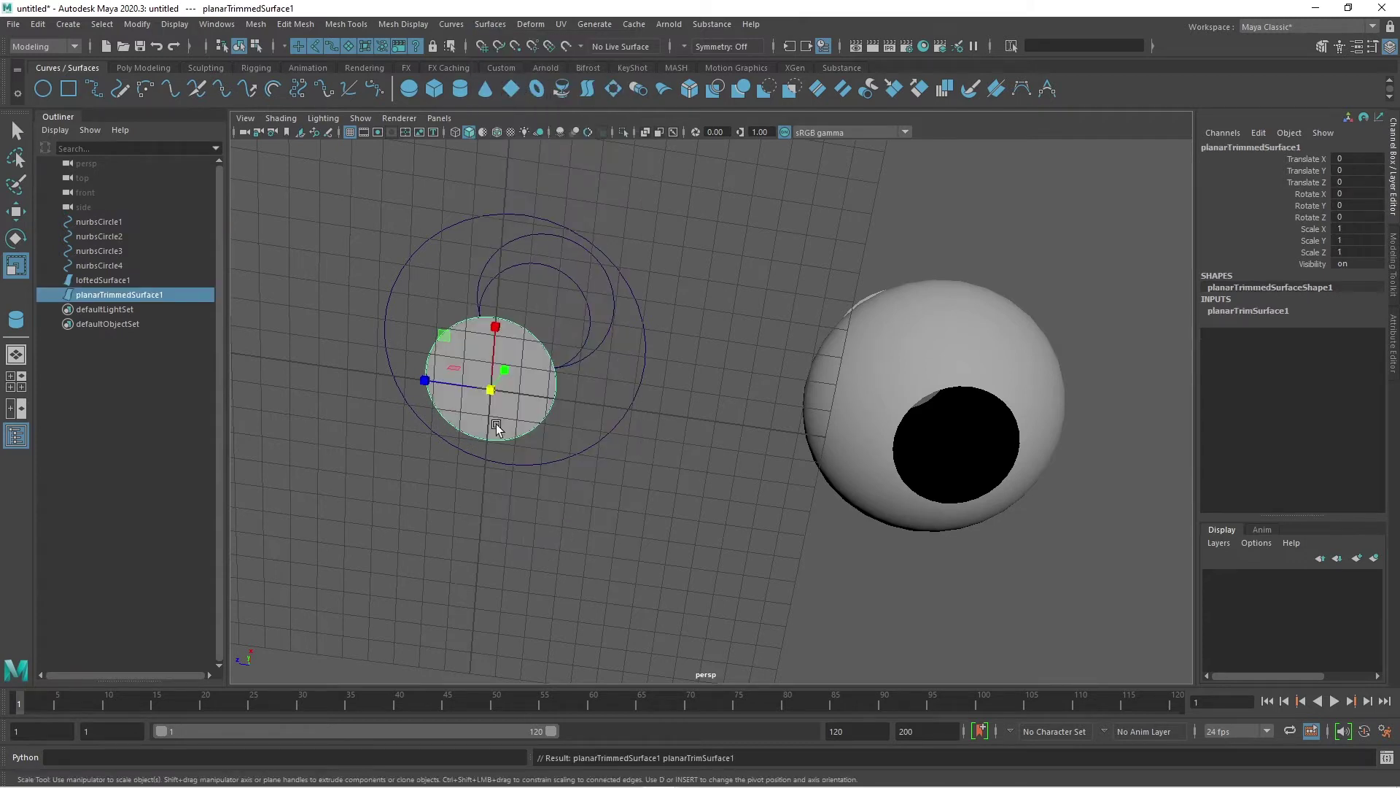
Move the planar surface along Z to about -17.03 so it caps the opening in the vase's base
key(w)
drag(425, 380, 896, 459)
click(1004, 569)
alt+drag(1006, 566, 865, 379)
click(921, 365)
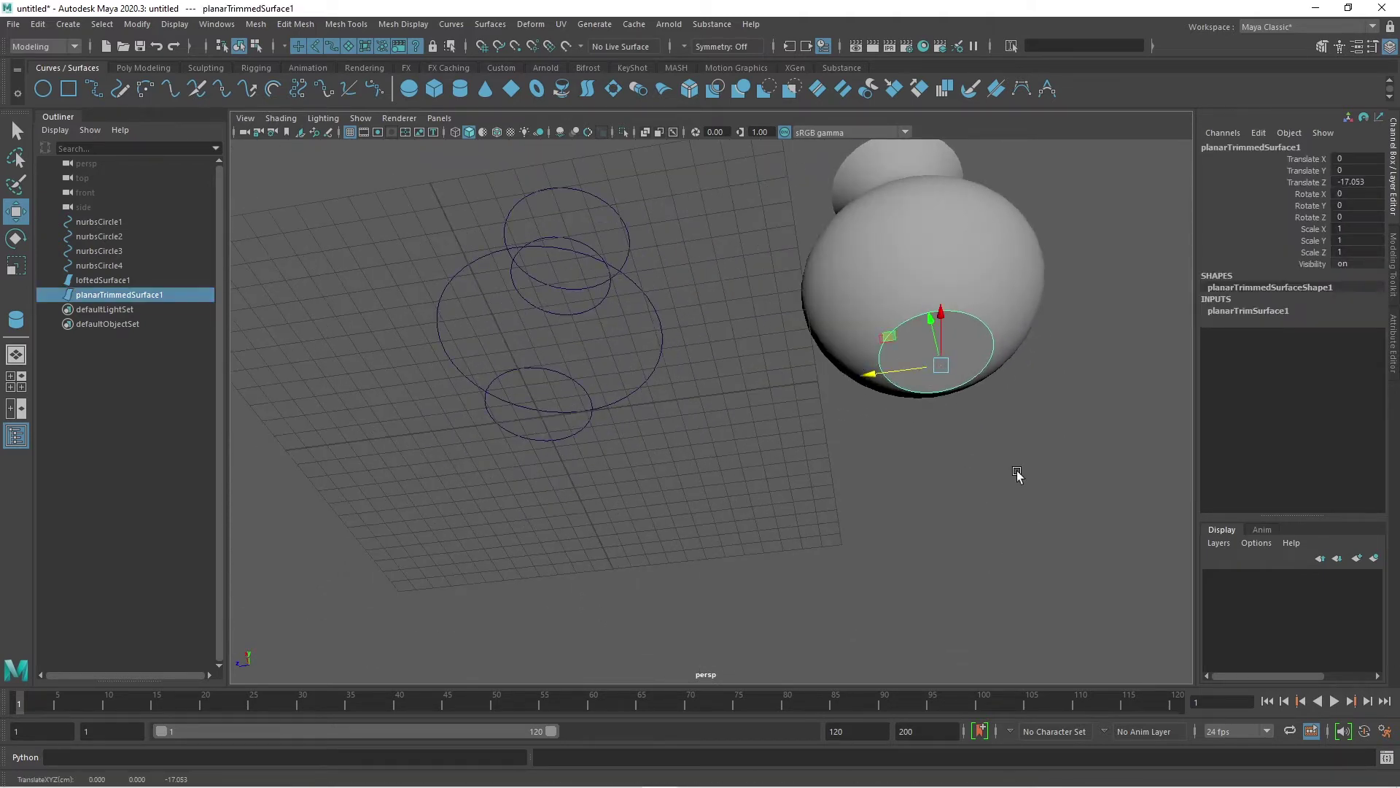
click(1016, 475)
alt+drag(1016, 475, 725, 453)
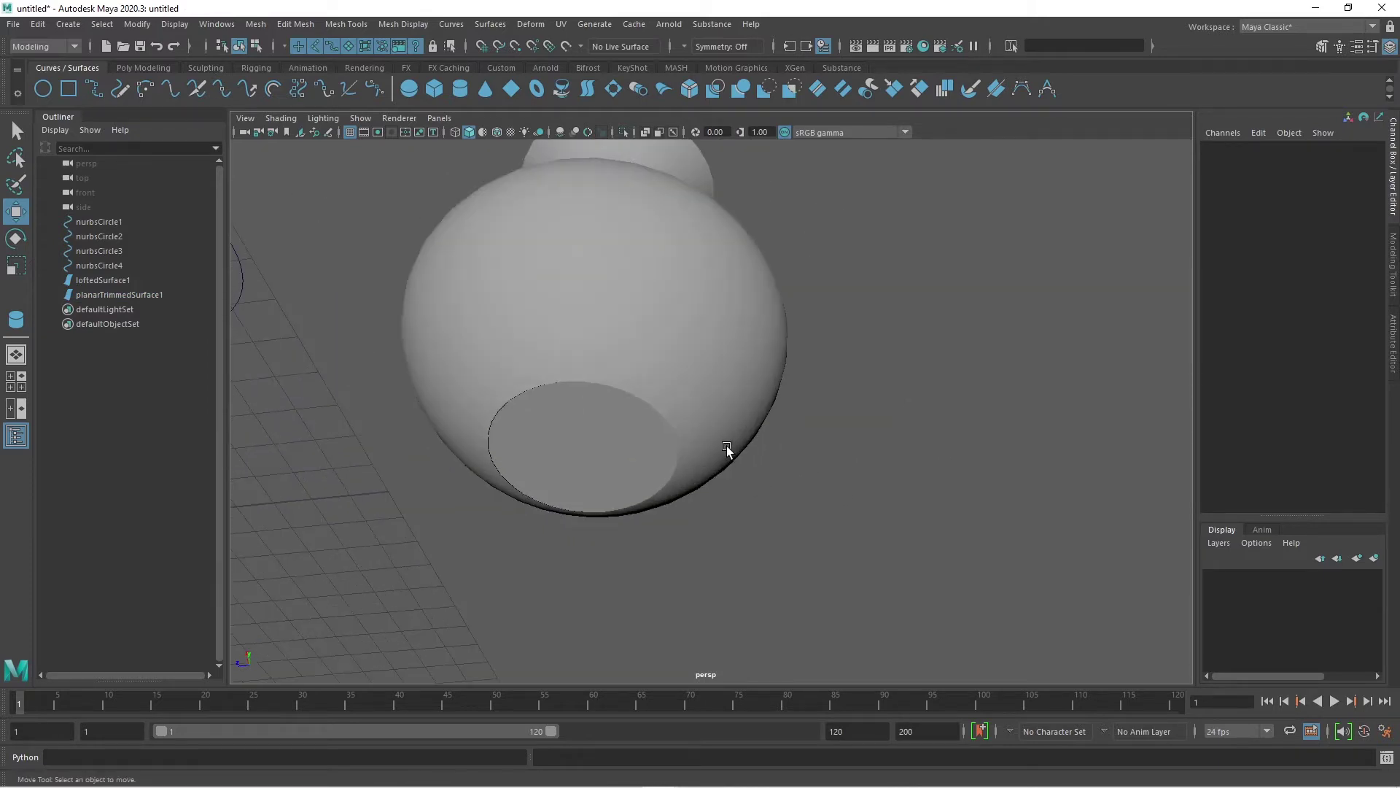
click(554, 499)
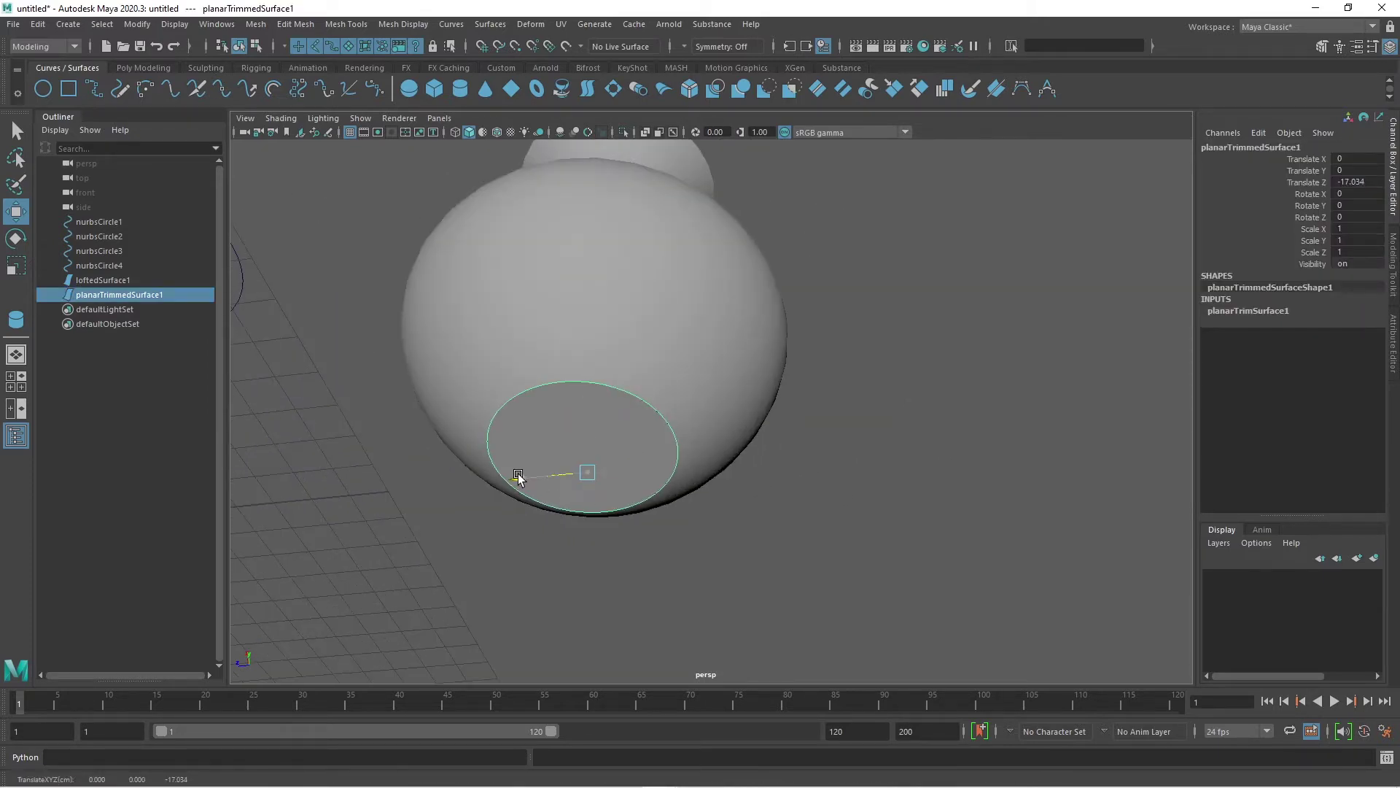
click(847, 528)
alt+right_drag(847, 528, 825, 478)
alt+drag(825, 478, 618, 475)
Delete the planar surface that caps the vase's base, keeping the lofted surface
click(926, 405)
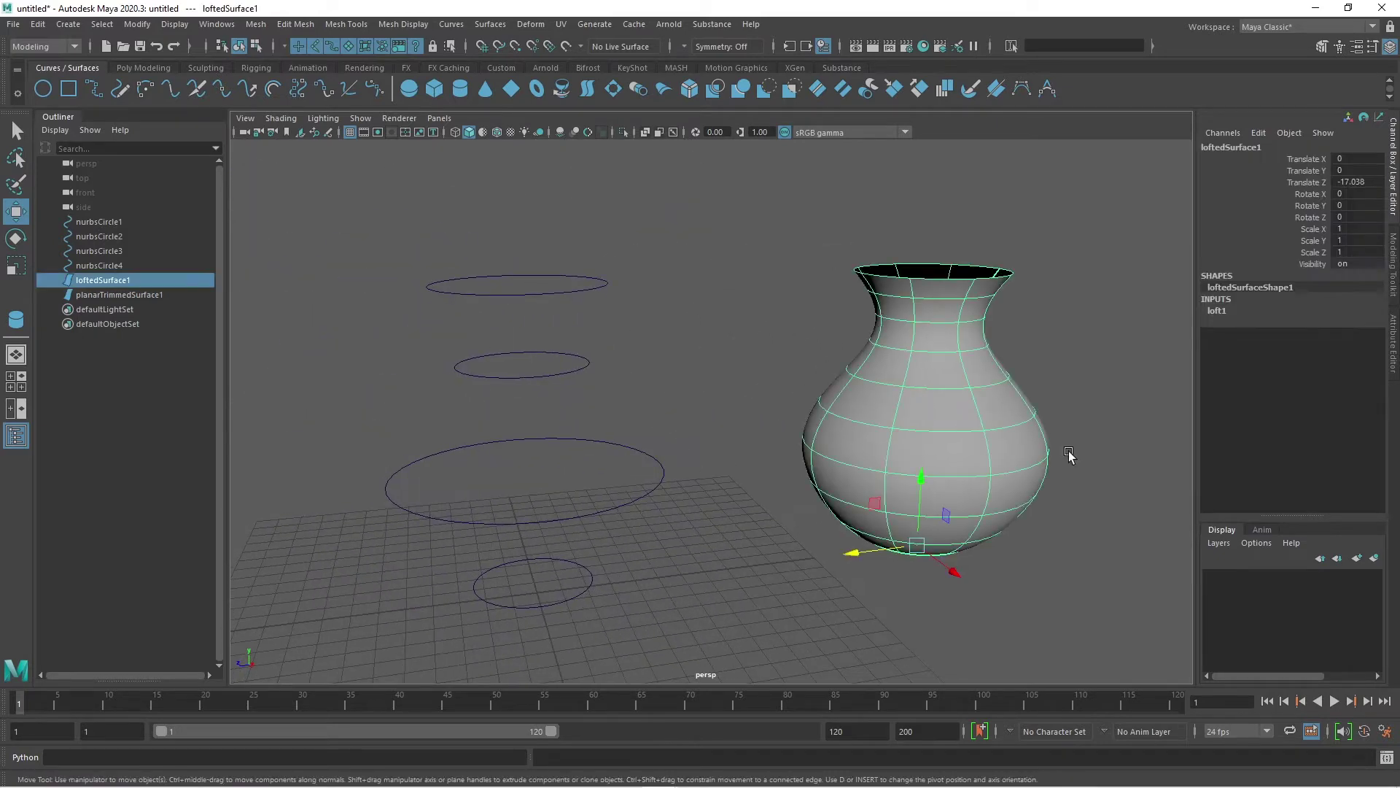
click(1233, 311)
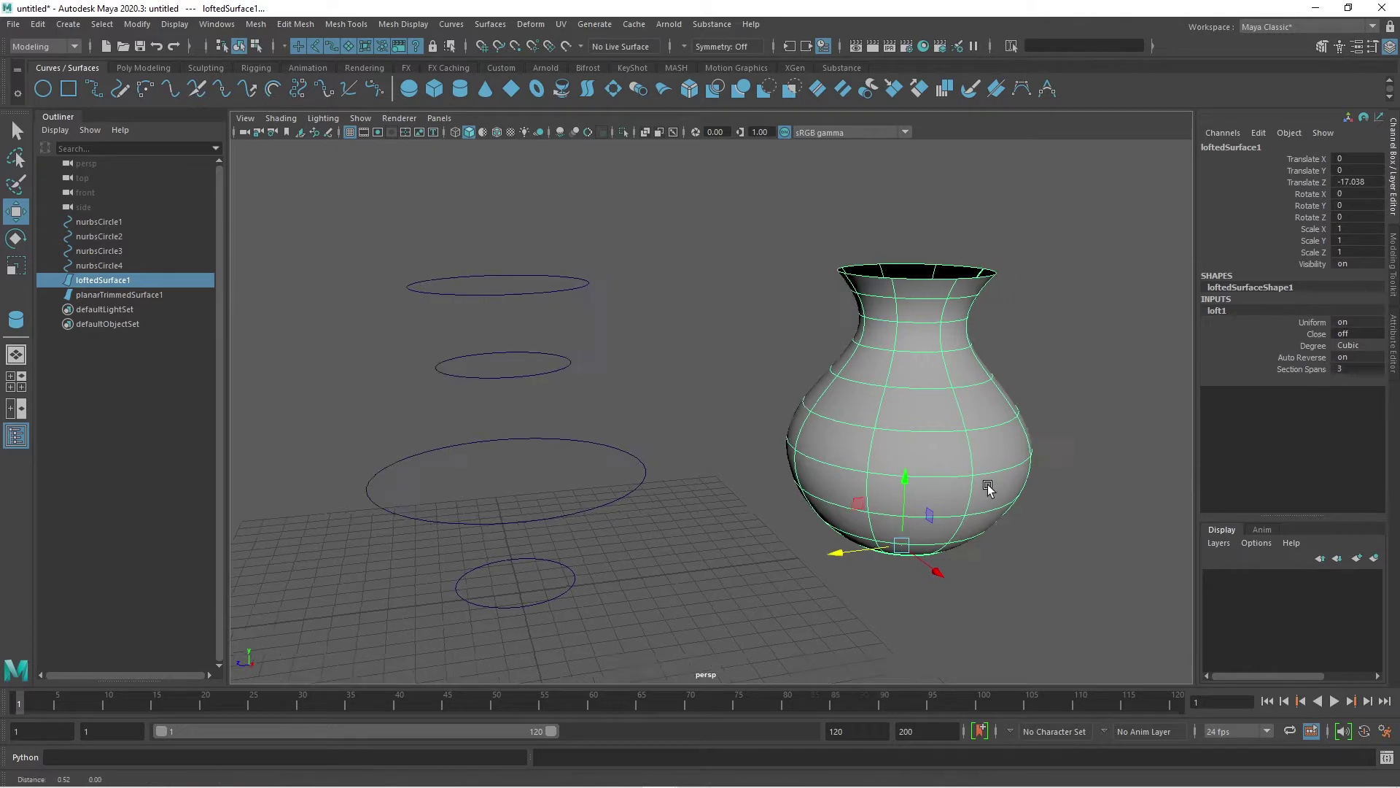
alt+drag(988, 484, 786, 429)
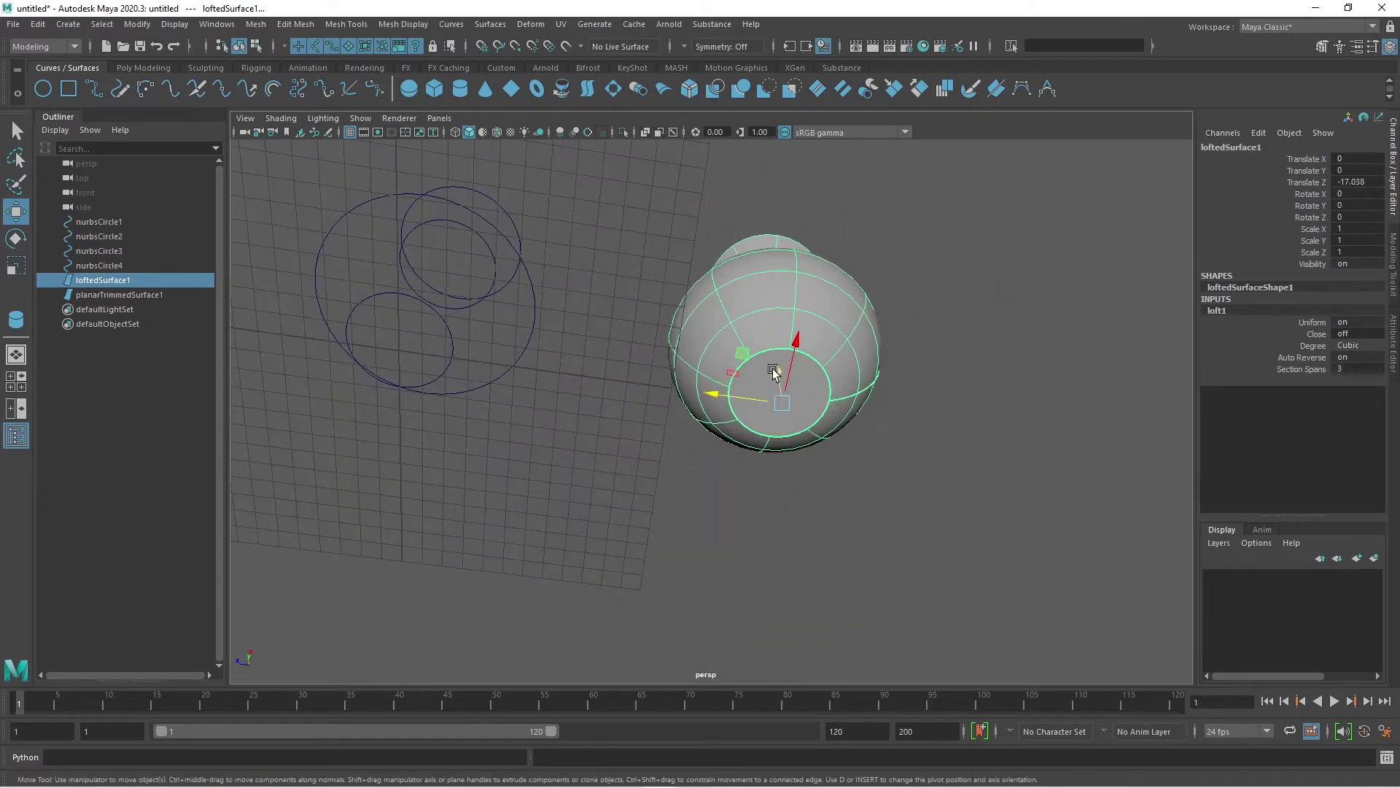
key(Delete)
key(ctrl+z)
click(786, 401)
key(Delete)
Turn on the Close option in the vase's loft settings
click(902, 388)
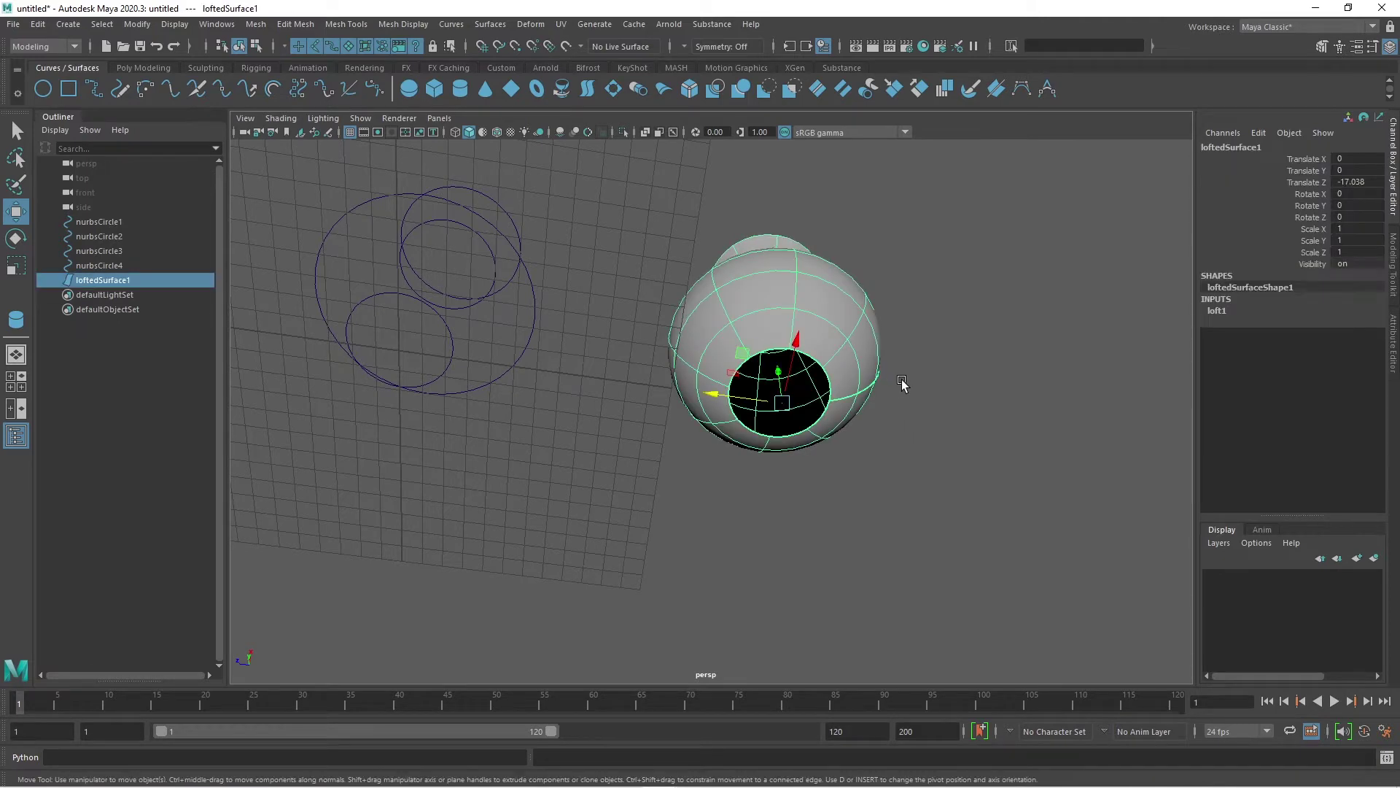
alt+drag(903, 387, 822, 520)
click(1216, 312)
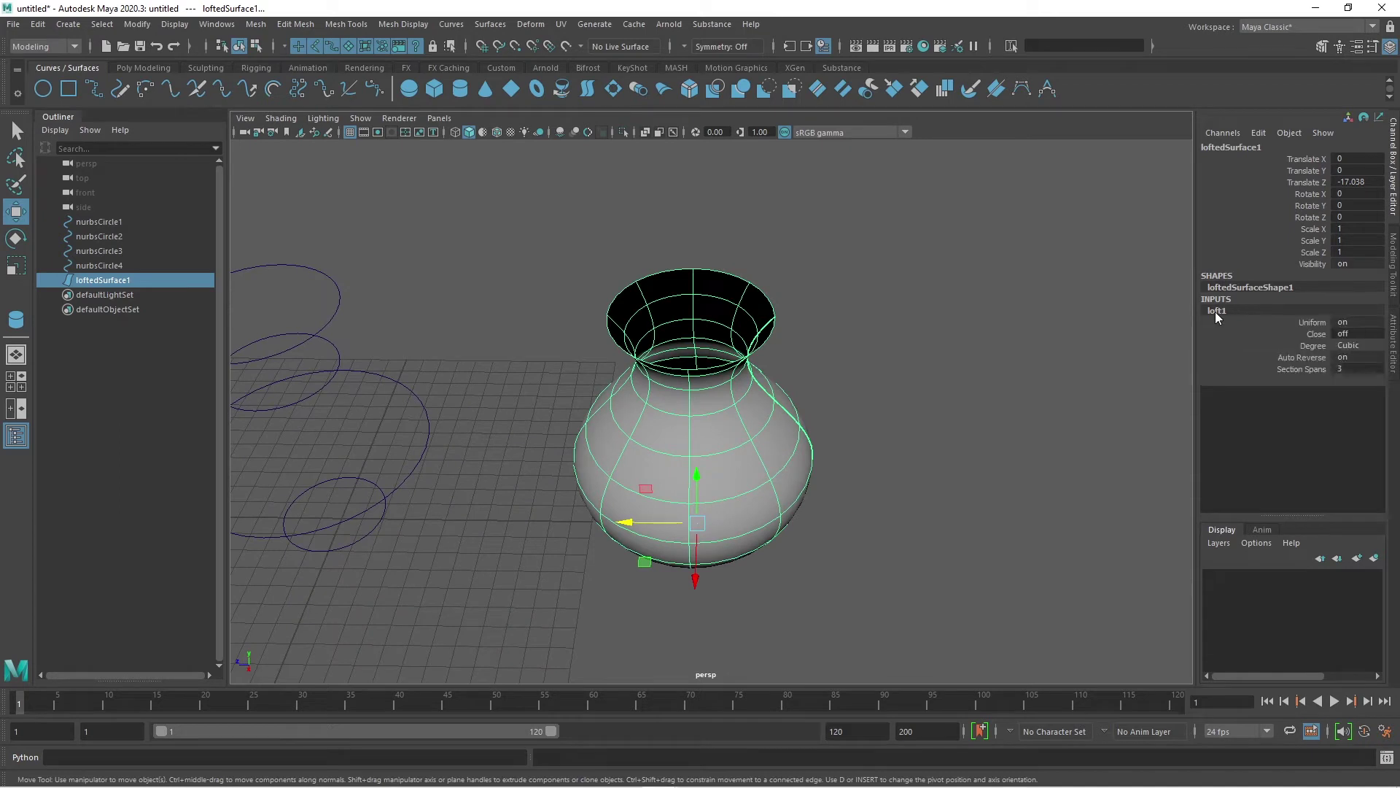
click(1311, 337)
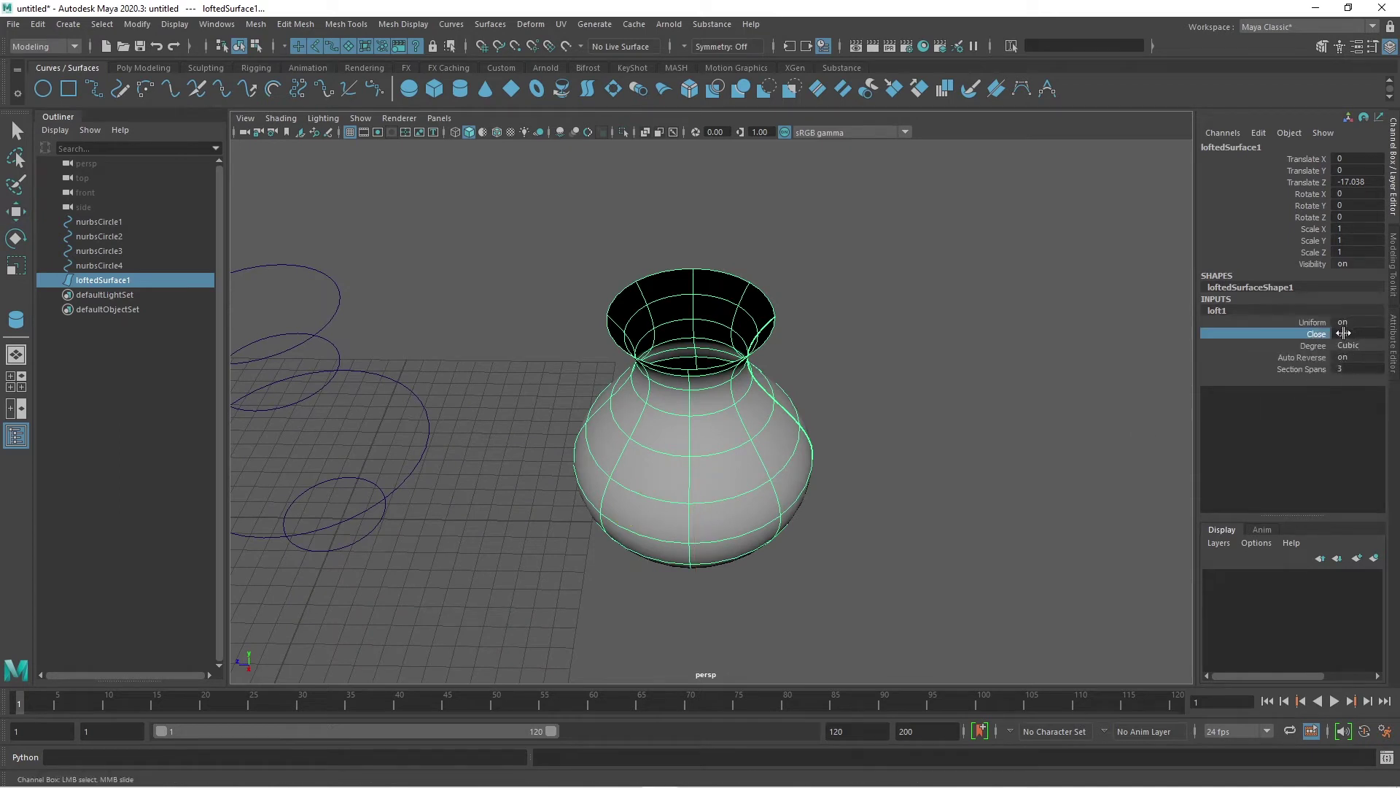
double_click(1357, 334)
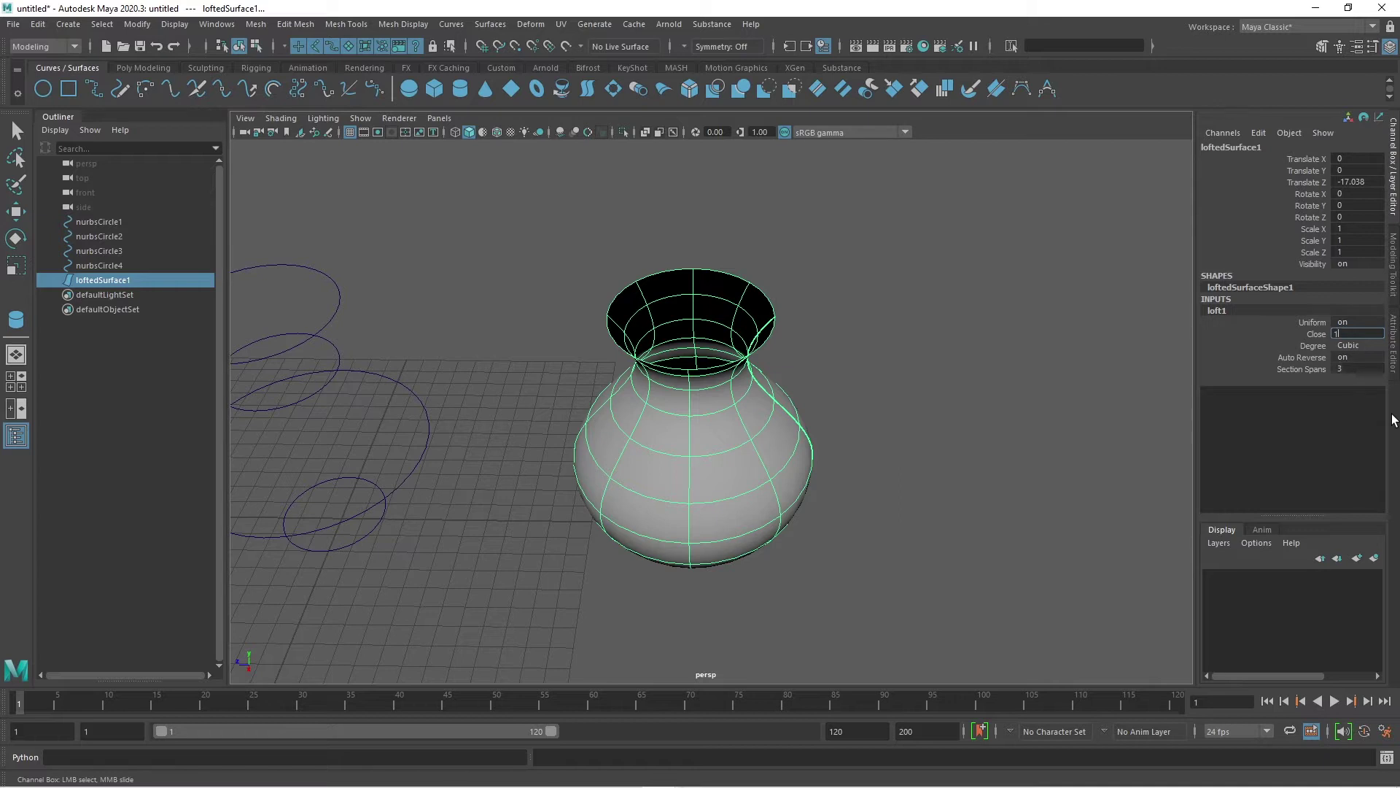
text(1)
key(Return)
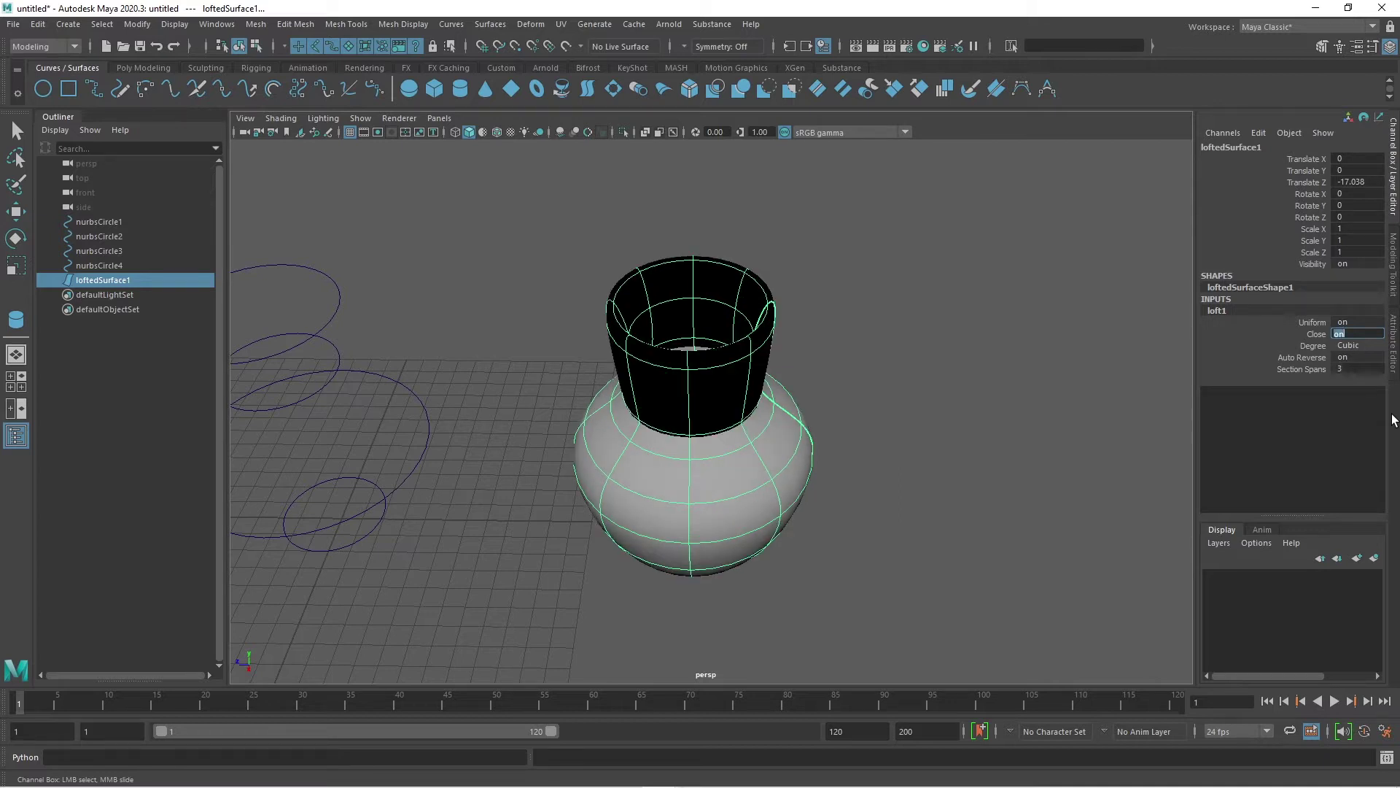
click(936, 527)
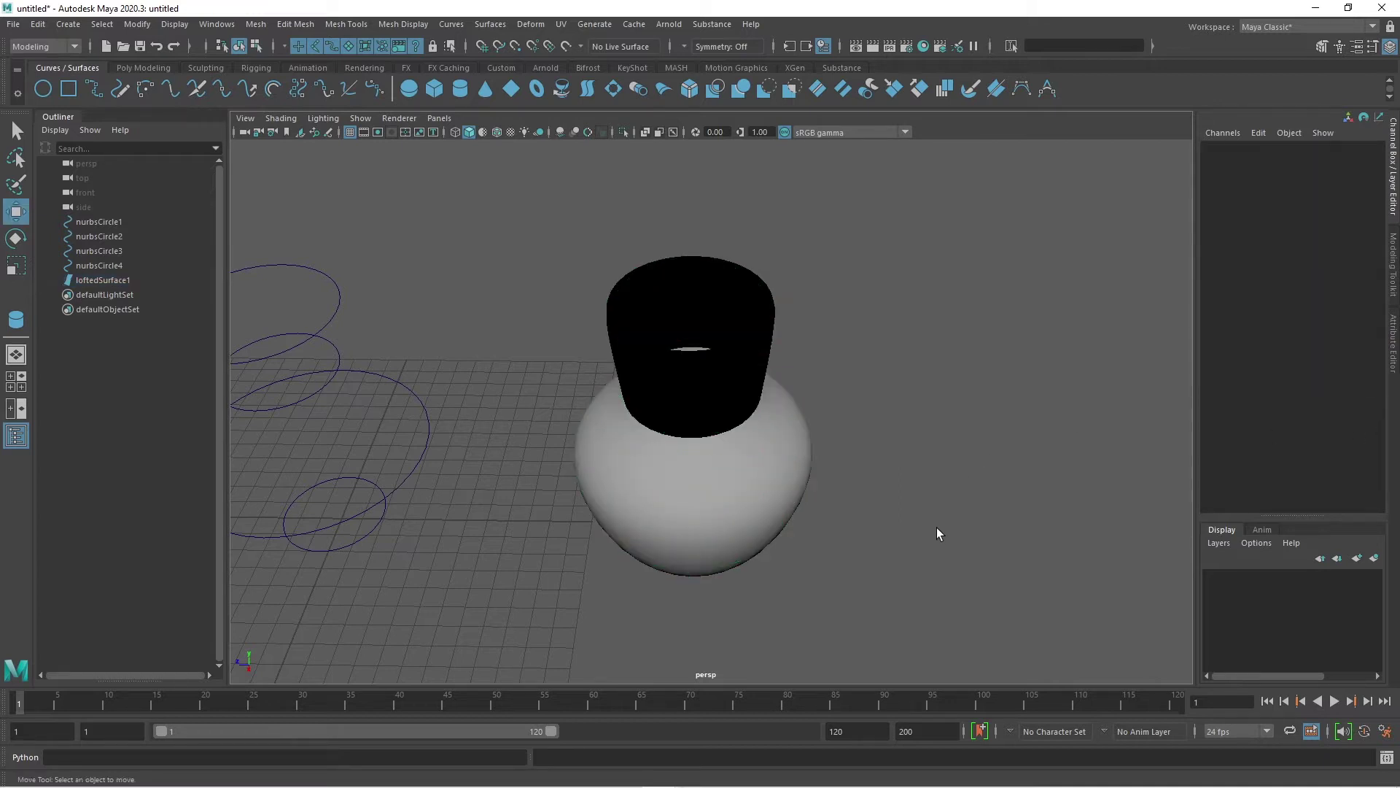
Examine the closed loft from several angles and highlight the top and bottom profile circles it connects
alt+drag(937, 528, 881, 526)
click(751, 497)
alt+drag(768, 509, 784, 380)
alt+middle_drag(784, 380, 1057, 409)
alt+drag(1057, 409, 1051, 474)
alt+middle_drag(730, 469, 768, 533)
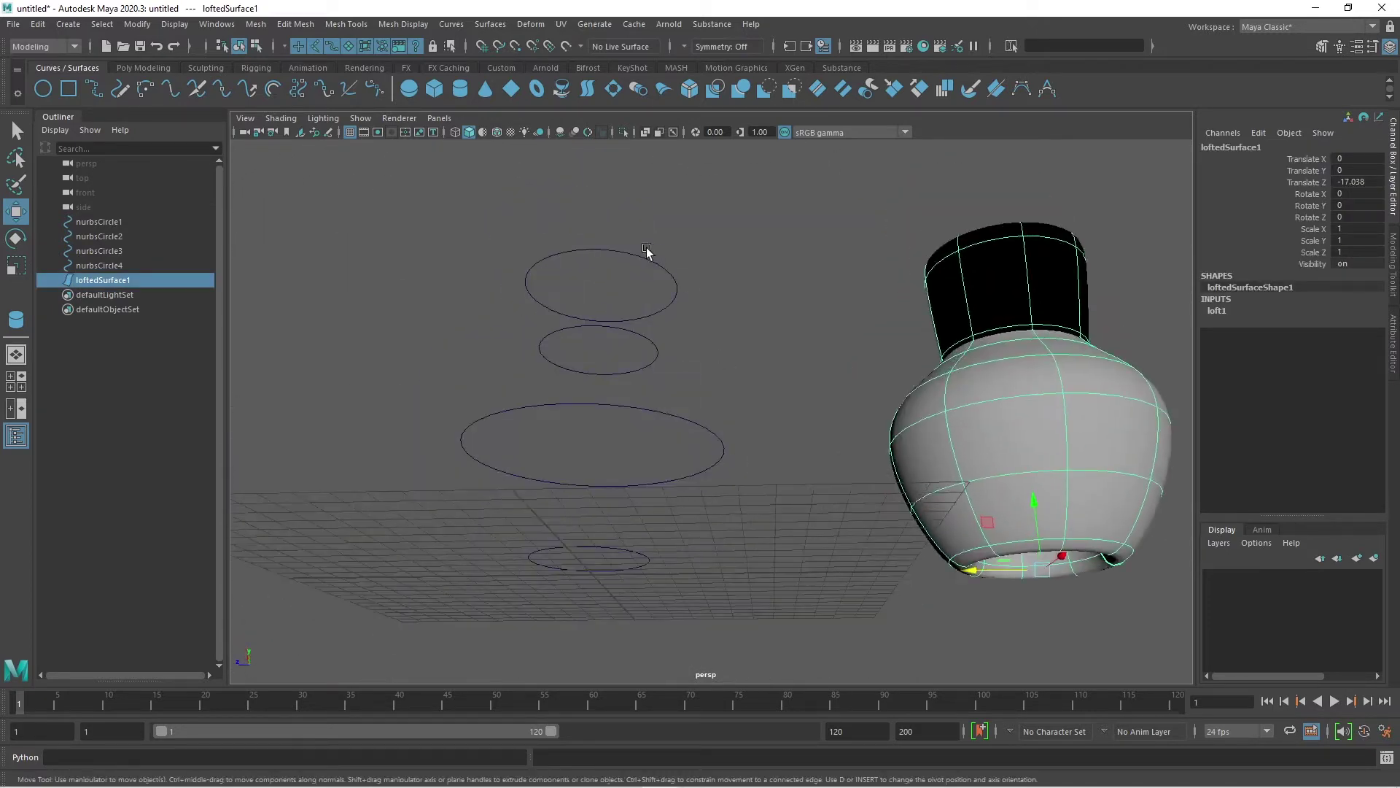
click(601, 254)
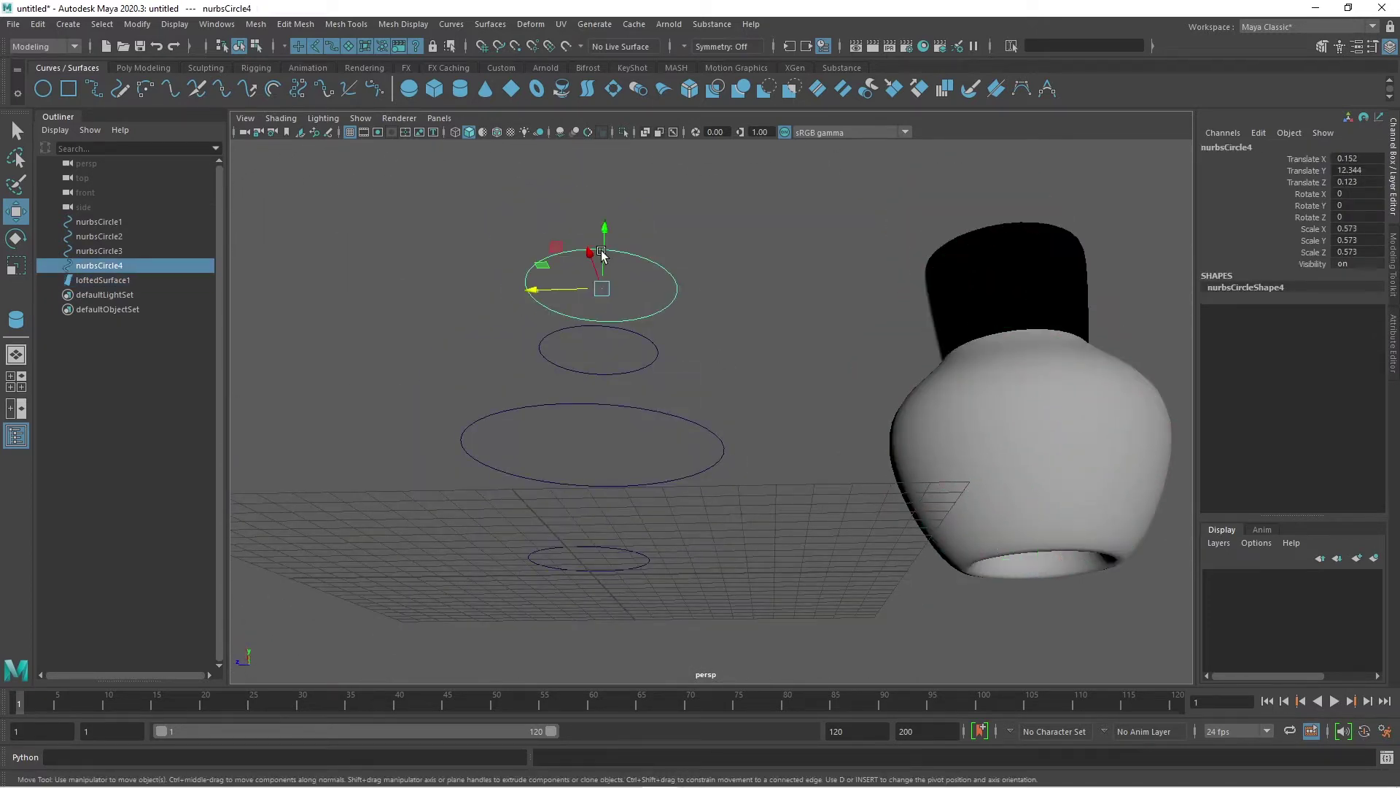
click(613, 547)
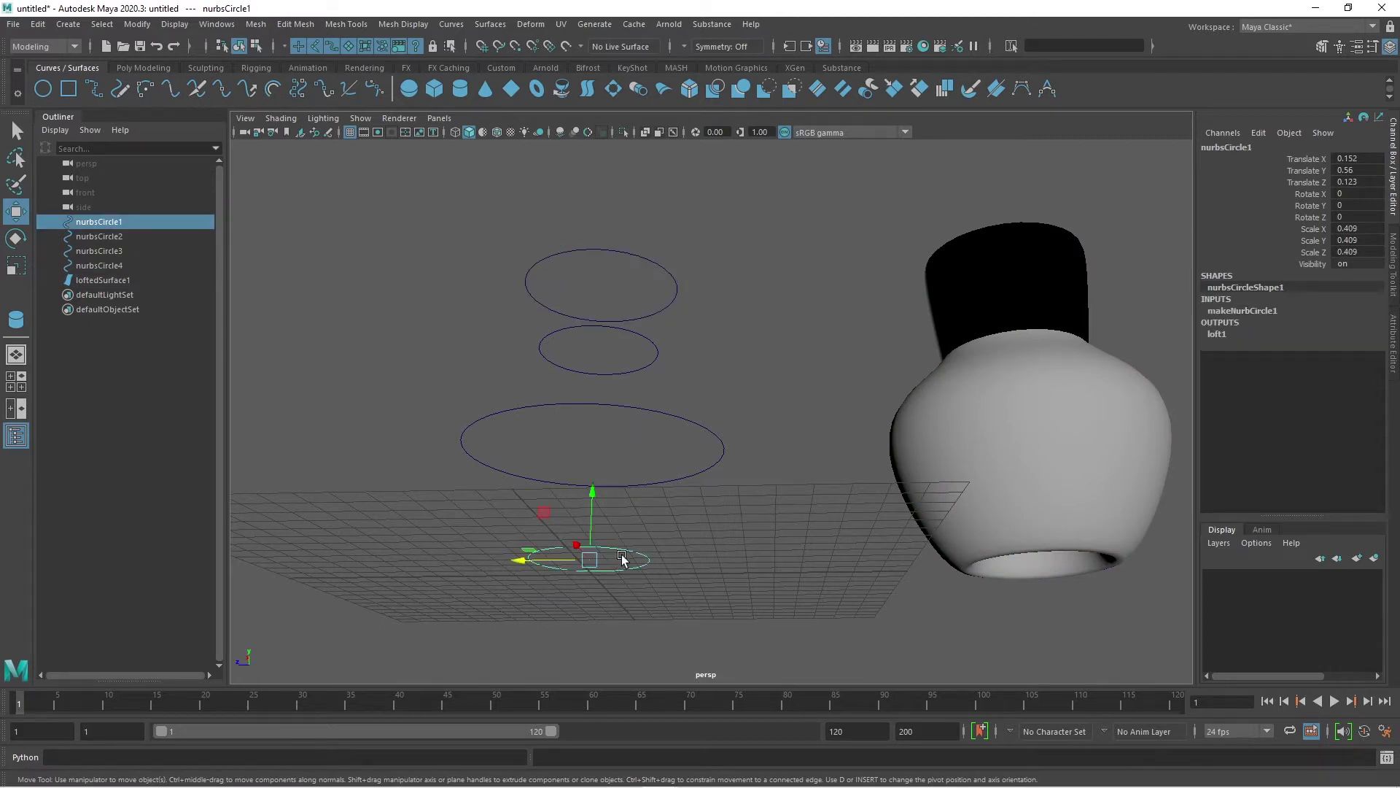
Scale the vase's neck circle up to about 0.749 and inspect the closed loft and its bottom and top circles
click(634, 334)
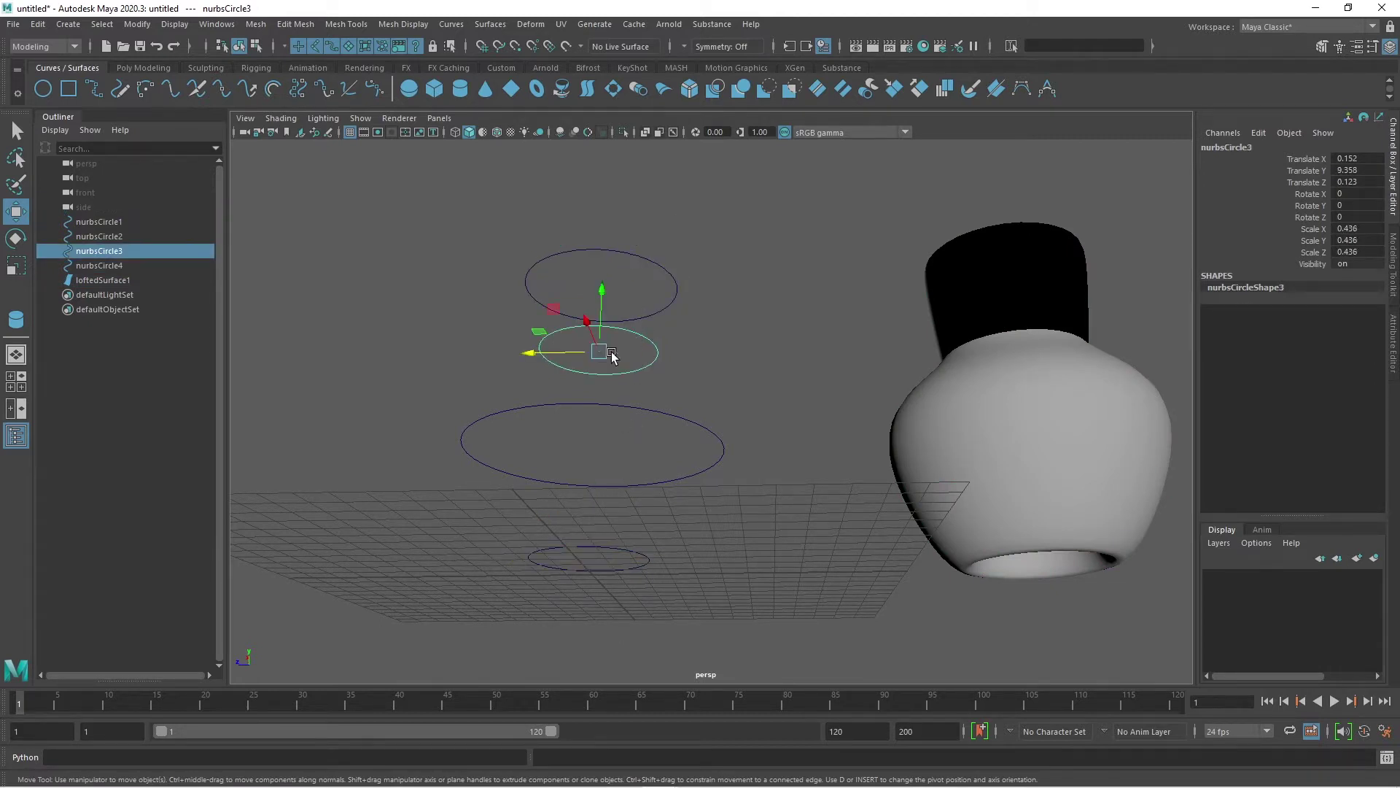
key(r)
drag(599, 351, 806, 362)
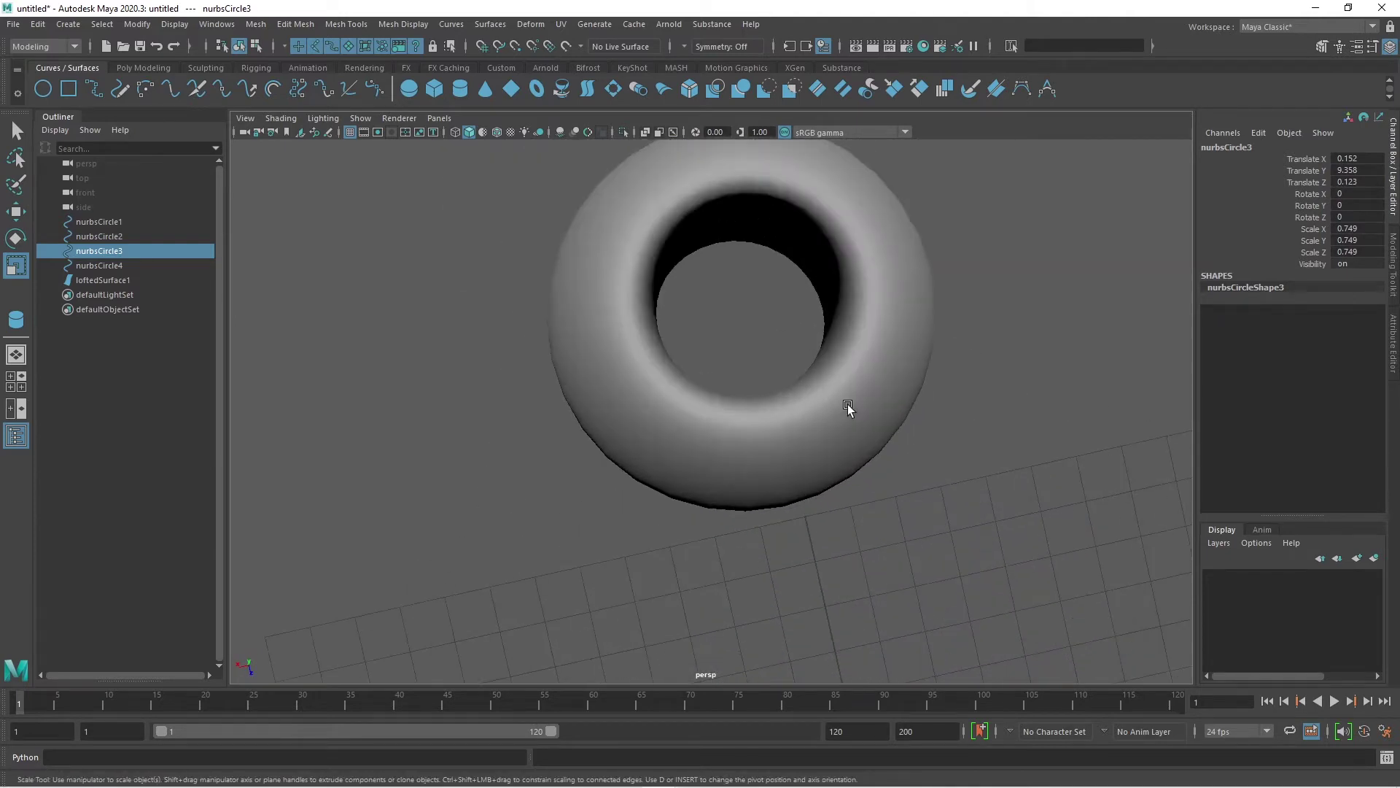
alt+drag(847, 406, 738, 336)
click(751, 456)
shift+click(722, 335)
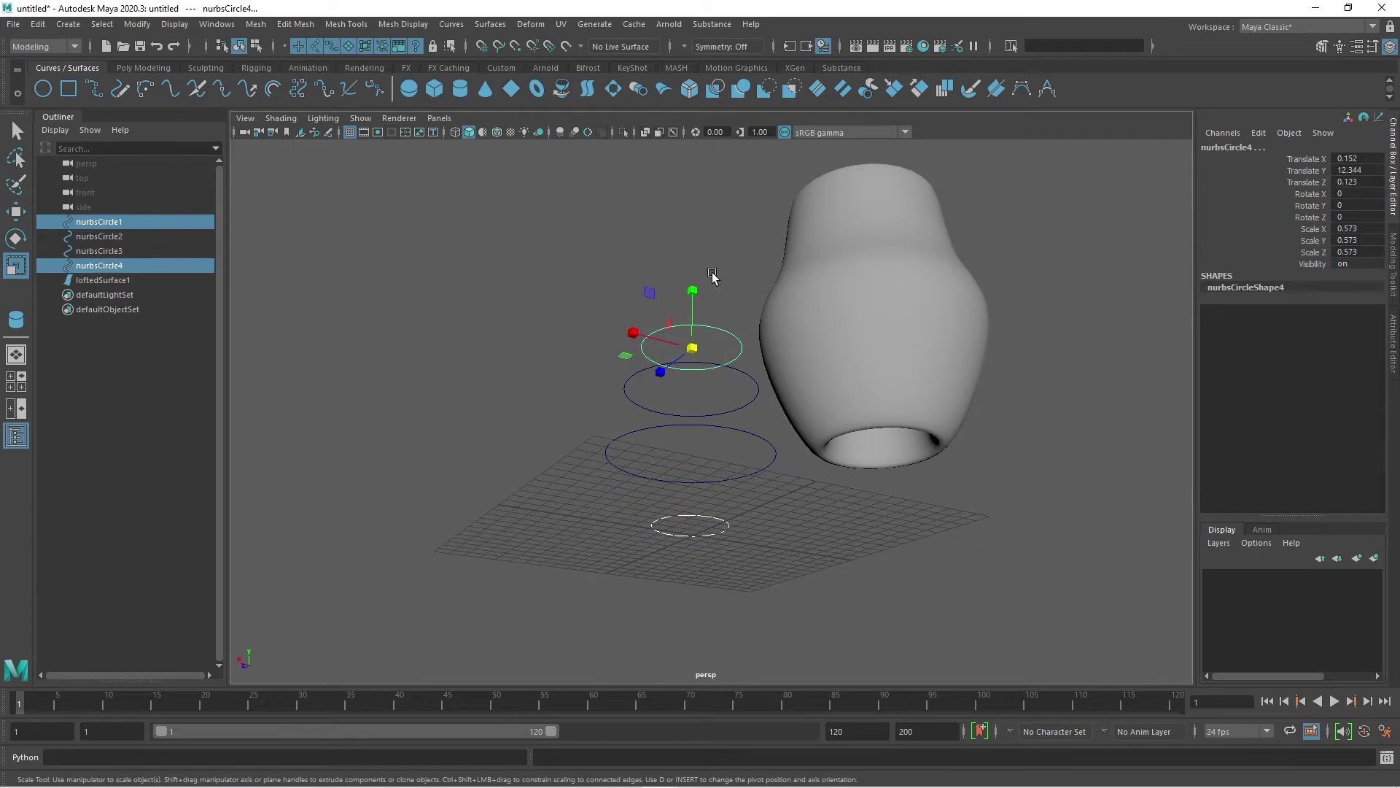
alt+drag(892, 465, 856, 403)
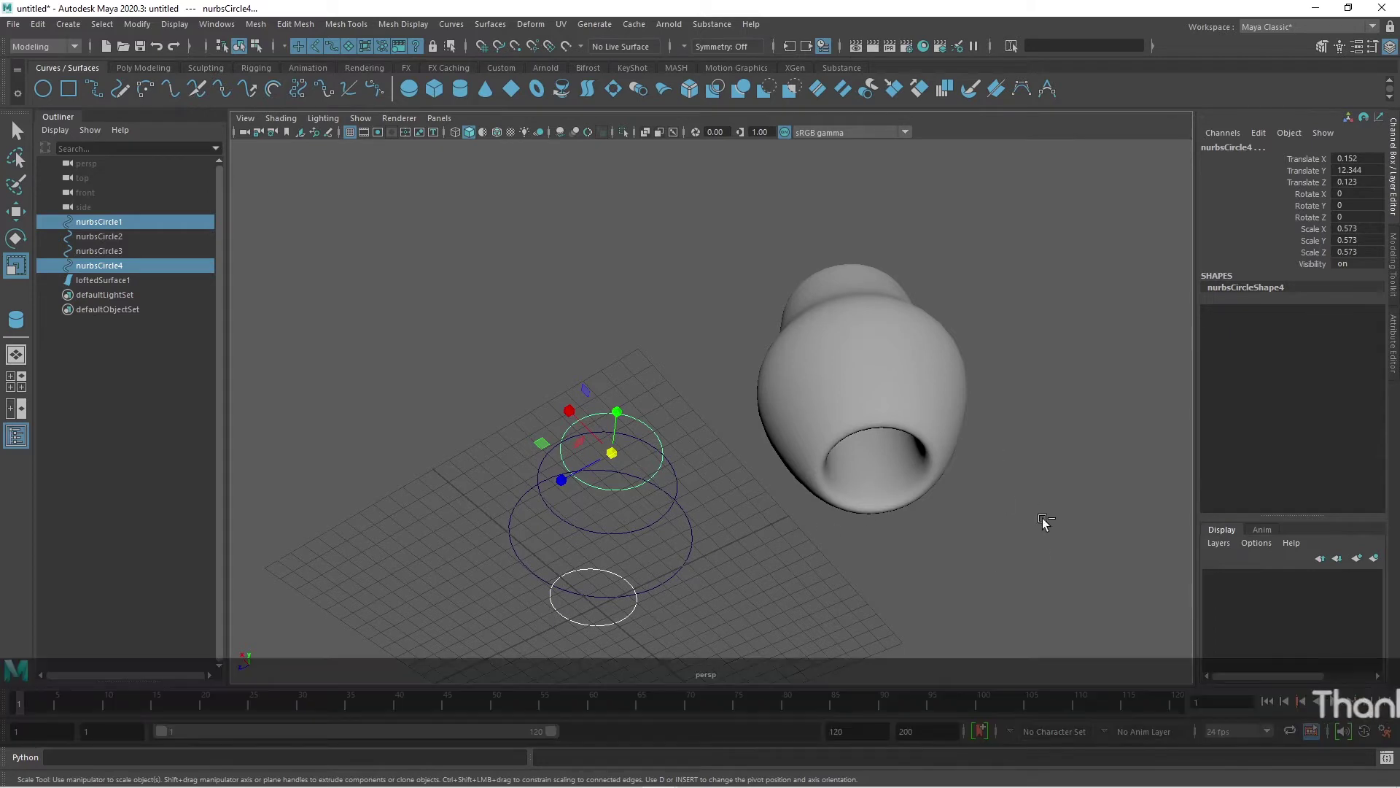
Undo the circle selections and the enlargement of the neck circle
key(ctrl+z)
key(ctrl+z)
key(ctrl+z)
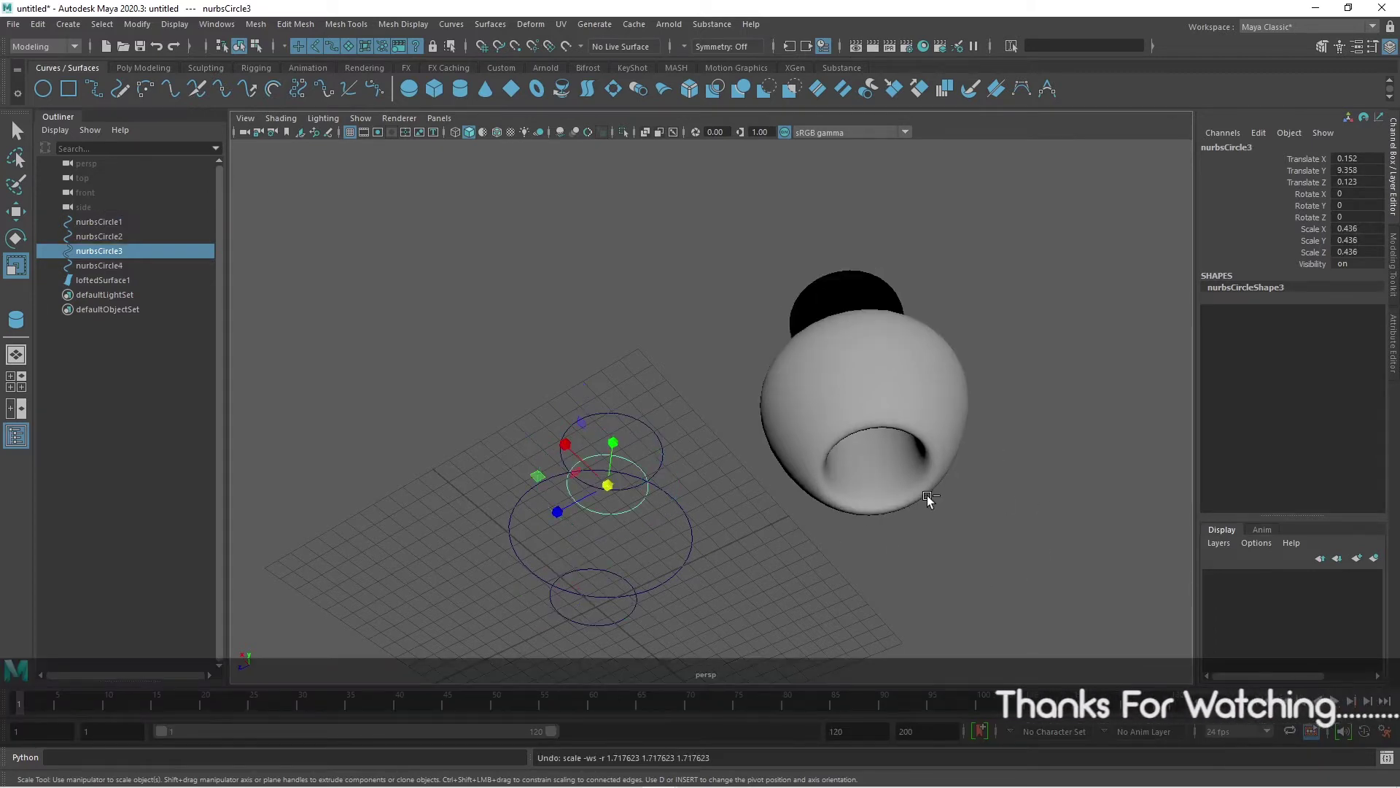
key(ctrl+z)
Turn off the Close option in the vase's loft settings
click(868, 403)
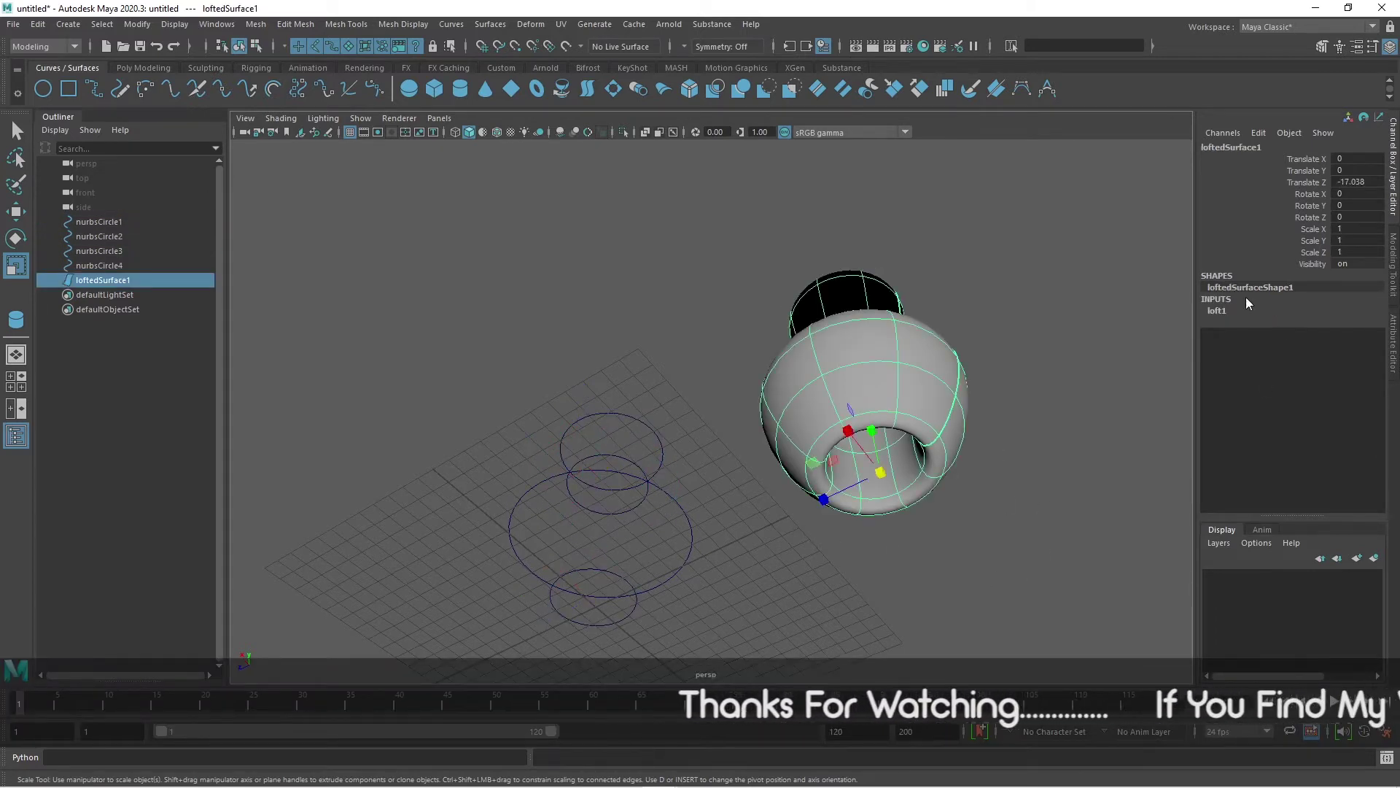
click(1216, 310)
click(1317, 333)
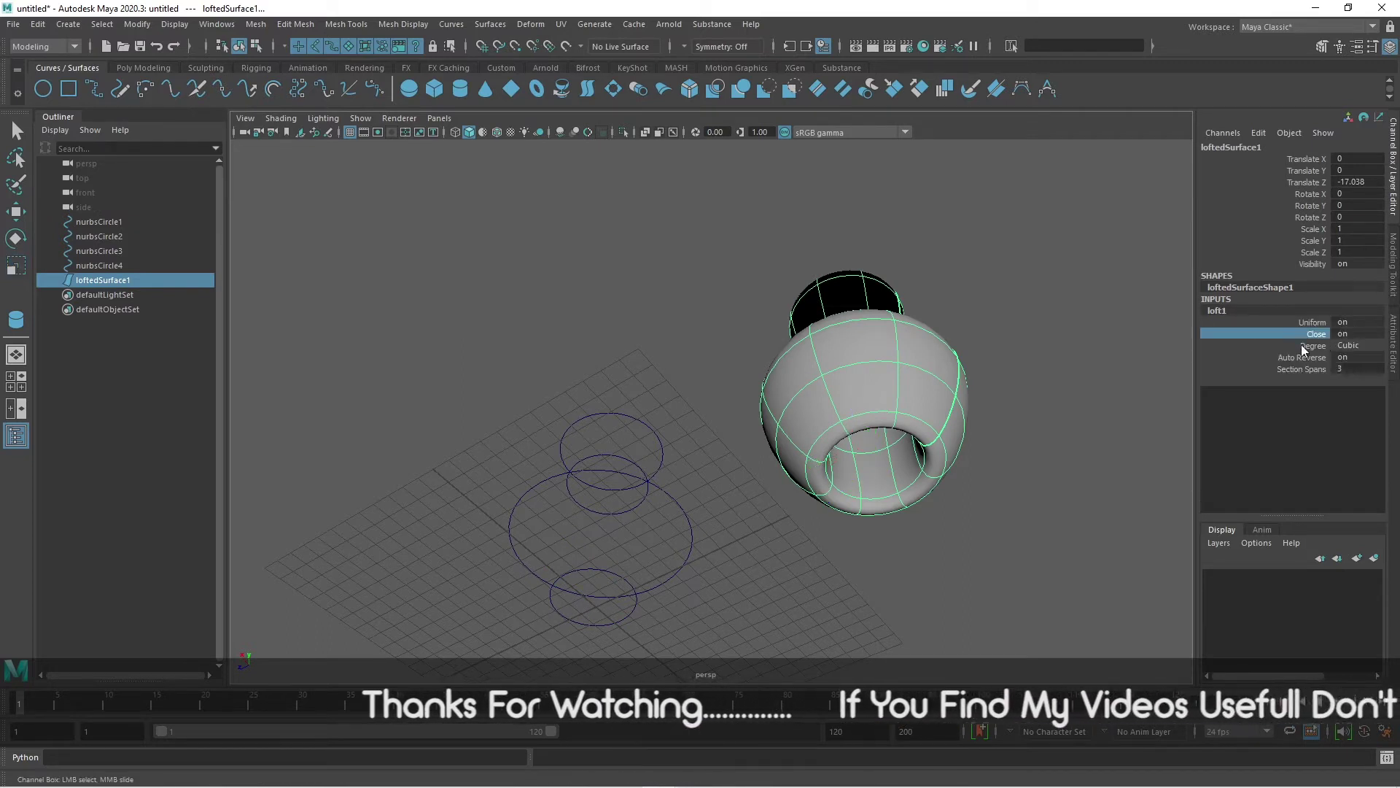
click(1358, 333)
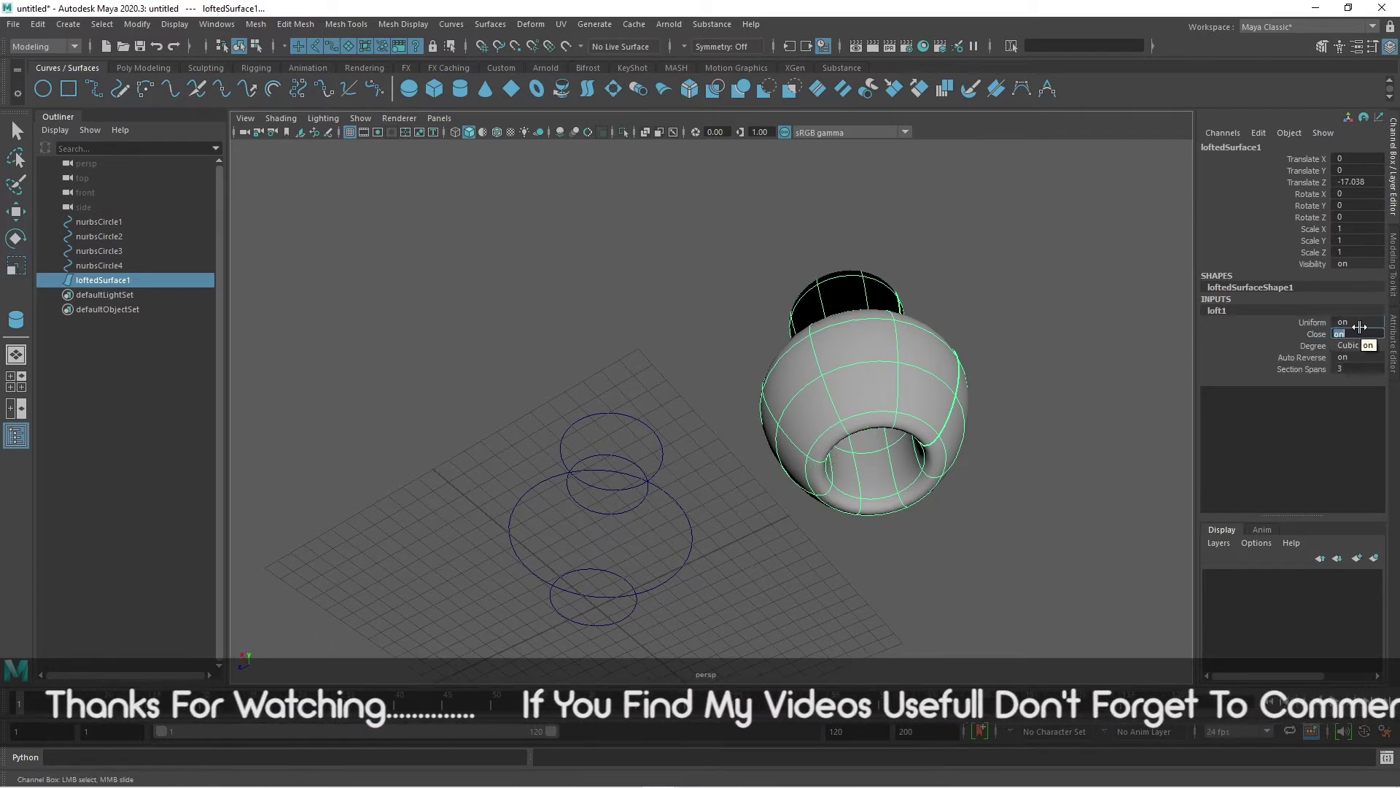
text(0)
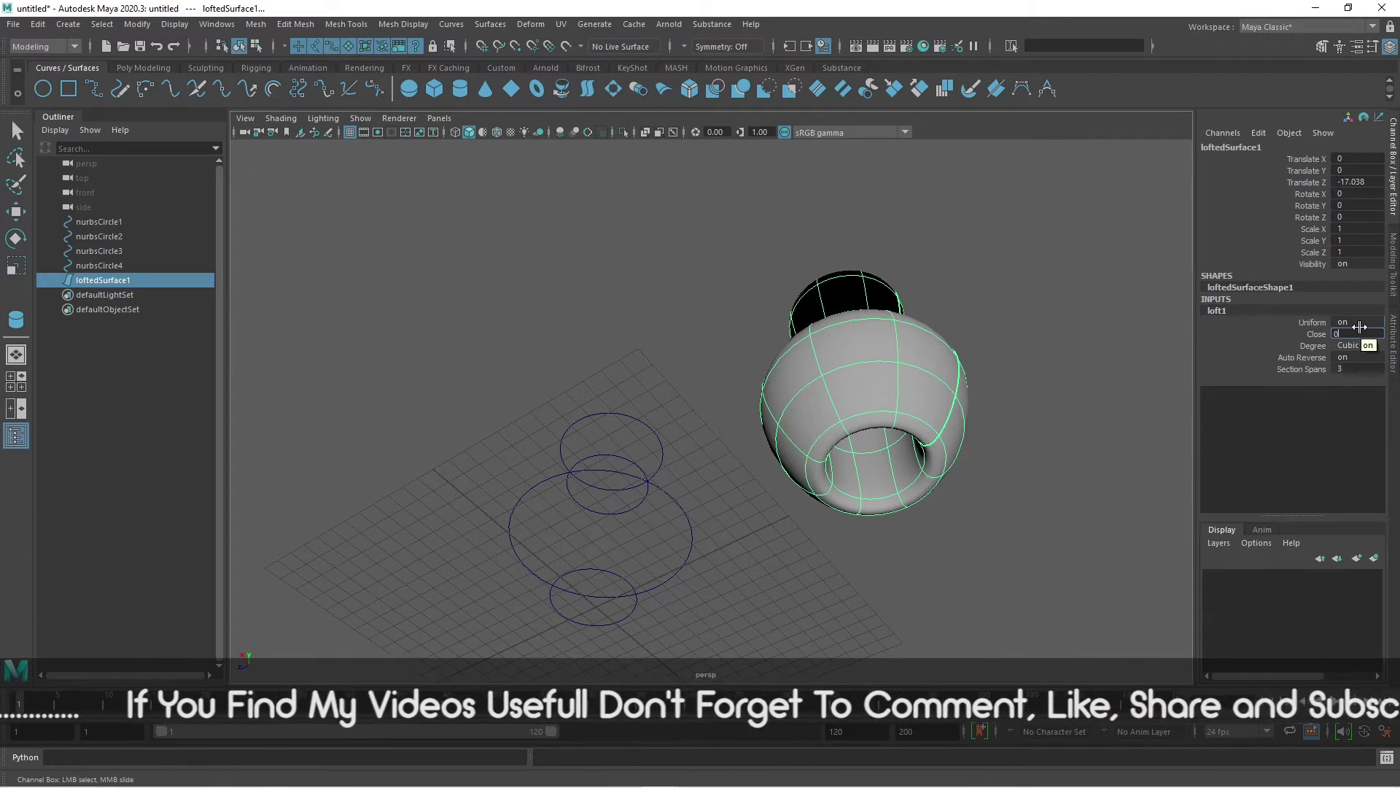
key(Return)
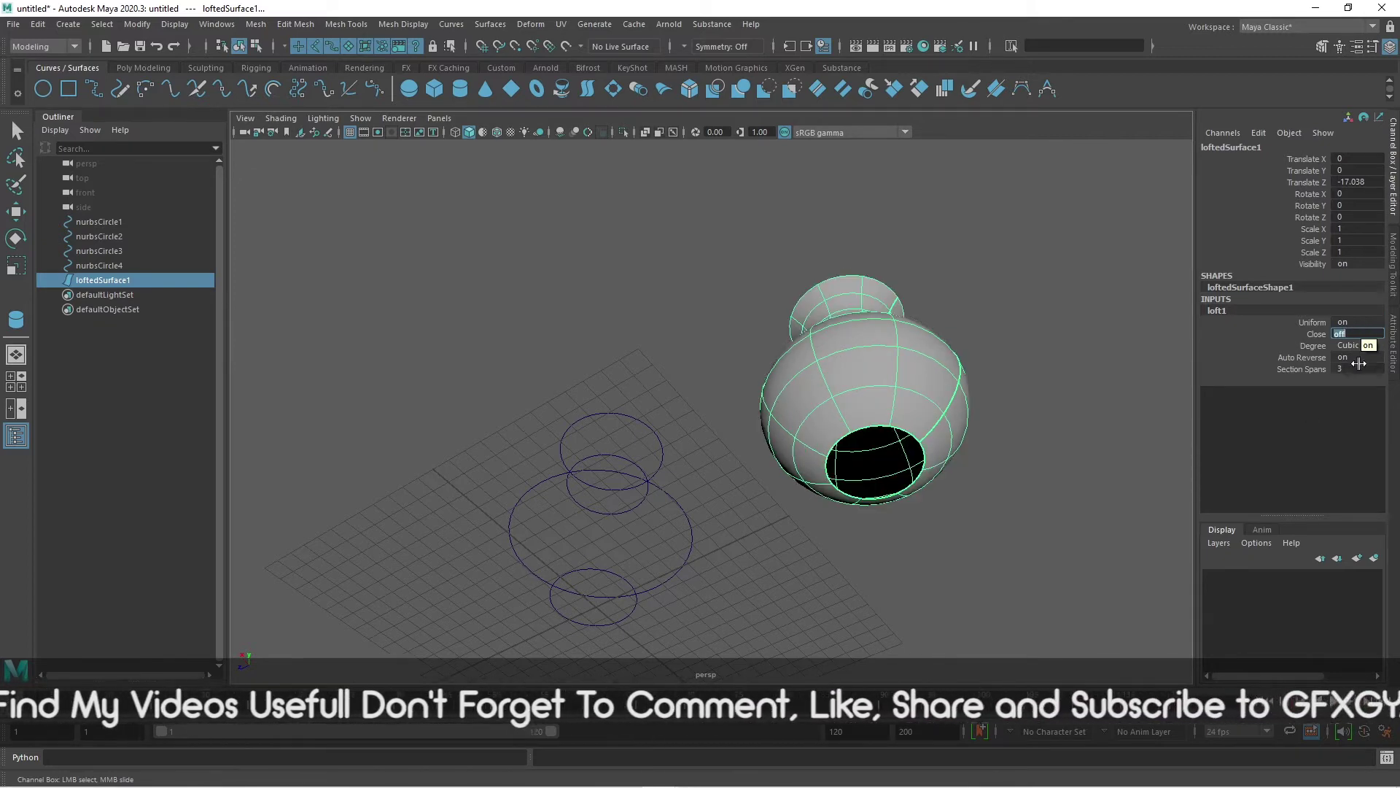
Examine the open vase and its profile circles from several side angles
key(r)
click(1019, 495)
alt+drag(1019, 495, 829, 488)
scroll(800, 476, up, 3)
alt+middle_drag(800, 476, 861, 583)
click(876, 483)
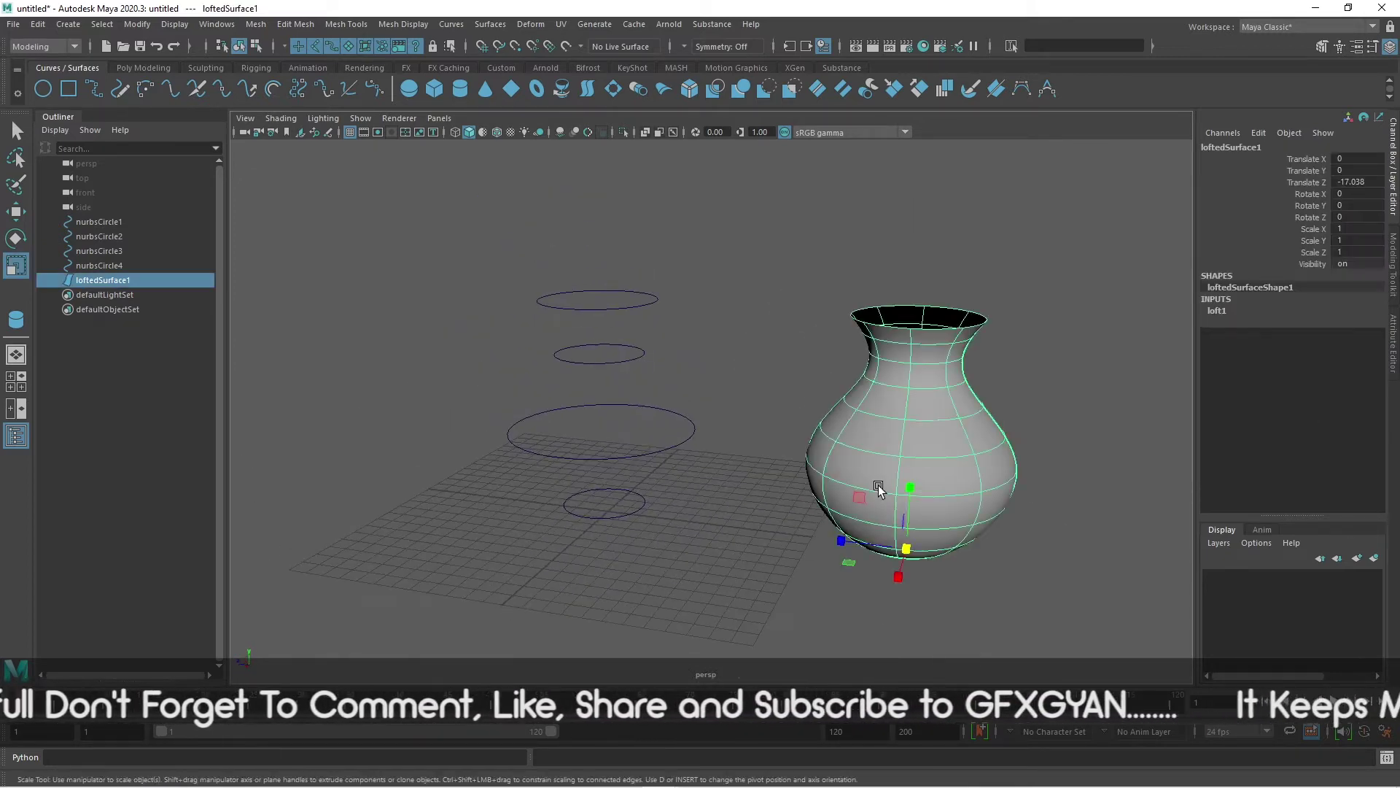
alt+drag(876, 483, 947, 489)
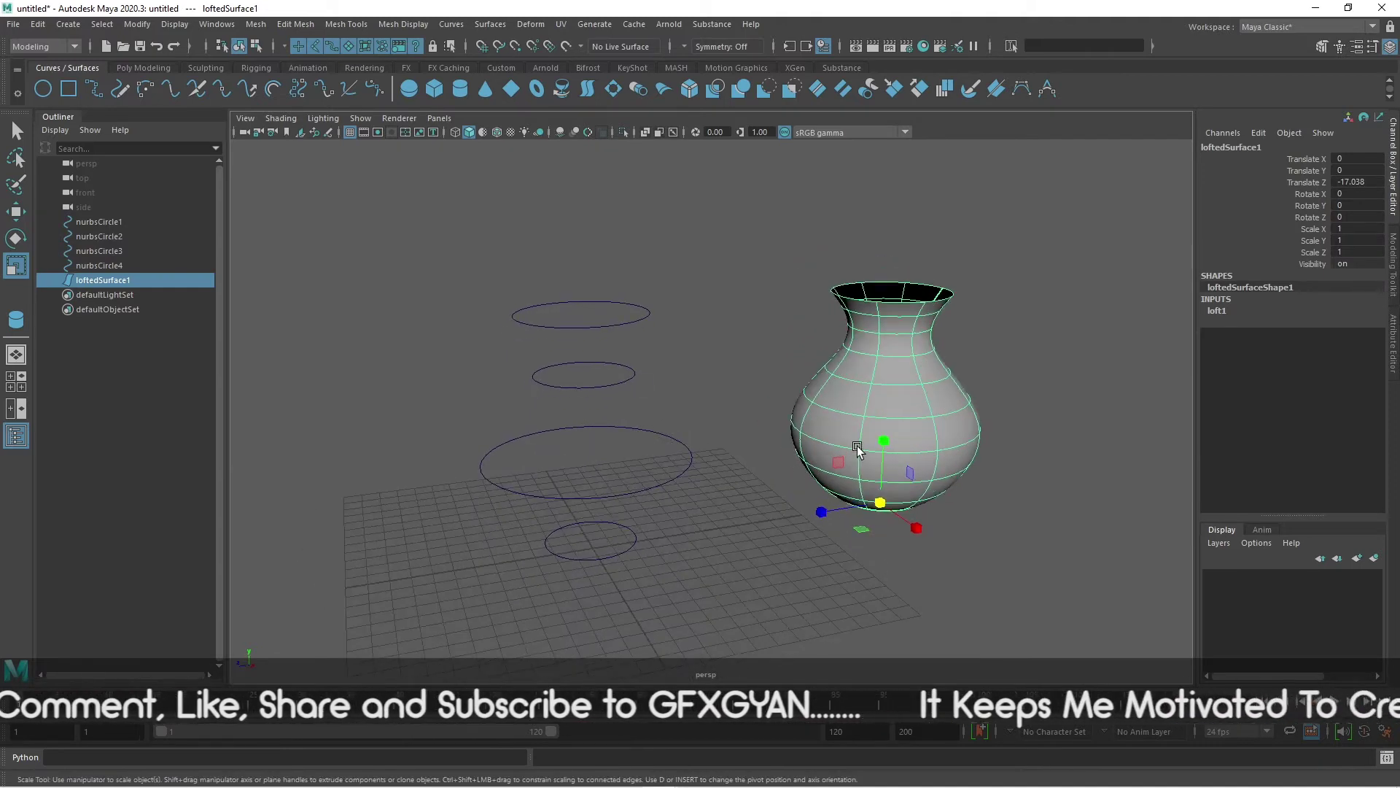
alt+middle_drag(716, 511, 750, 493)
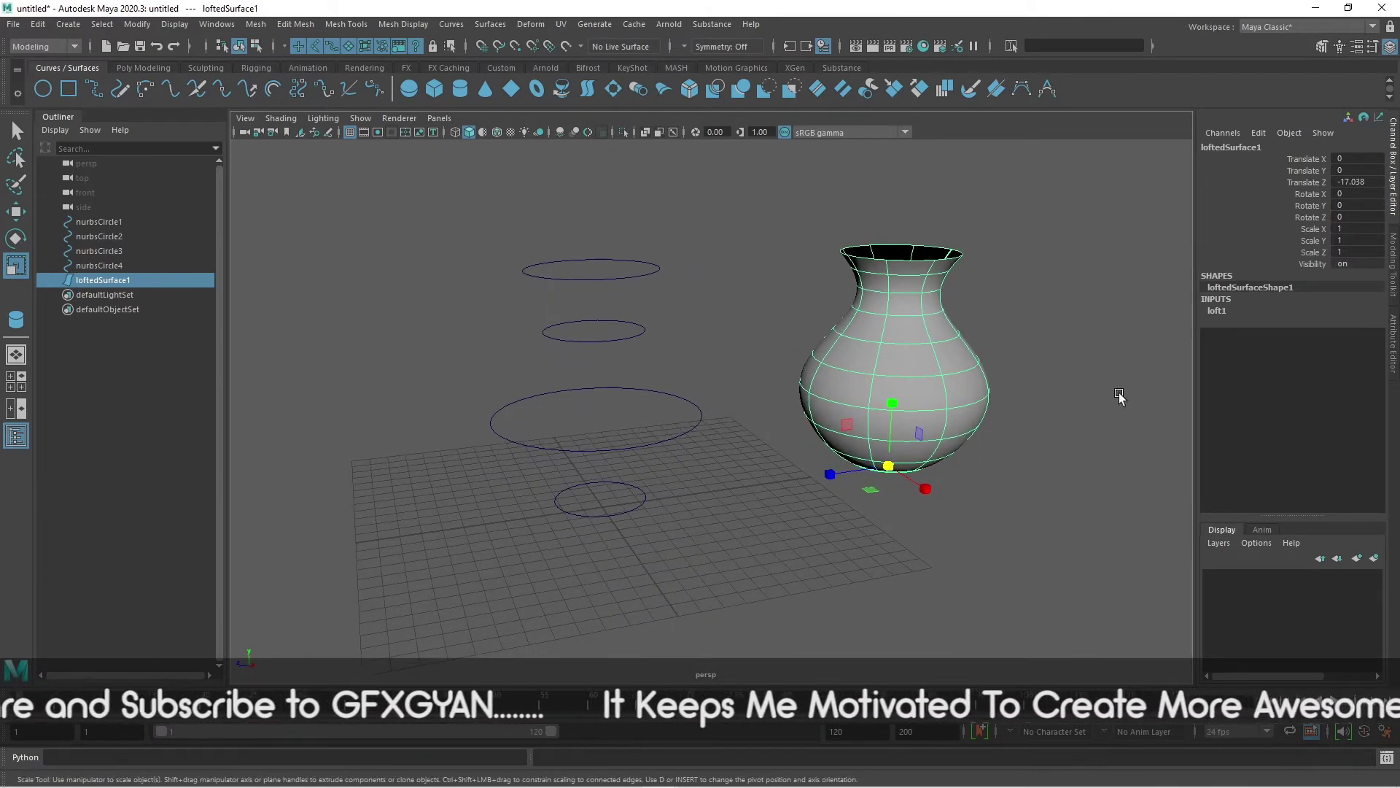
Show the vase's loft settings, open the Loft options and reset them to their defaults
click(1216, 311)
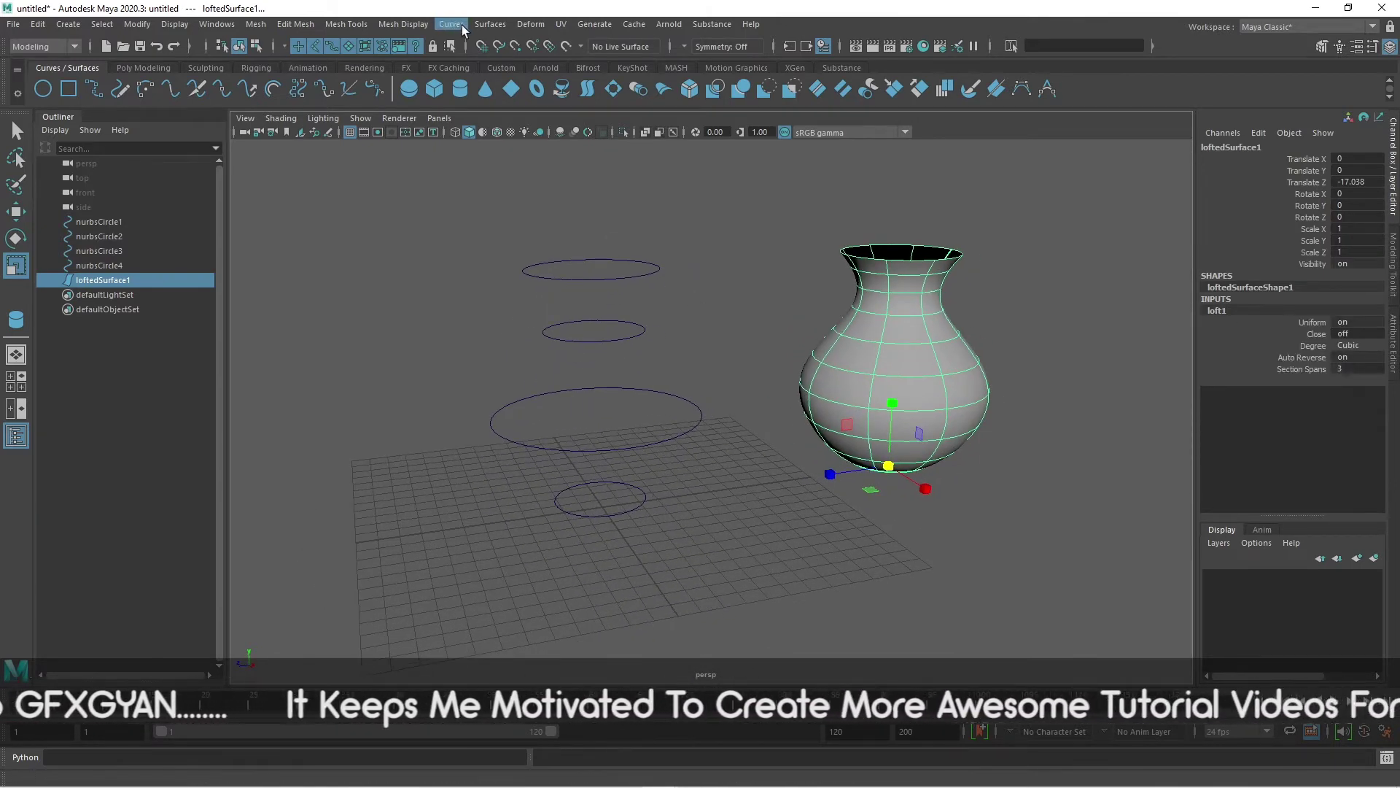
click(484, 24)
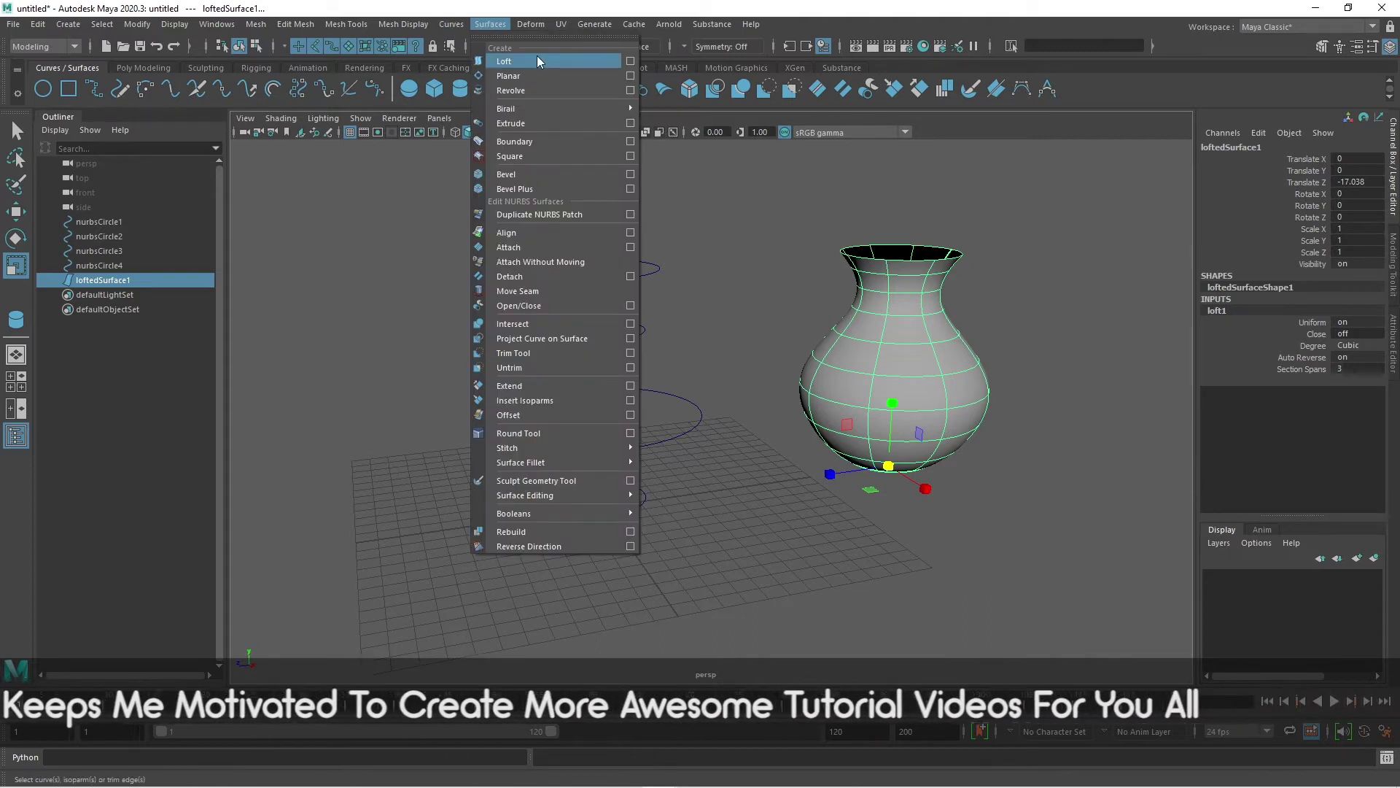
click(631, 61)
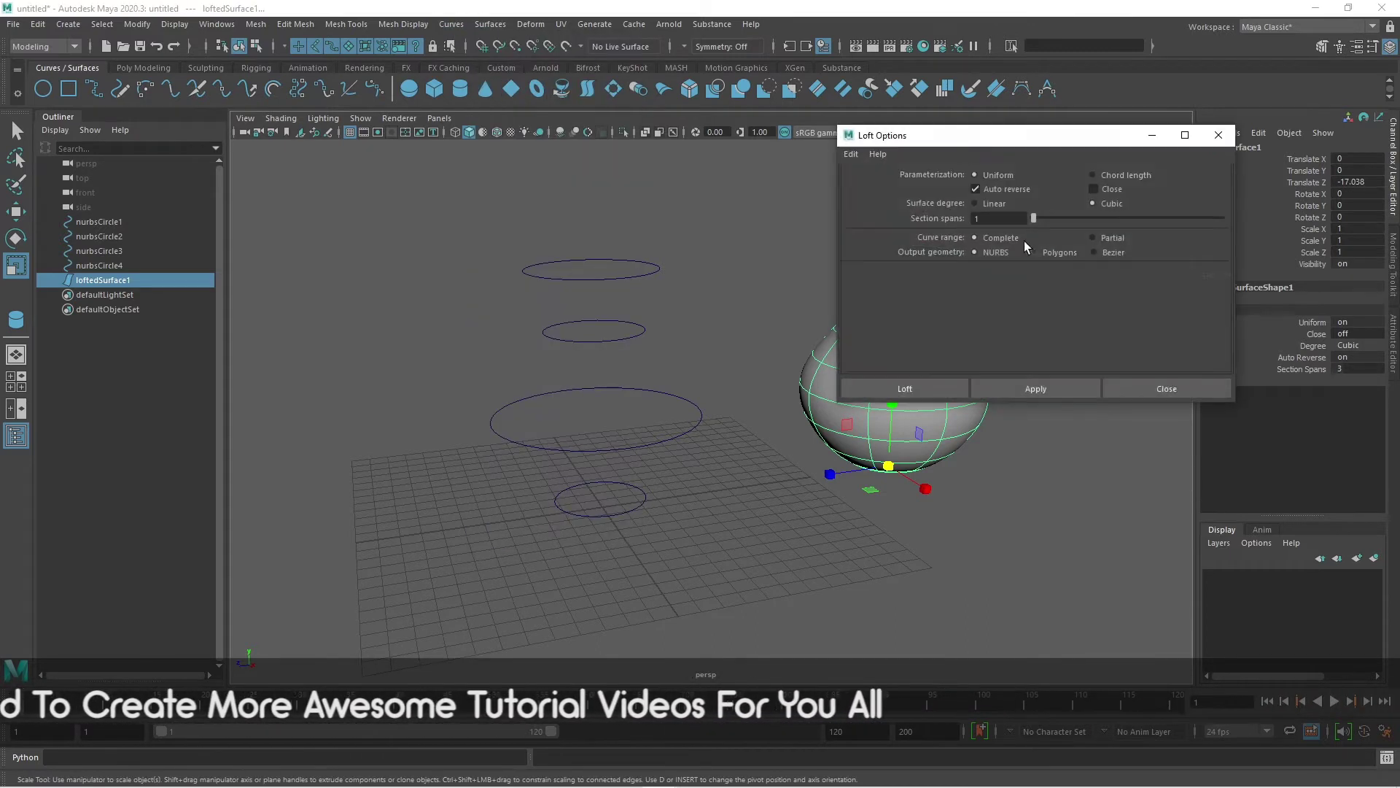
drag(978, 143, 1010, 119)
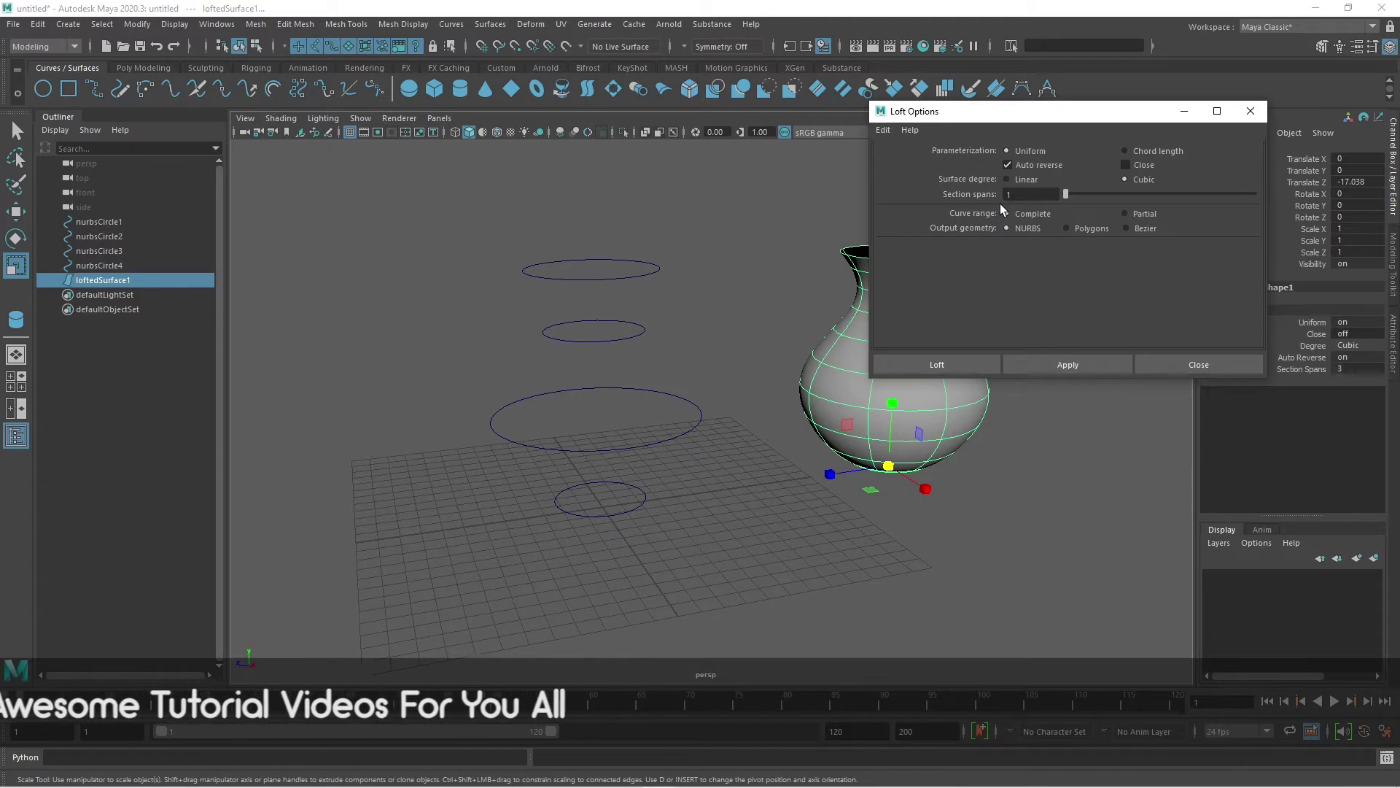
click(879, 132)
click(904, 162)
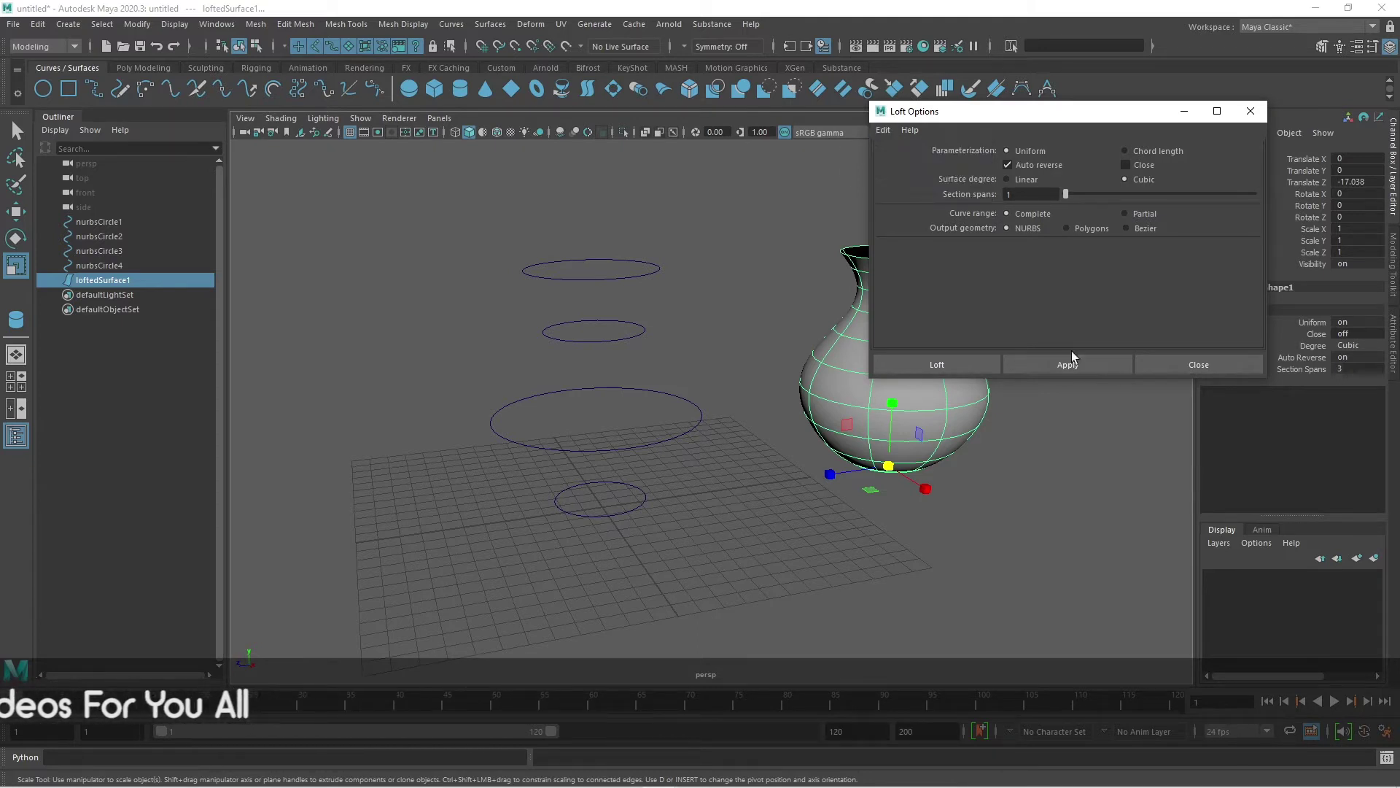
Set the Loft options' parameterization to Chord length, keeping both the vase and the circles in view
scroll(699, 509, up, 2)
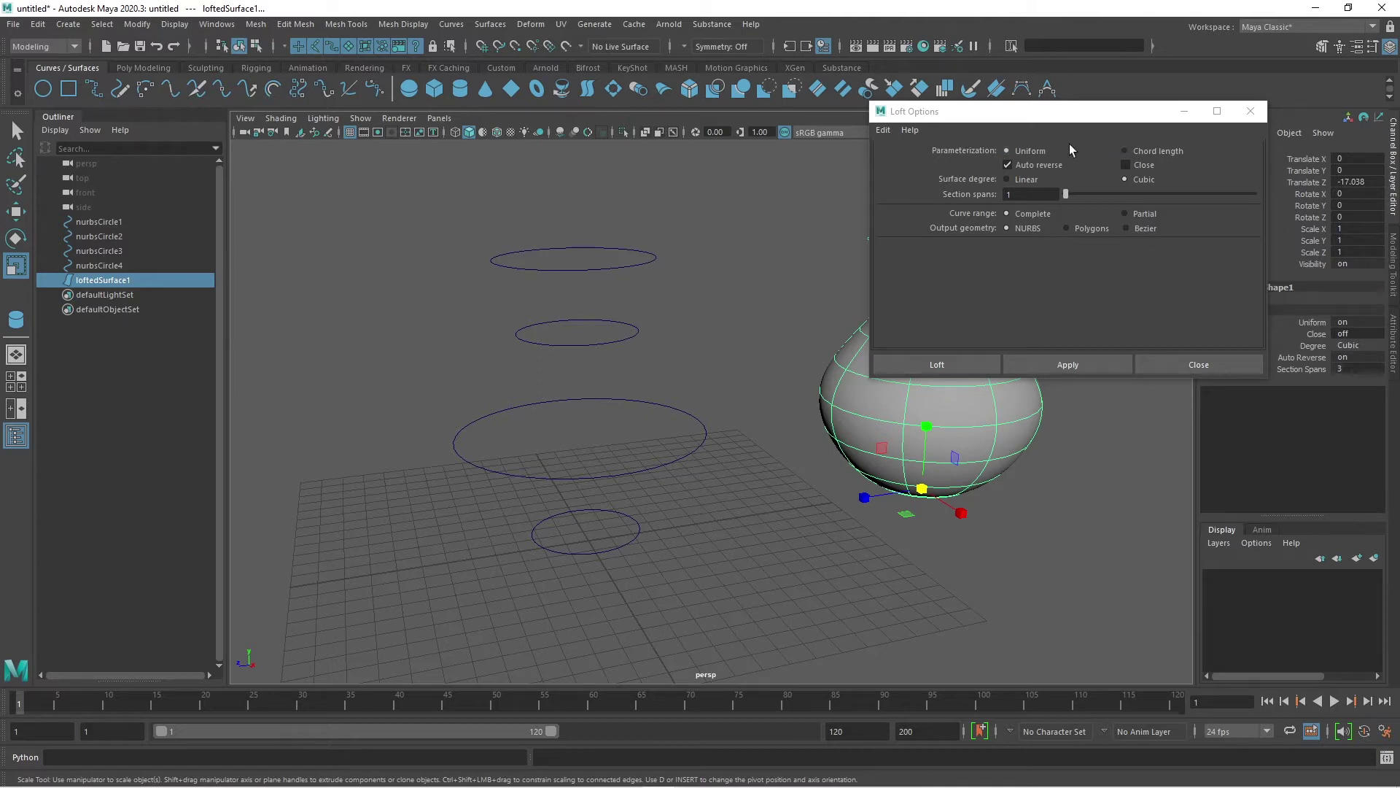
alt+drag(712, 275, 567, 493)
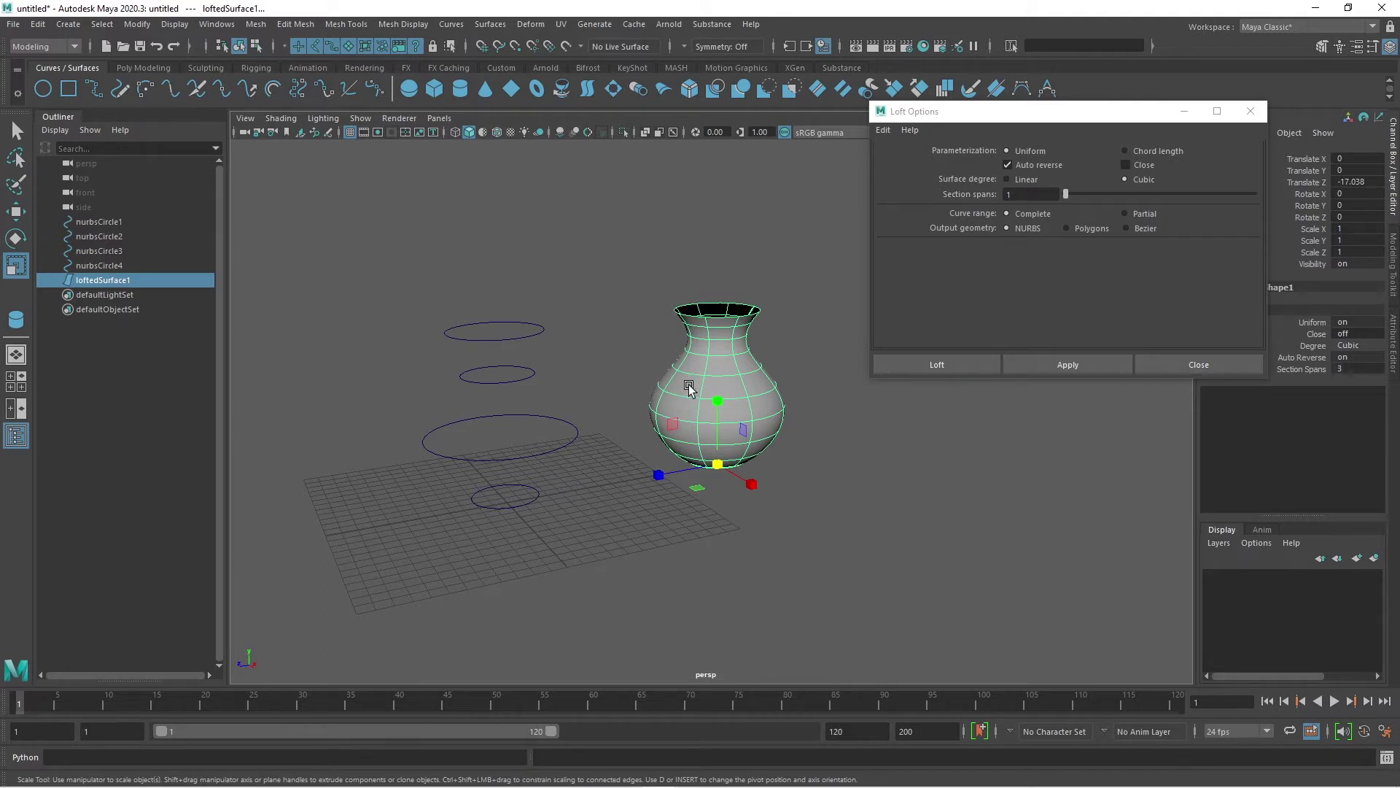
drag(991, 111, 940, 112)
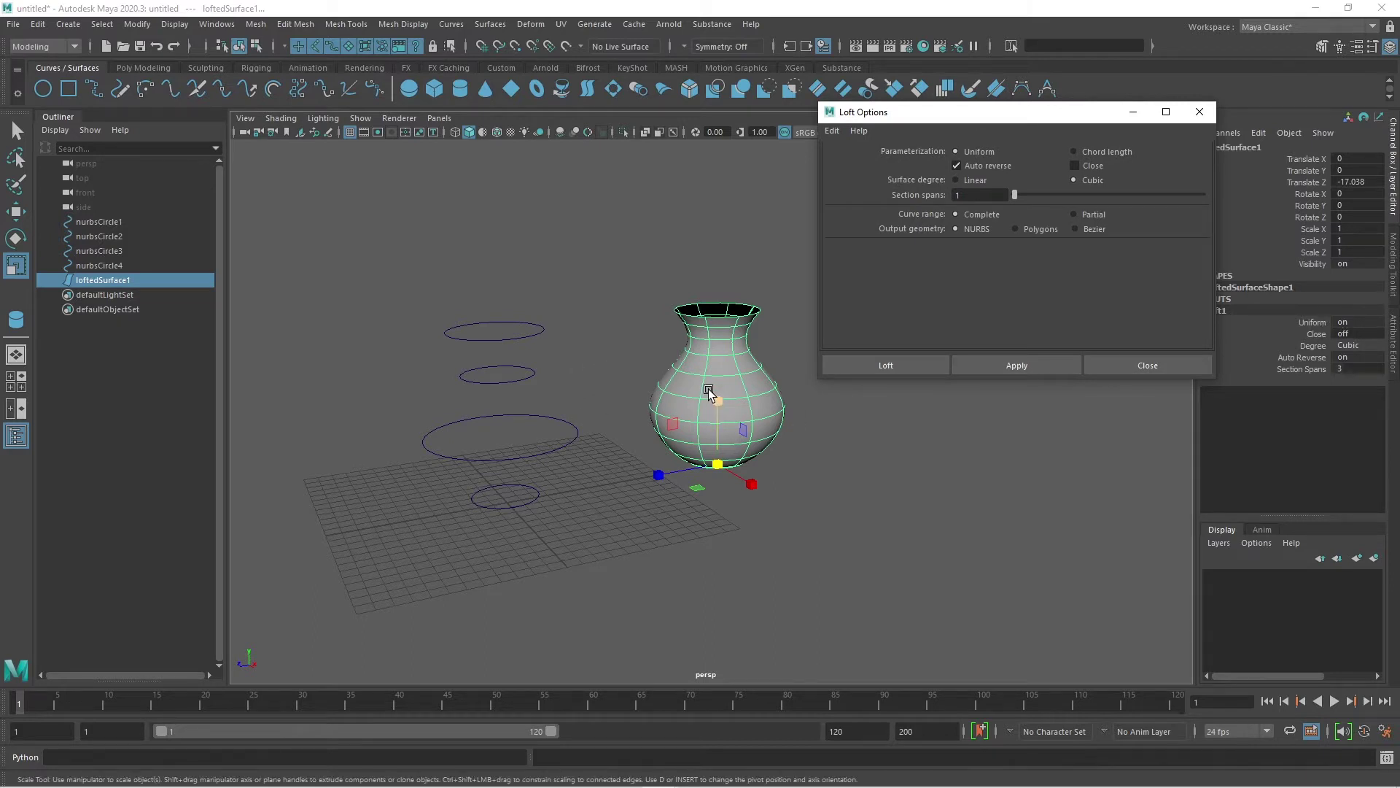
drag(991, 116, 991, 139)
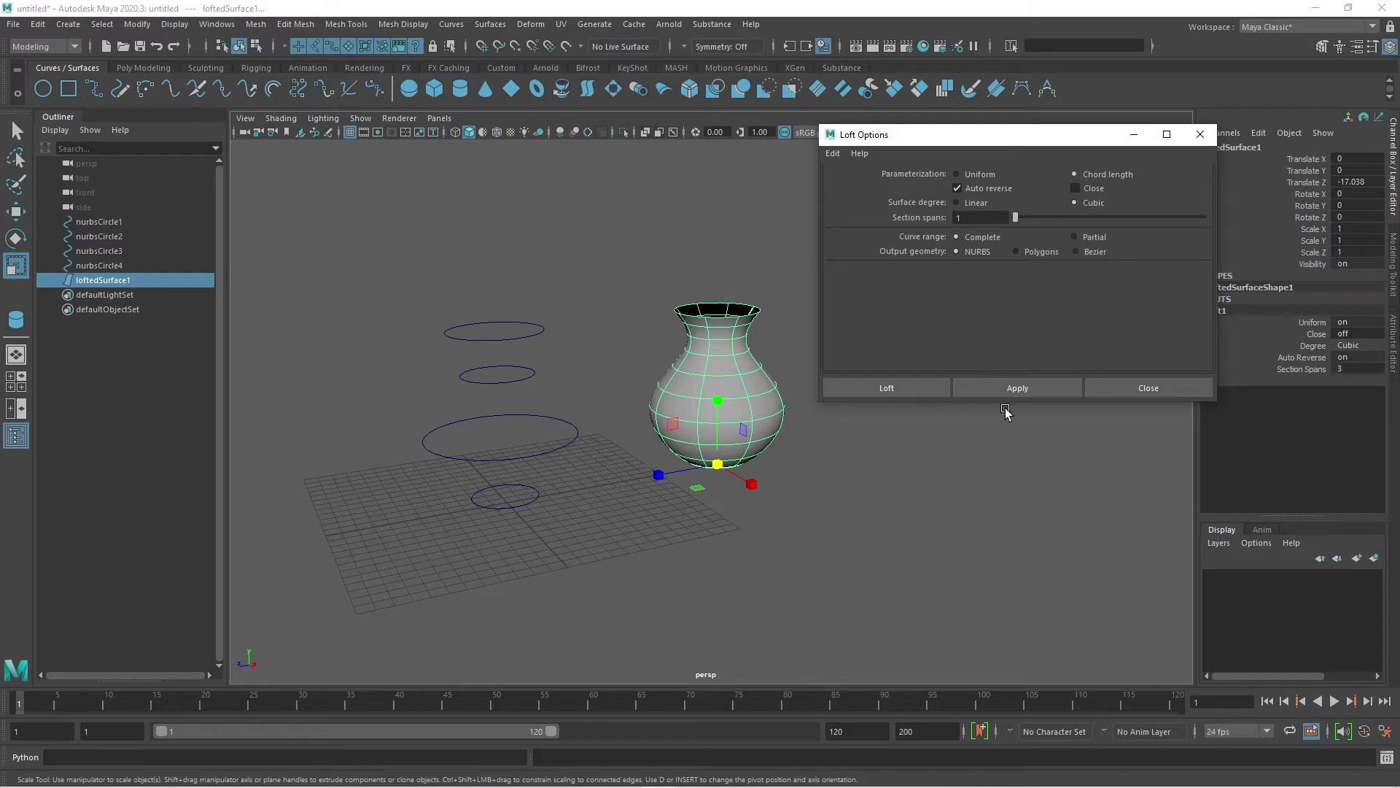
Loft a second surface through the four circles, selected in order from the bottom to the top
click(504, 485)
drag(565, 420, 589, 470)
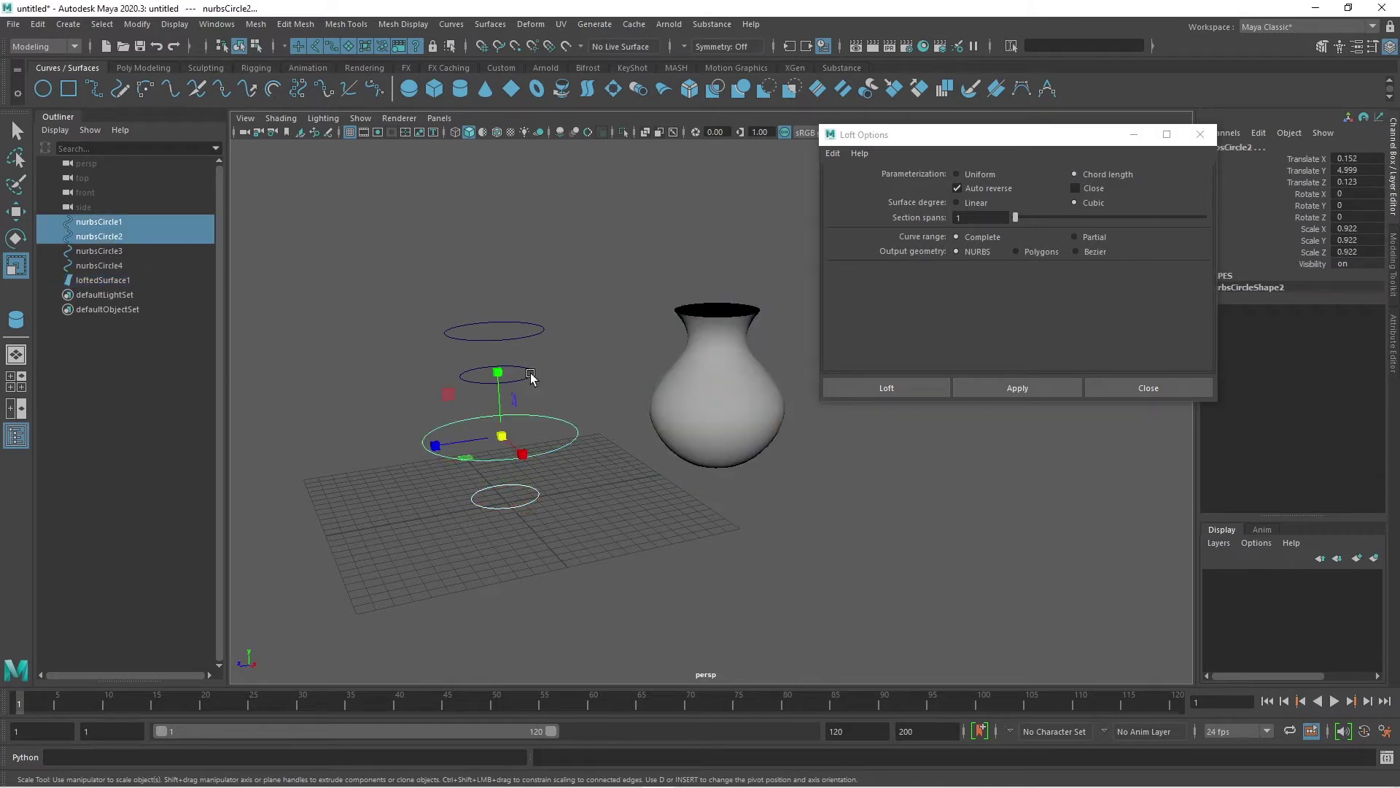
shift+click(533, 375)
shift+click(543, 330)
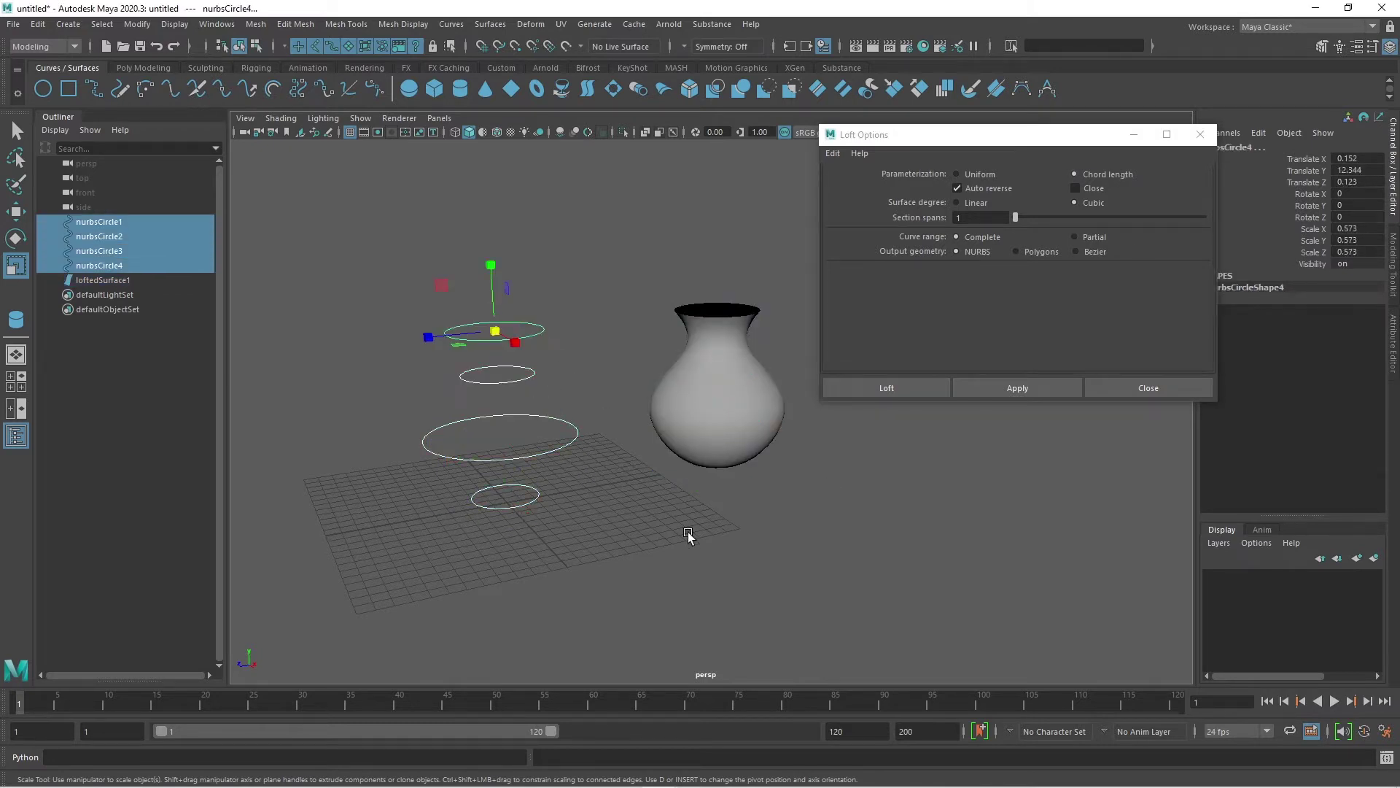
click(1056, 385)
Move the new vase beside the first to about X 13.46, Z -16.93, and set its Section Spans to 3
key(w)
drag(461, 524, 865, 550)
click(1298, 370)
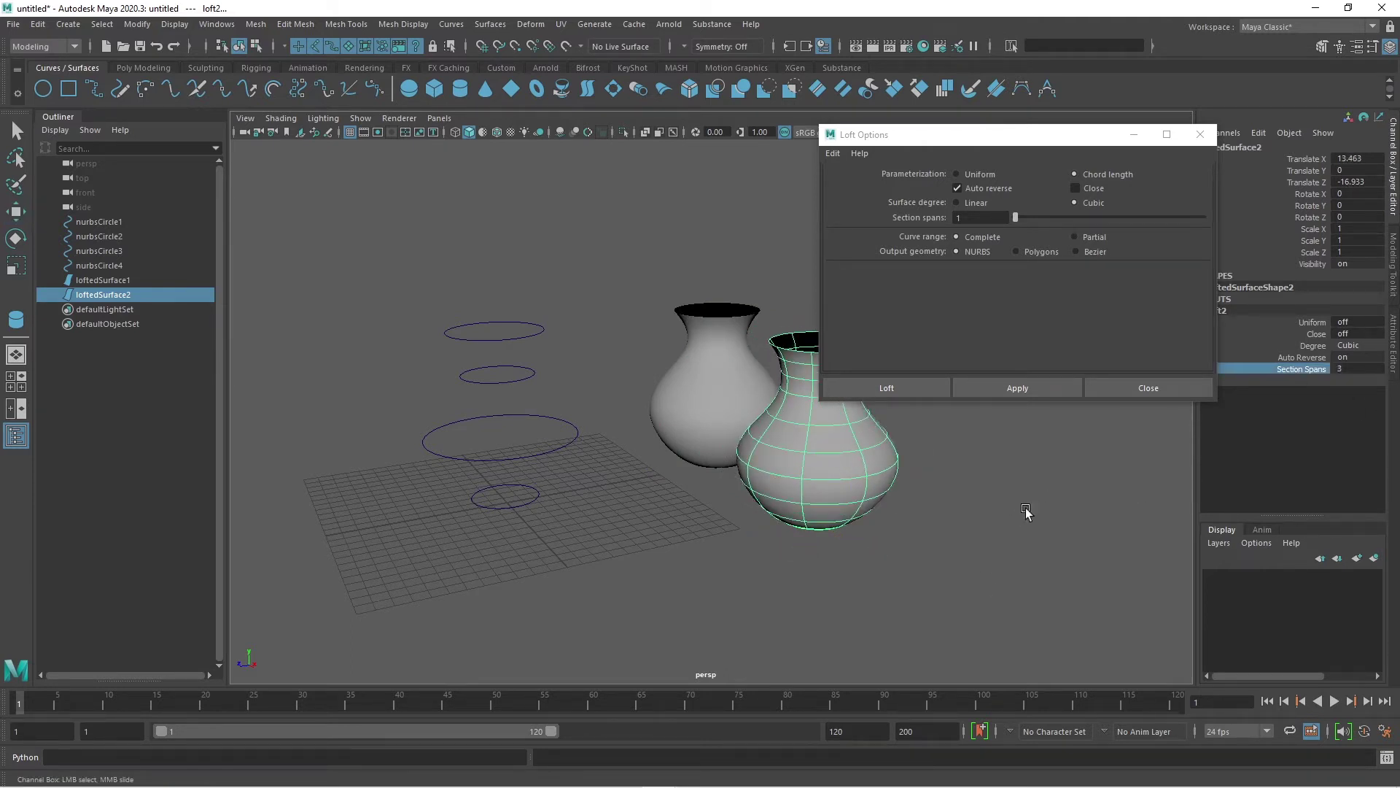
Compare the shapes of the uniform and chord-length vases side by side in the perspective view
click(685, 392)
shift+click(875, 491)
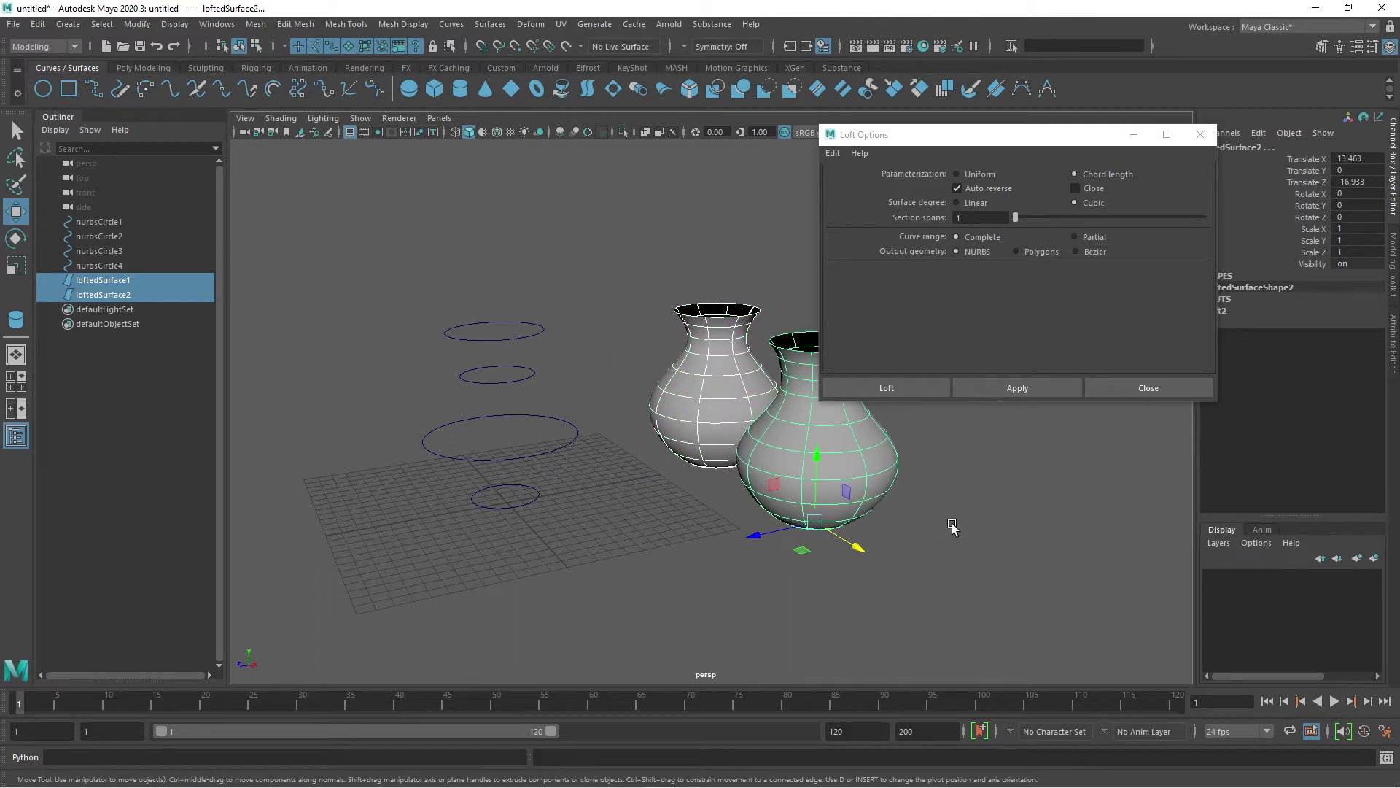
click(956, 525)
alt+drag(955, 525, 665, 416)
alt+drag(757, 532, 789, 537)
scroll(774, 566, up, 3)
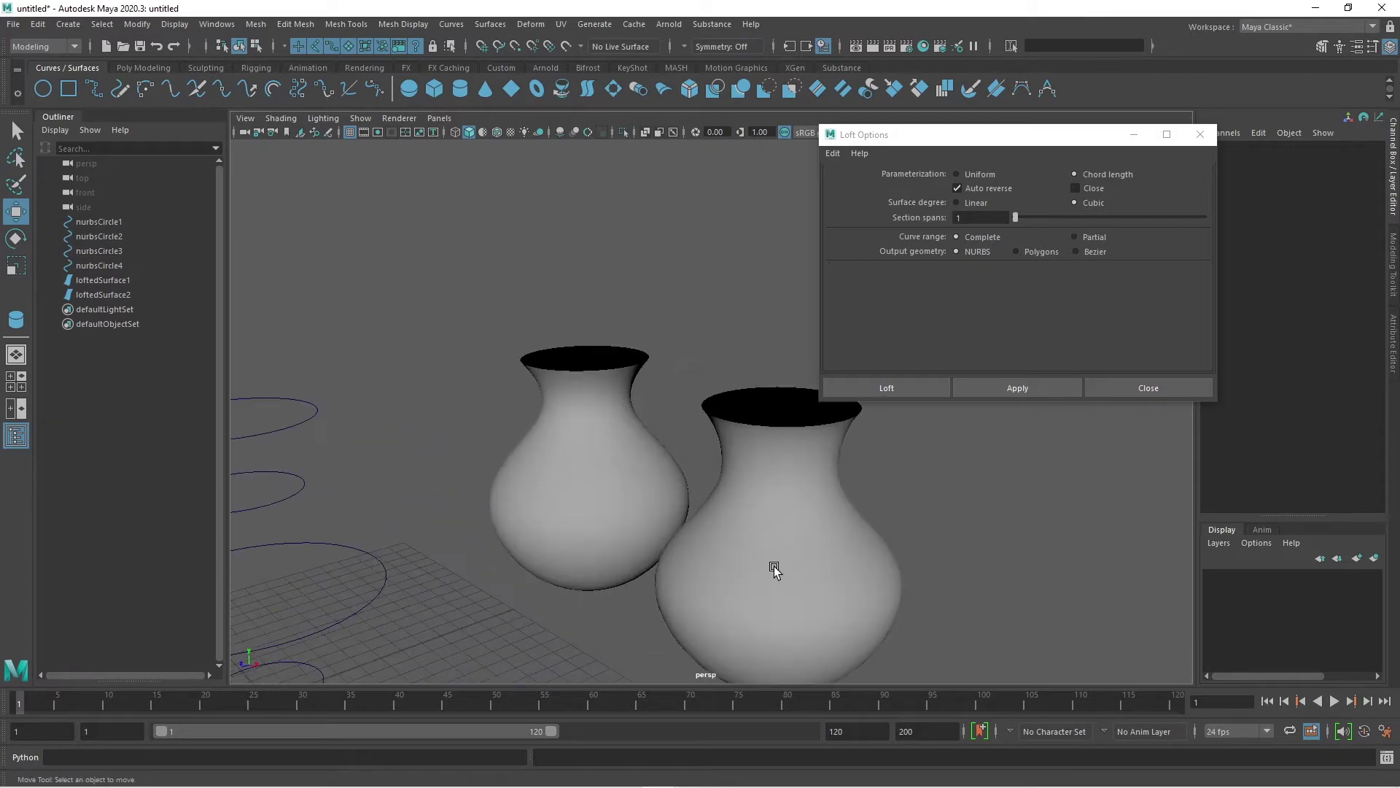
alt+middle_drag(774, 566, 787, 493)
mouse_move(723, 581)
alt+mouse_down()
mouse_move(785, 580)
mouse_move(703, 588)
alt+mouse_up()
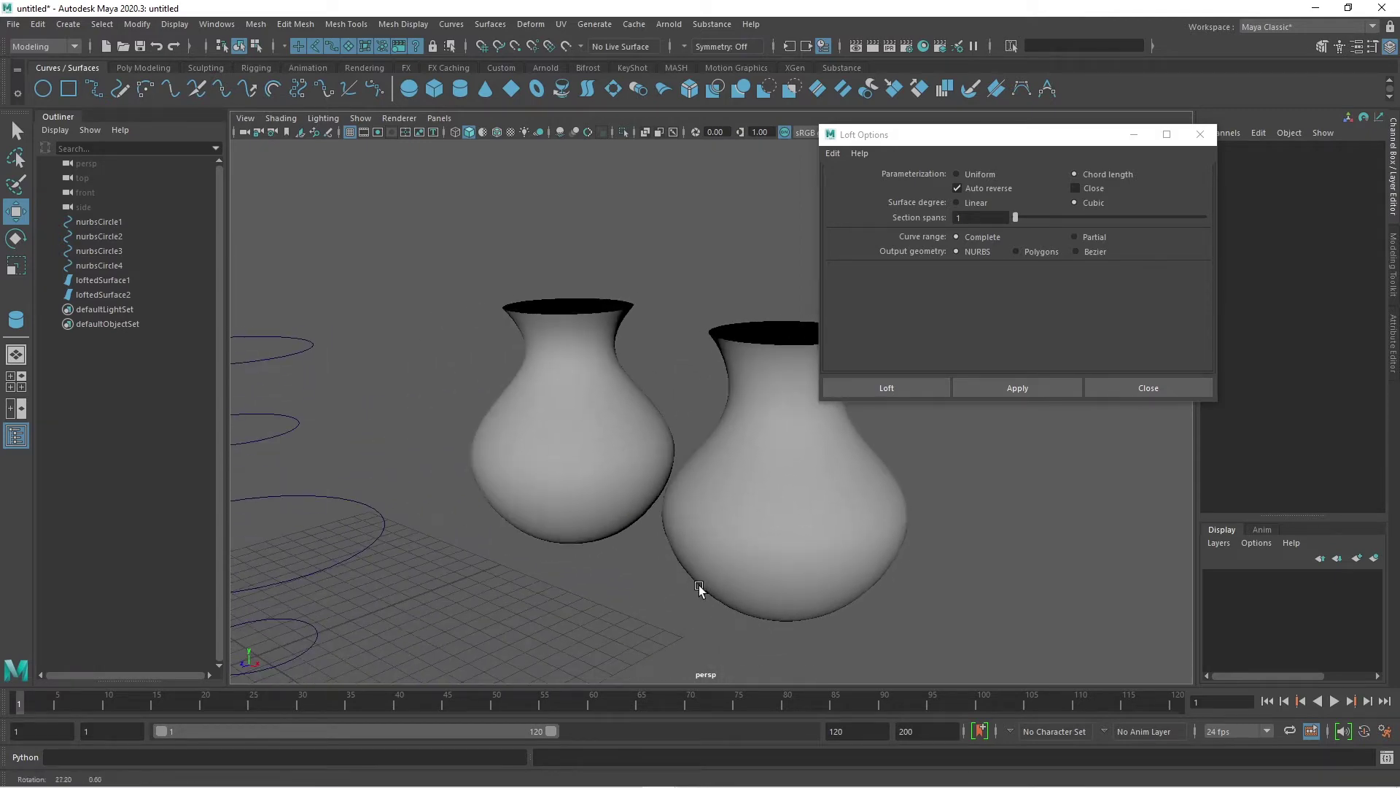
Switch to the front view and compare the profiles and isoparm spacing of both selected vases
key(space)
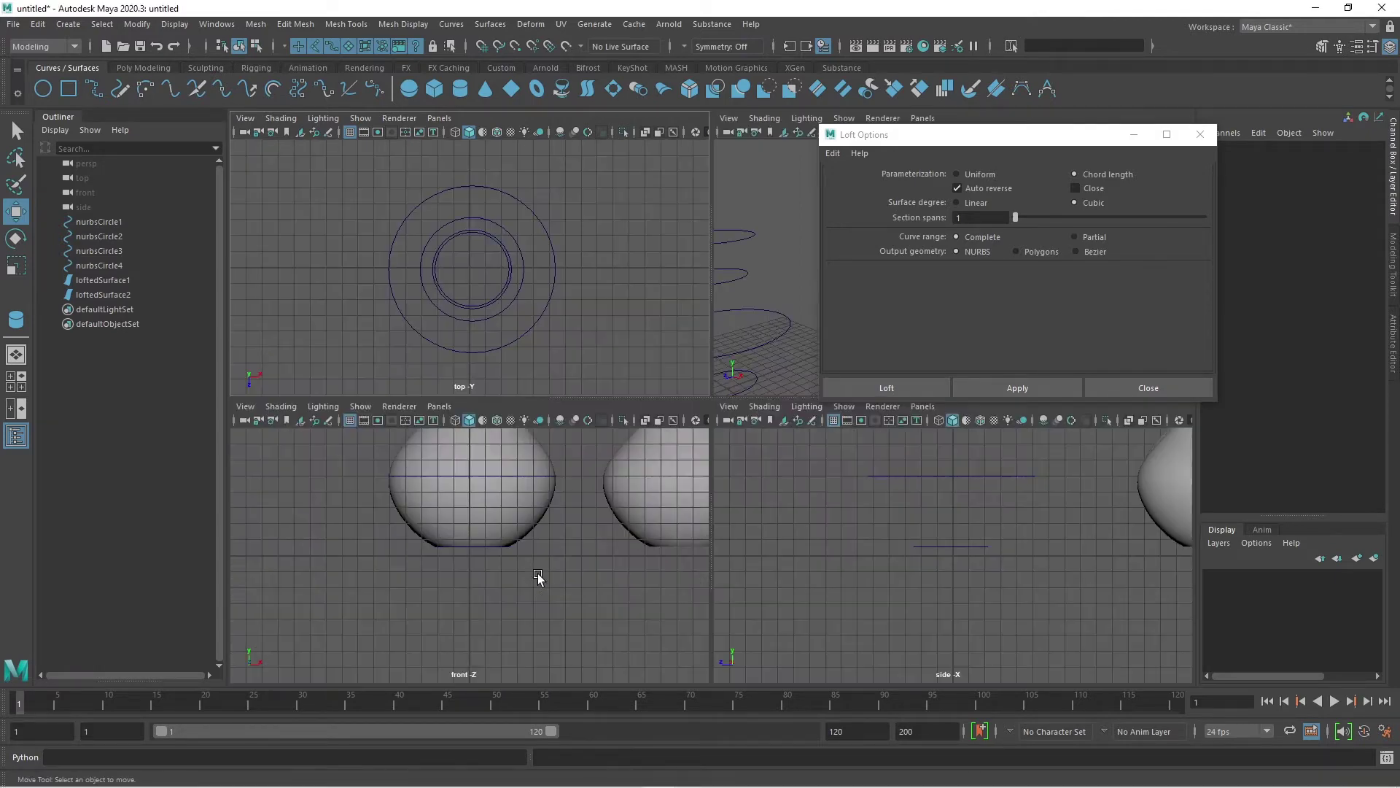
key(space)
alt+middle_drag(601, 625, 657, 577)
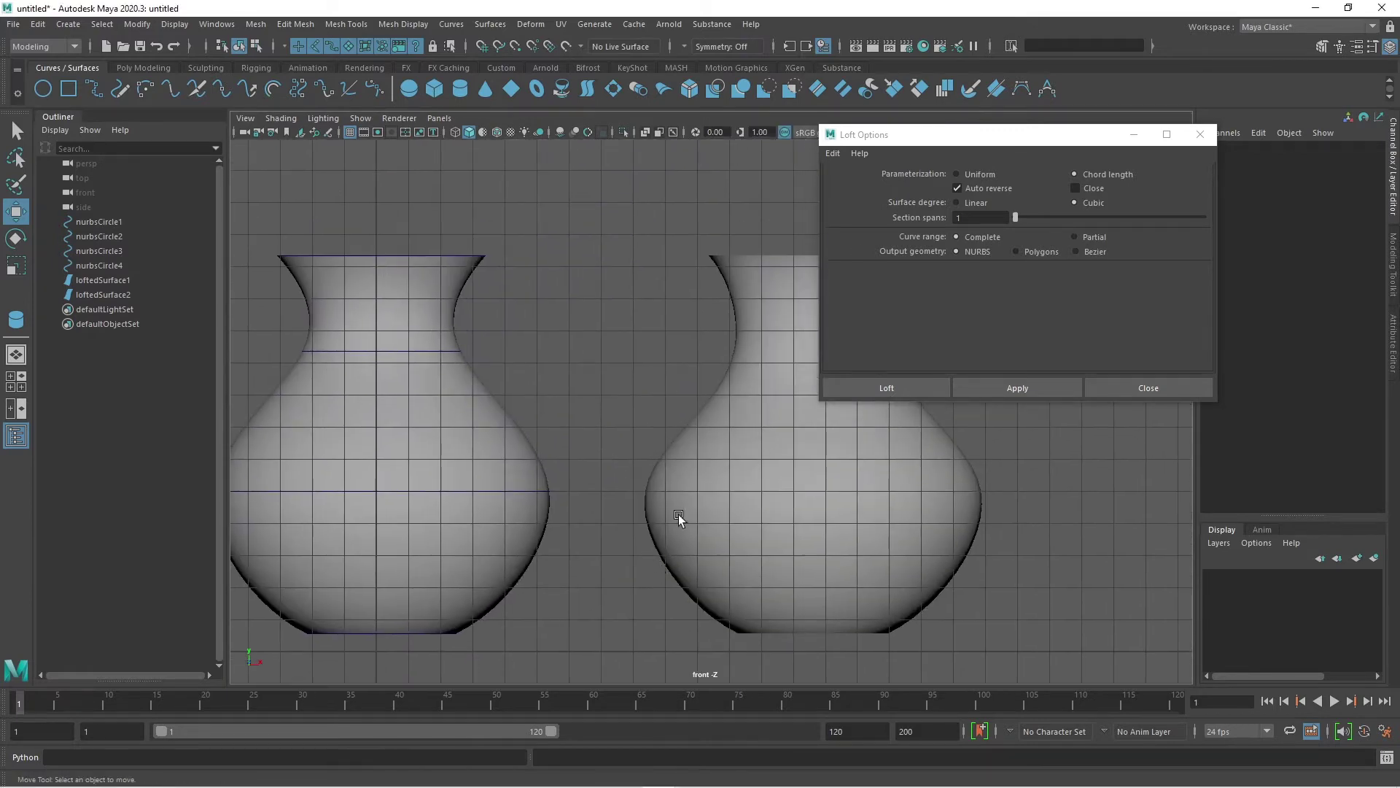
click(705, 467)
shift+click(500, 415)
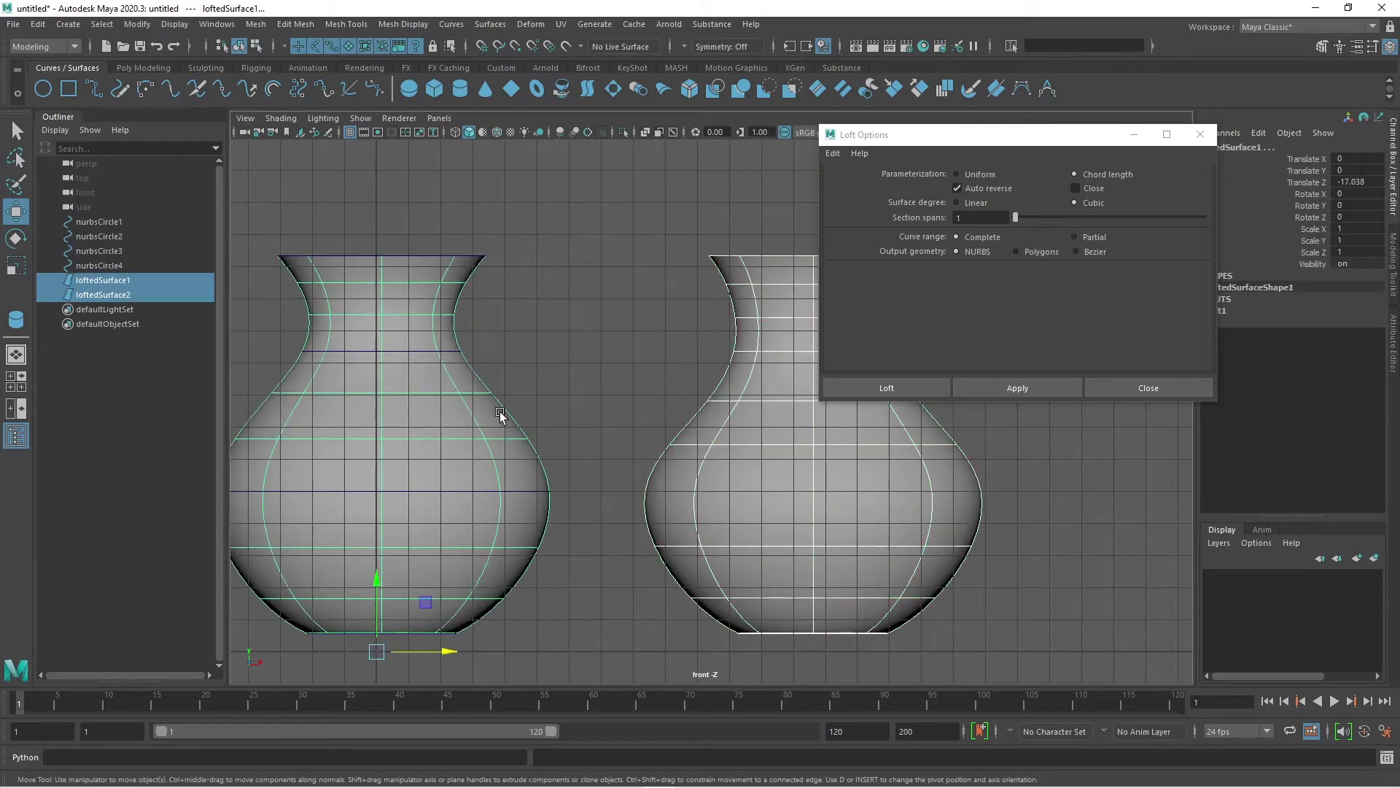
alt+middle_drag(670, 435, 681, 406)
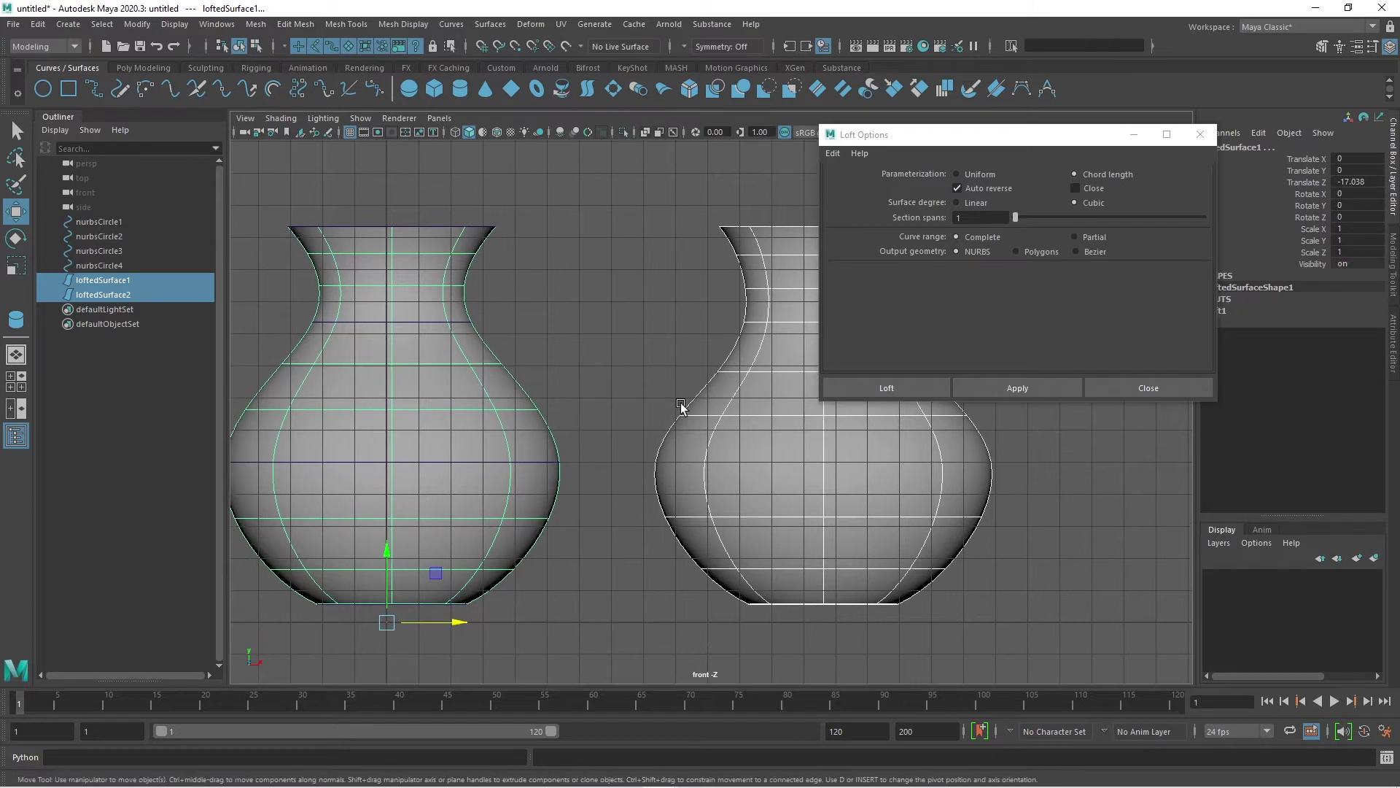
scroll(670, 519, down, 1)
alt+middle_drag(677, 520, 679, 568)
Select only the first vase and display its loft settings, with the Loft options still open
click(496, 435)
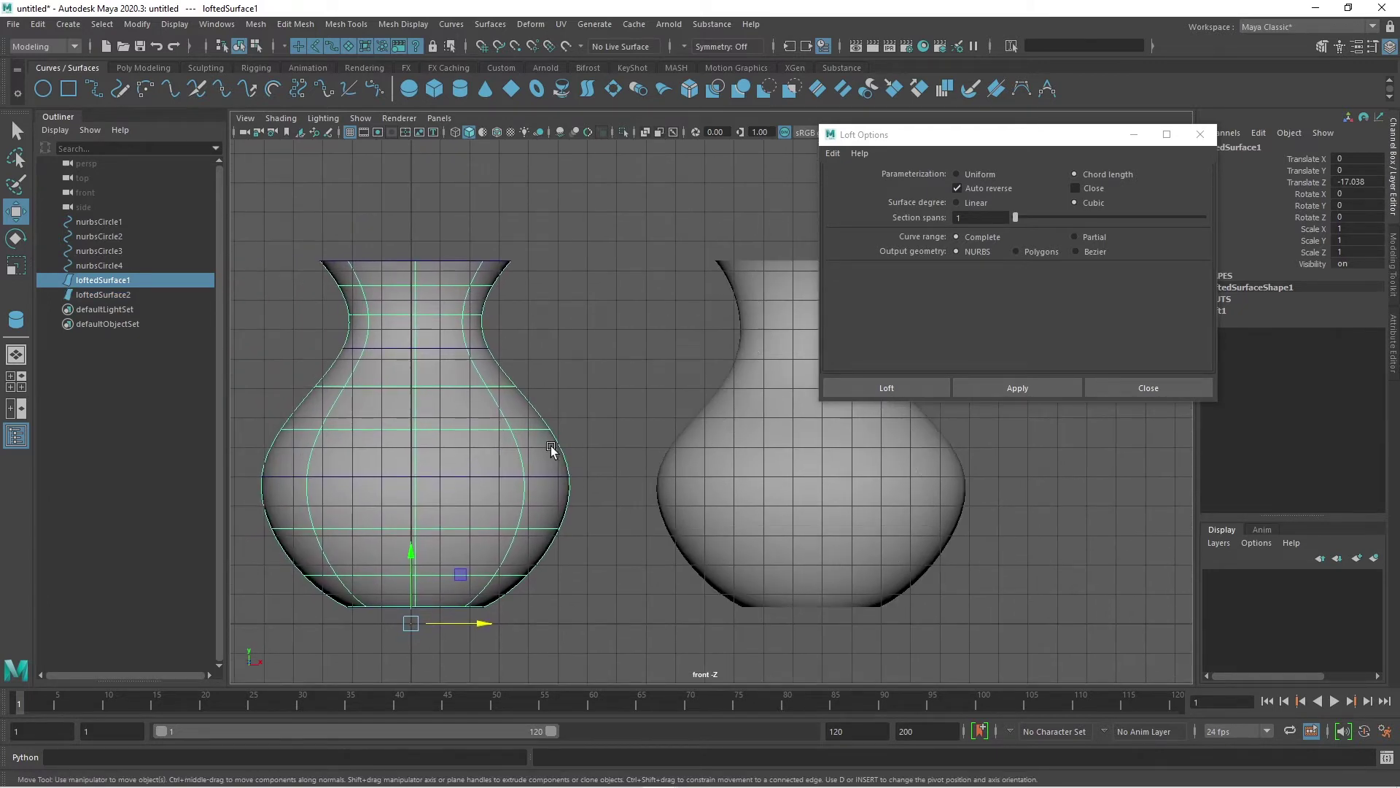
drag(1087, 137, 1045, 116)
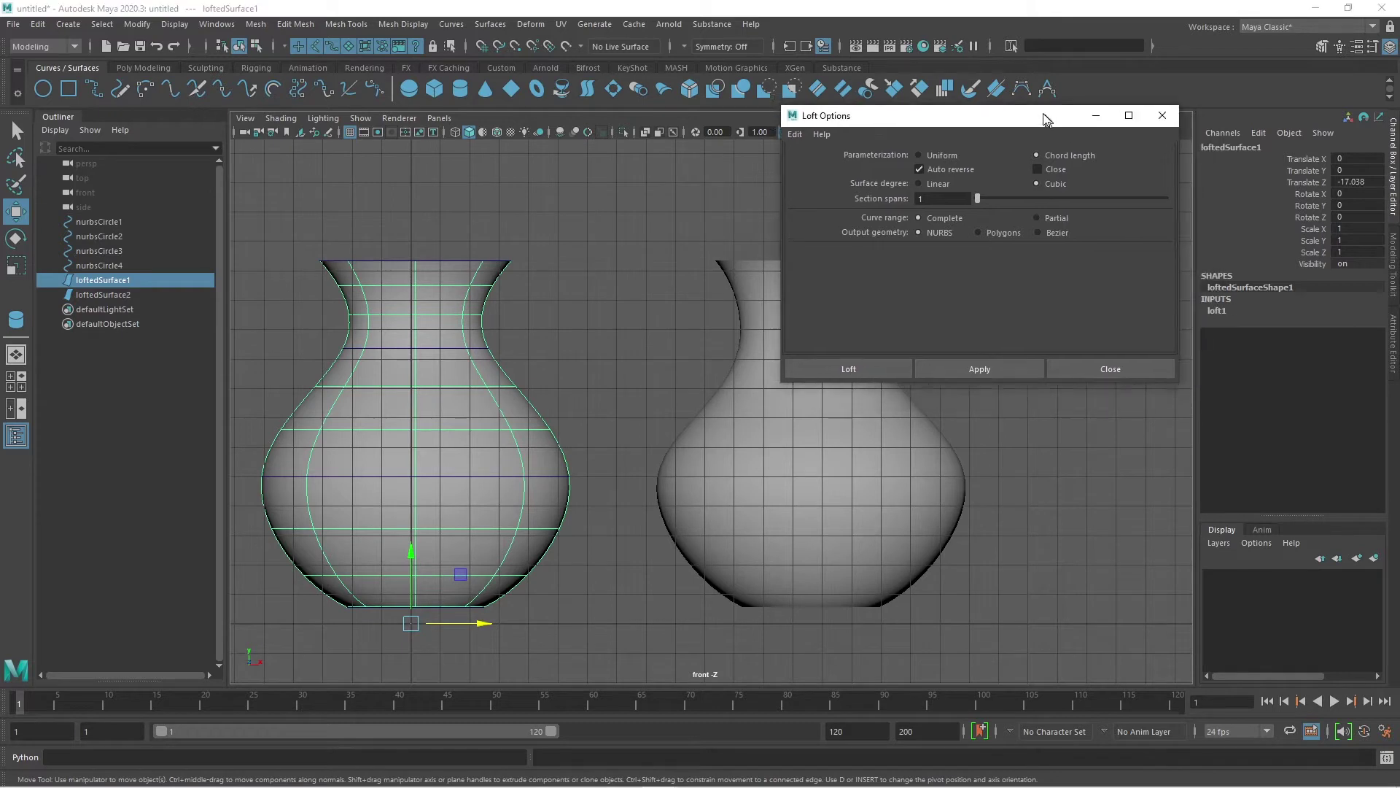
click(1215, 310)
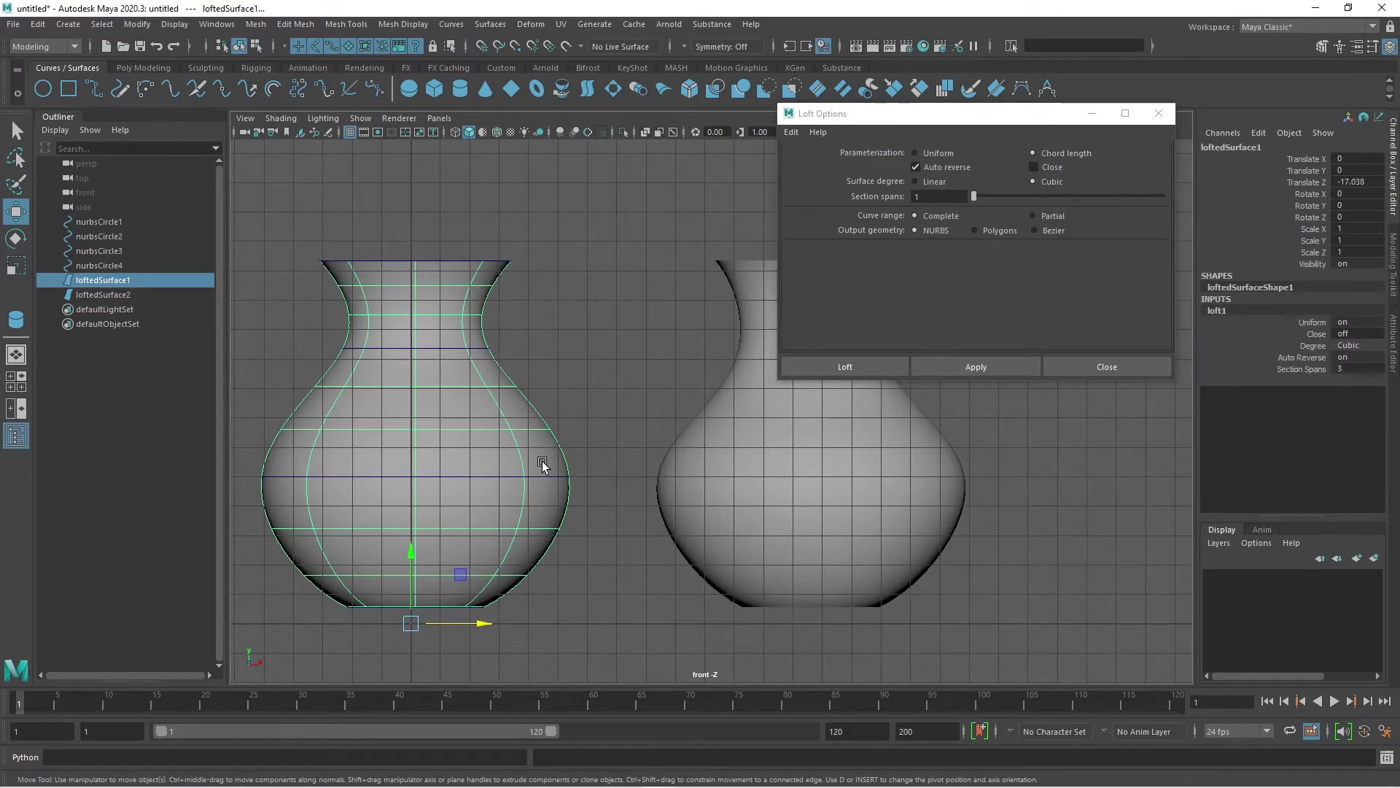
Hide the grid in the front view for a cleaner look at the vase profiles
scroll(541, 461, up, 2)
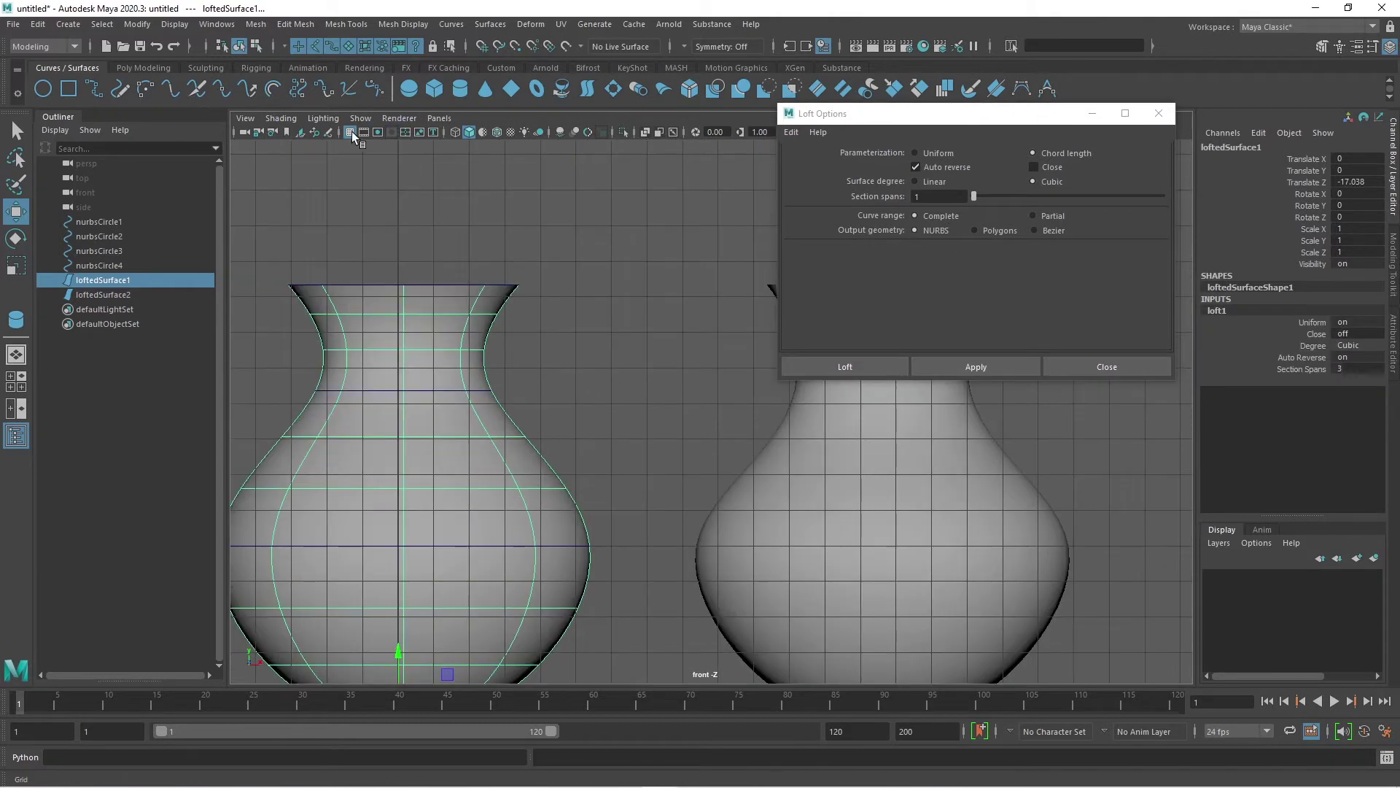
click(351, 133)
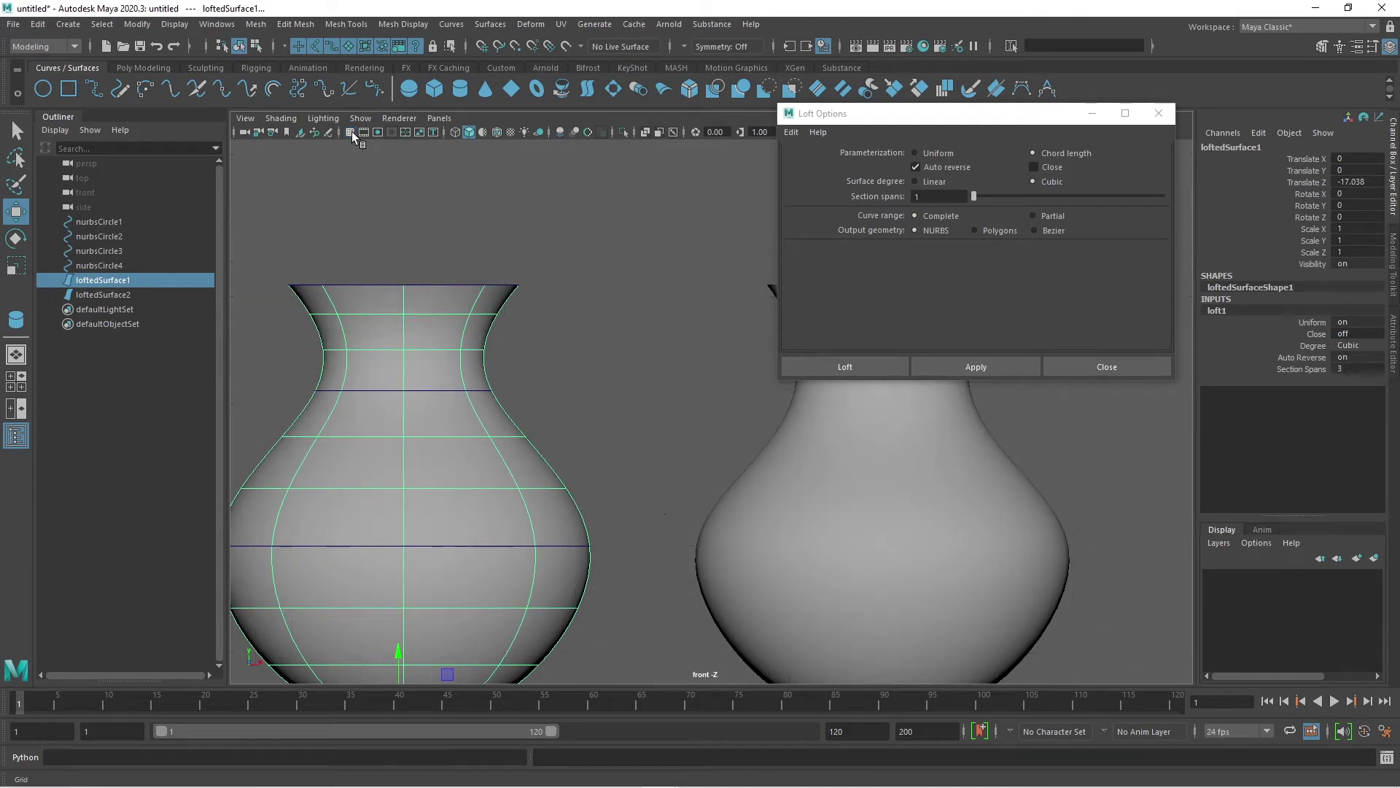
alt+middle_drag(611, 549, 616, 458)
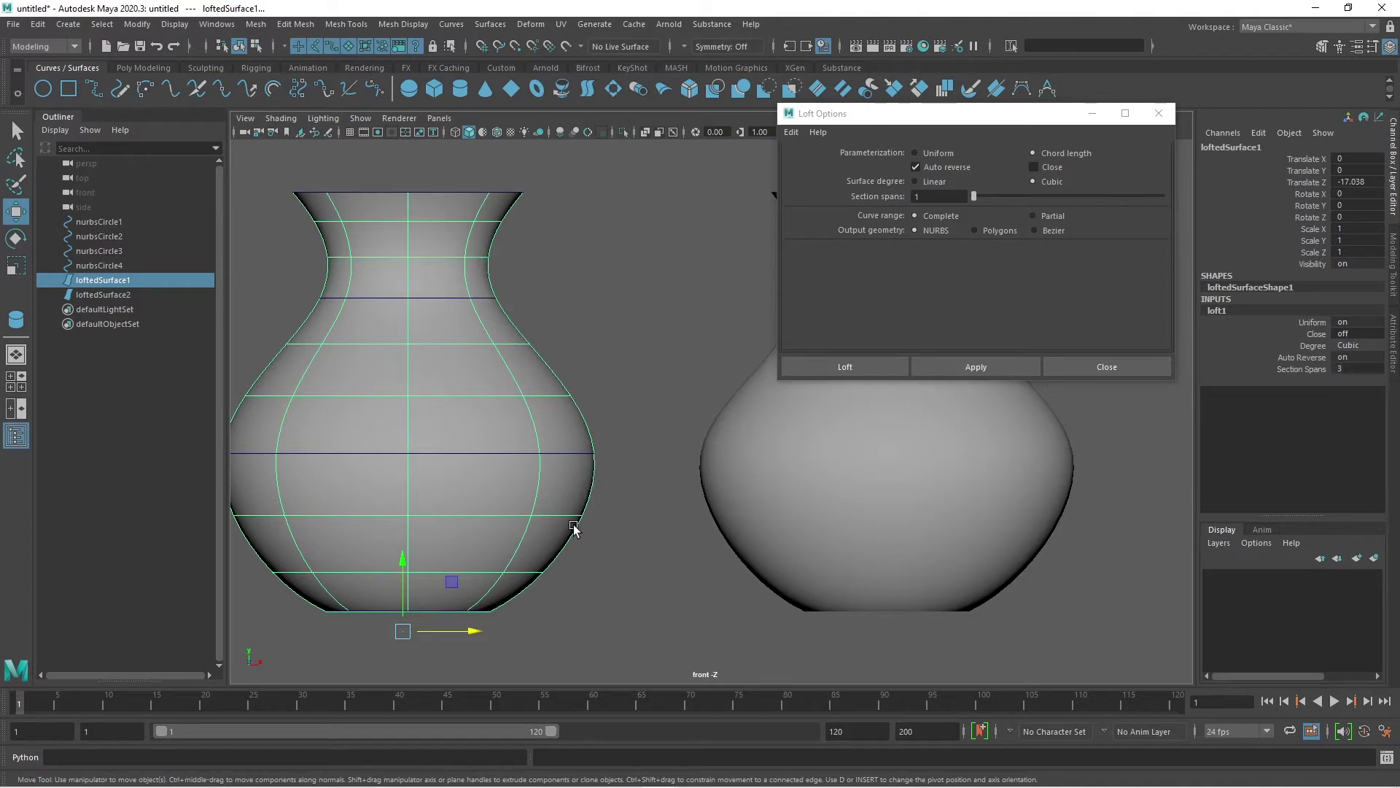
Inspect the second vase's isoparms in the front view, then compare them with the first vase's by selecting both
click(731, 519)
alt+middle_drag(835, 626, 665, 622)
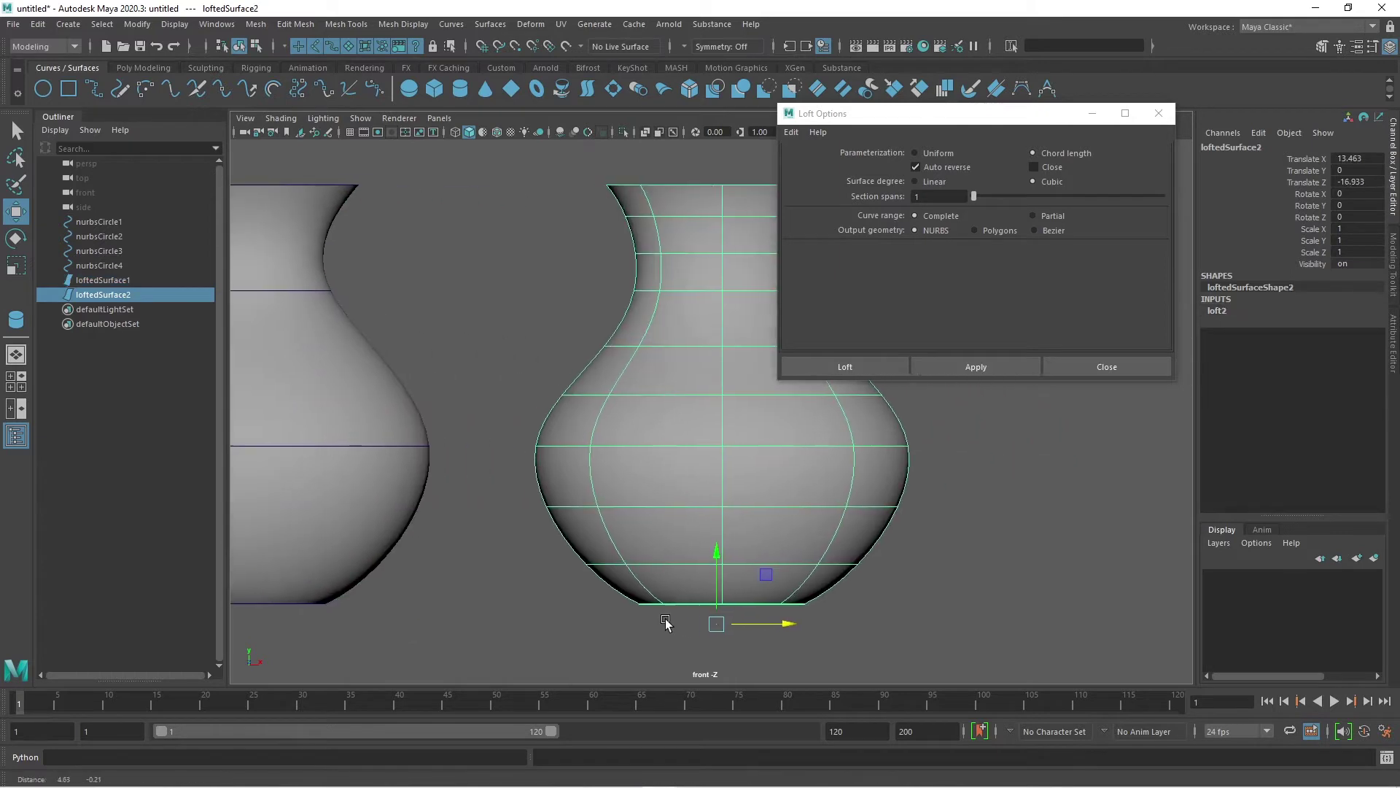
alt+middle_drag(568, 415, 535, 474)
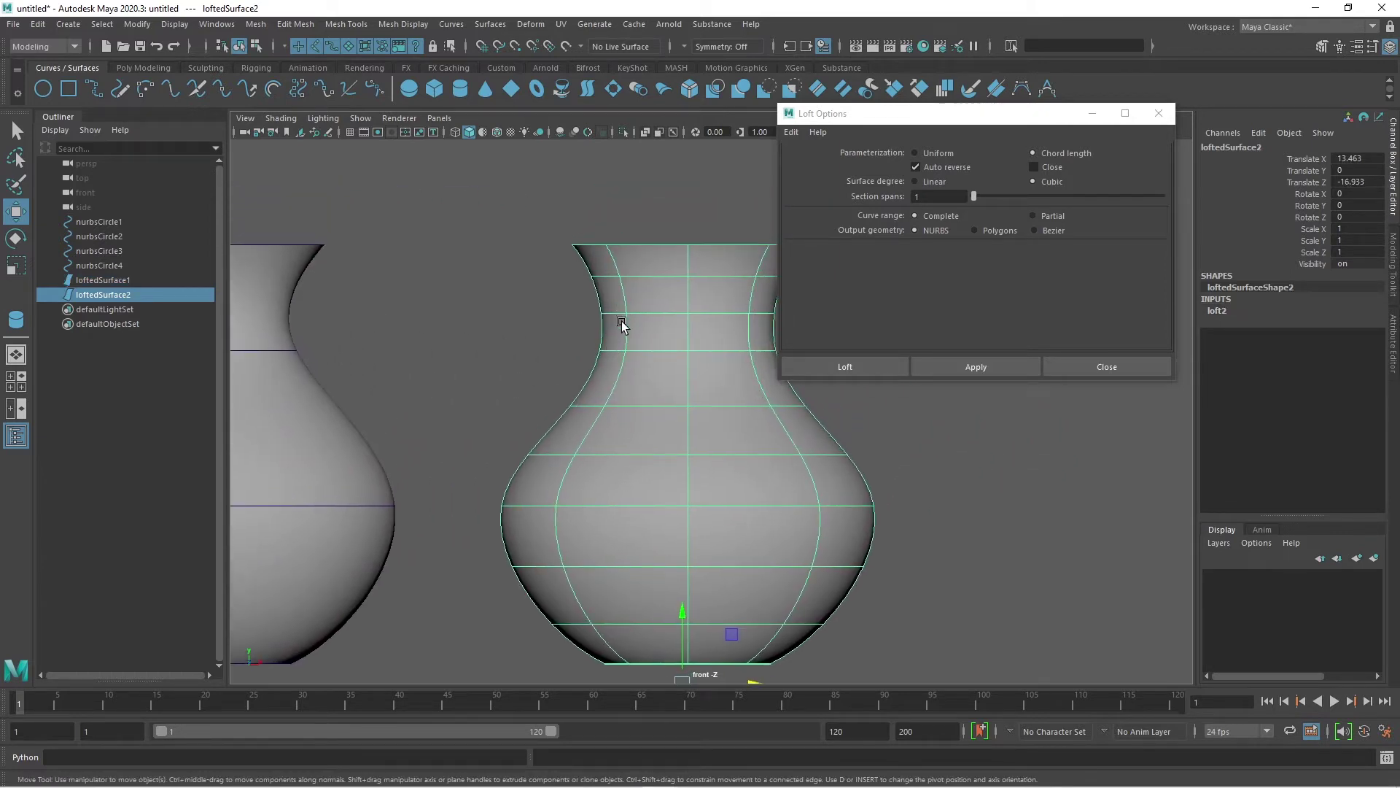
shift+click(340, 438)
alt+middle_drag(512, 429, 570, 458)
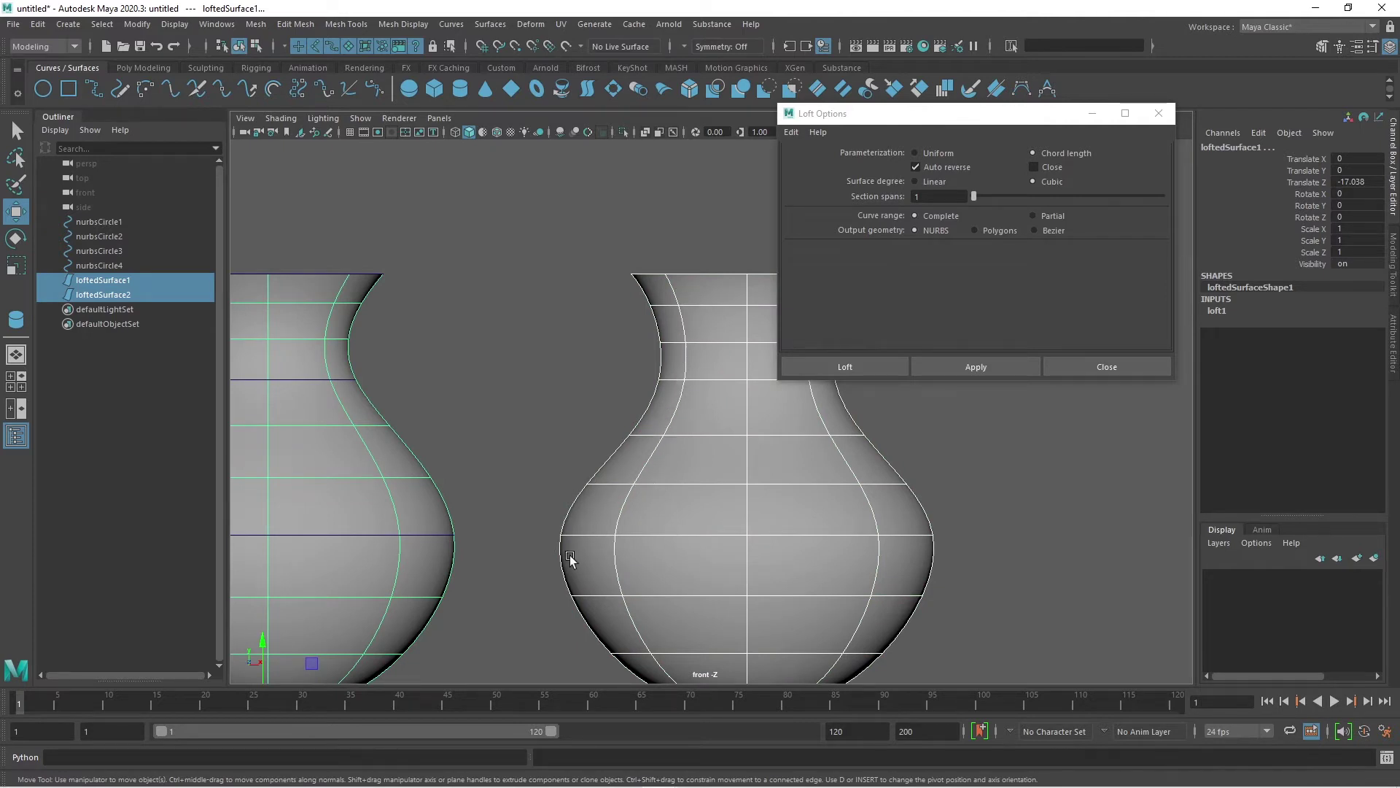
scroll(628, 526, down, 2)
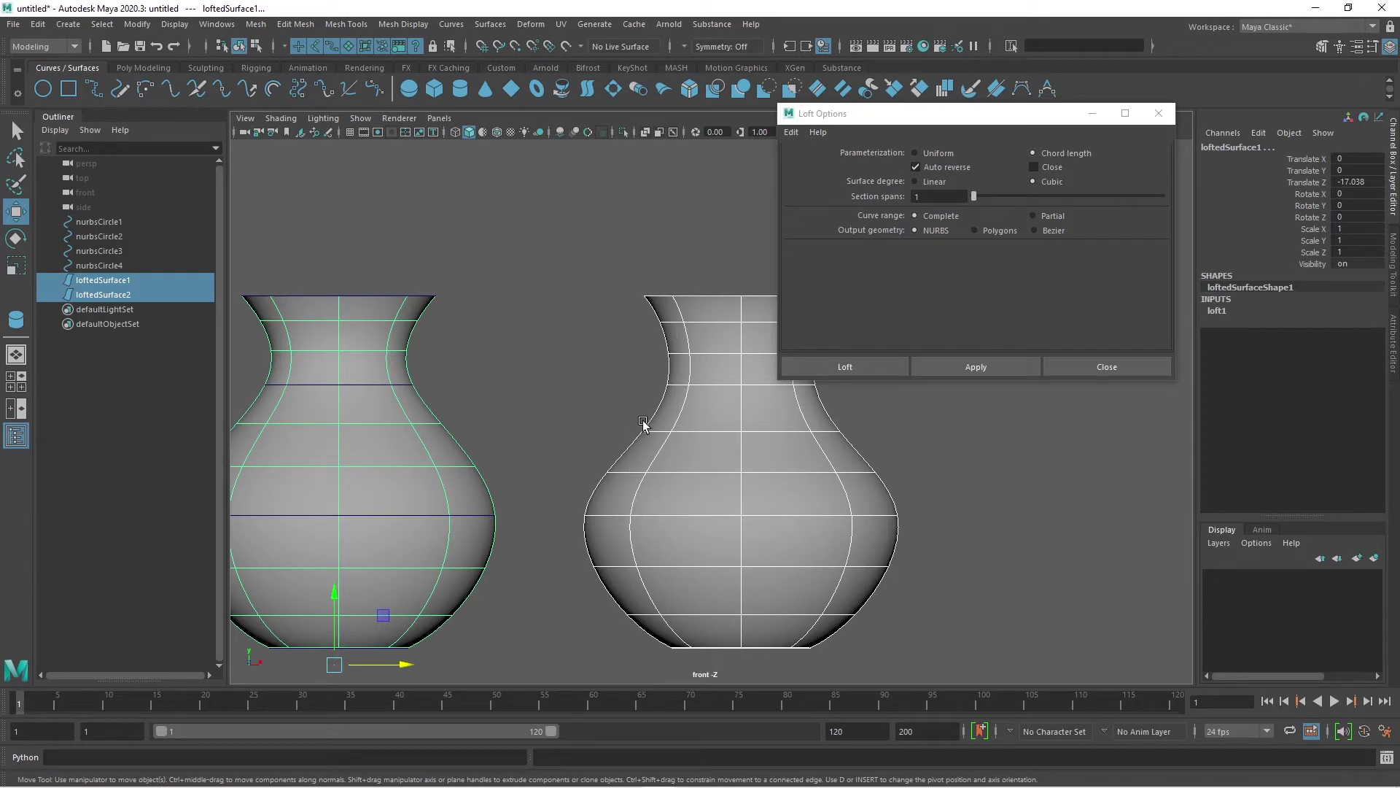
Return to the full perspective view with both vases deselected and close the Loft options
key(space)
drag(1014, 118, 464, 120)
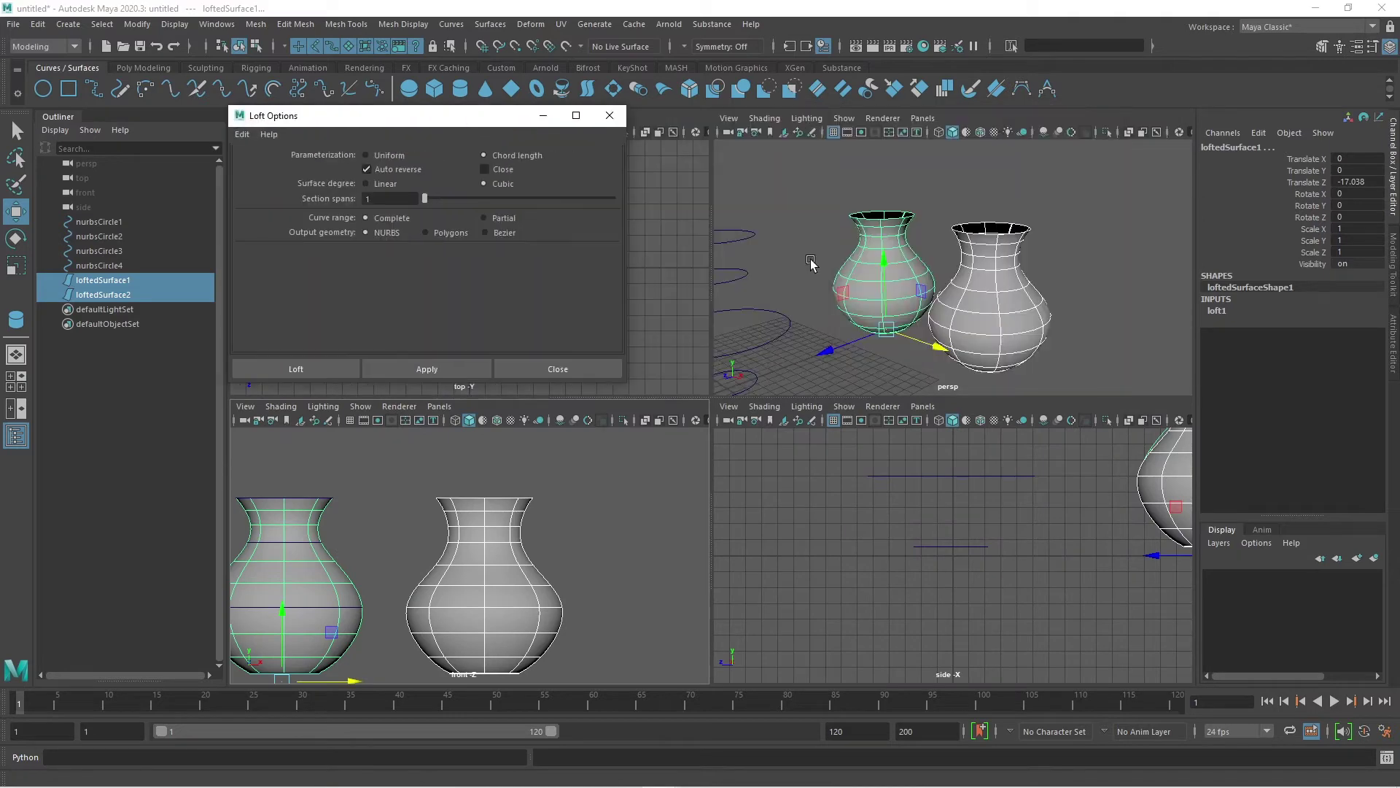
click(1069, 299)
key(space)
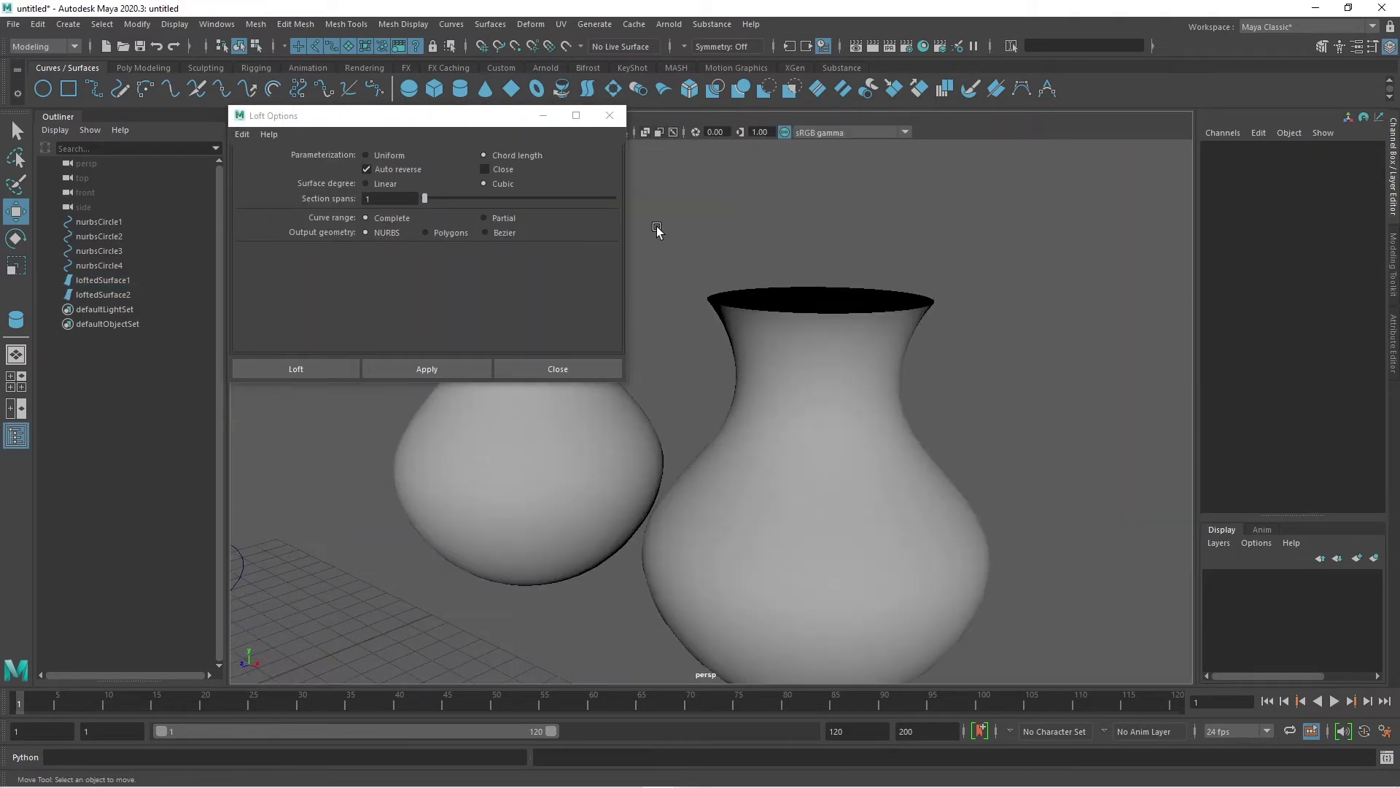
drag(501, 125, 126, 172)
click(178, 429)
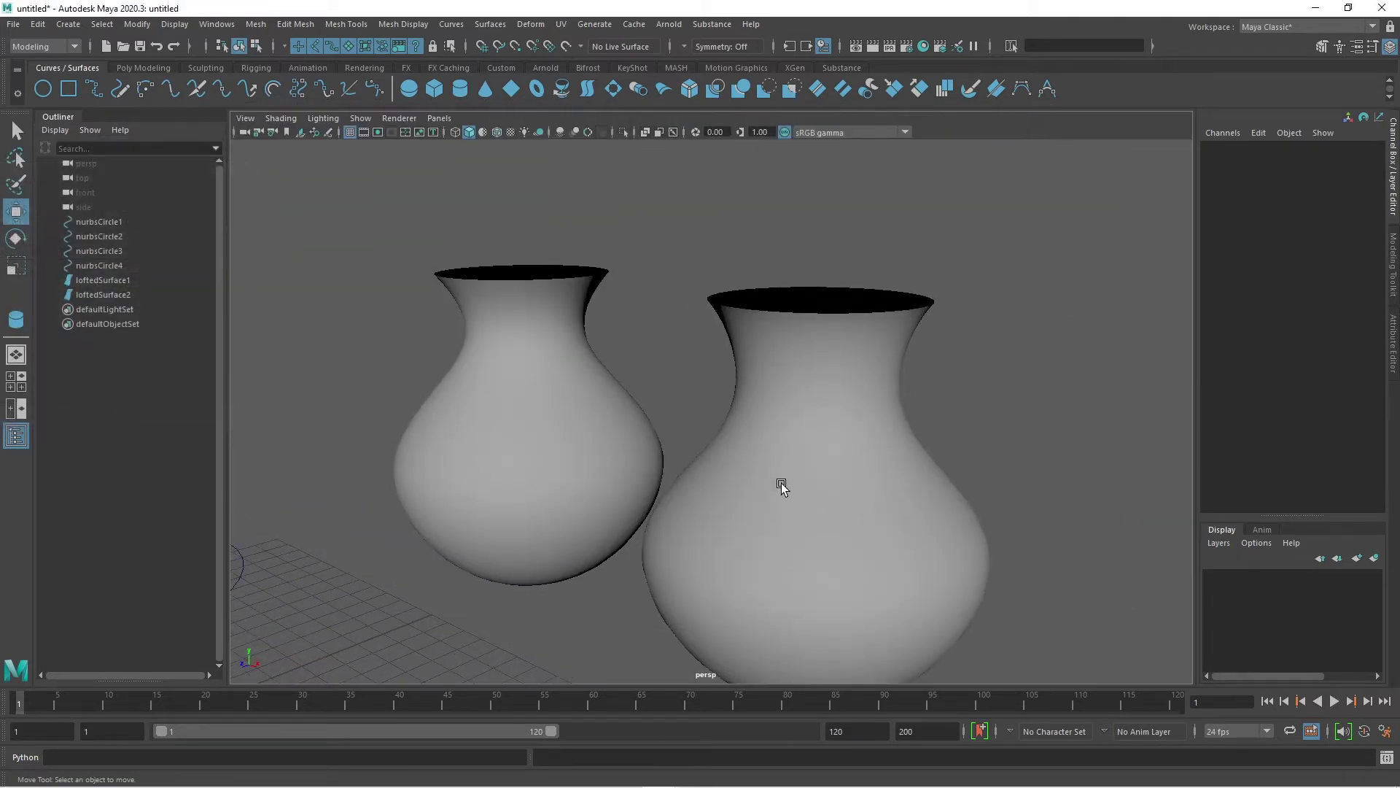
Check the Uniform setting in the loft inputs of each vase in turn, finishing with the second vase
alt+drag(782, 485, 805, 383)
click(787, 410)
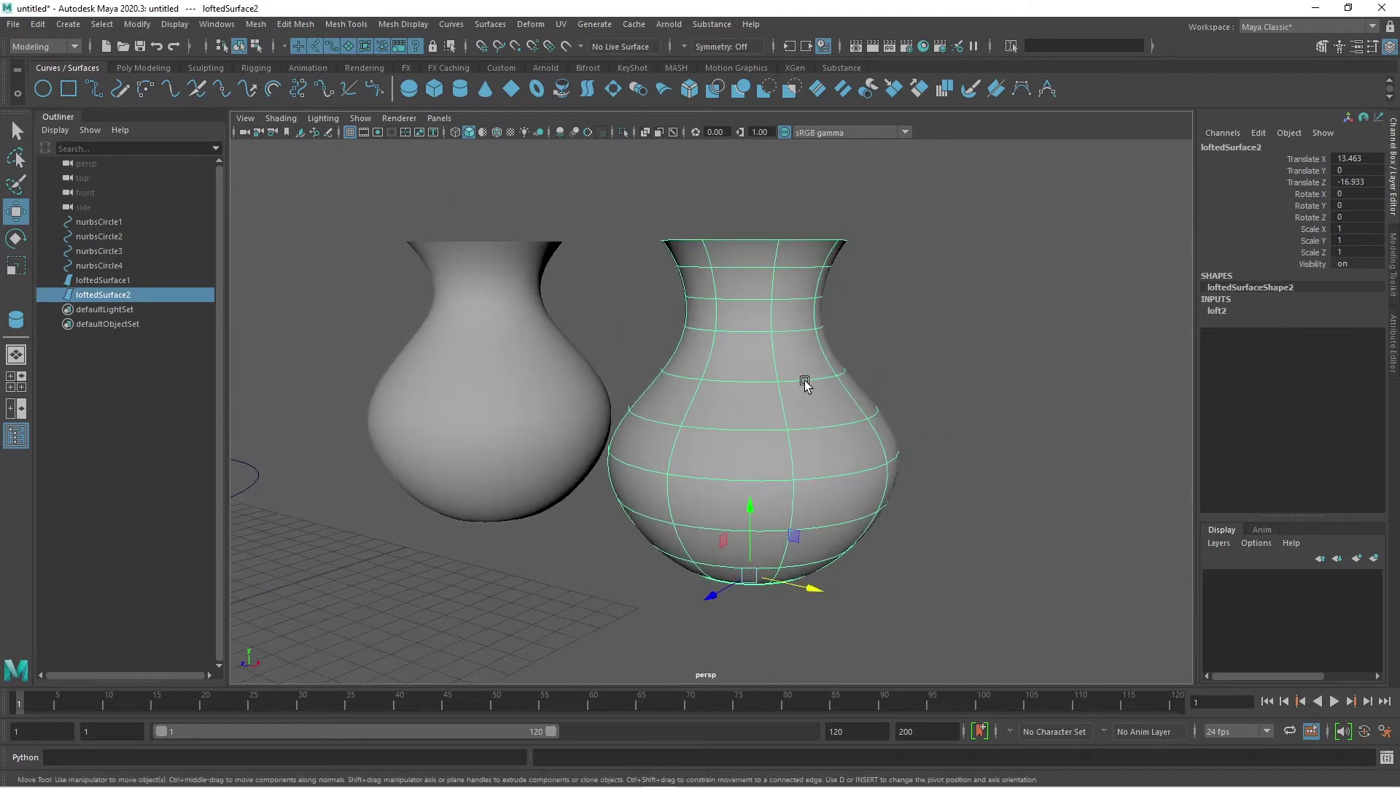
click(1223, 312)
click(1323, 322)
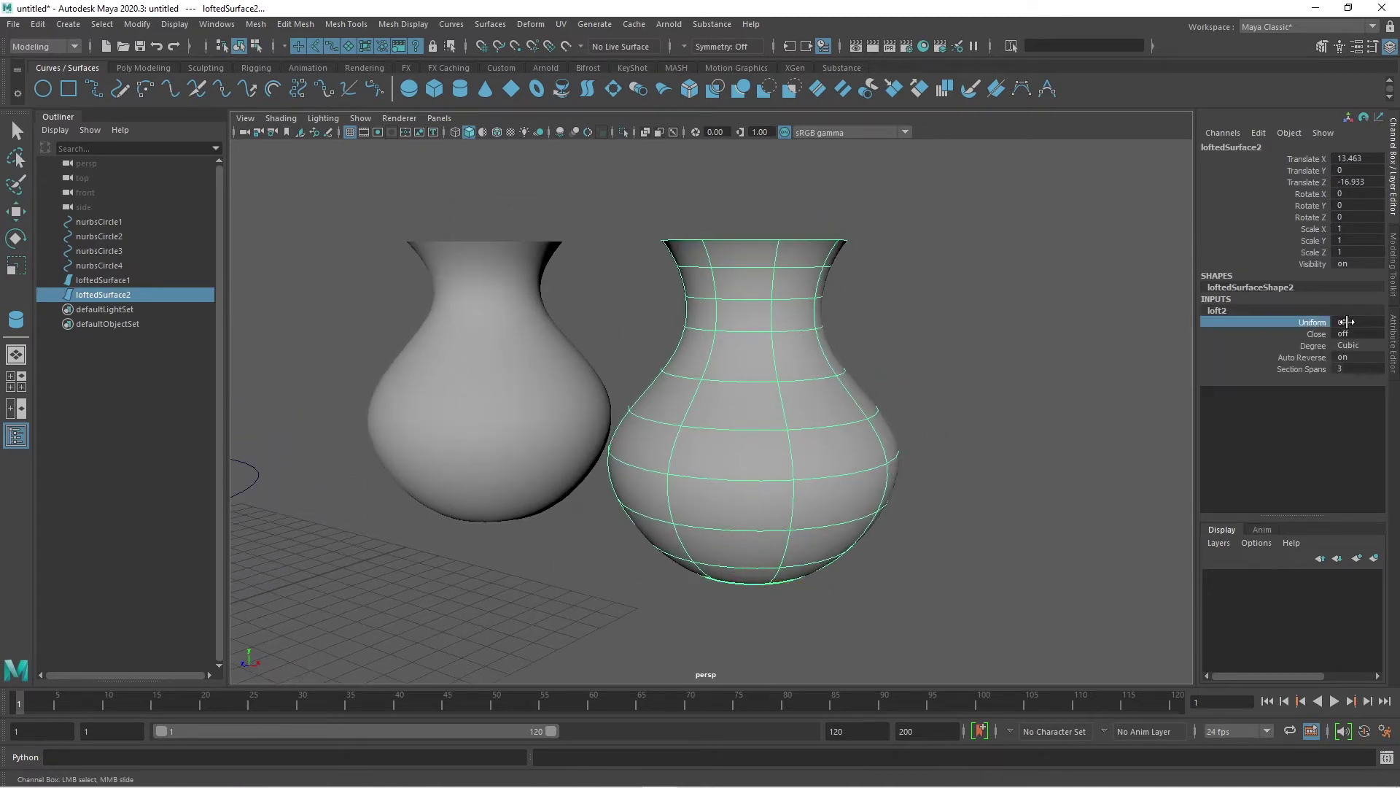
click(434, 368)
key(w)
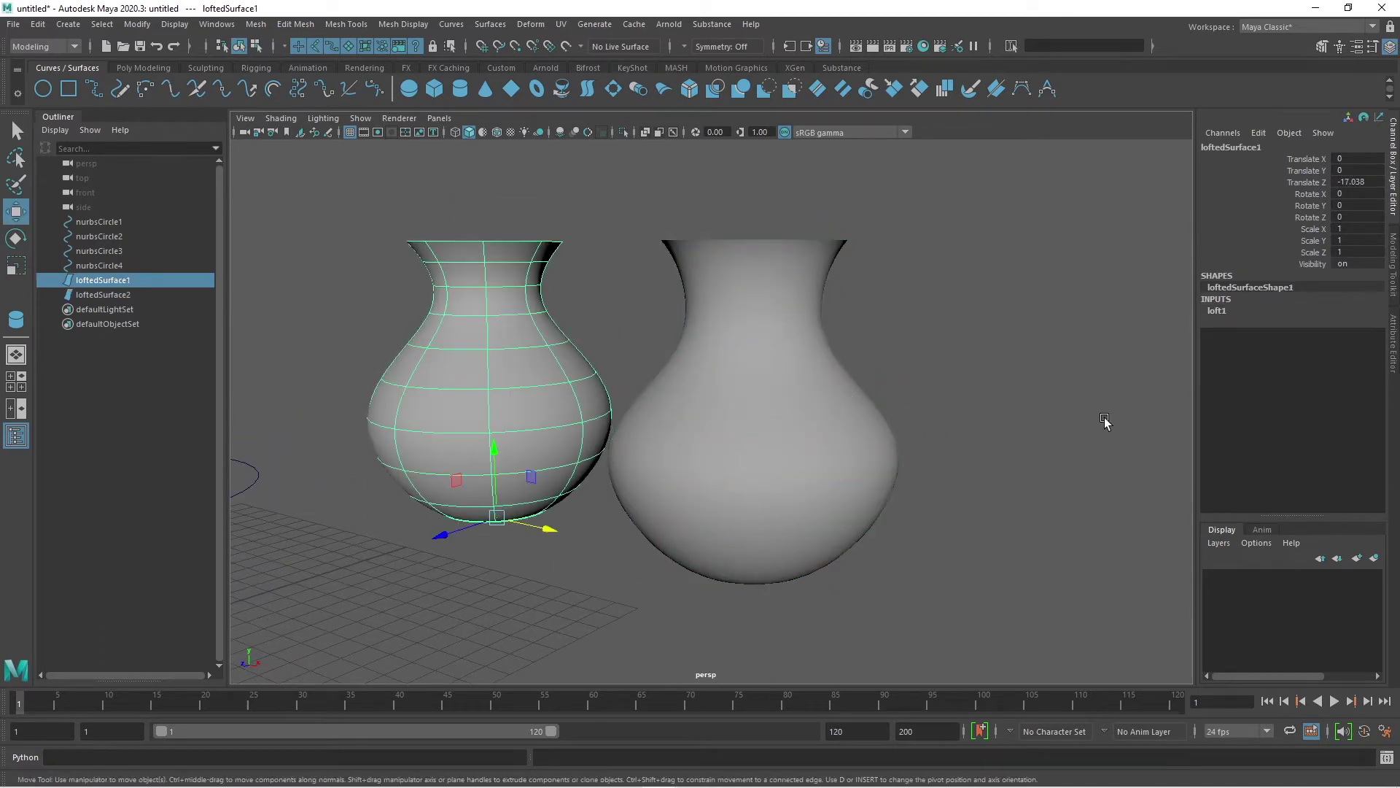
click(1218, 311)
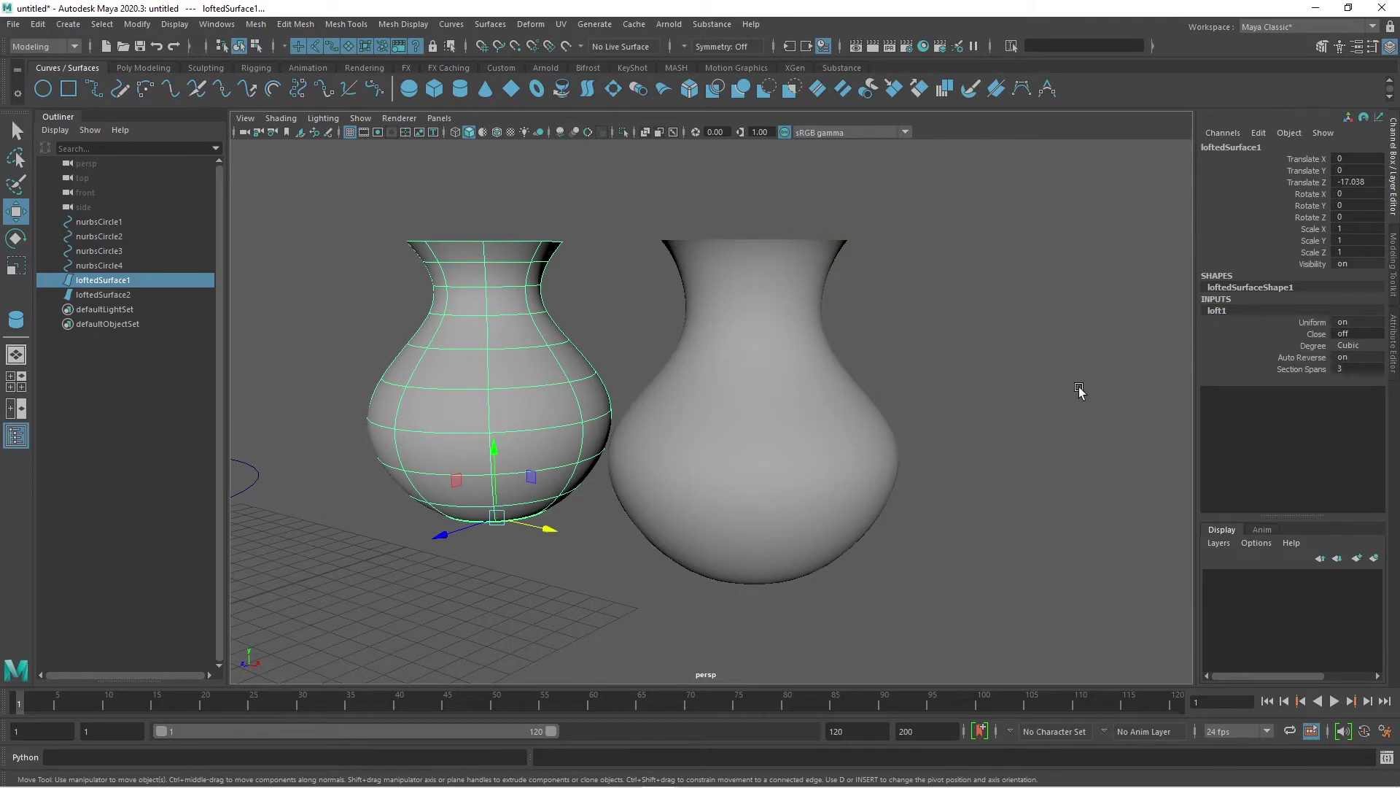
click(838, 402)
click(1217, 310)
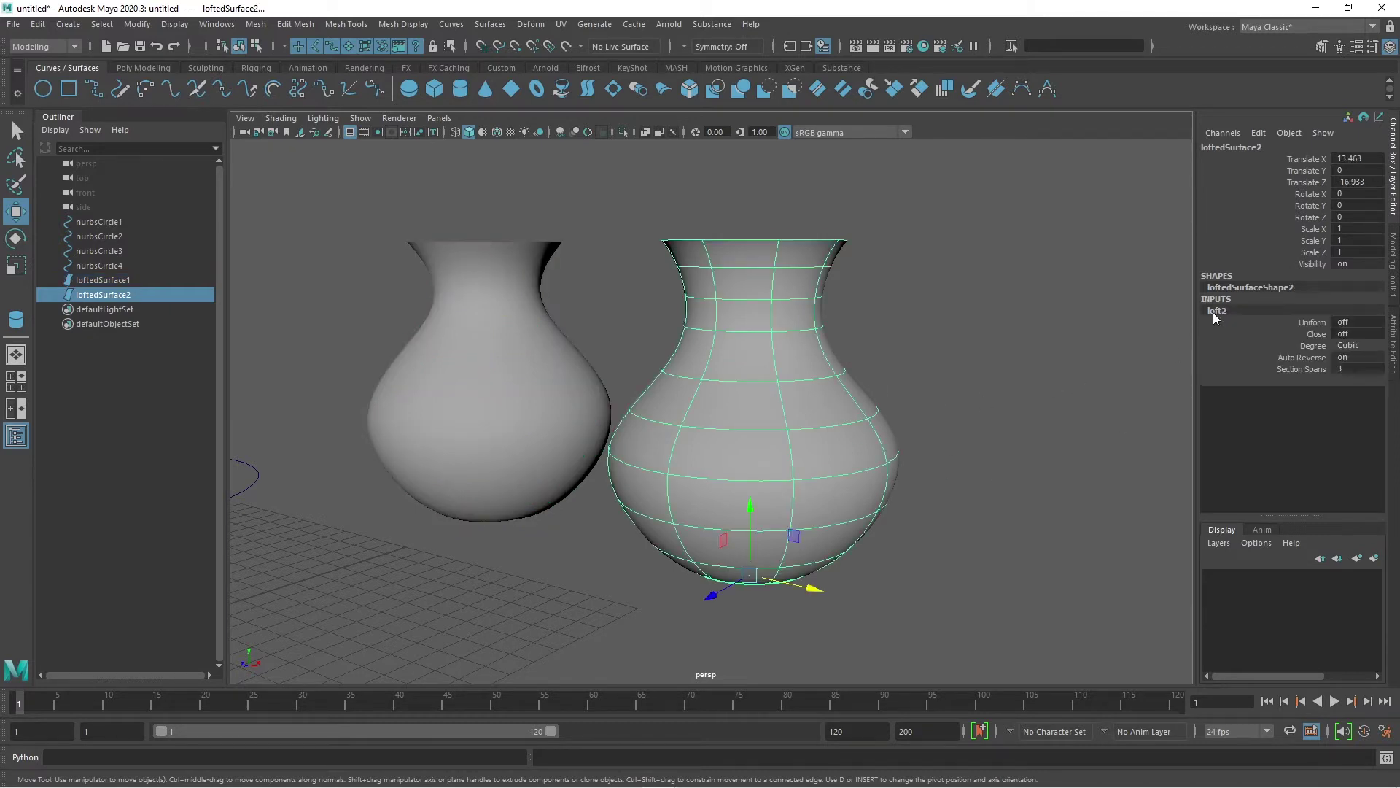
Toggle Uniform on and off on the second vase's loft to compare both parameterizations, ending with off
click(1313, 322)
middle_drag(976, 405, 1019, 415)
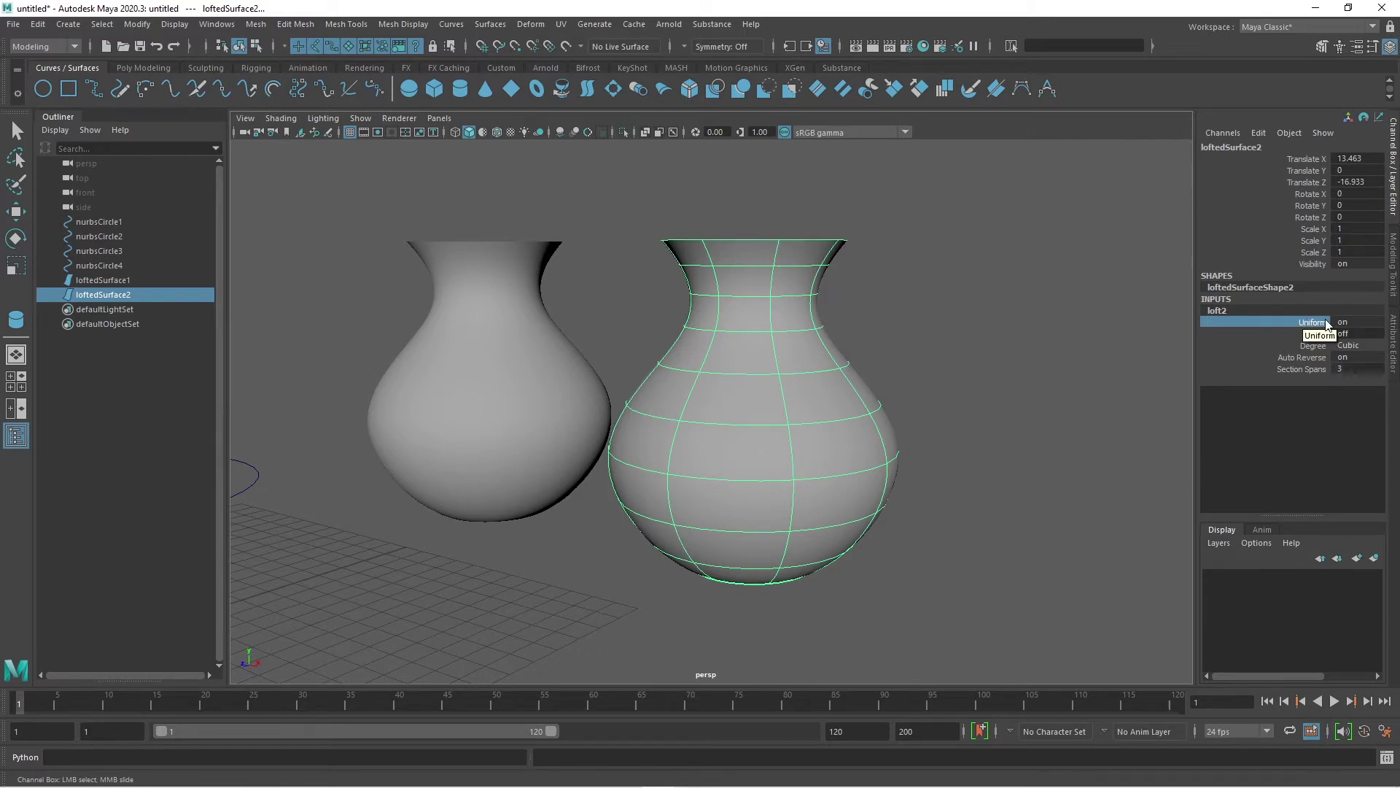
middle_drag(927, 437, 943, 453)
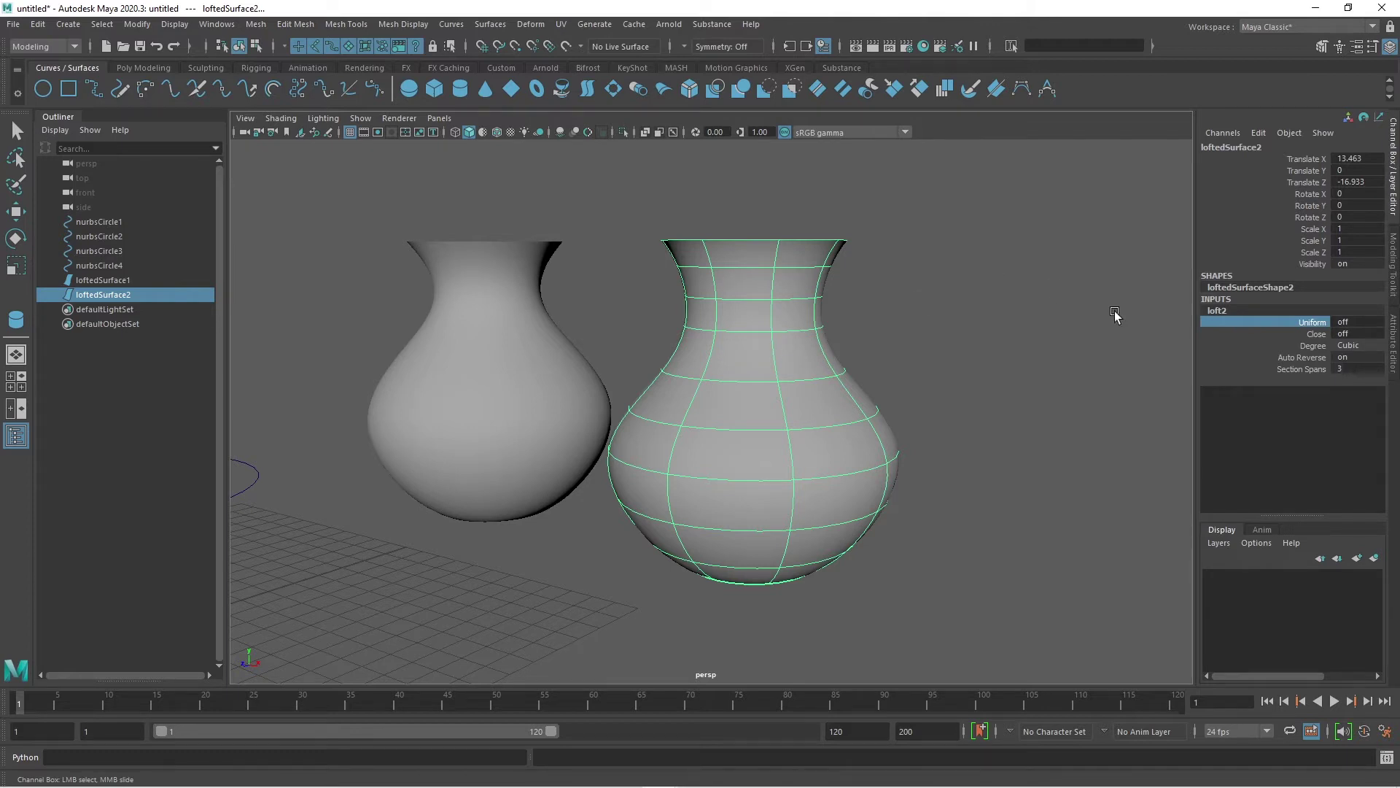
mouse_move(1019, 417)
middle_down()
mouse_move(1026, 406)
mouse_move(1000, 412)
mouse_move(1036, 408)
middle_up()
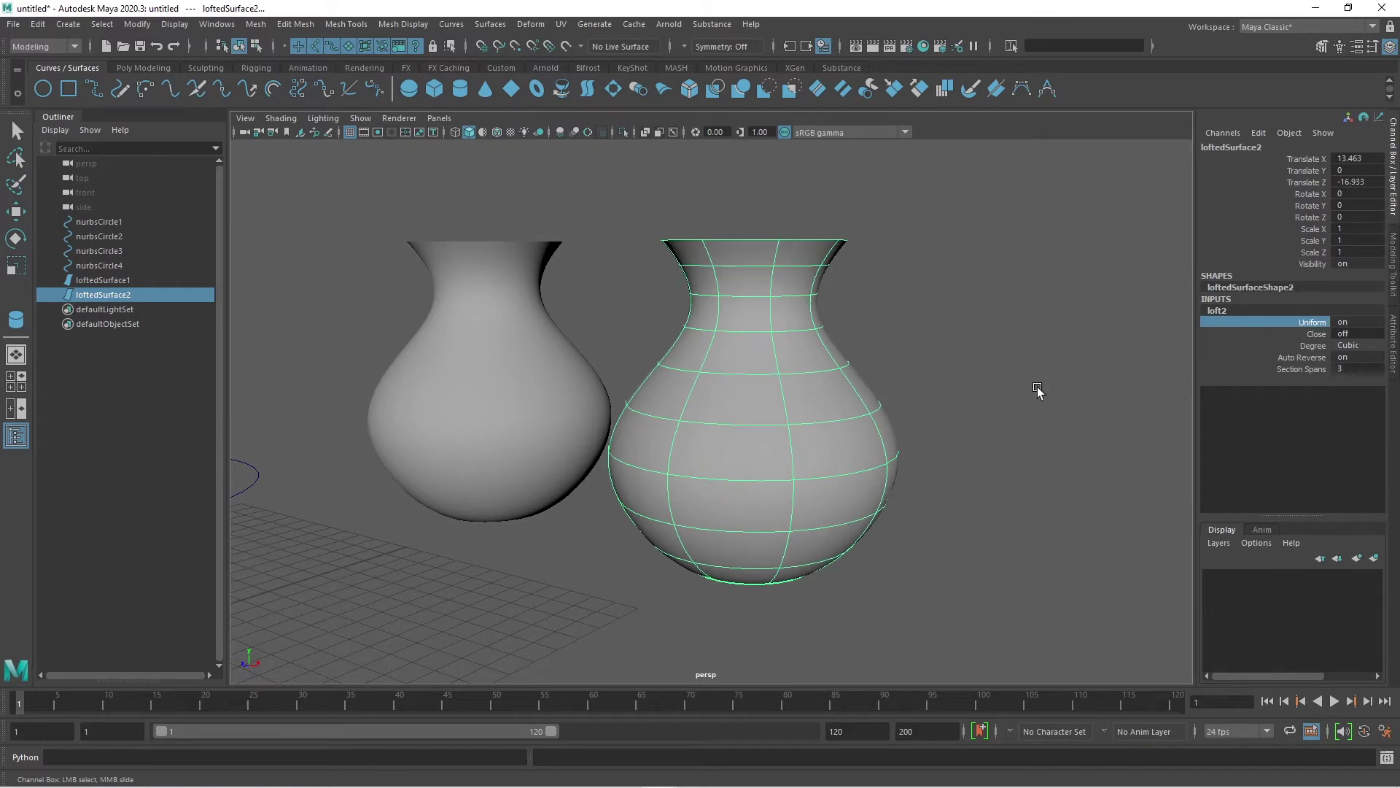
middle_drag(1103, 366, 1084, 365)
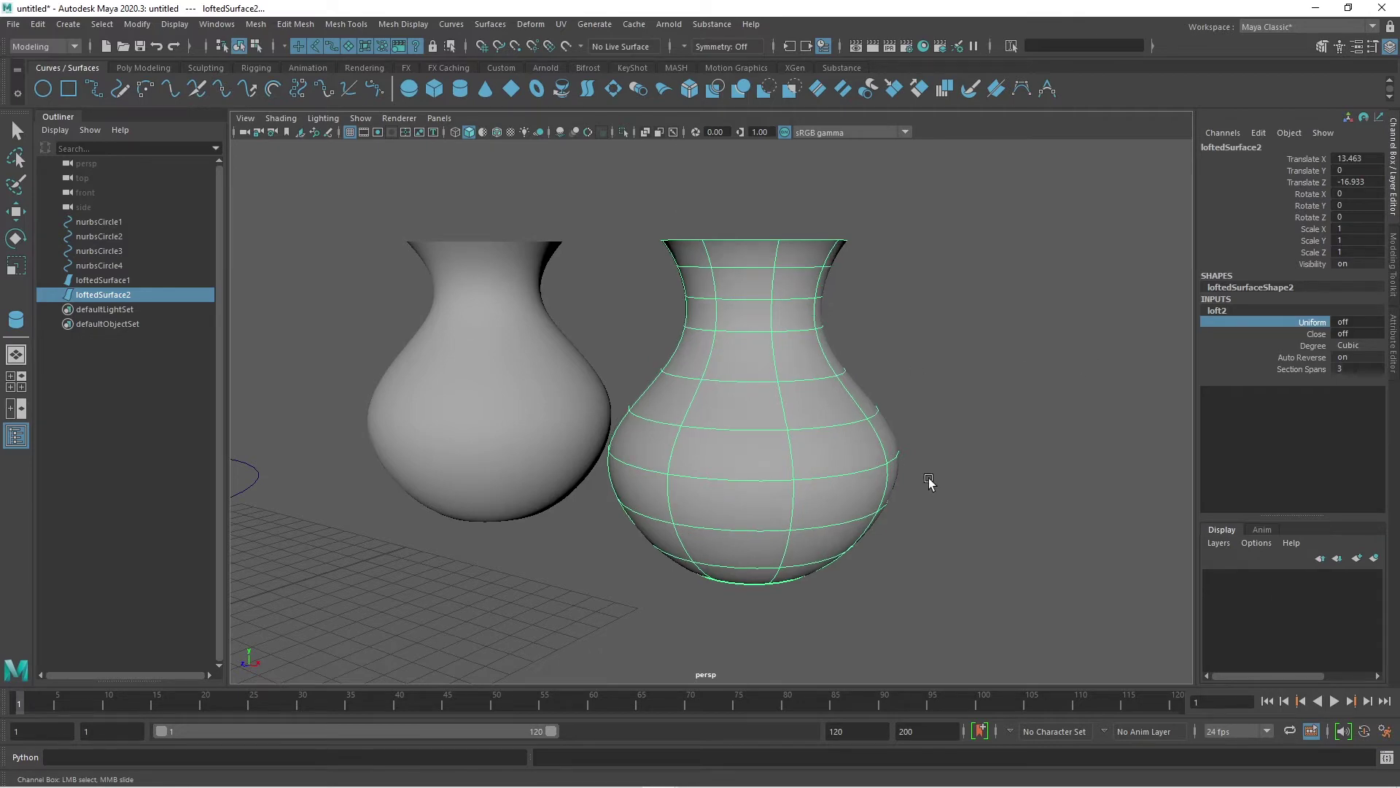
Deselect the vase and reopen the Loft options, placing the window clear of the four profile circles
scroll(925, 467, down, 8)
alt+middle_drag(925, 444, 1025, 459)
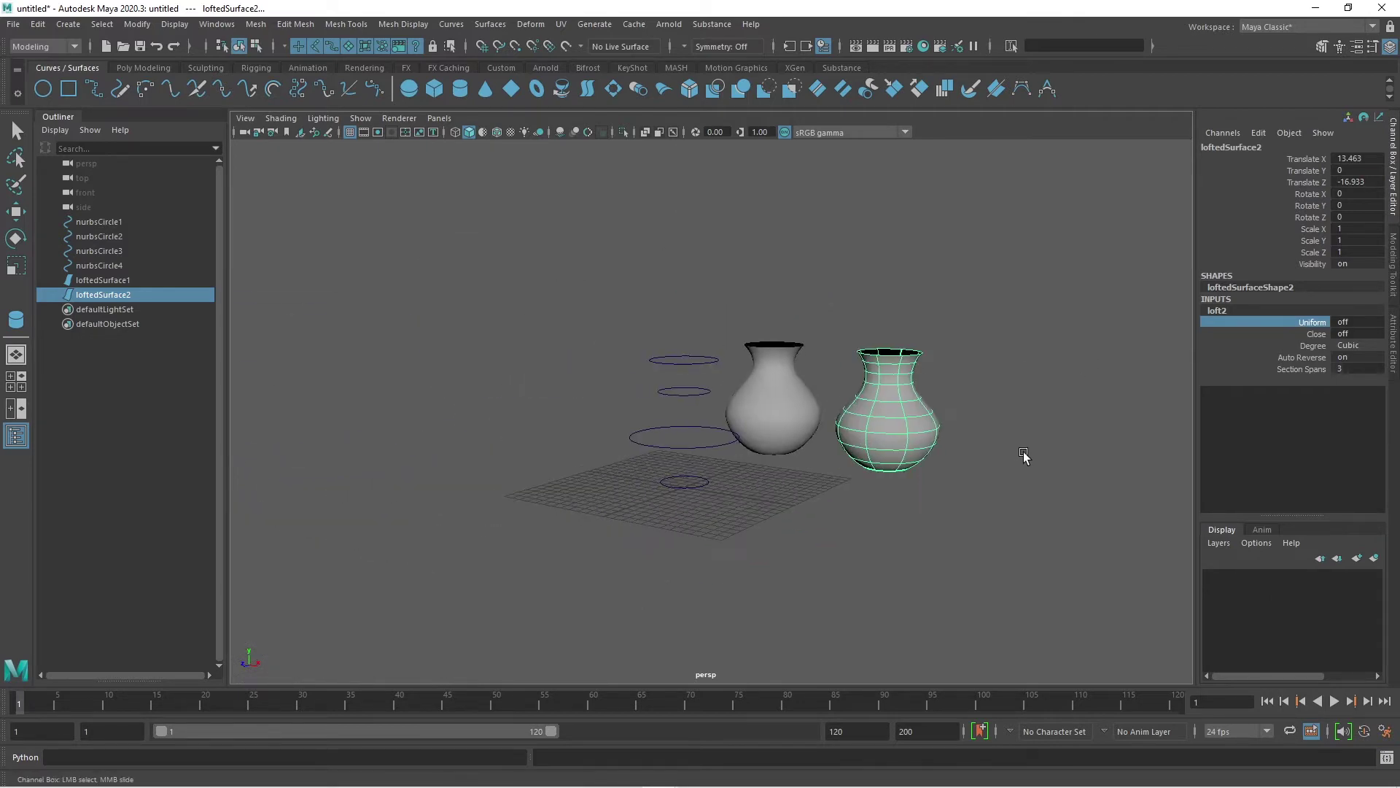
alt+drag(1026, 459, 960, 484)
scroll(960, 484, up, 5)
alt+middle_drag(939, 504, 828, 488)
click(688, 542)
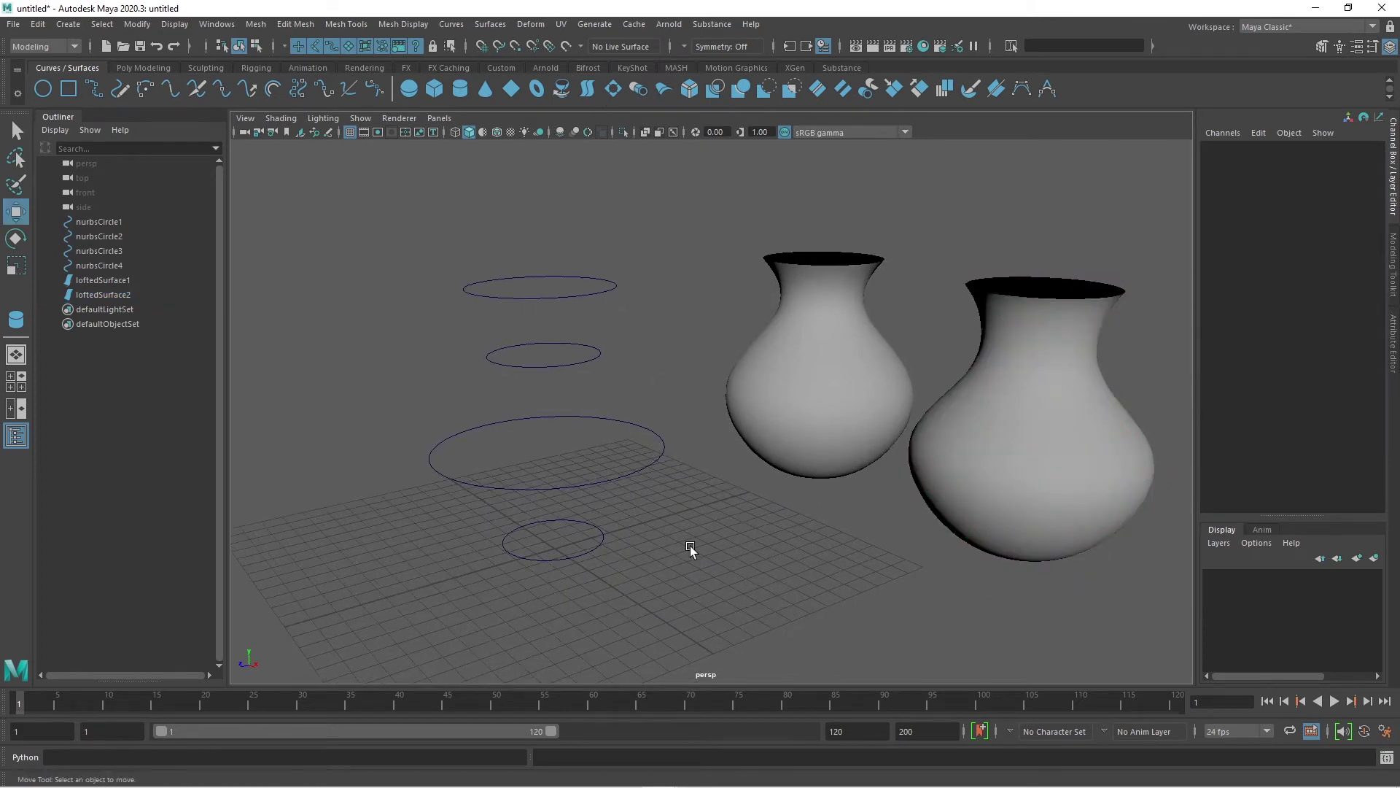
alt+middle_drag(733, 538, 782, 518)
click(491, 24)
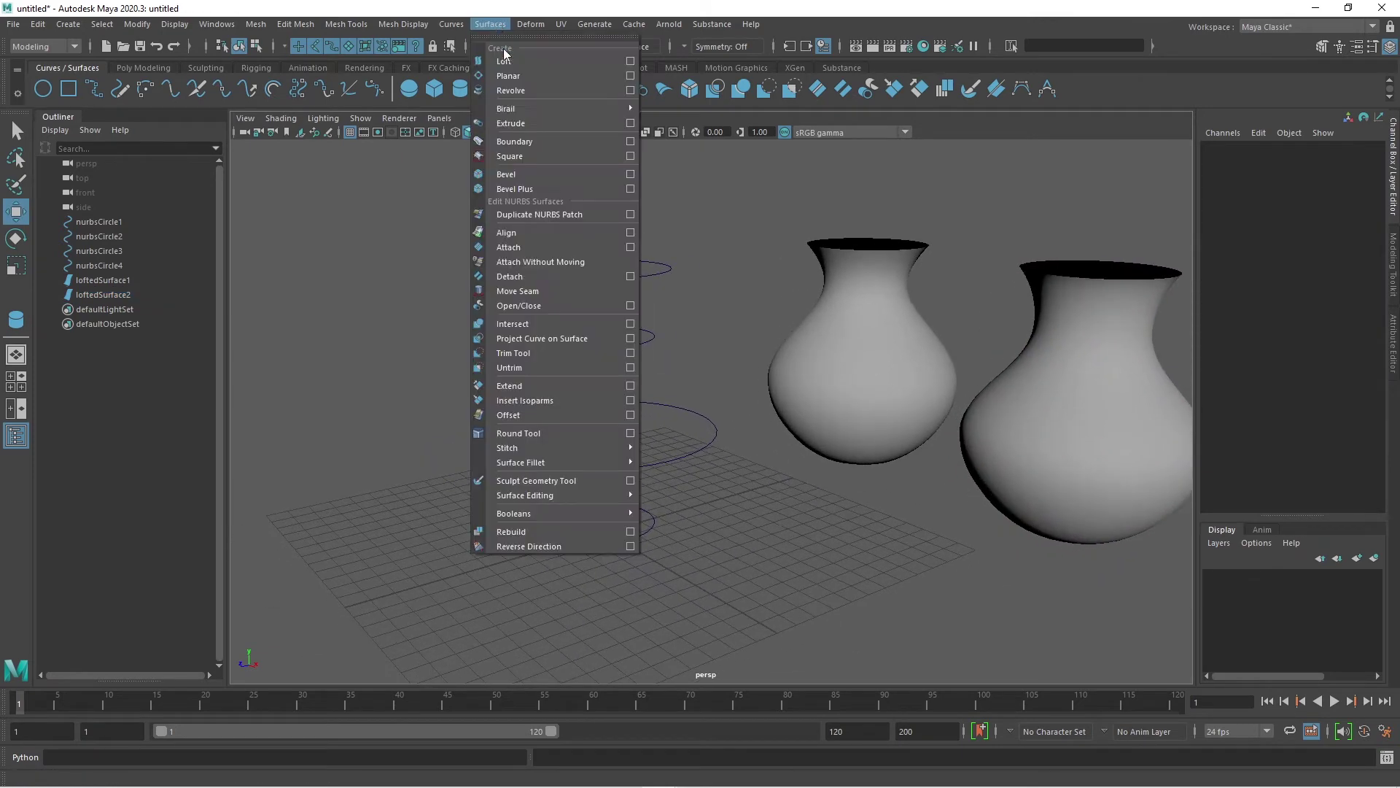
click(631, 58)
drag(281, 216, 1128, 189)
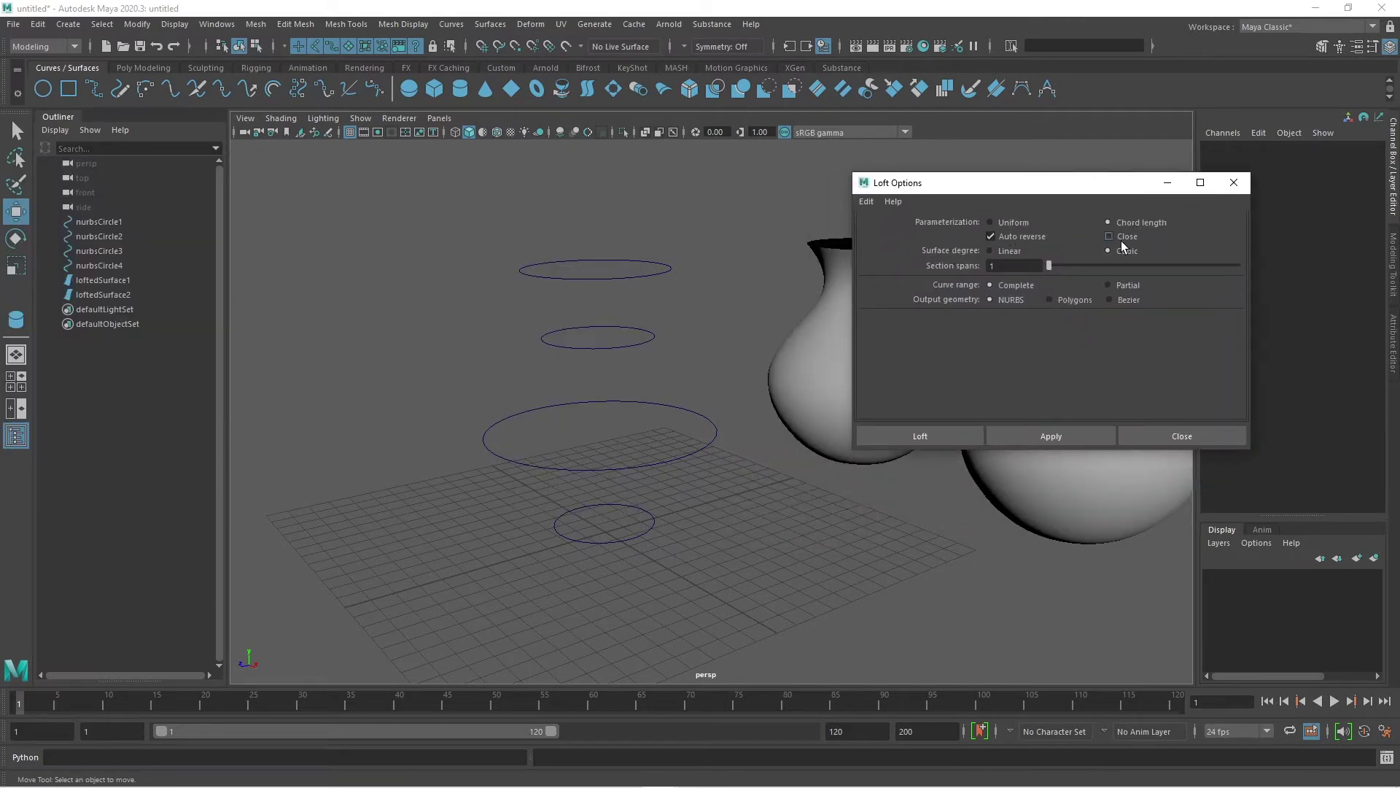
Draw a straight six-point EP curve snapped to the grid at X 6, in front of the circles
alt+drag(849, 342, 528, 473)
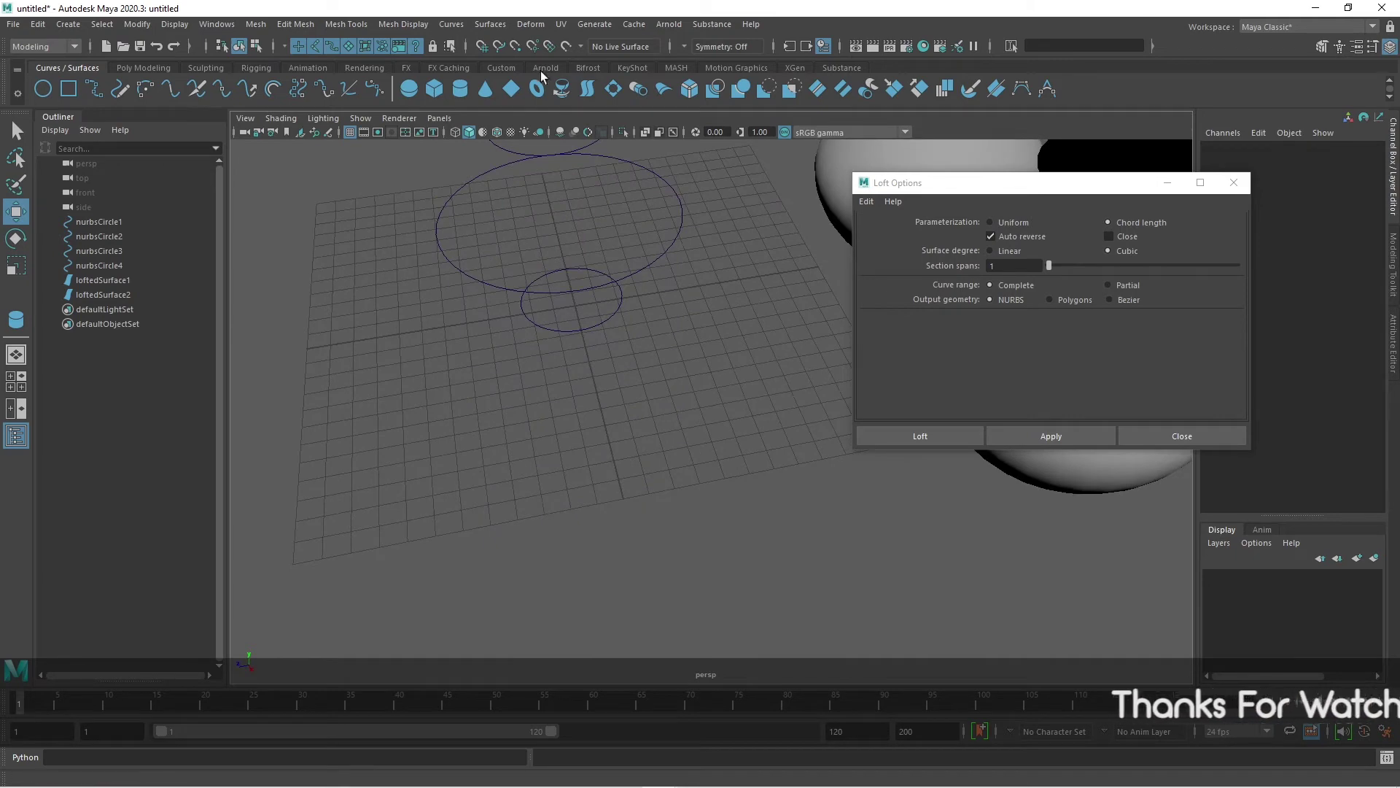
scroll(567, 396, down, 3)
scroll(563, 417, up, 3)
alt+drag(636, 336, 581, 279)
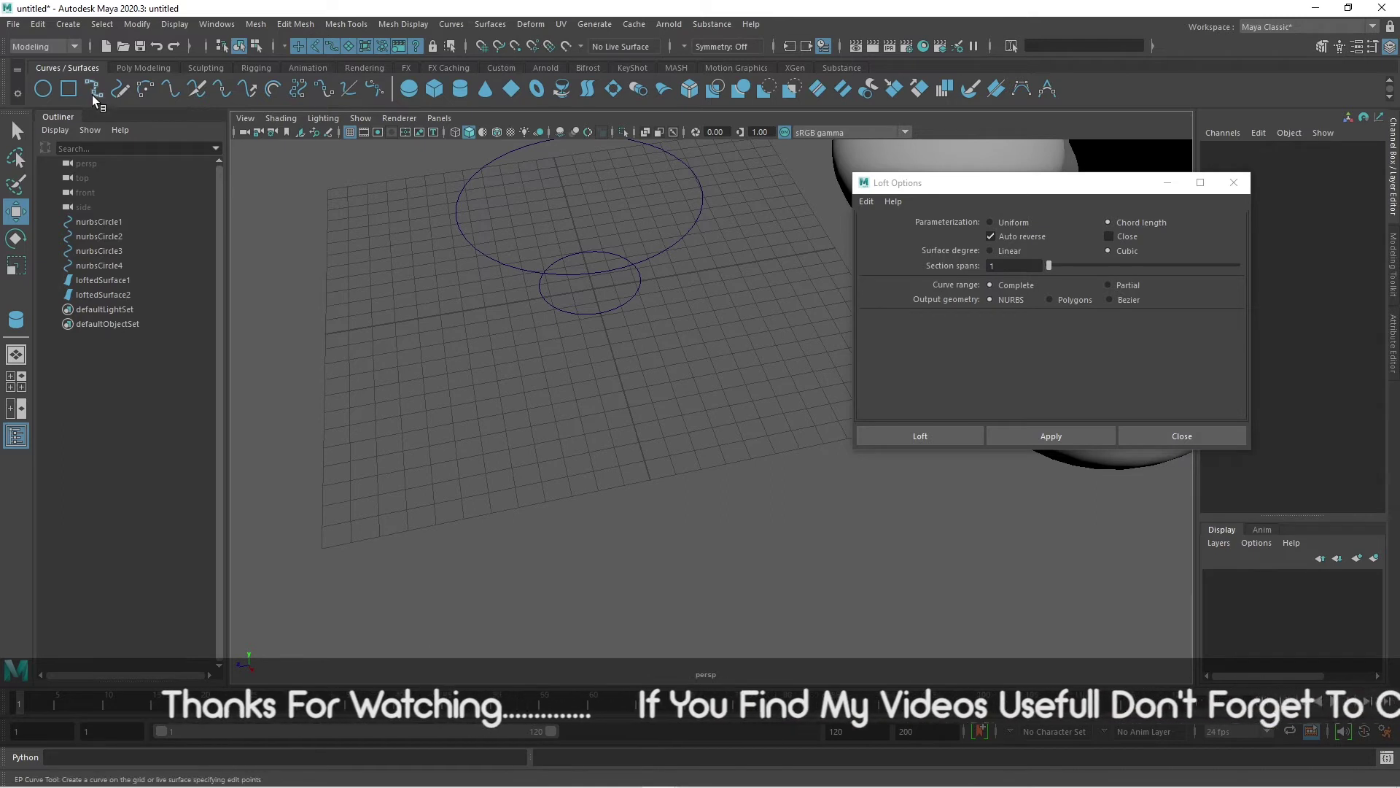
click(69, 24)
mouse_move(110, 134)
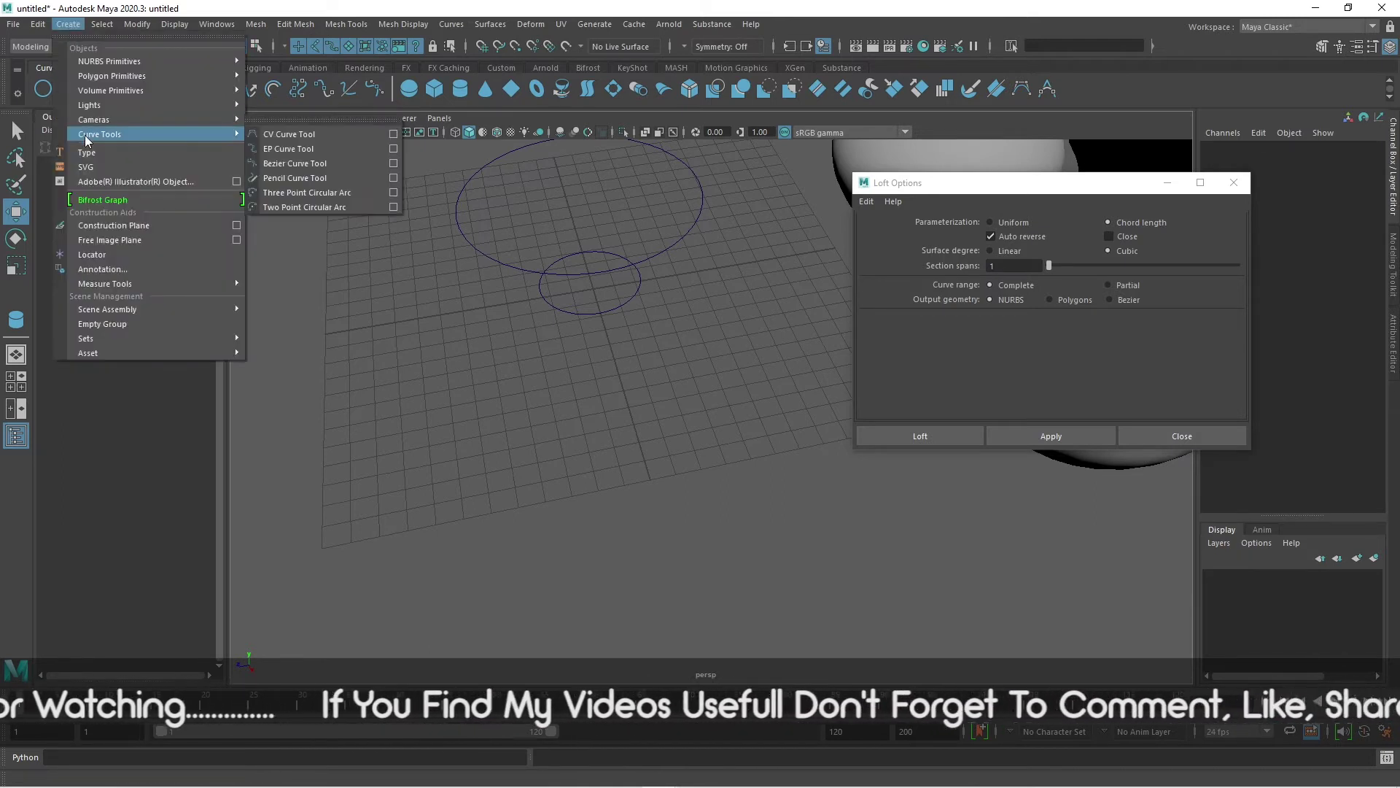
click(286, 148)
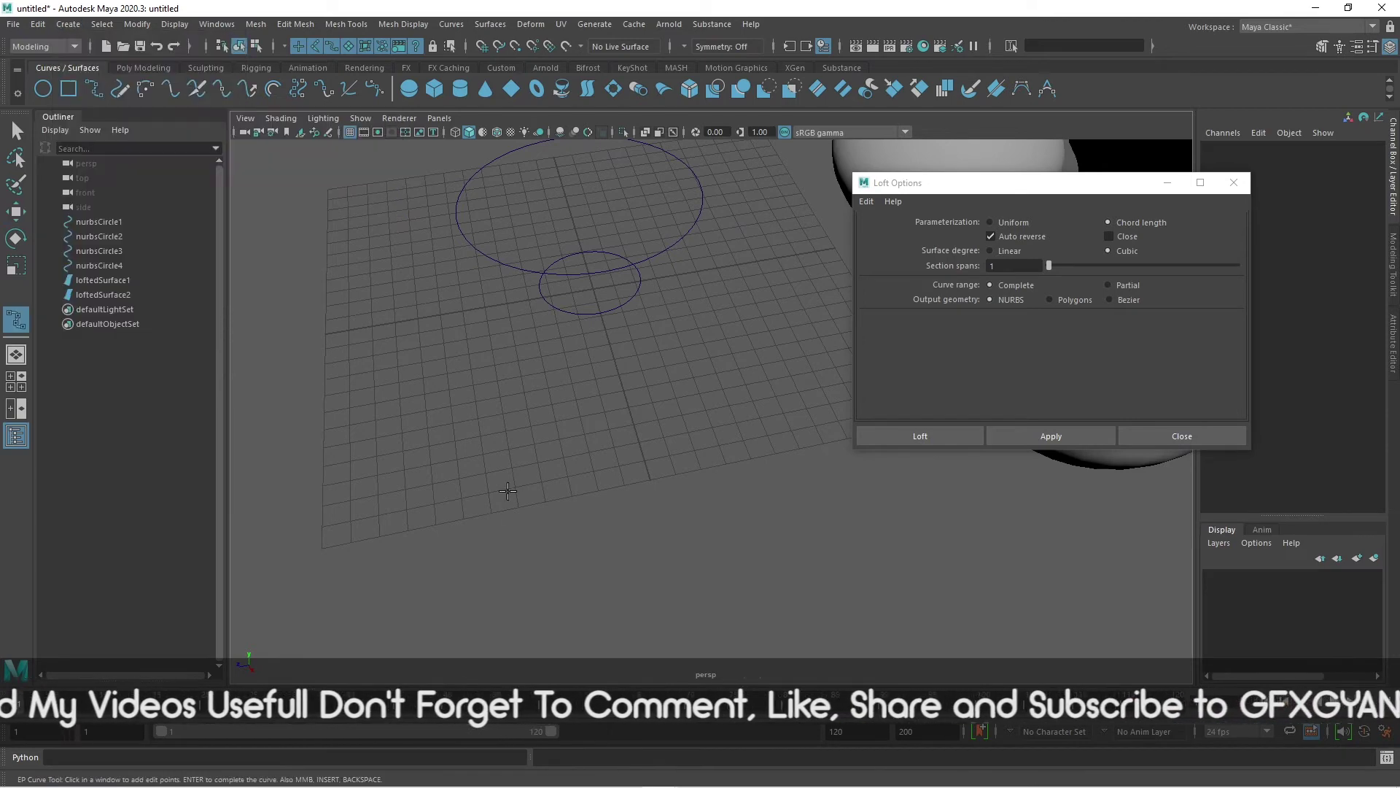
key(x)
click(503, 399)
click(552, 387)
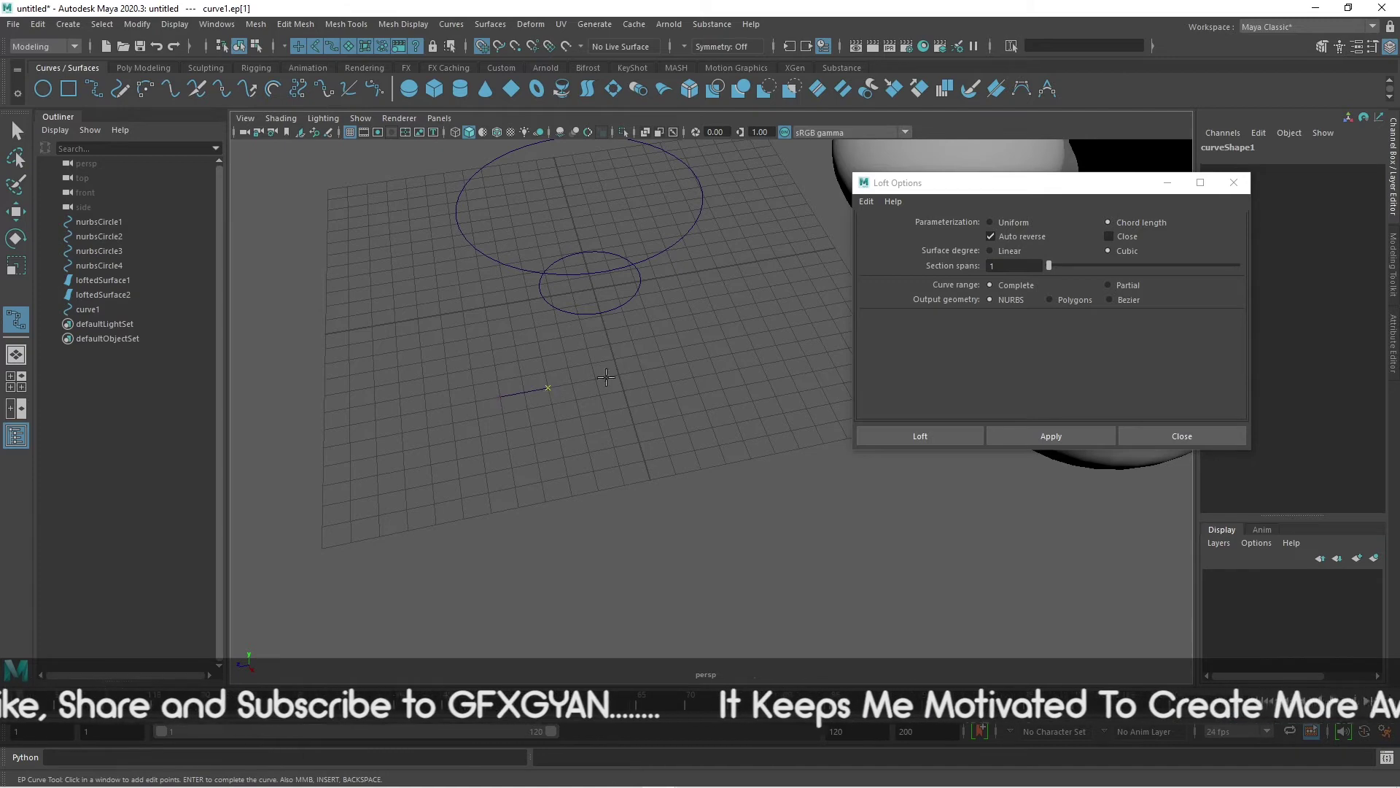
click(596, 379)
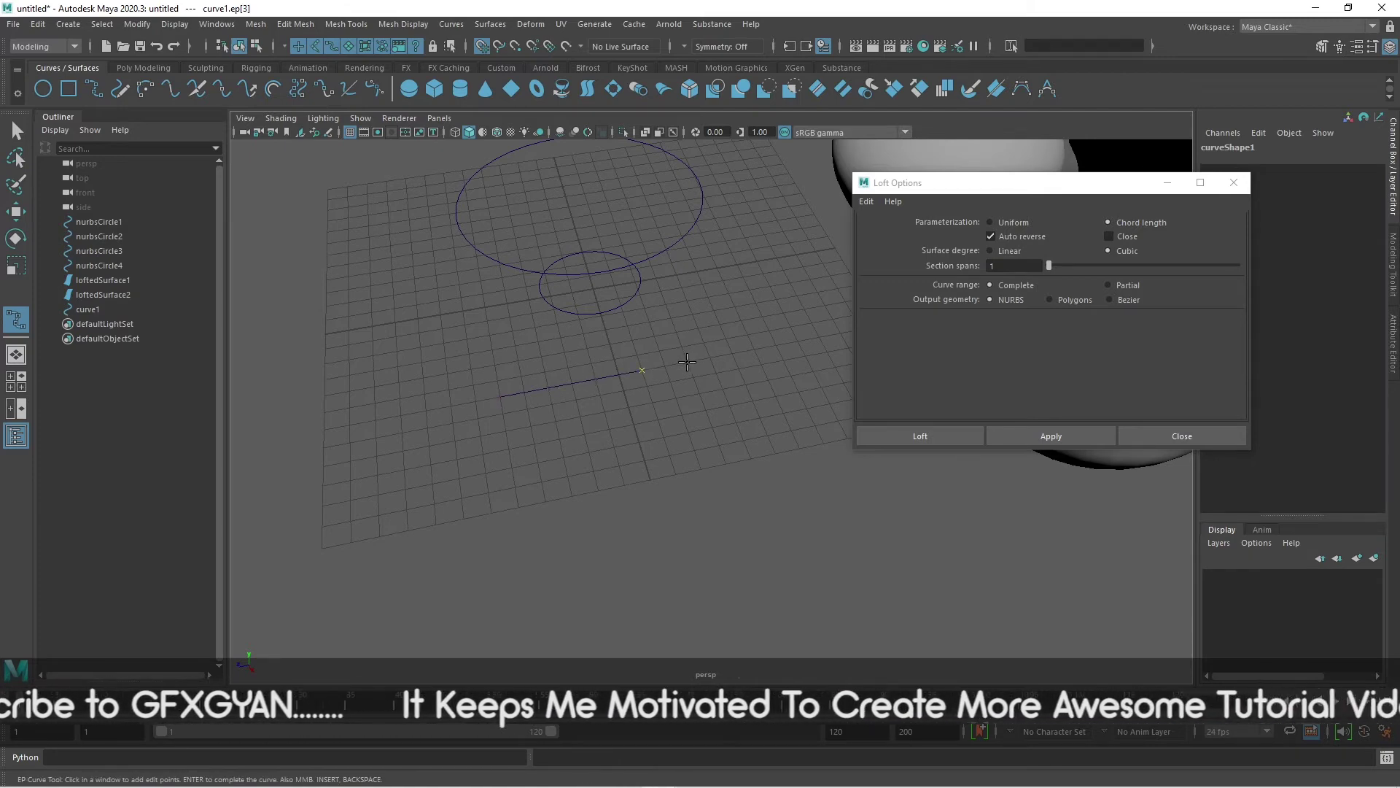
click(642, 370)
click(687, 362)
click(732, 354)
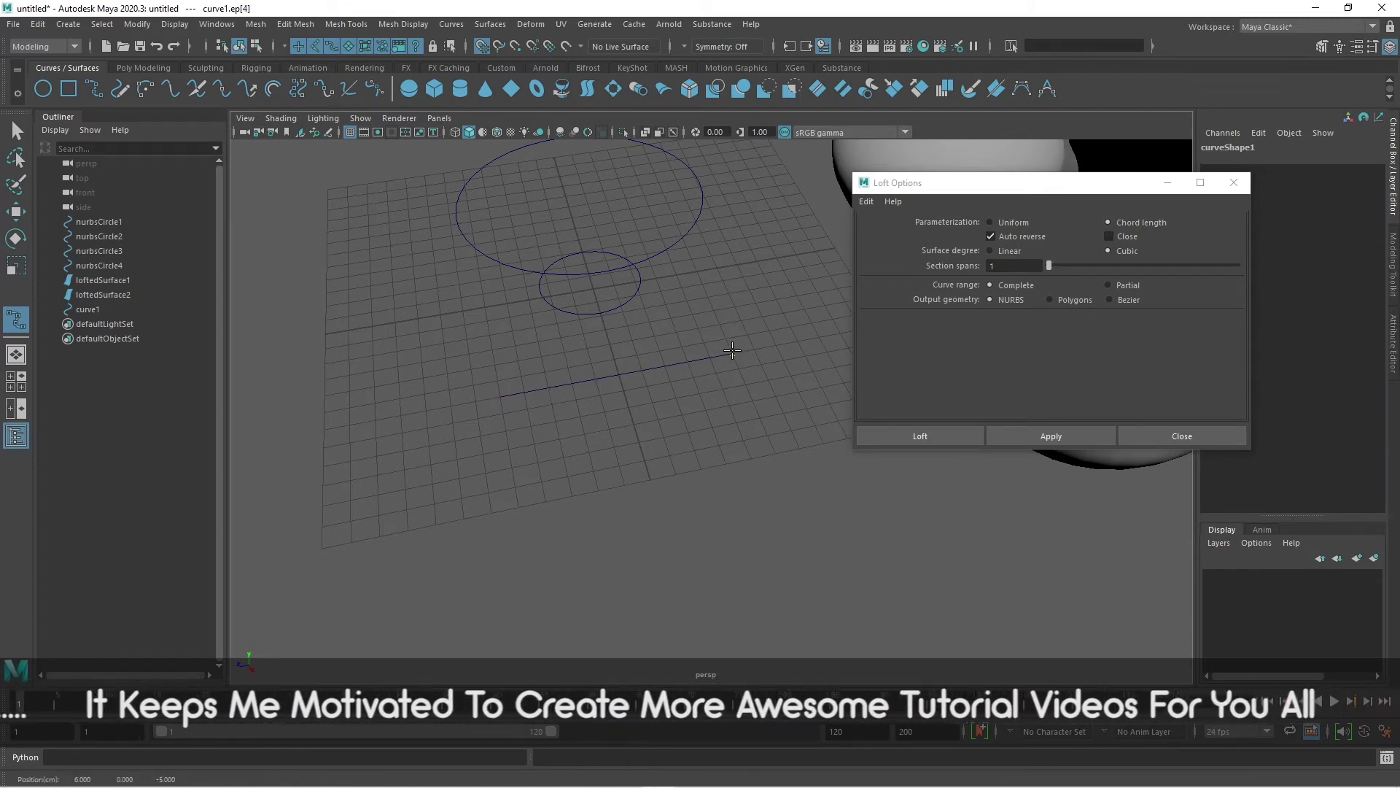
key(Return)
key(w)
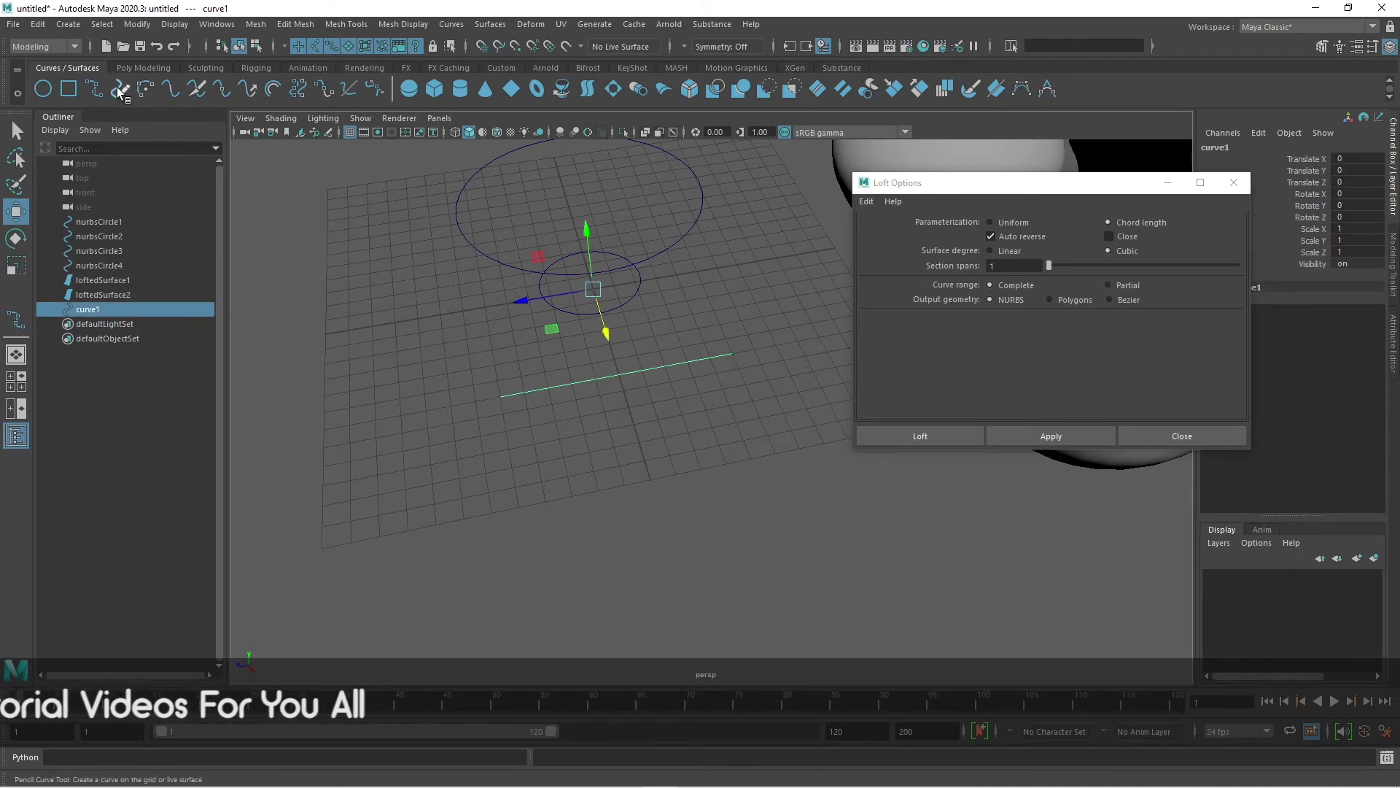
Draw a second straight EP curve snapped to the grid at X 11, running opposite to the first curve and ending at Z 5
click(68, 24)
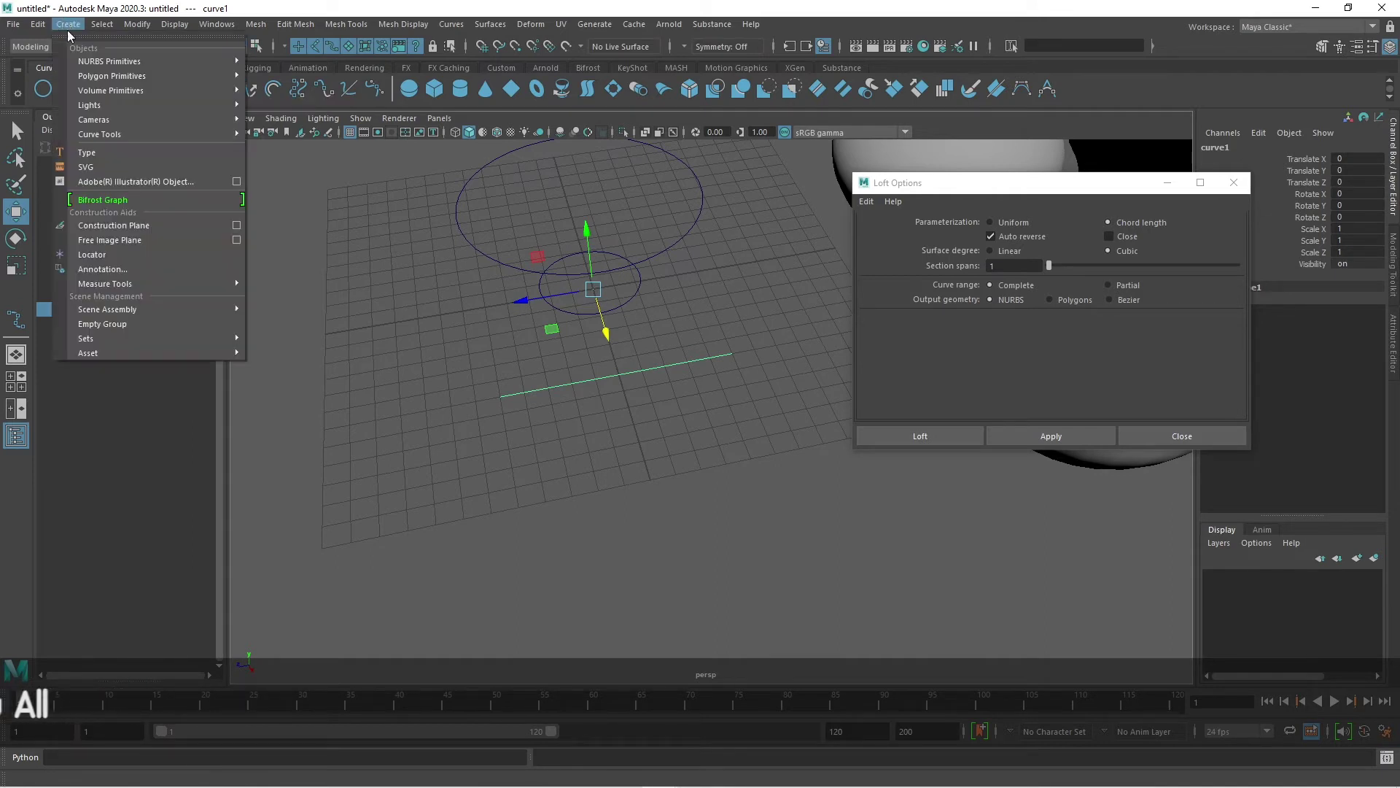
mouse_move(119, 134)
click(300, 151)
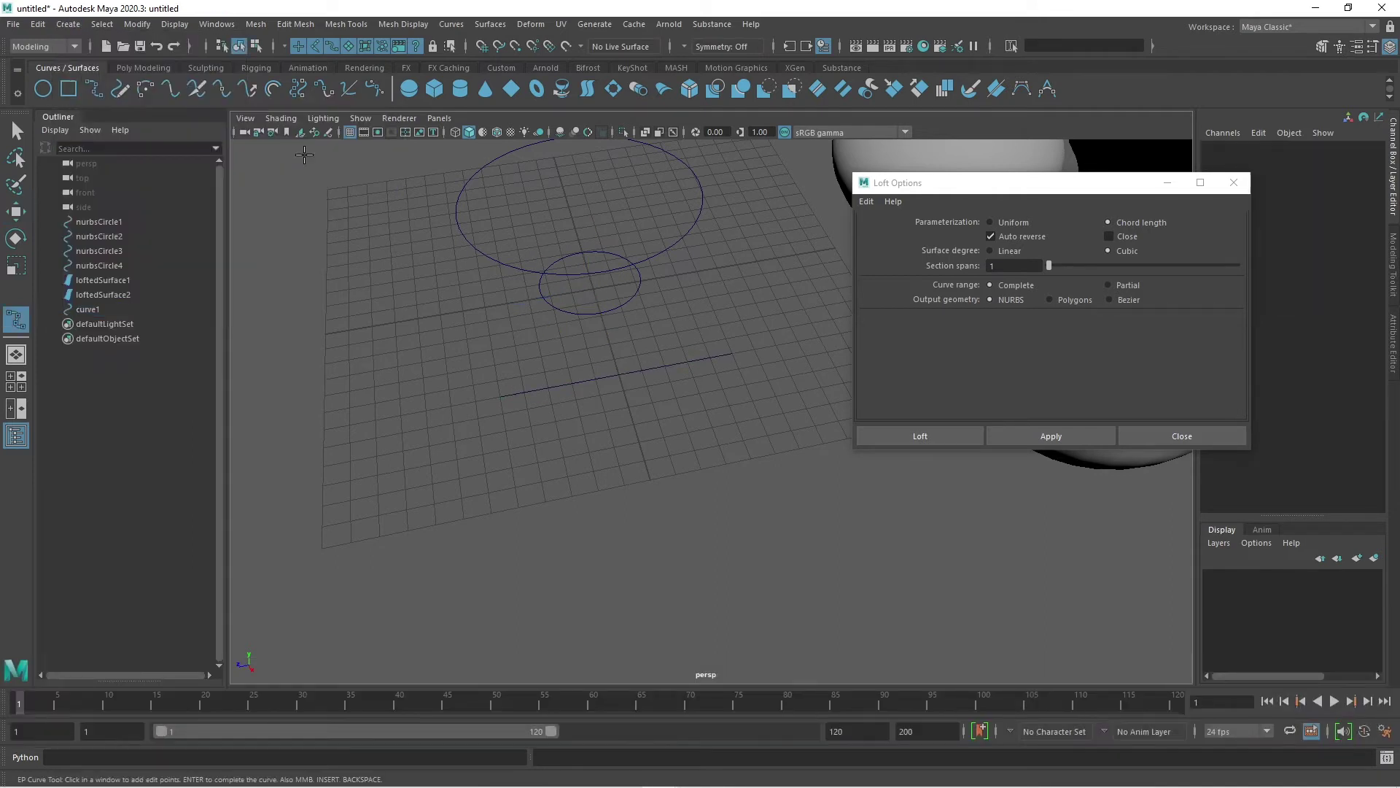
click(768, 436)
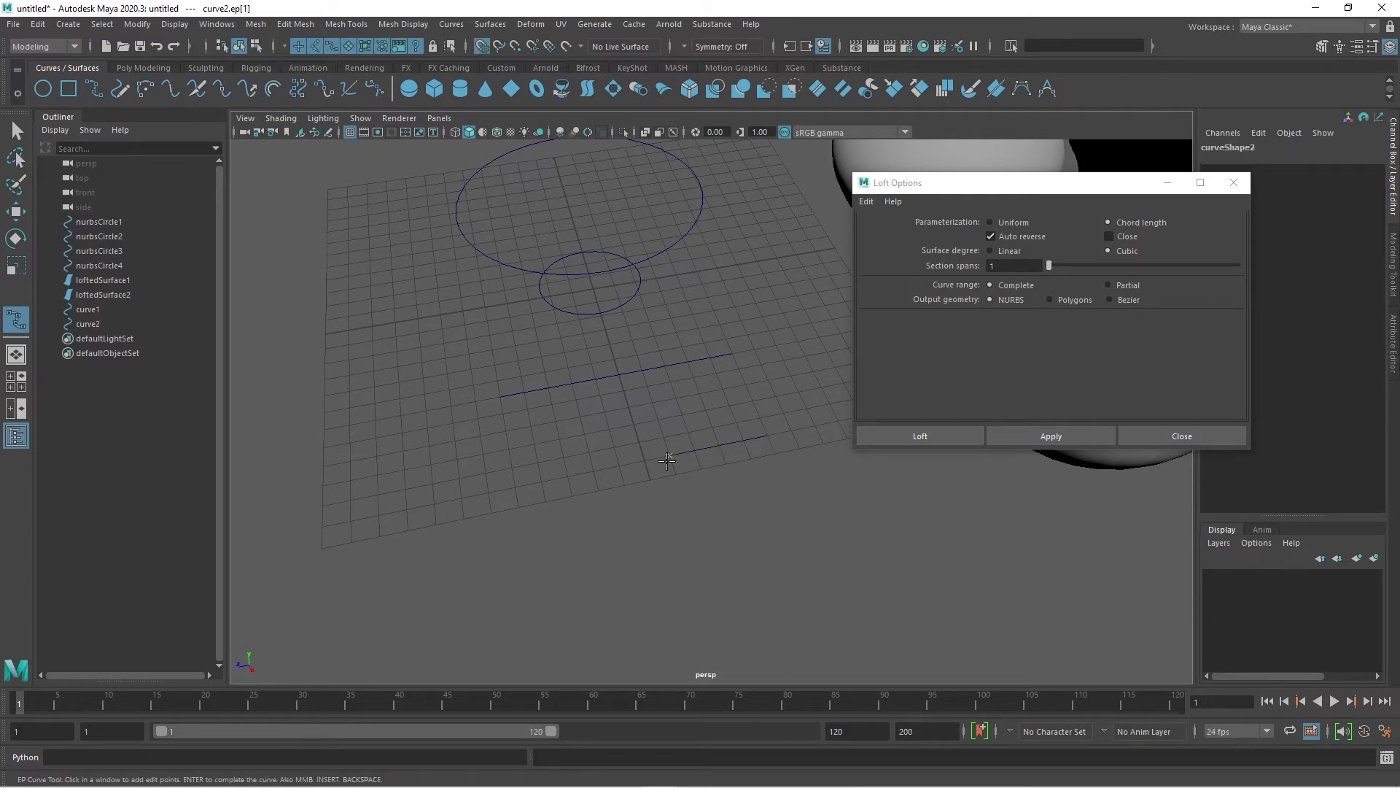
click(515, 486)
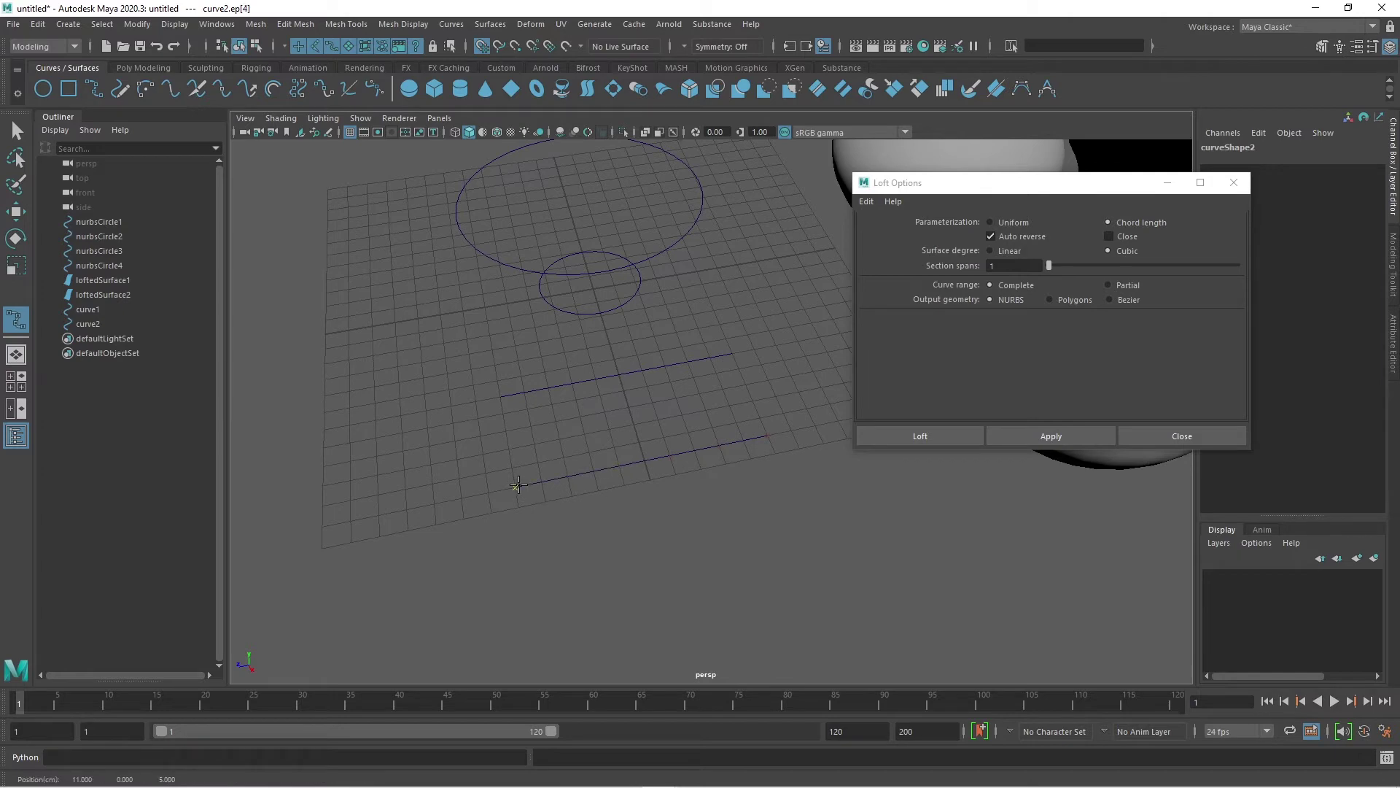
key(w)
Loft the two EP curves with Uniform parameterization and Auto reverse on
click(729, 558)
alt+drag(729, 558, 581, 376)
click(571, 371)
shift+click(648, 438)
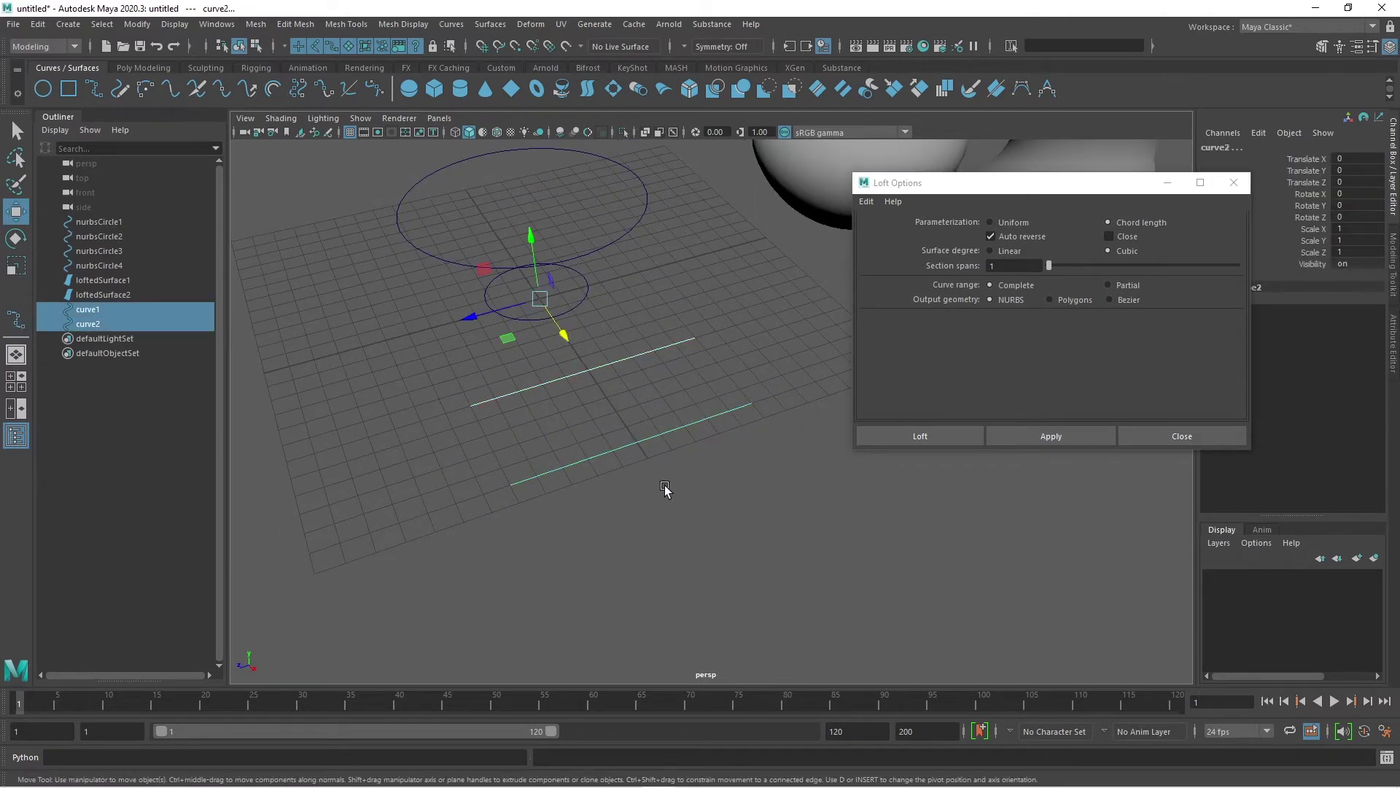
click(990, 221)
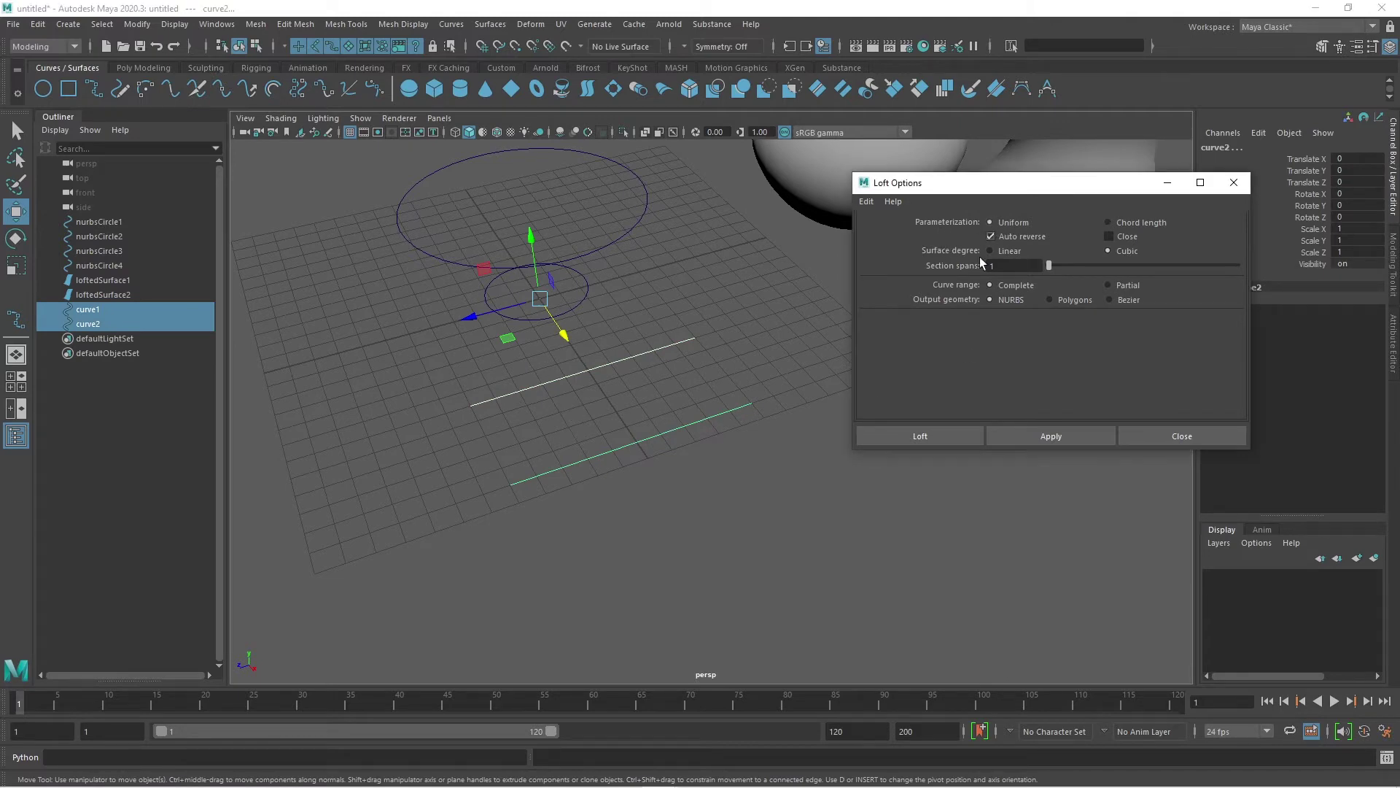
click(1071, 429)
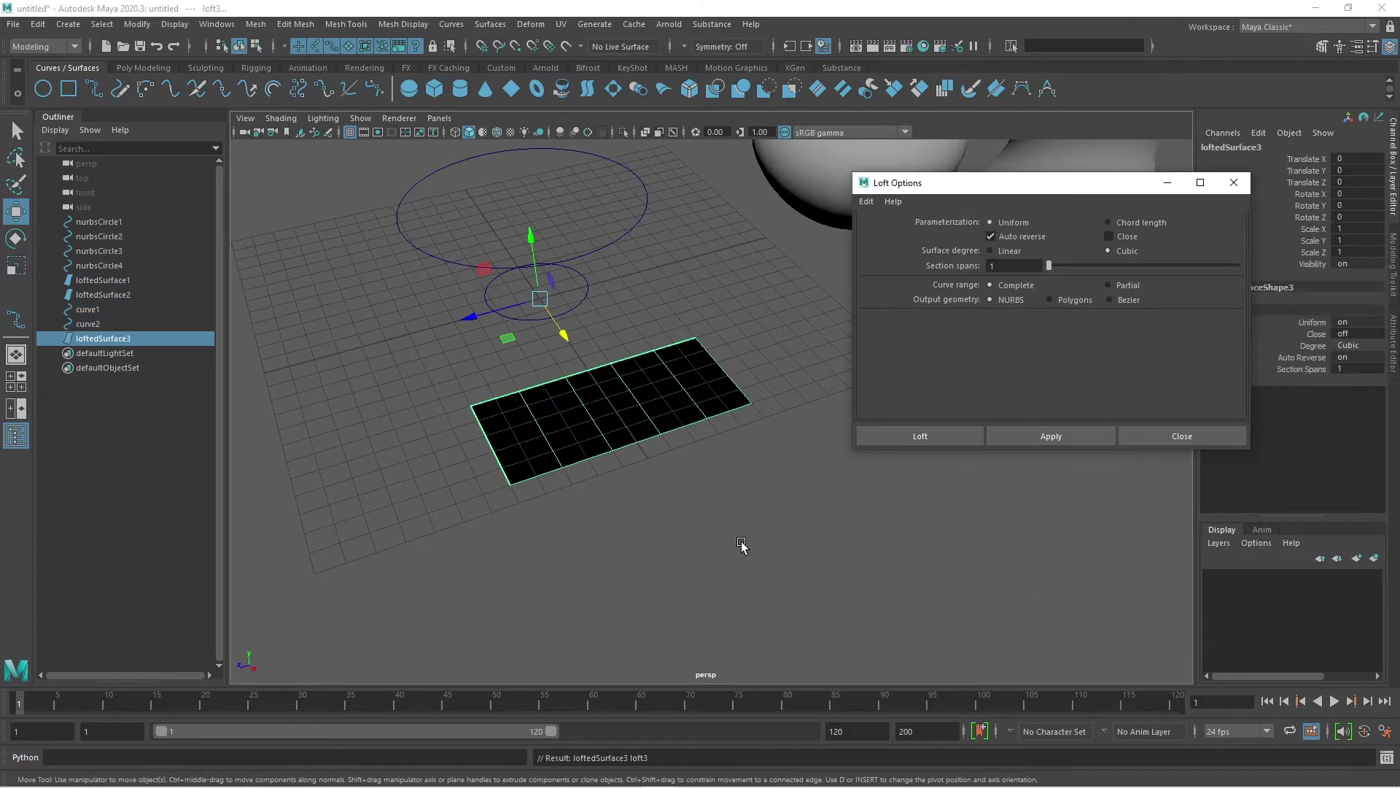
Move the flat lofted surface off its curves to a Translate Z of about -11.8
alt+drag(729, 552, 492, 429)
drag(458, 354, 683, 320)
scroll(673, 528, down, 3)
mouse_move(672, 530)
alt+mouse_down()
mouse_move(702, 575)
mouse_move(623, 557)
mouse_move(684, 548)
alt+mouse_up()
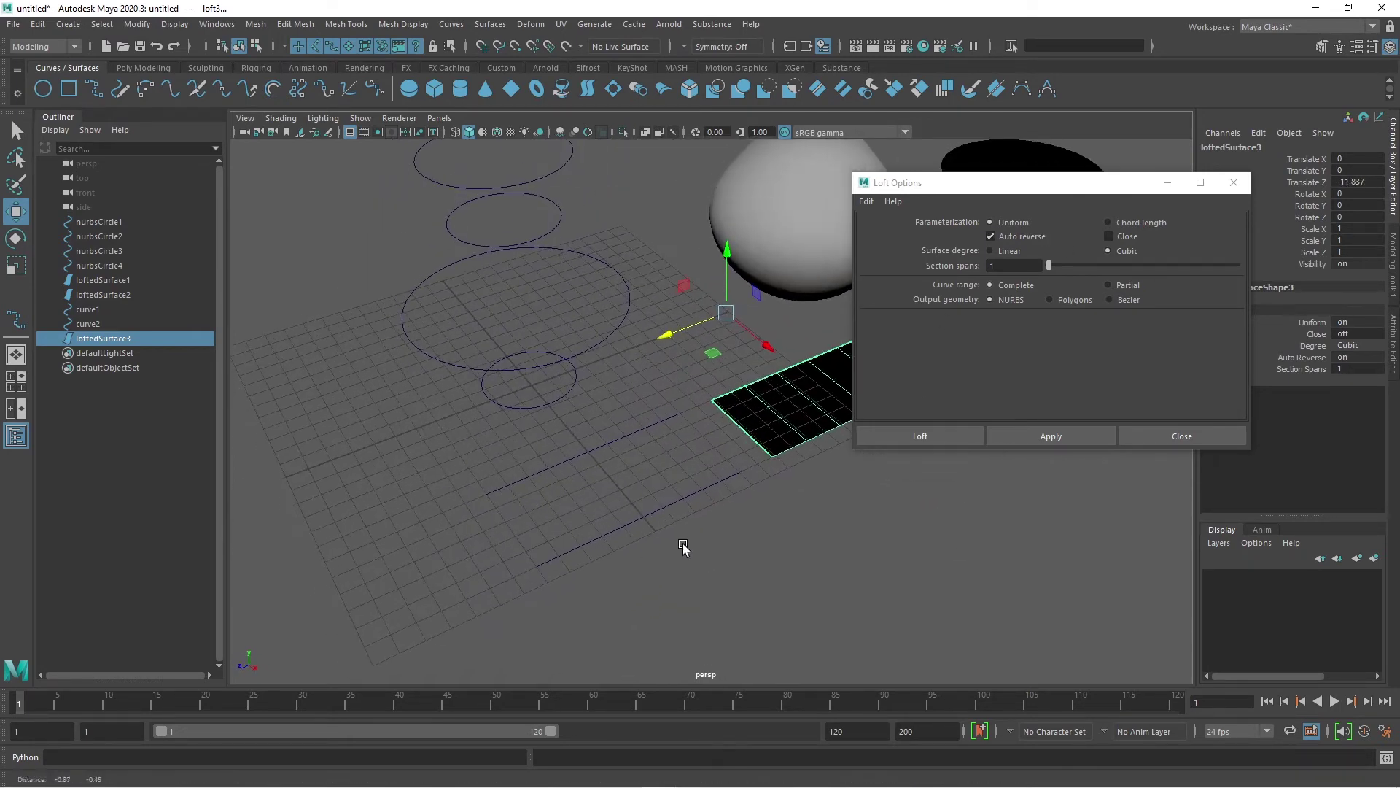
Turn Auto reverse off and loft the same two EP curves again, starting from the curve nearer the circles
click(1044, 236)
click(576, 452)
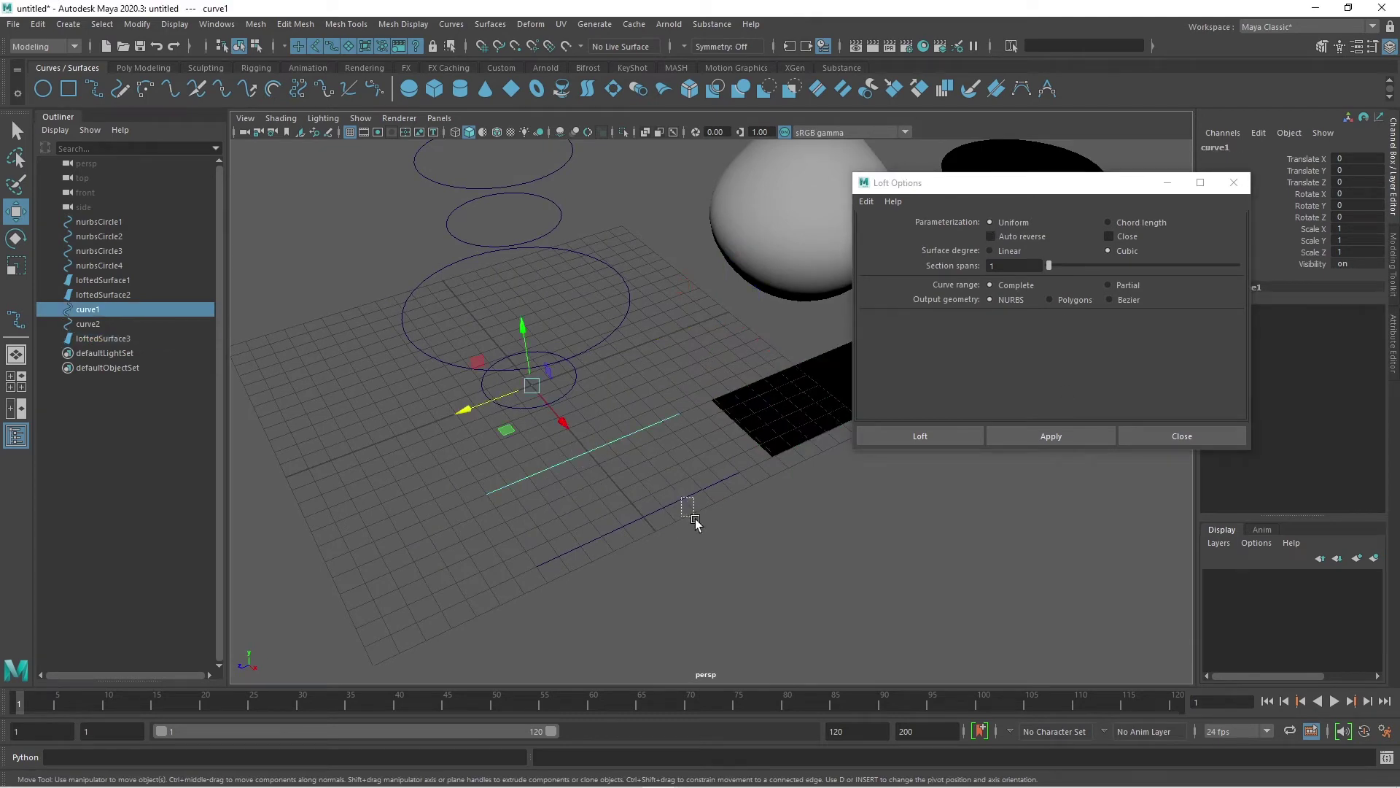
shift+click(695, 523)
click(1070, 432)
Move the crossed lofted surface away from its curves to about 14.3 in Translate X and -11.6 in Translate Z
scroll(771, 577, down, 3)
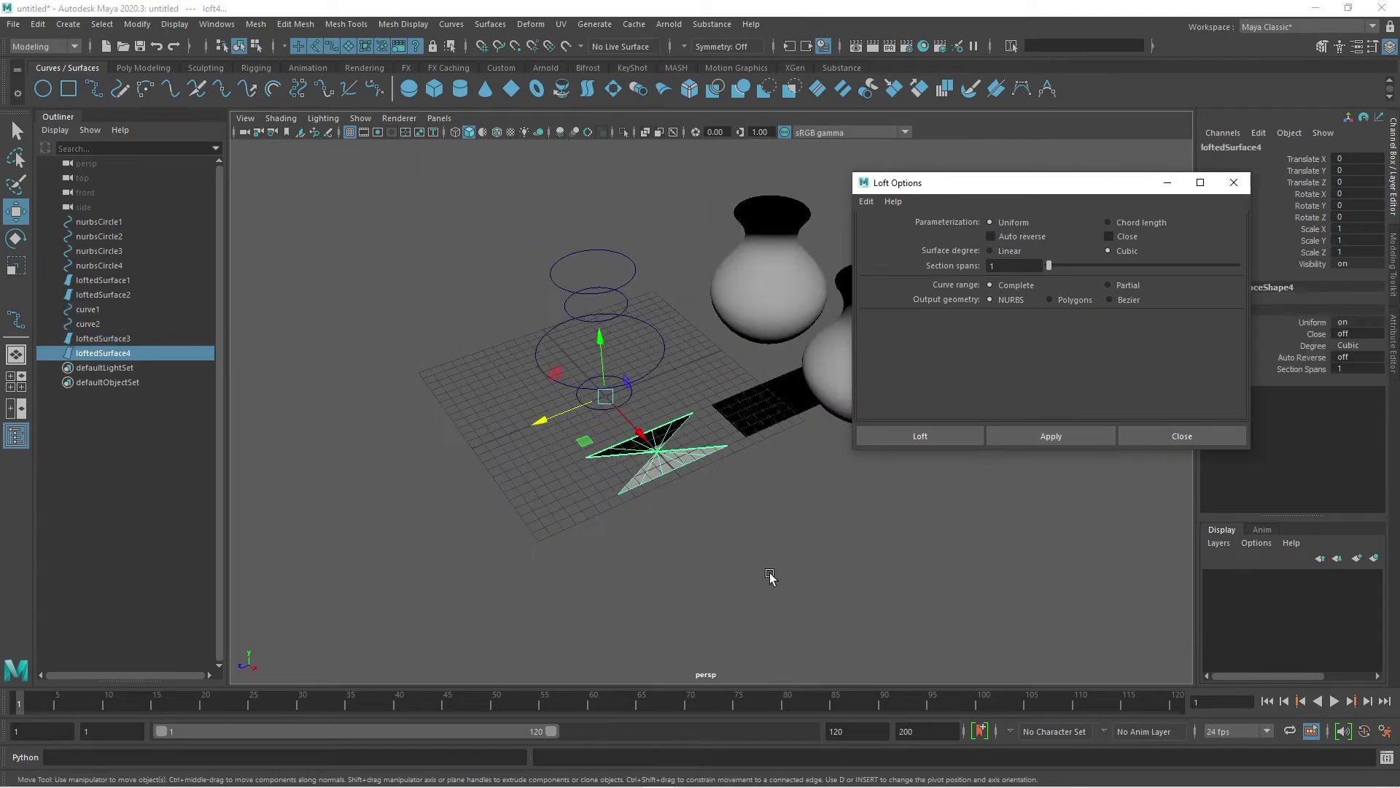
alt+drag(771, 576, 728, 566)
drag(635, 416, 633, 575)
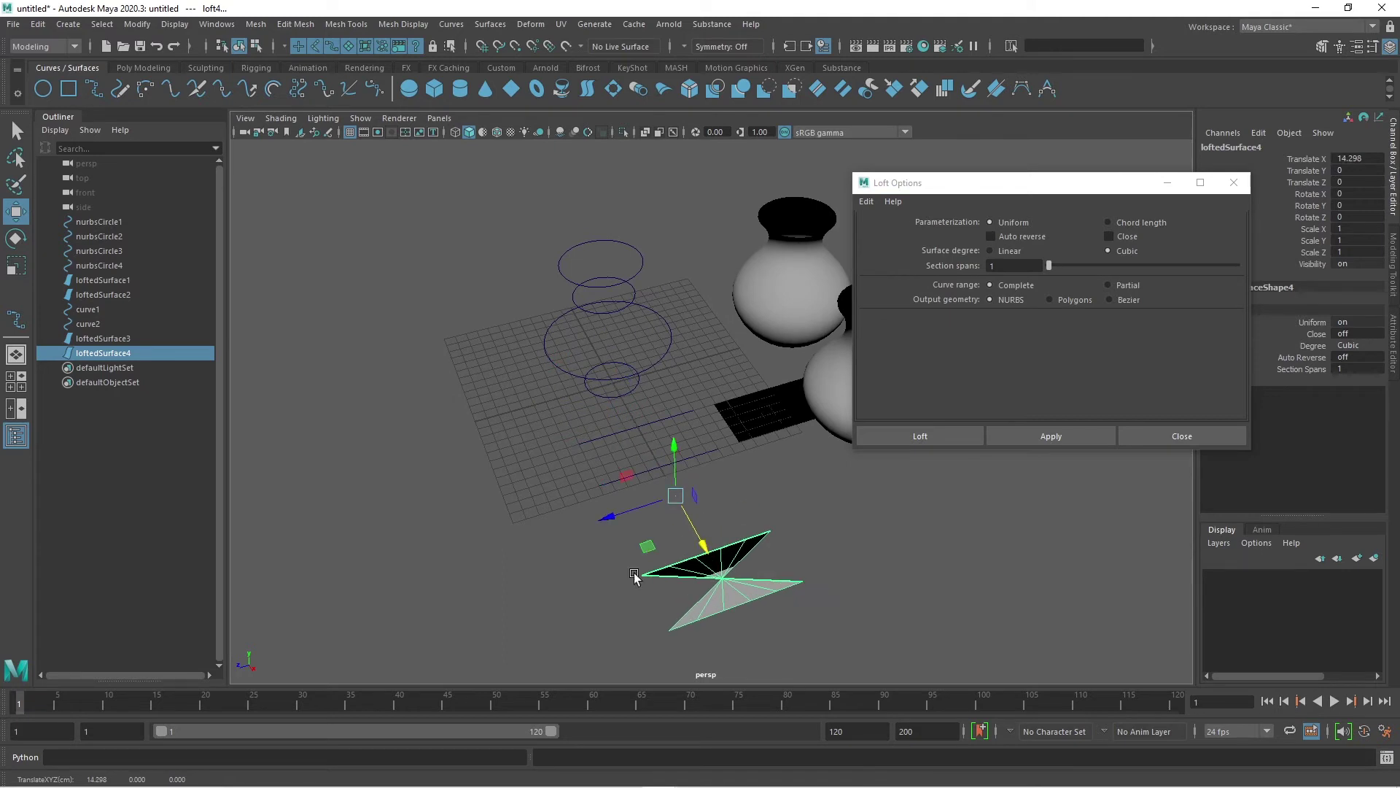
drag(615, 525, 756, 501)
scroll(662, 541, up, 3)
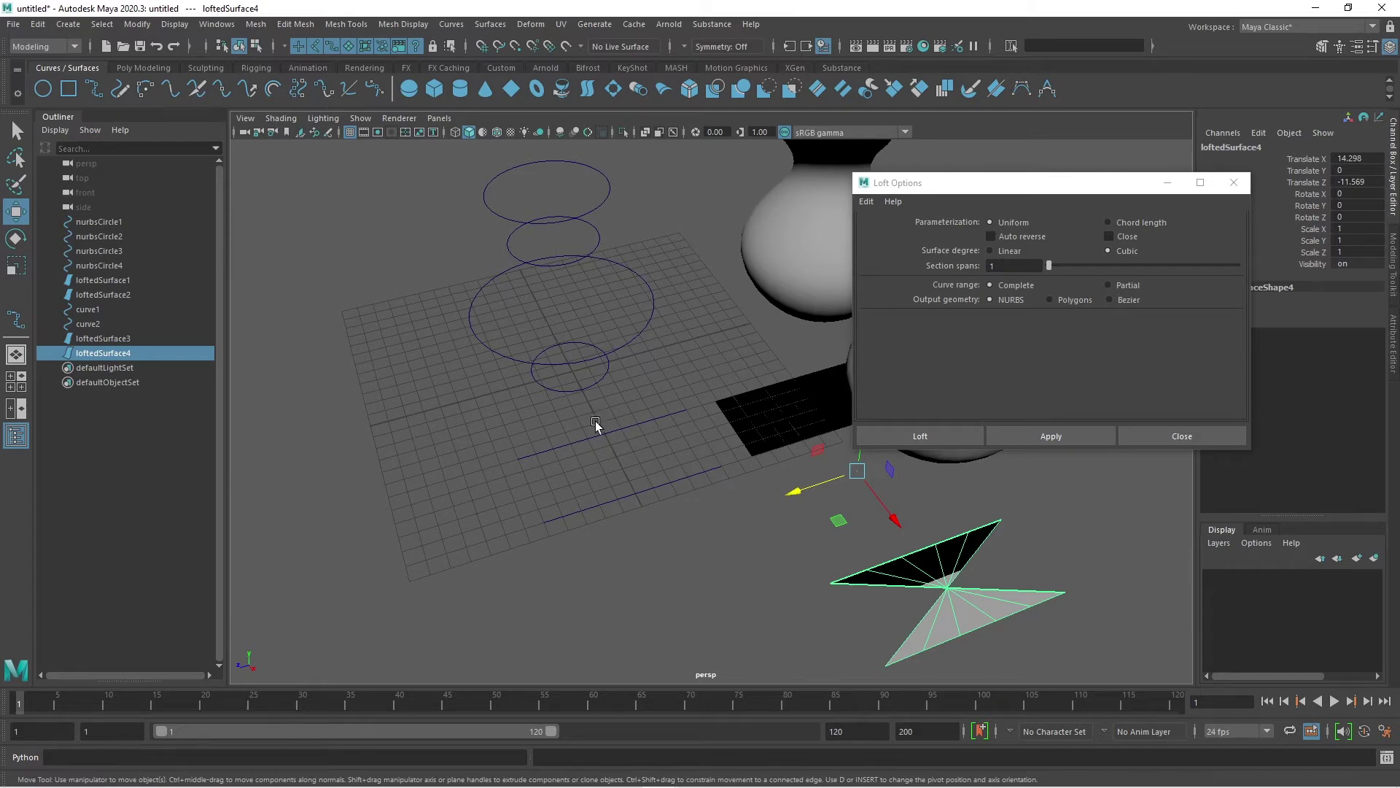
Select both EP curves and display their control points in component mode
drag(594, 422, 512, 510)
click(256, 46)
scroll(515, 514, up, 5)
alt+middle_drag(524, 523, 546, 511)
alt+drag(545, 513, 337, 405)
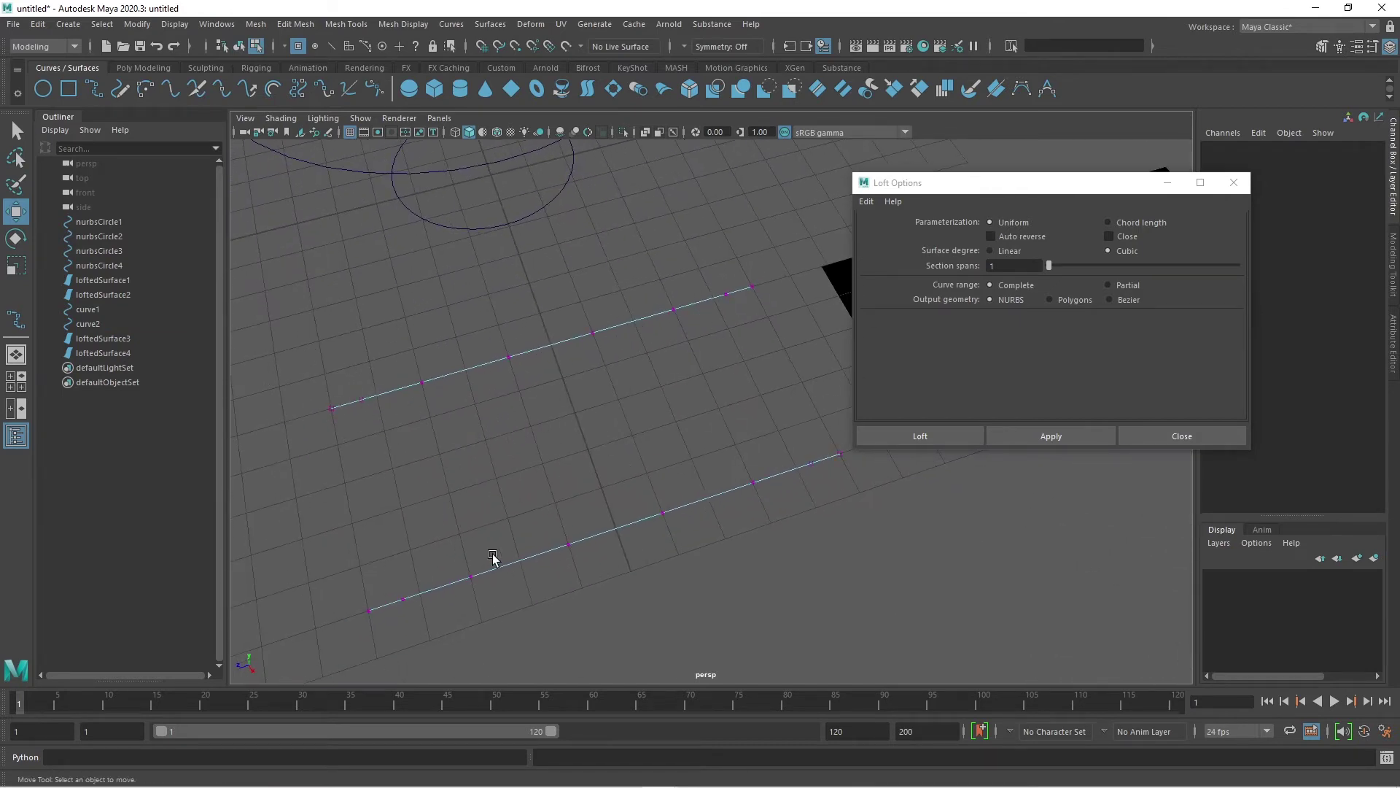
Examine the control points along the second EP curve up close, from its starting end, to determine its direction
alt+drag(644, 557, 727, 448)
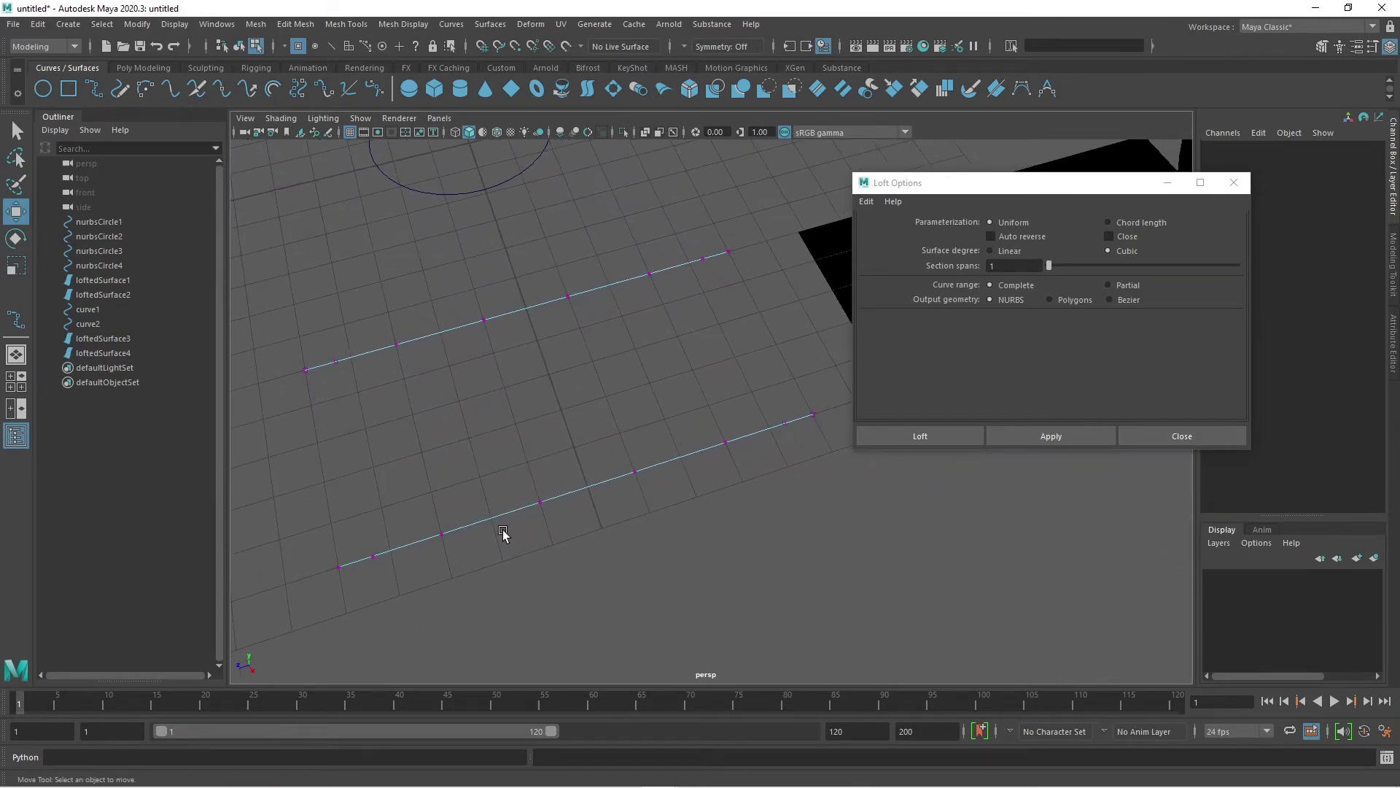
alt+middle_drag(669, 547, 631, 549)
scroll(783, 449, up, 4)
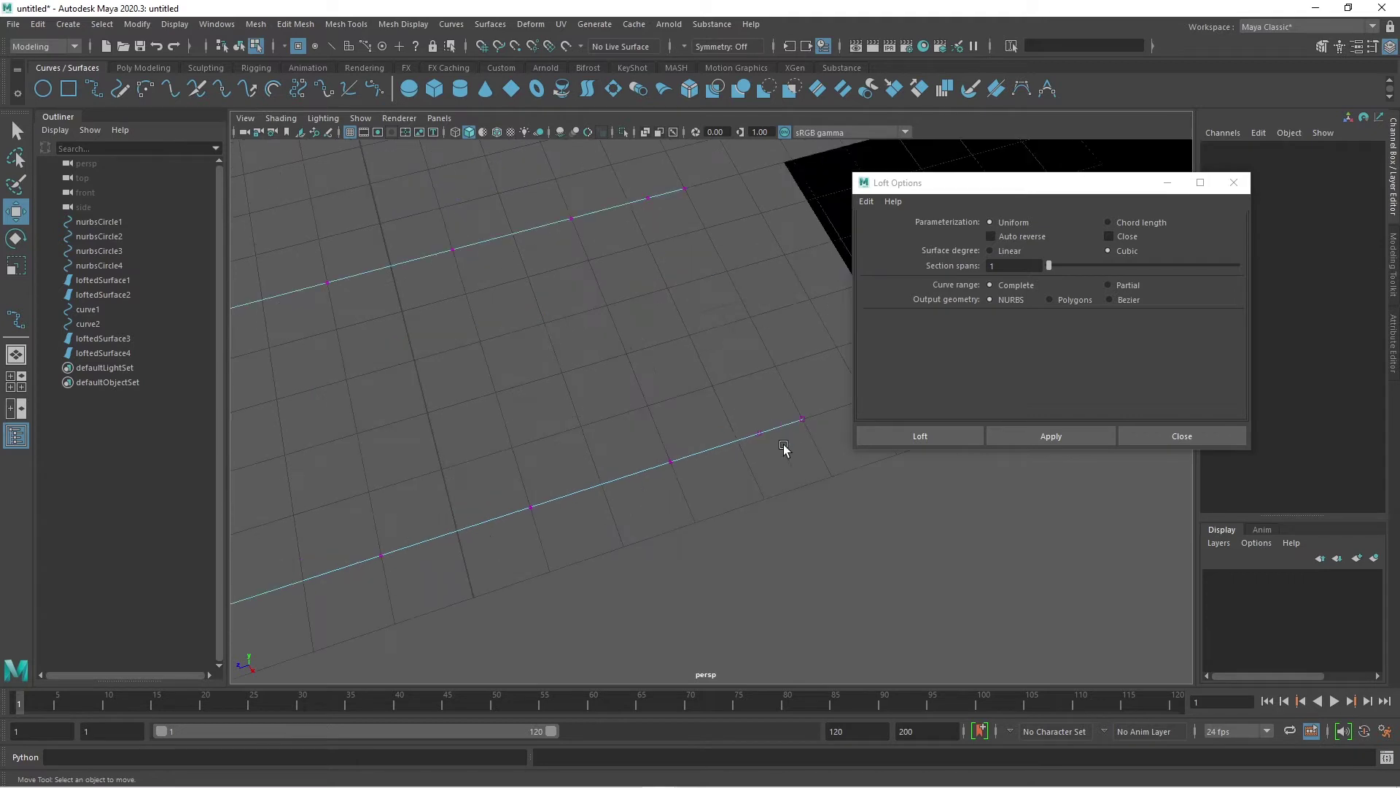
alt+middle_drag(785, 450, 679, 510)
scroll(681, 510, up, 3)
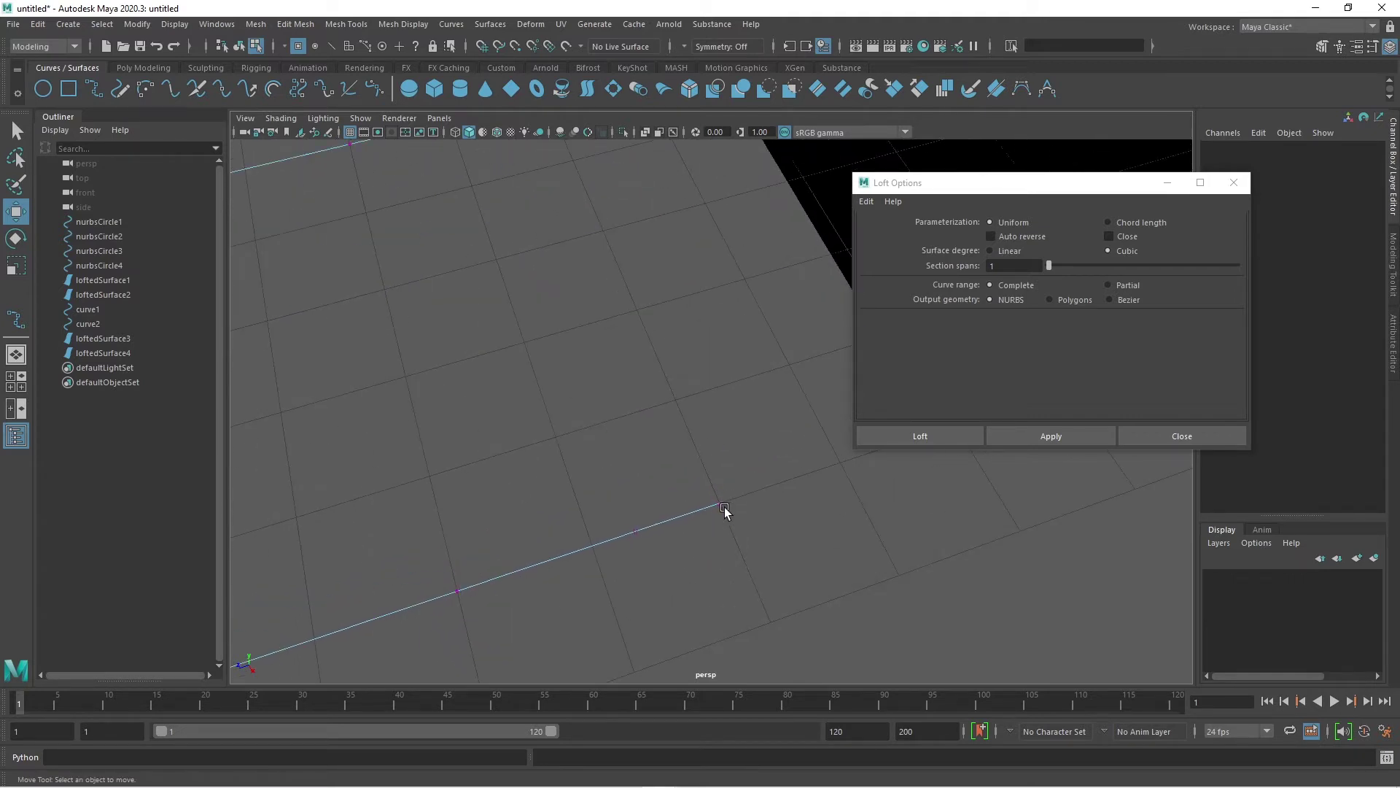
drag(725, 509, 725, 499)
alt+middle_drag(510, 625, 573, 481)
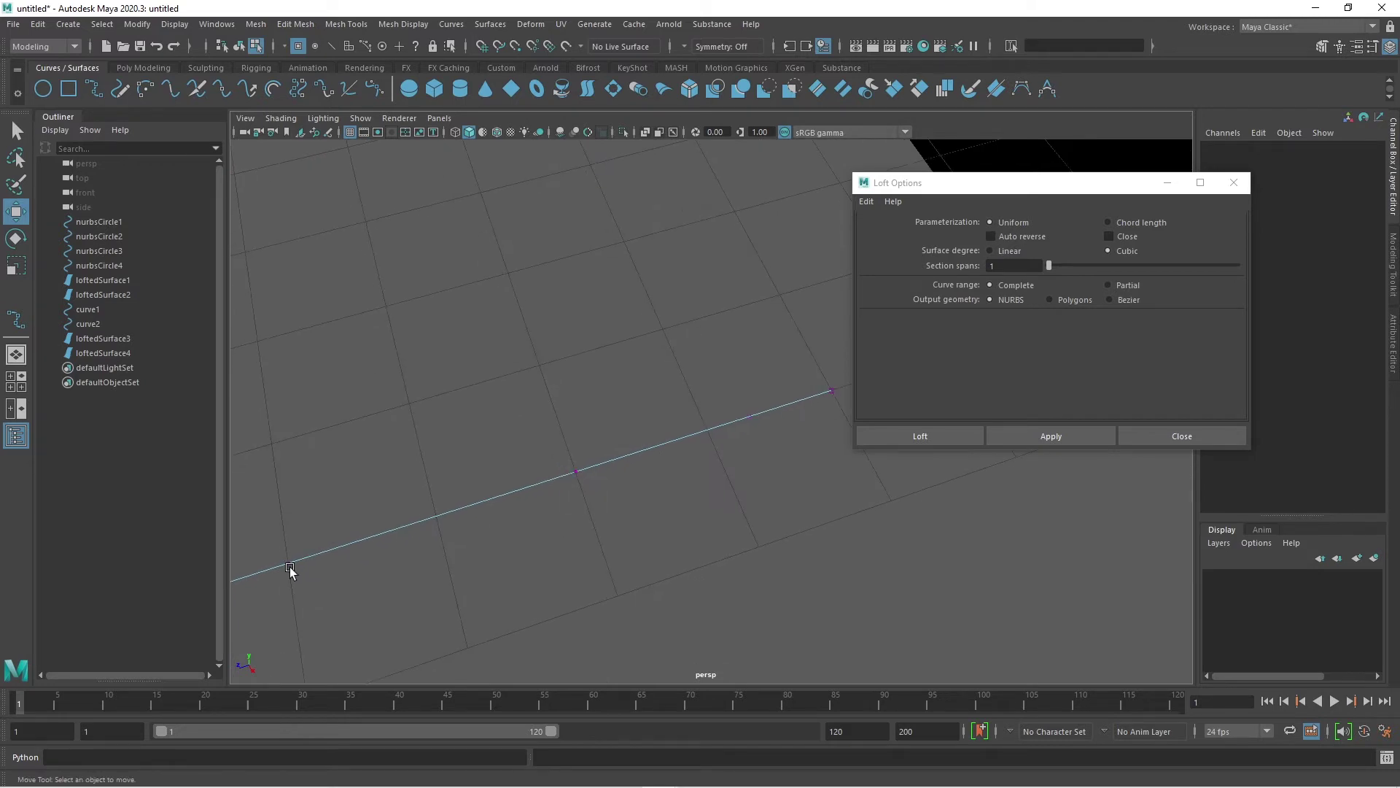
alt+middle_drag(762, 474, 671, 474)
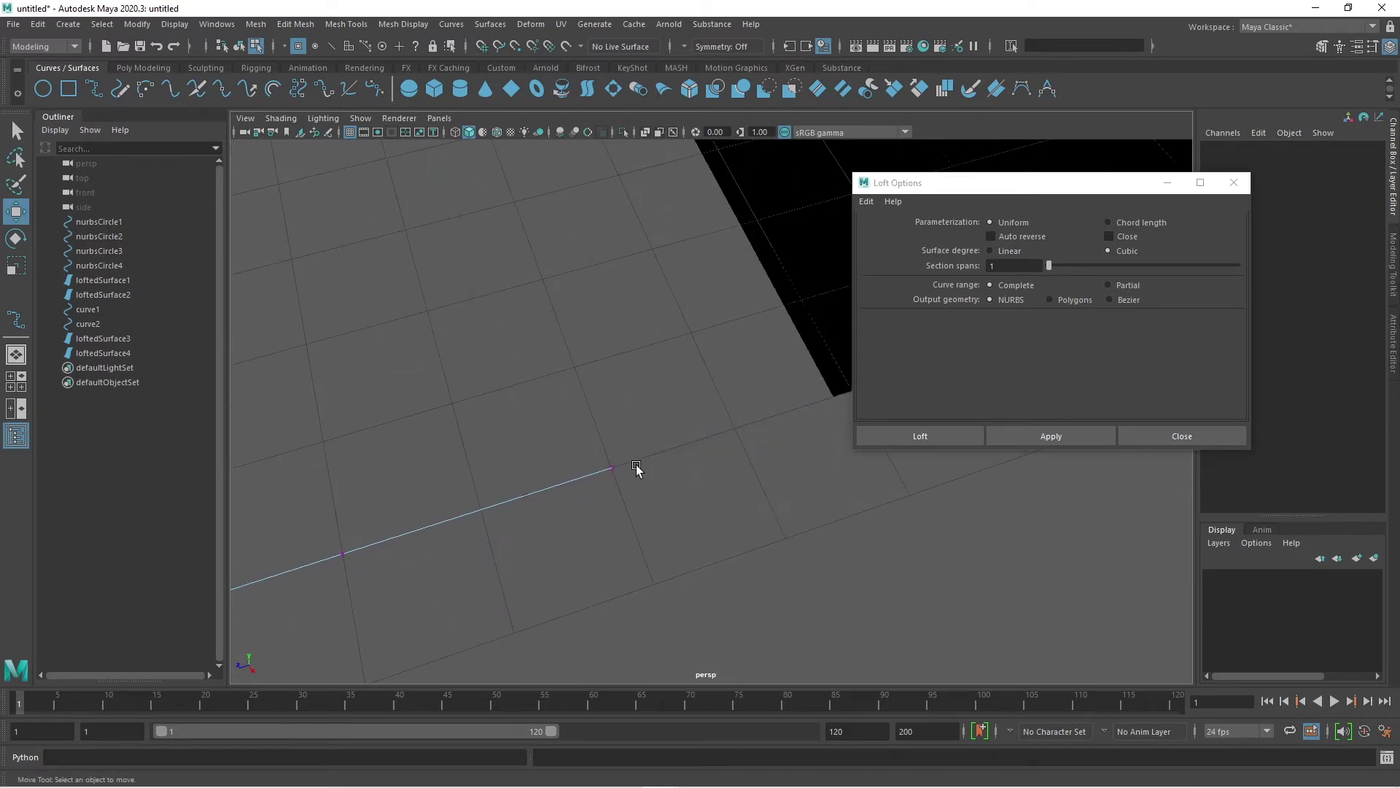
Examine the control points at the opposite end of the first EP curve to compare its direction with the second
scroll(566, 516, down, 3)
alt+middle_drag(565, 516, 614, 446)
scroll(691, 388, up, 1)
alt+middle_drag(427, 416, 701, 496)
scroll(244, 335, up, 3)
alt+middle_drag(321, 328, 480, 382)
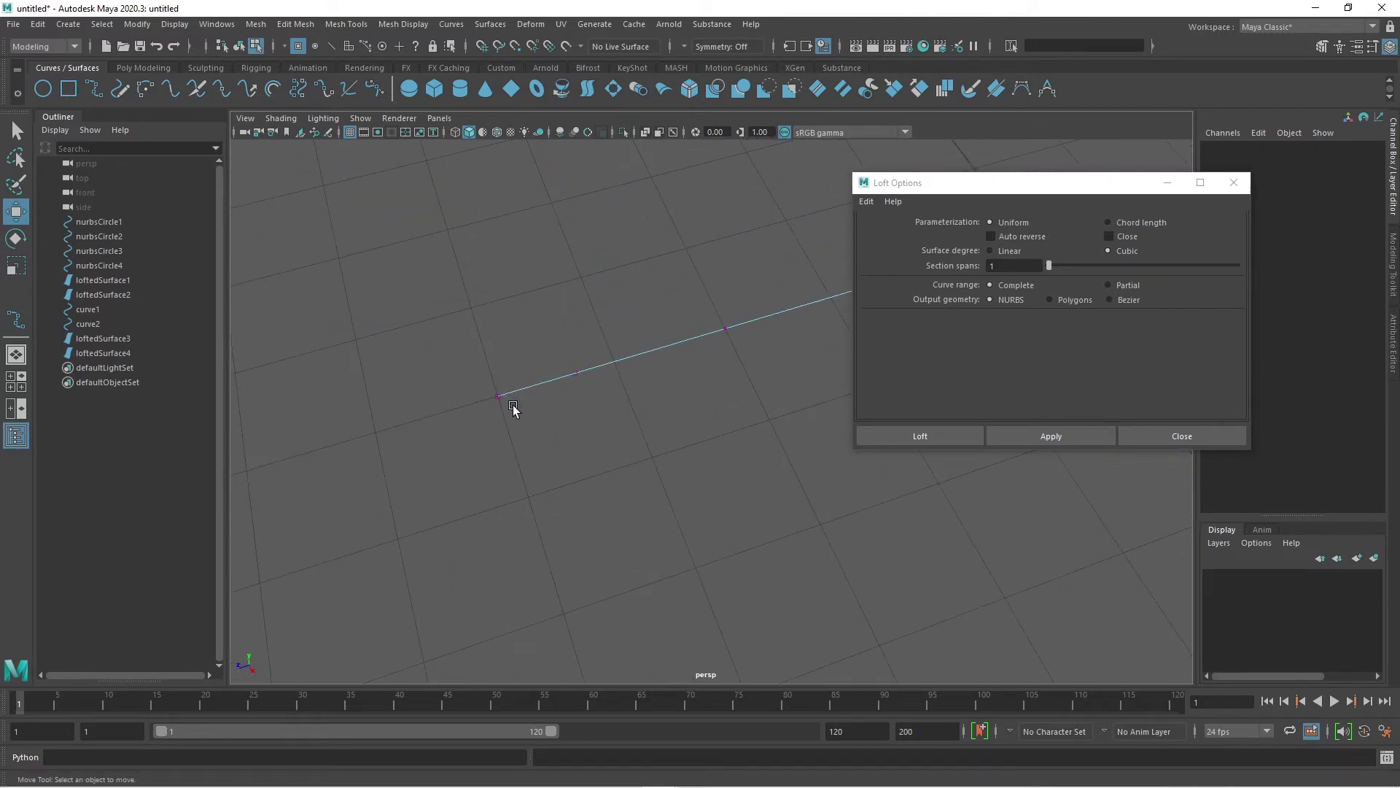
scroll(514, 405, down, 3)
alt+middle_drag(625, 493, 660, 483)
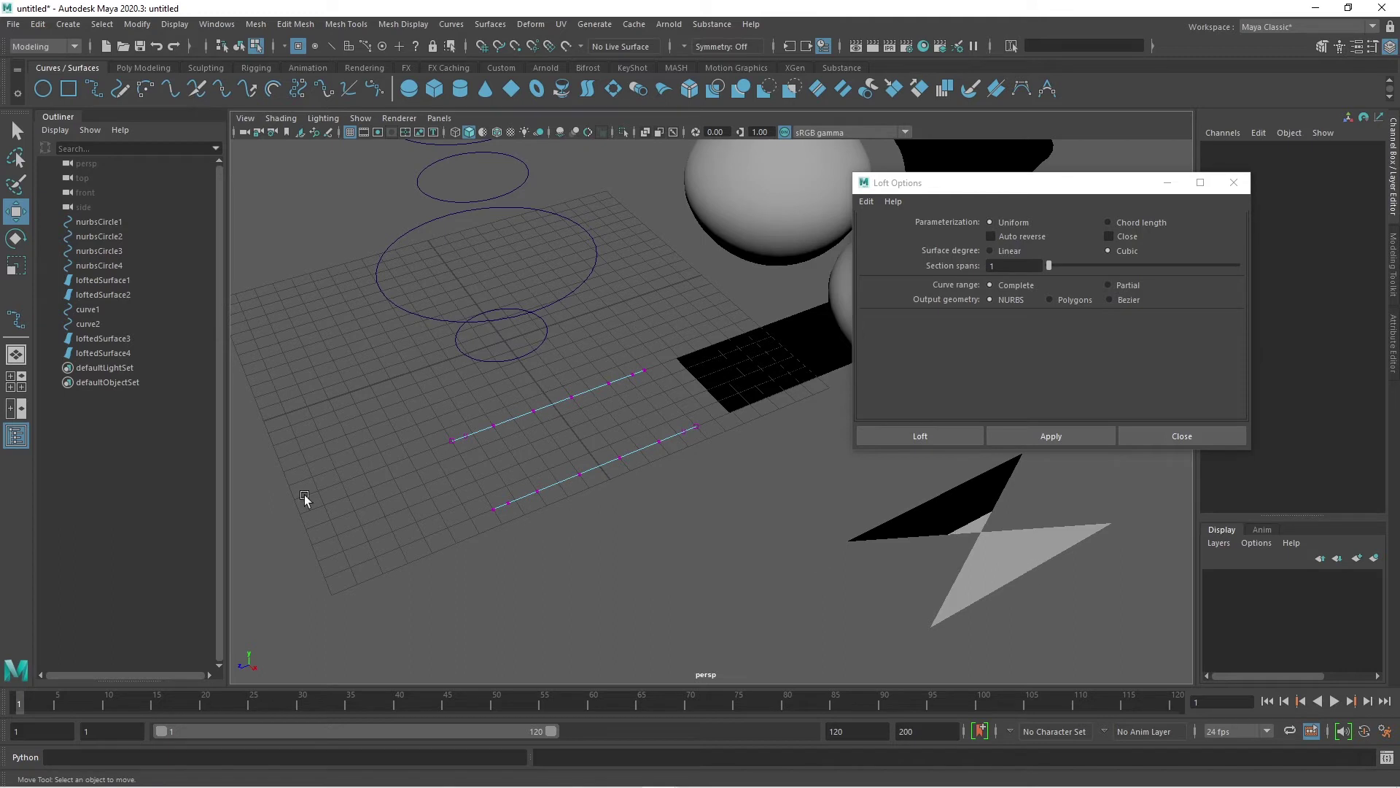
Inspect the crossed surface's control points in component mode and return to object mode
click(447, 439)
click(1001, 568)
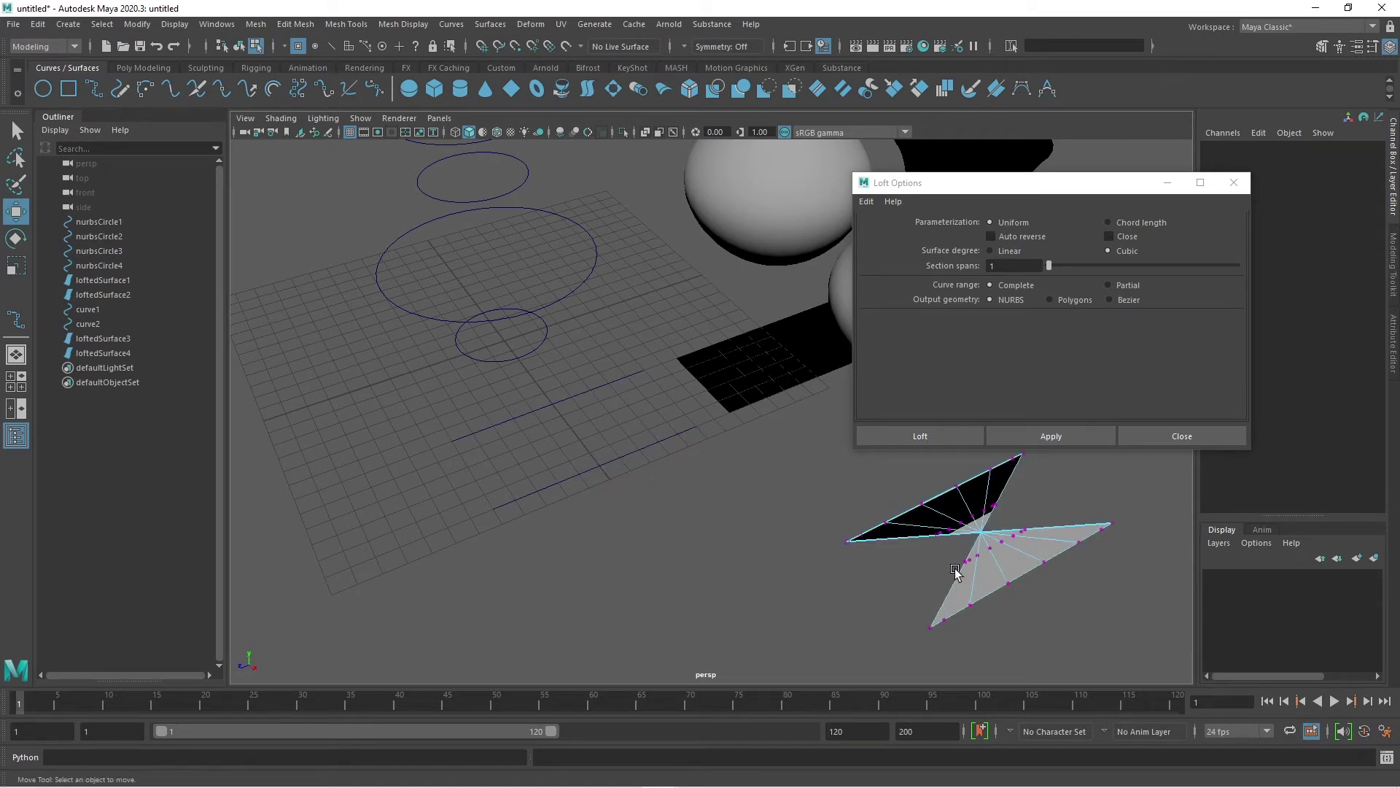
right_drag(1017, 557, 1104, 383)
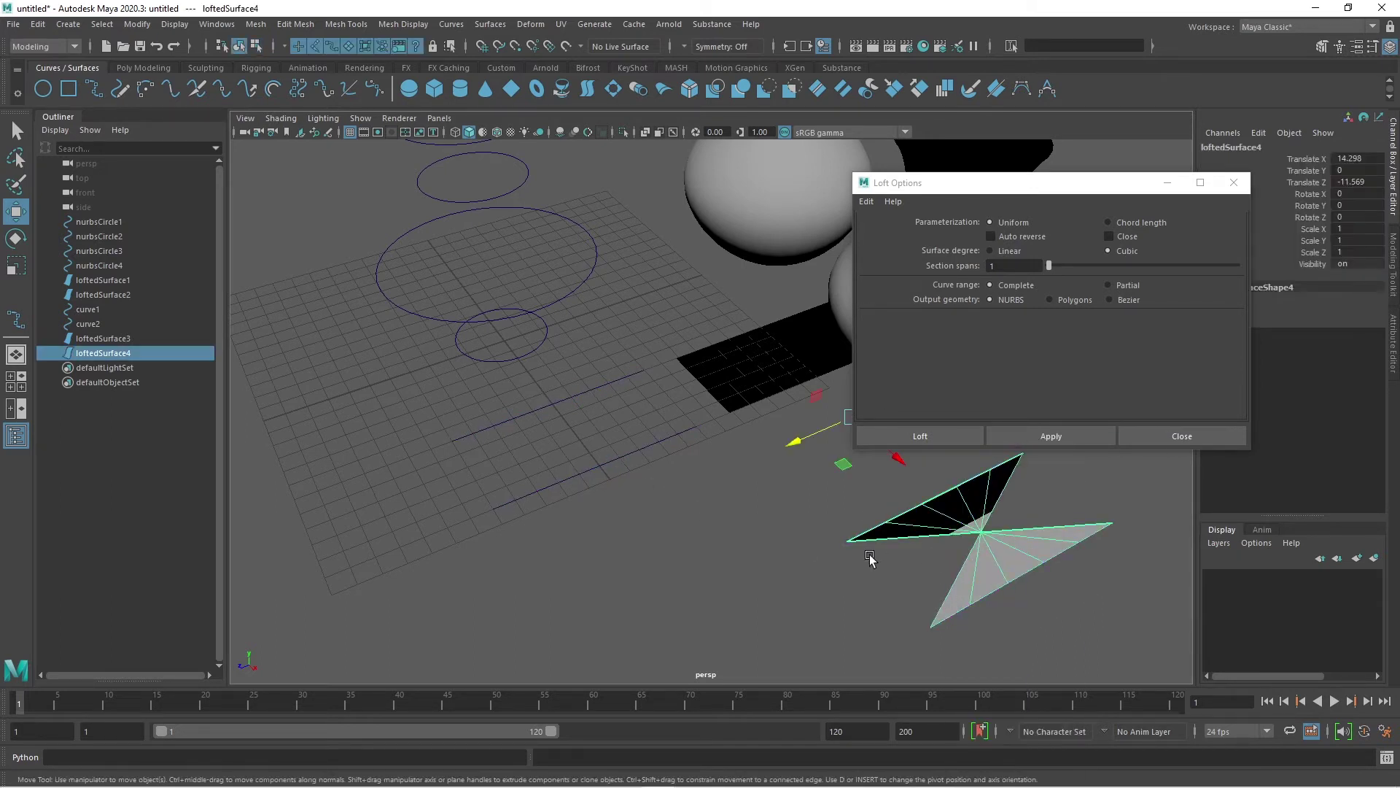
click(905, 555)
click(845, 531)
Turn Auto reverse back on in the loft options and delete both flat lofted surfaces together with the two EP curves
drag(500, 406, 638, 502)
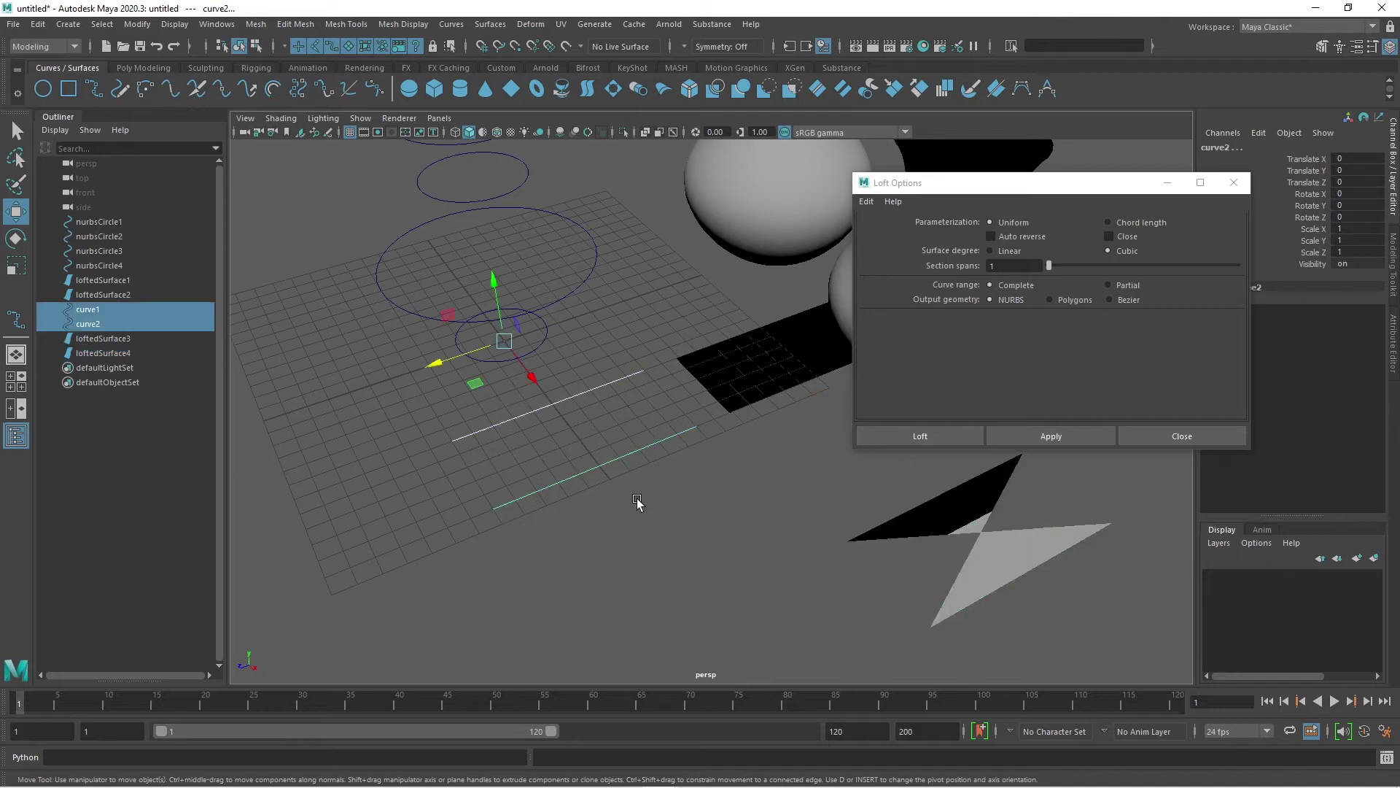
click(1018, 238)
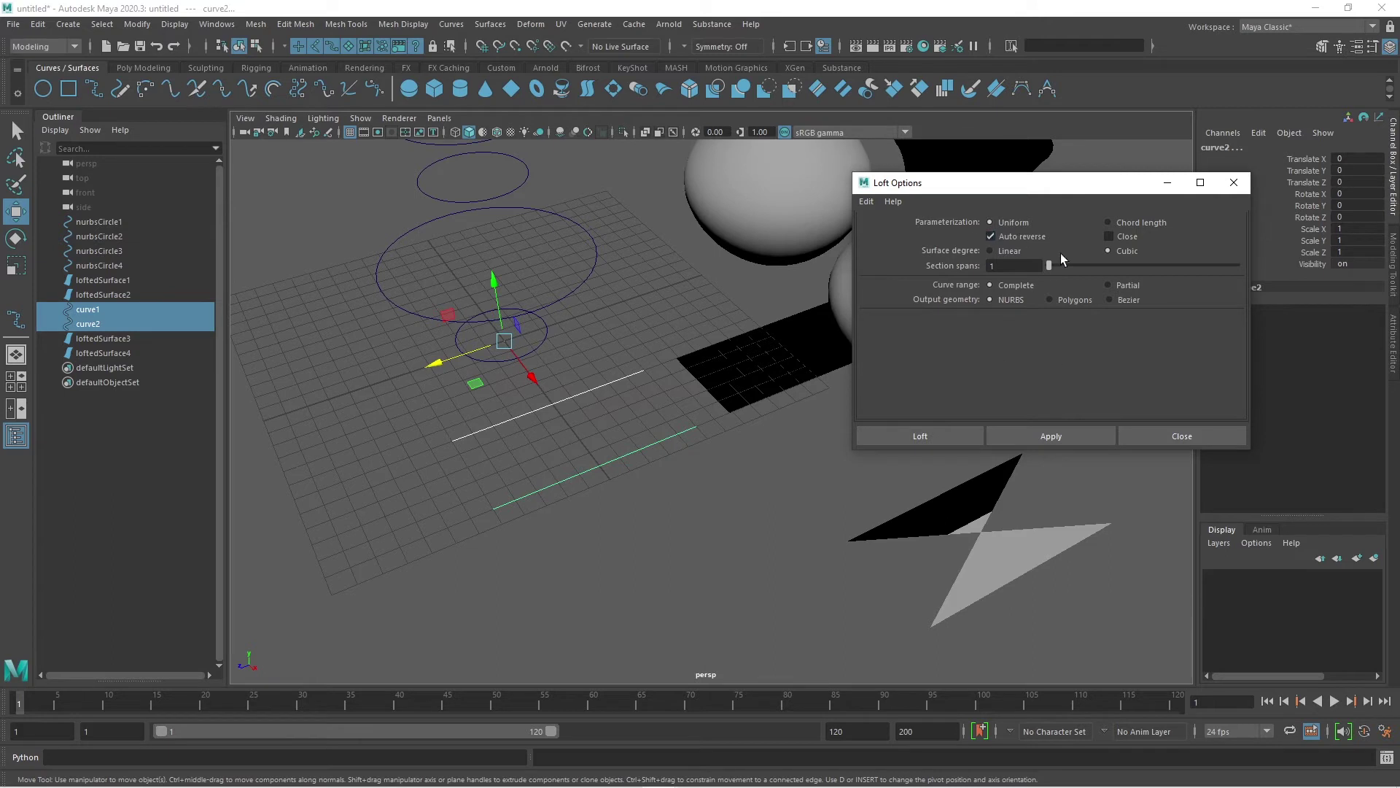
scroll(711, 454, down, 3)
alt+middle_drag(684, 482, 636, 494)
click(632, 384)
shift+click(728, 494)
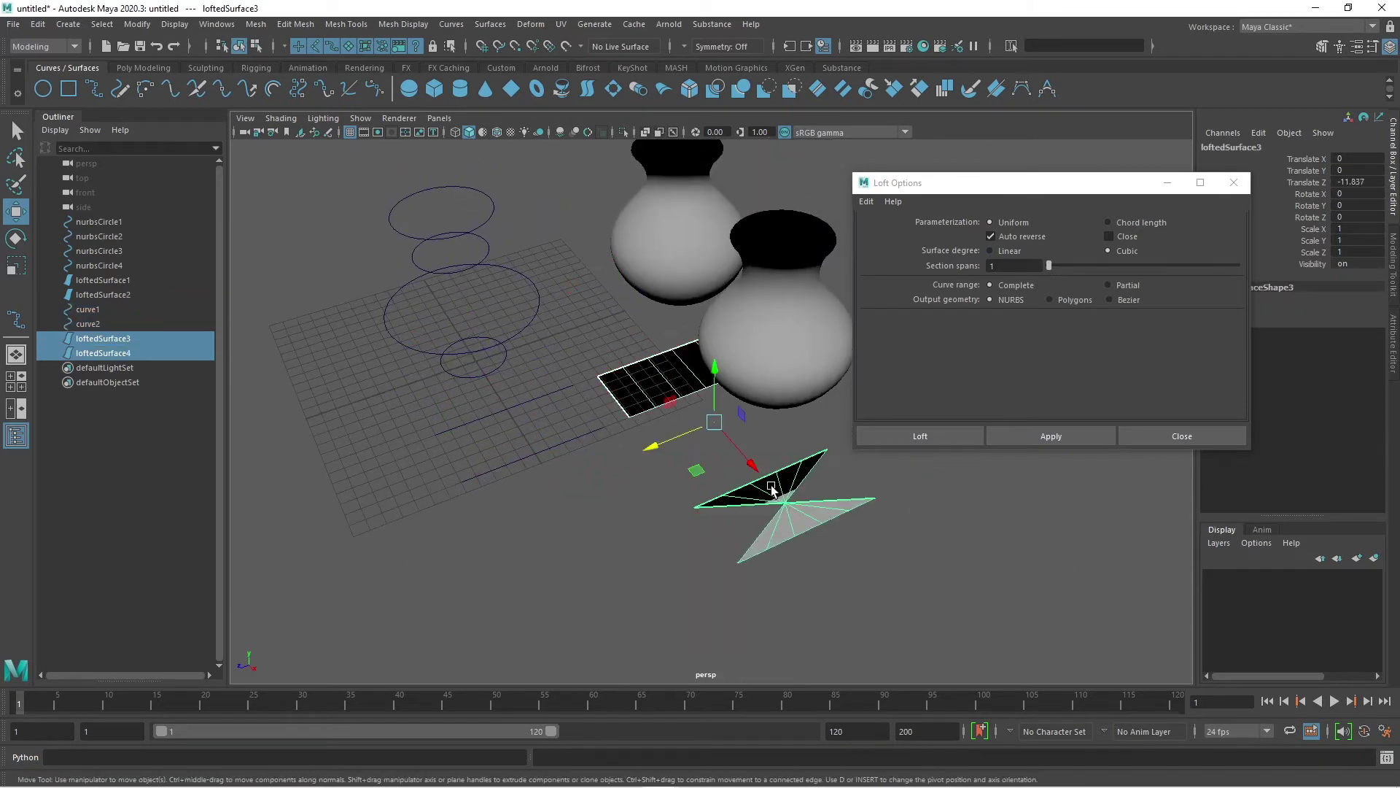
shift+drag(522, 398, 569, 487)
key(Delete)
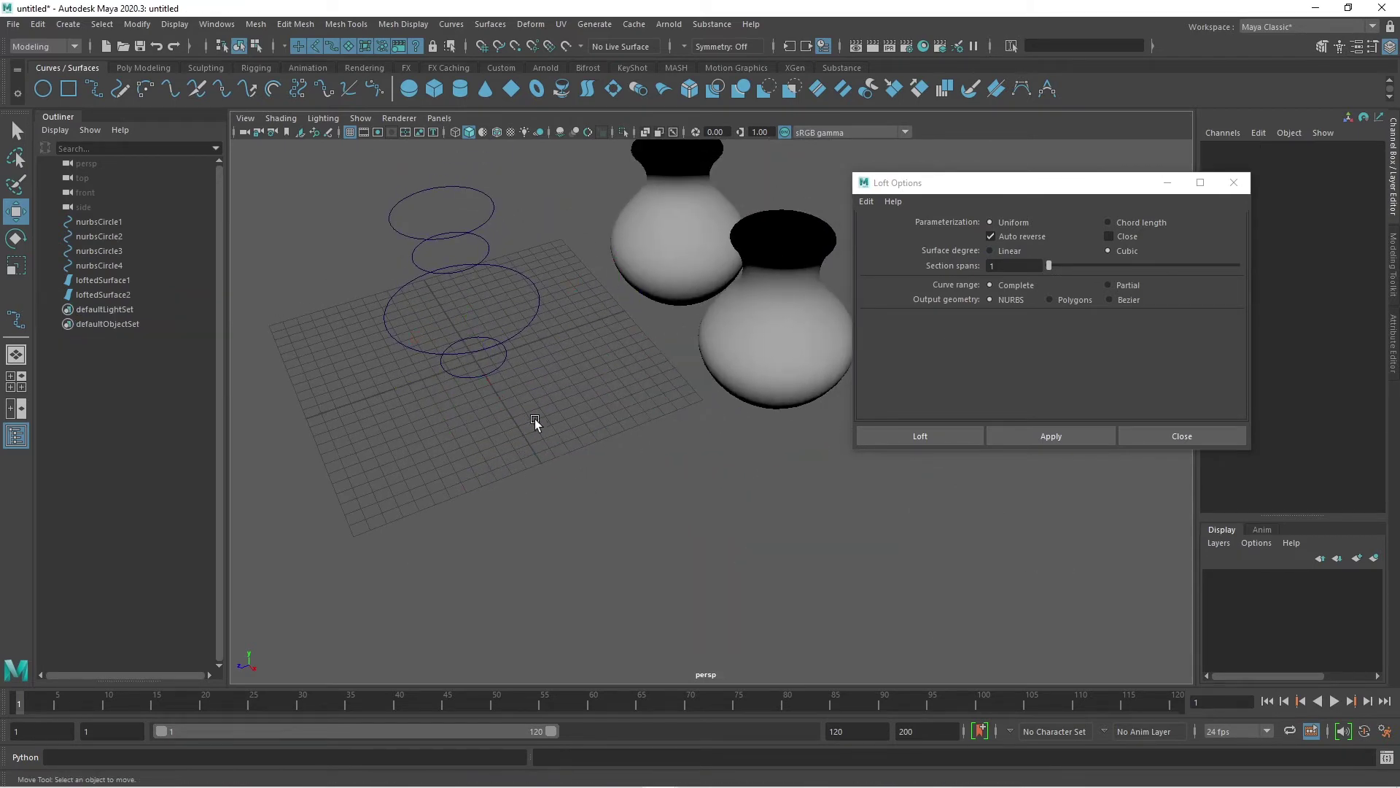
Inspect the first vase's cubic surface lines and compare its smooth profile with the four profile circles
alt+middle_drag(535, 425, 678, 522)
scroll(720, 535, up, 5)
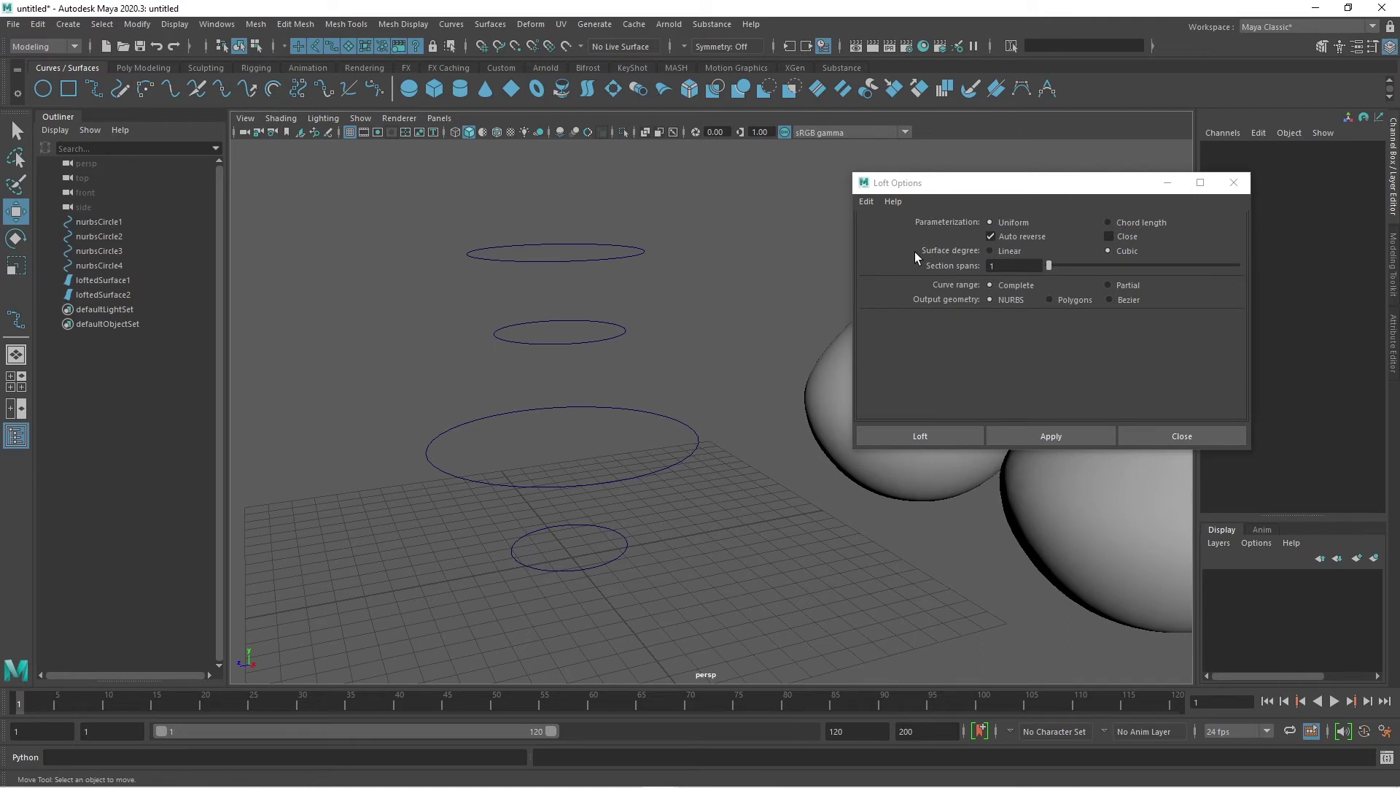
alt+drag(844, 548, 686, 521)
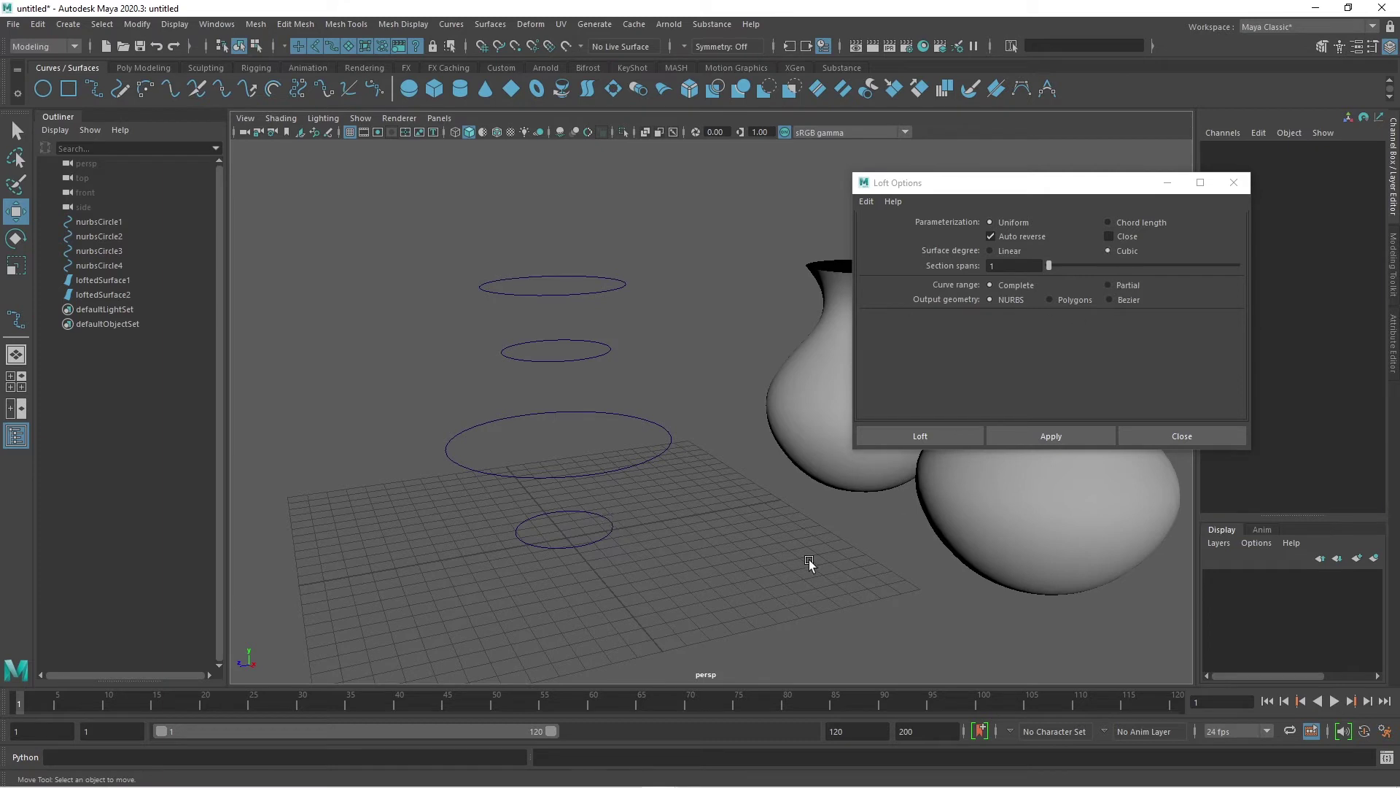
alt+drag(809, 564, 1064, 314)
click(866, 201)
click(871, 243)
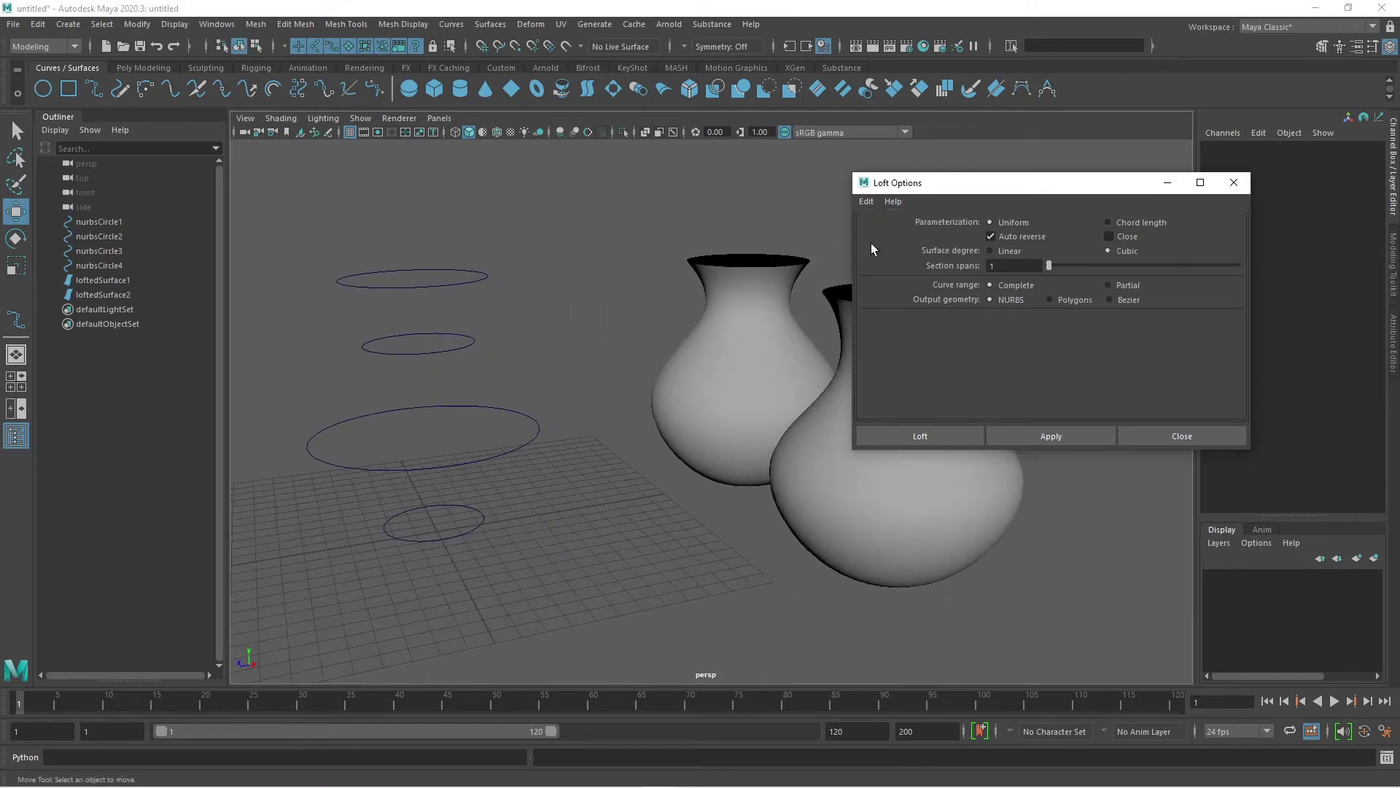
click(774, 395)
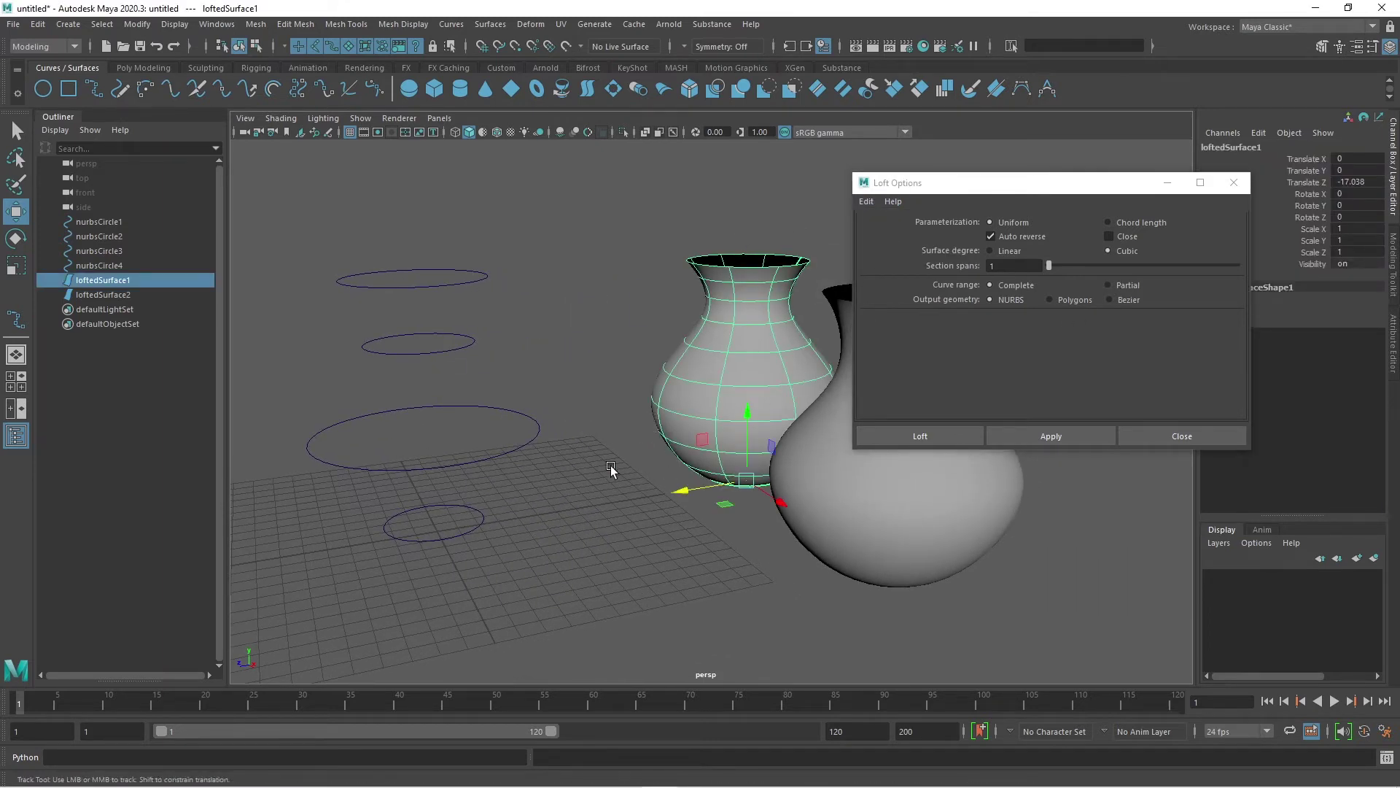
alt+middle_drag(611, 470, 717, 414)
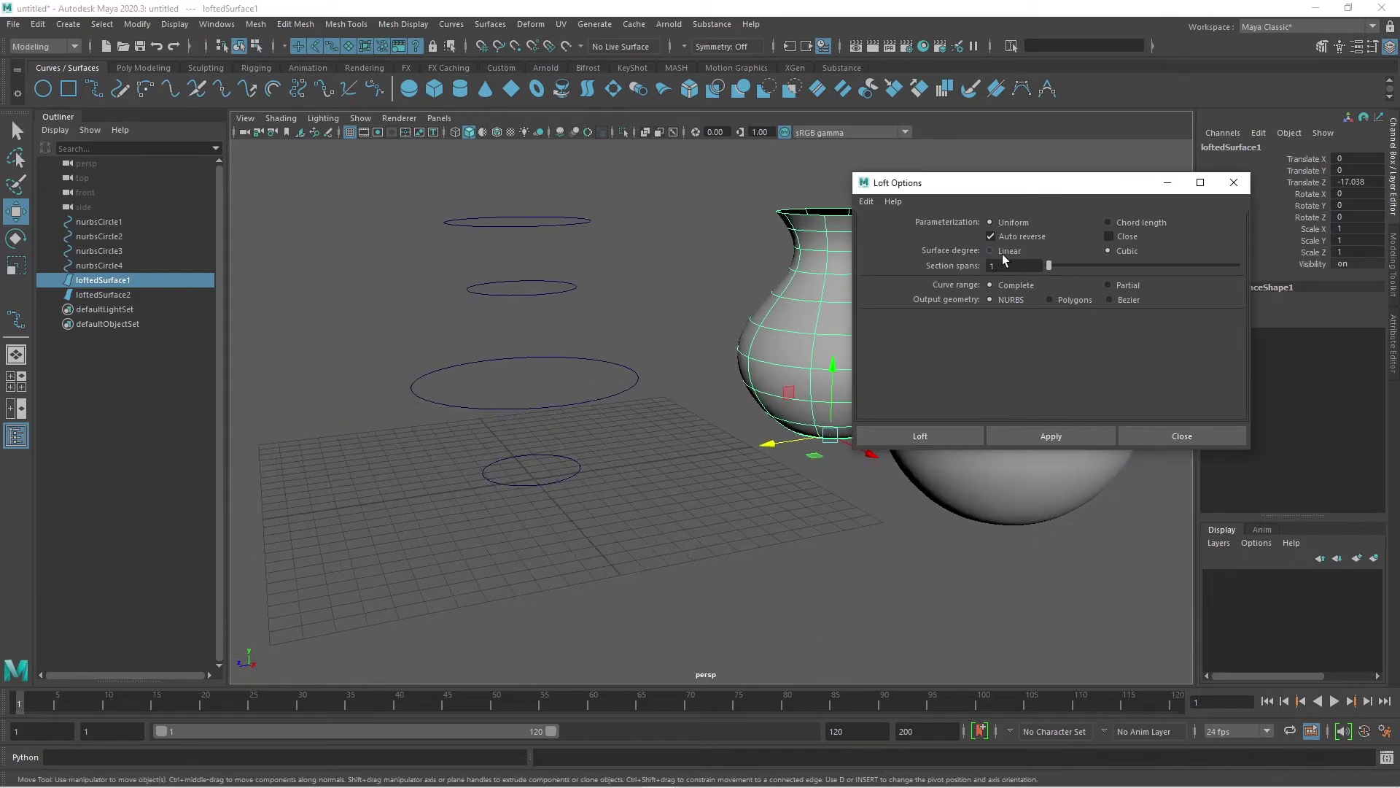
Loft the four profile circles in order from lowest to highest with the surface degree set to Linear
click(511, 483)
shift+drag(619, 343, 674, 426)
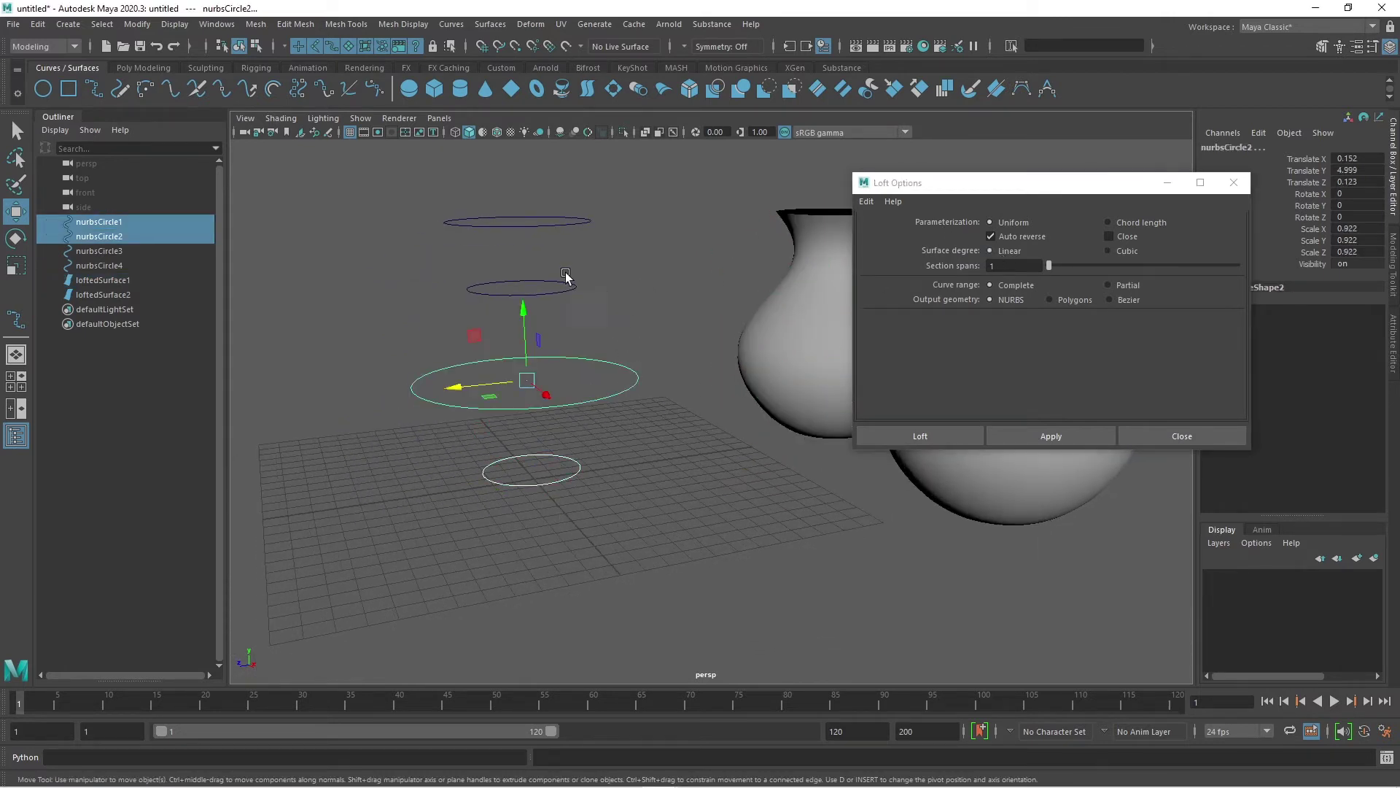
shift+click(574, 288)
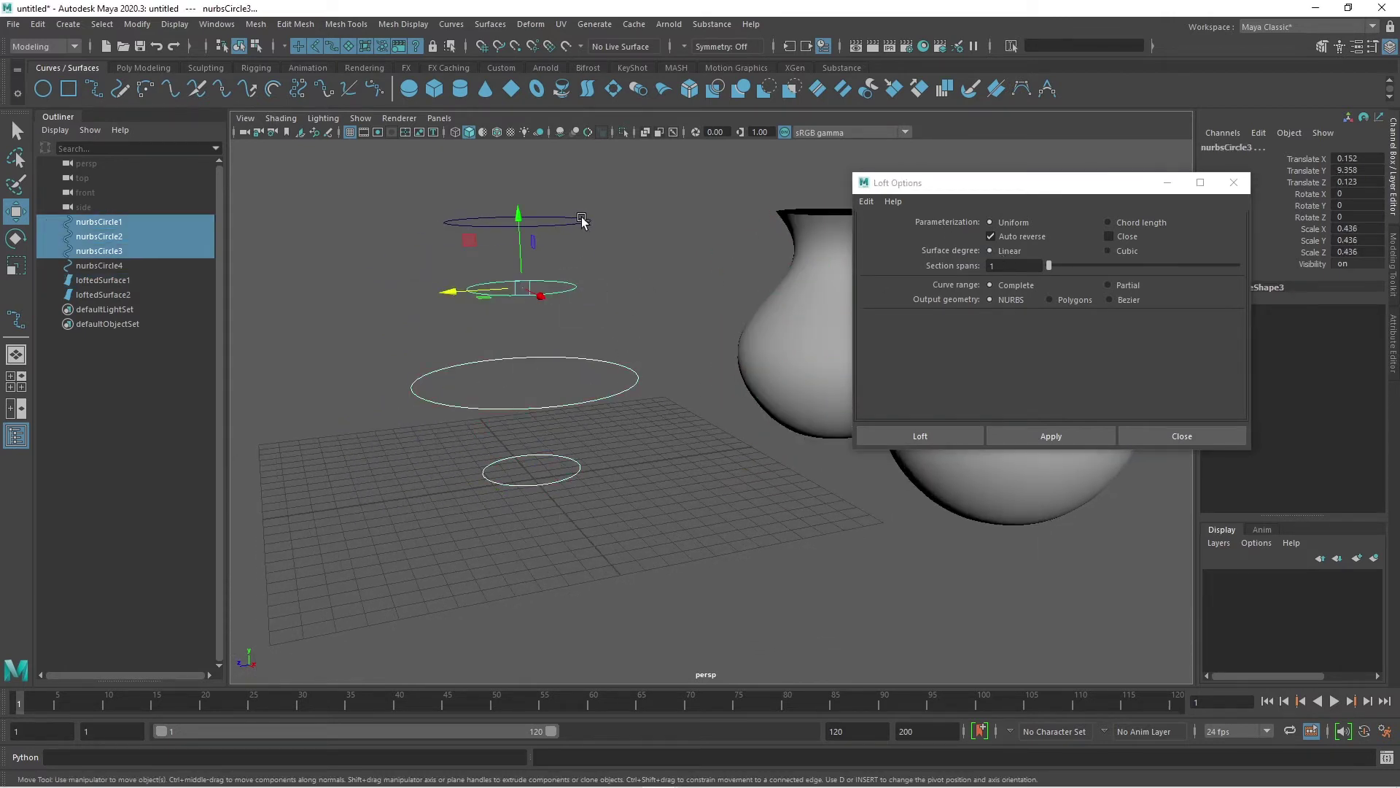
click(1057, 436)
alt+drag(773, 459, 700, 470)
Move the angular linear vase away from the profile circles to a Translate Z of about 13
click(698, 468)
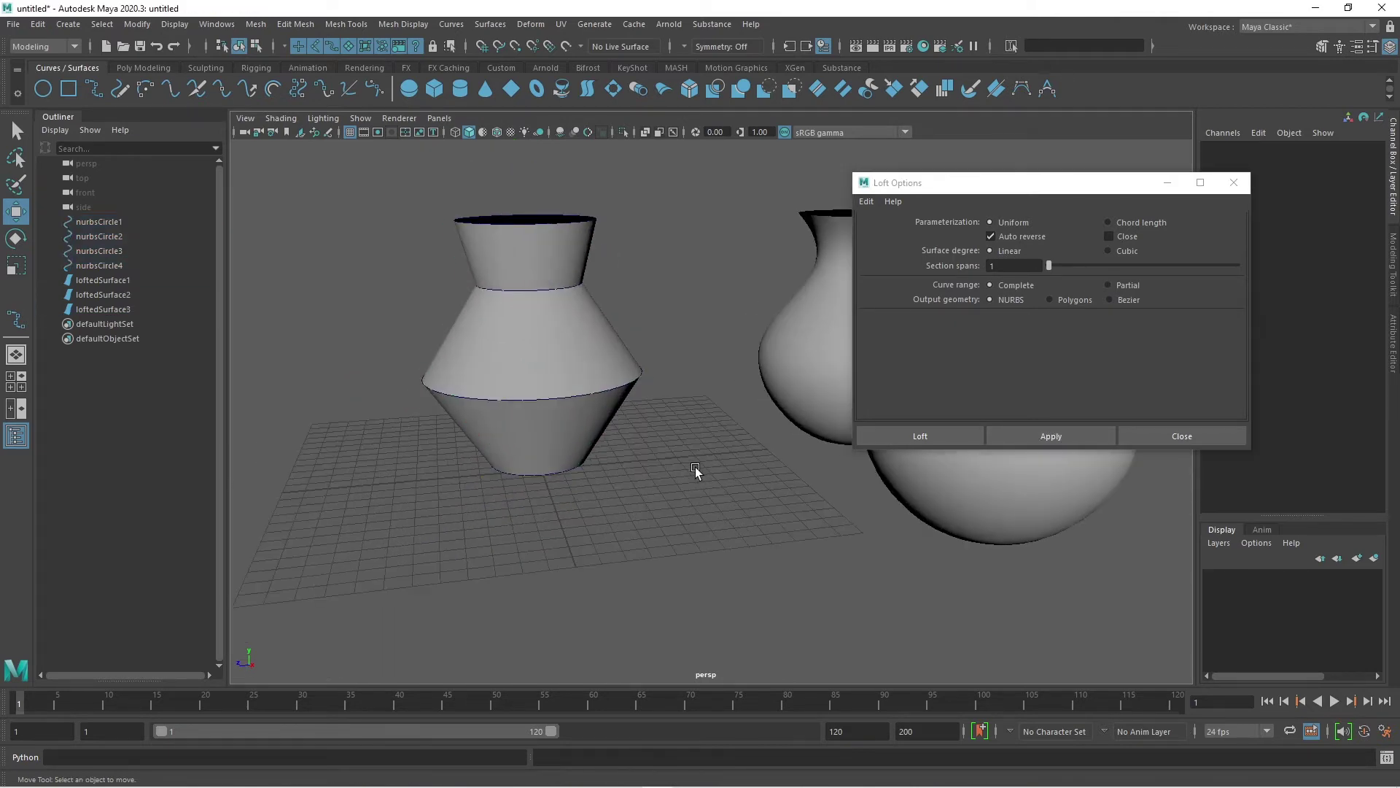
click(608, 432)
drag(470, 474, 165, 485)
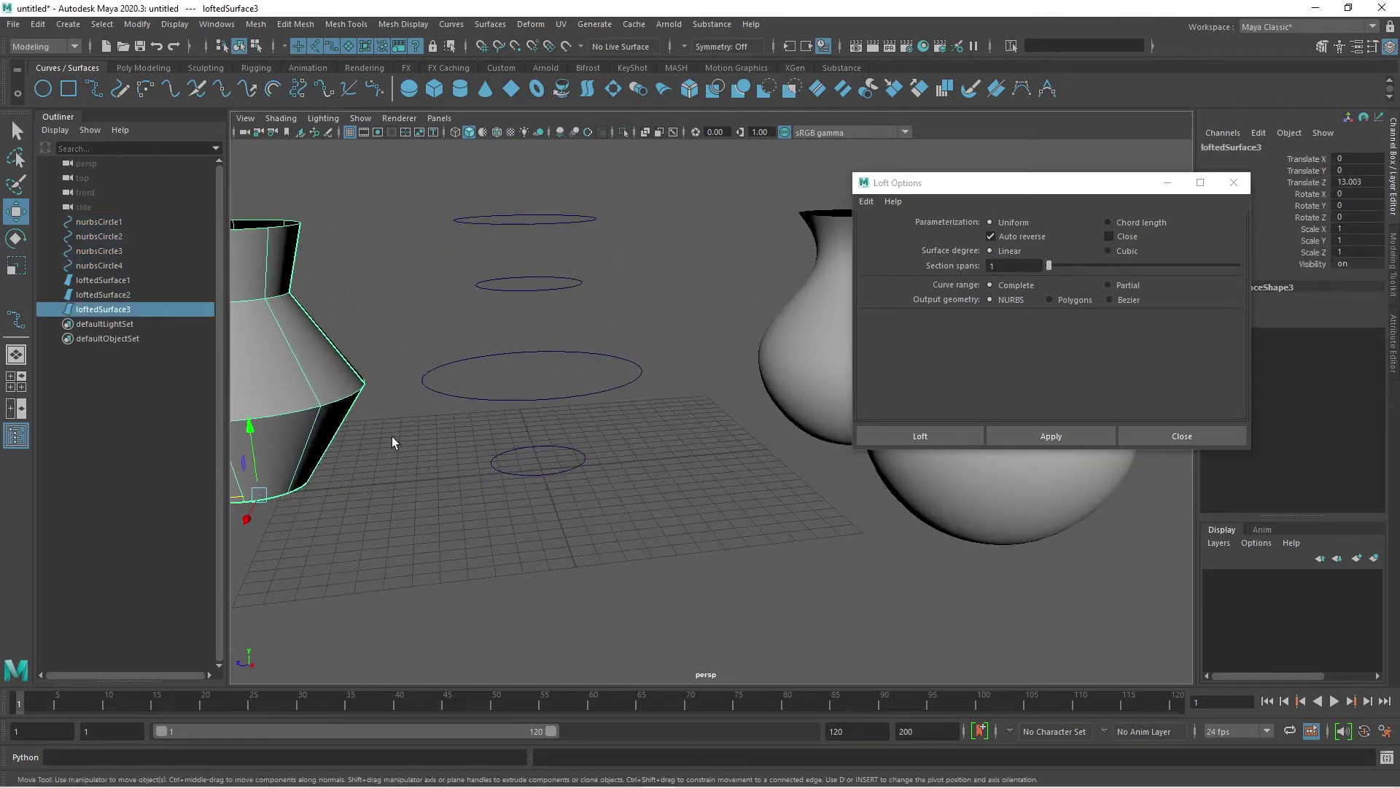
Examine the linear vase's angular profile from several angles and compare it with the four profile circles
scroll(430, 444, down, 4)
alt+middle_drag(541, 460, 620, 450)
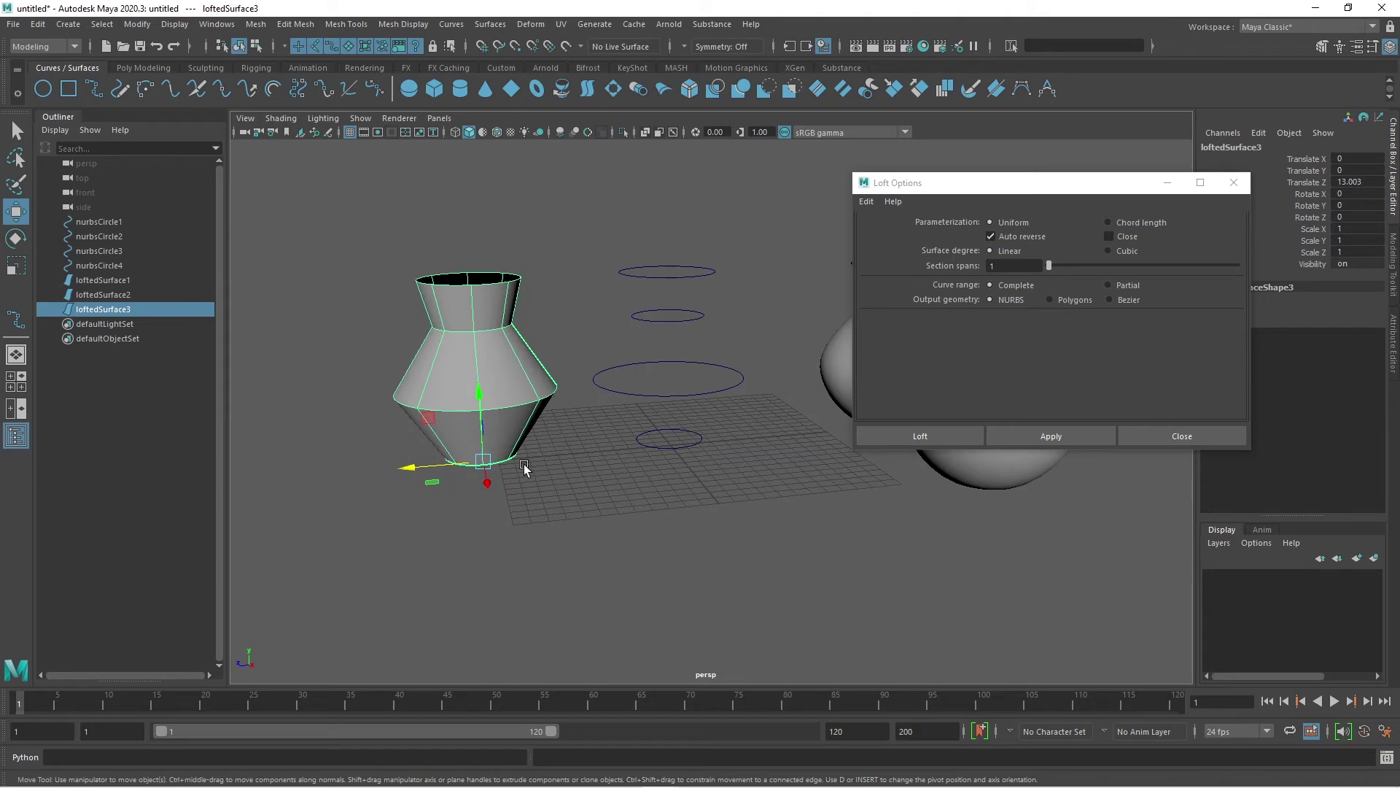
mouse_move(597, 454)
alt+mouse_down()
mouse_move(684, 443)
mouse_move(598, 452)
mouse_move(610, 451)
alt+mouse_up()
scroll(613, 450, up, 3)
alt+middle_drag(615, 449, 656, 471)
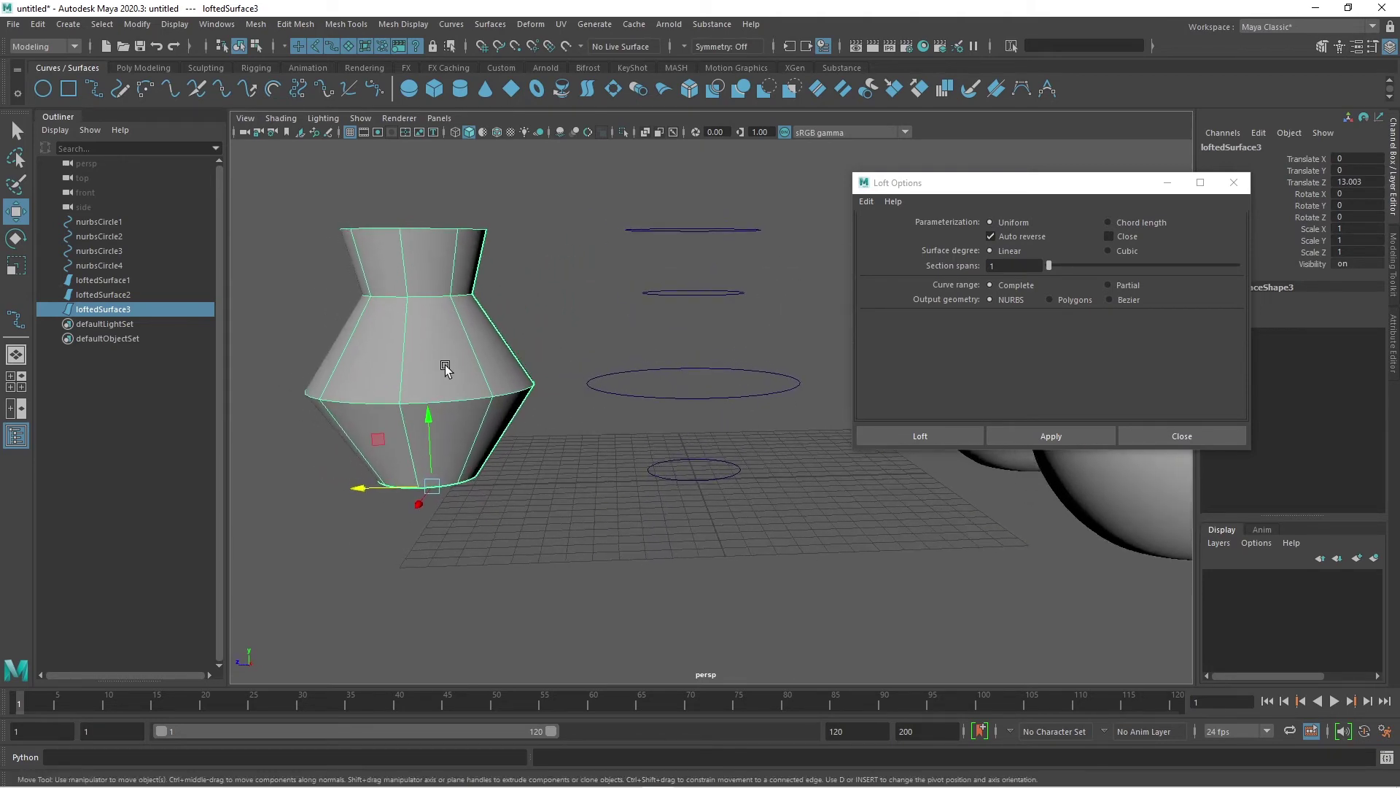
scroll(403, 417, down, 2)
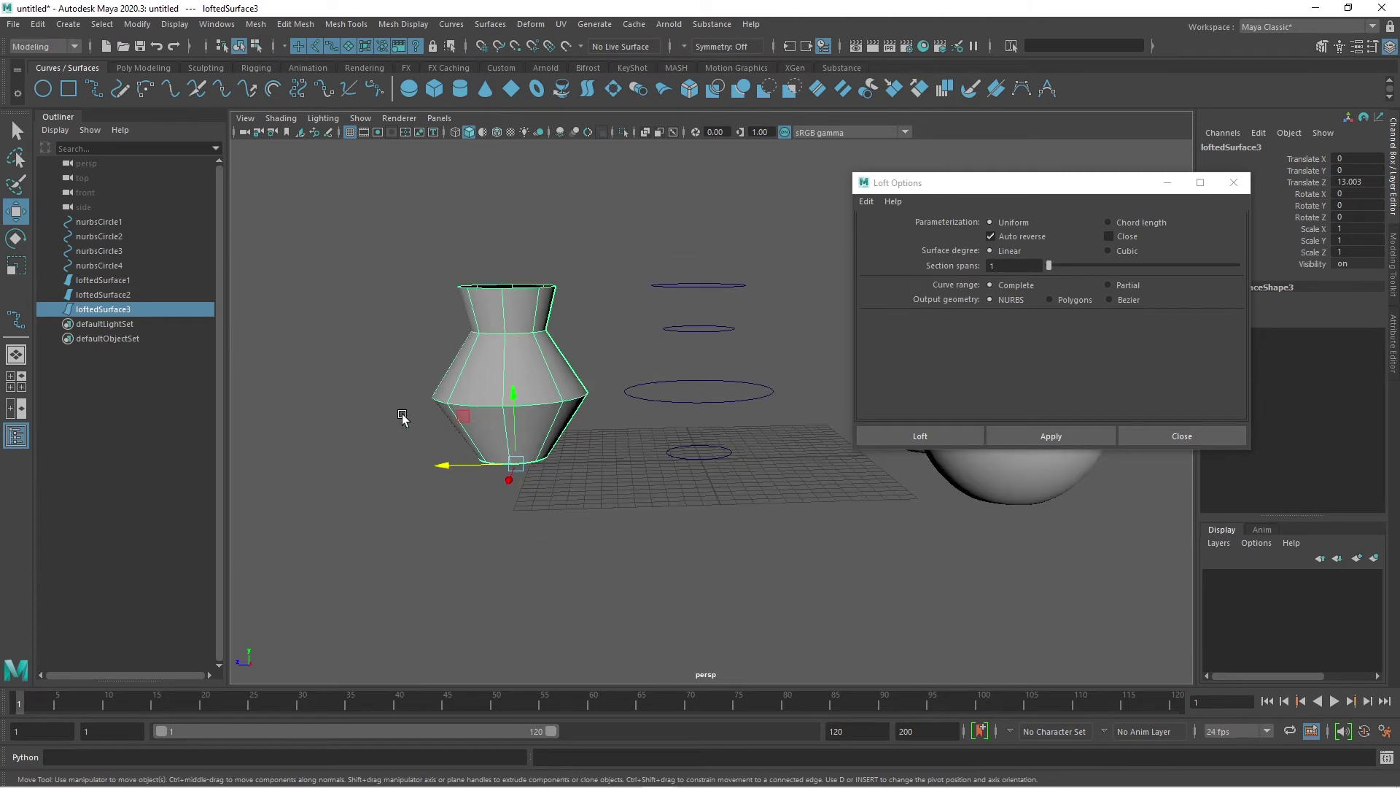
alt+drag(582, 429, 547, 424)
scroll(551, 429, up, 3)
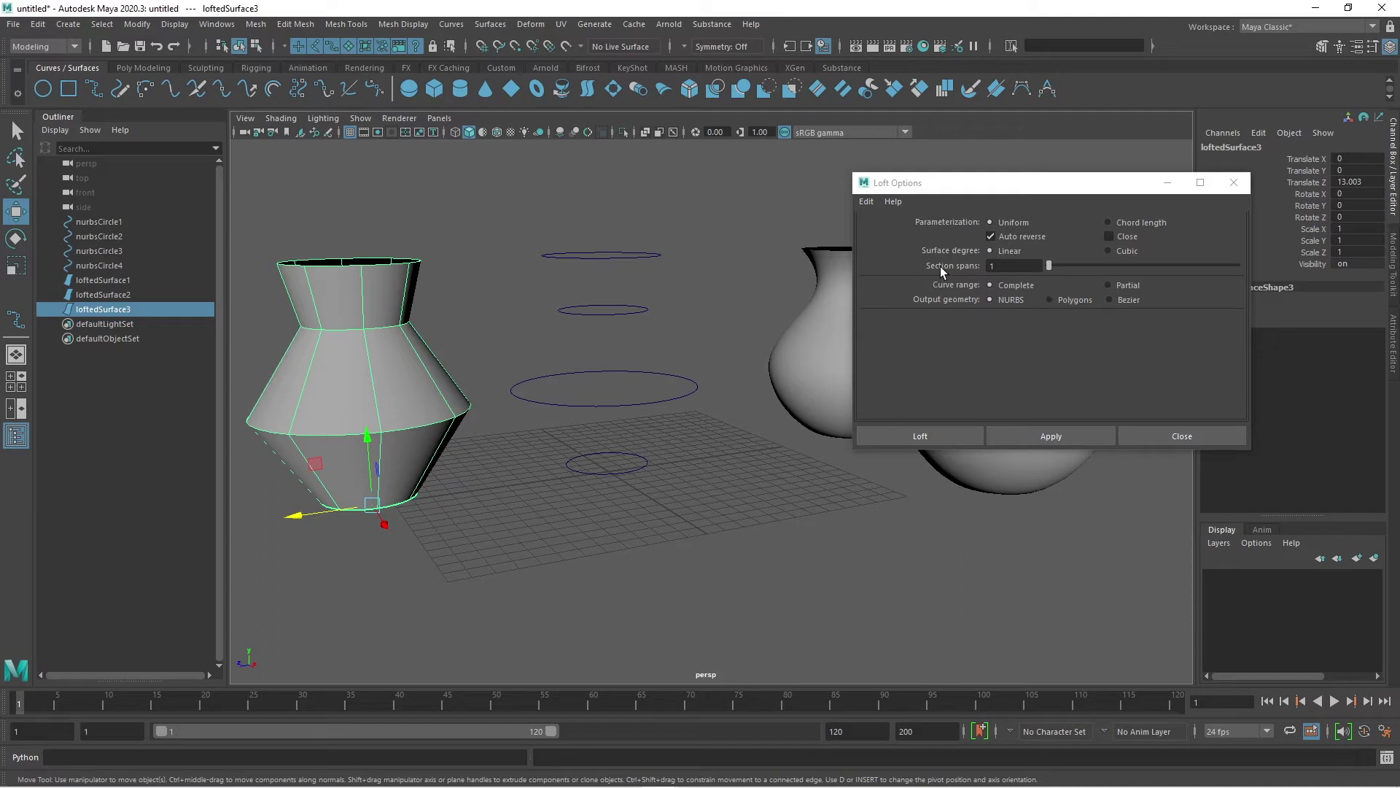
Set Section Spans to 3 in the linear vase's loft3 history
drag(1115, 184, 966, 170)
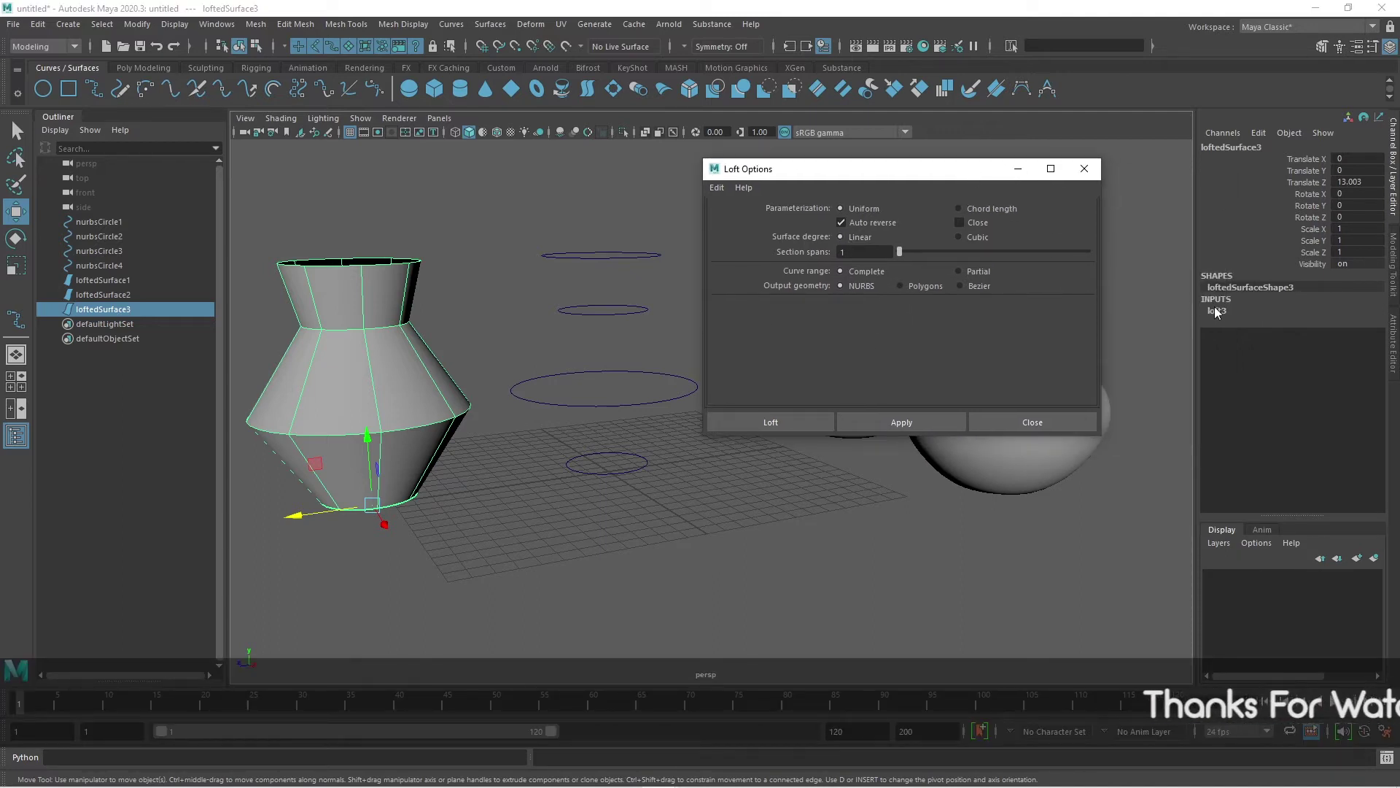
click(1216, 311)
click(1302, 369)
middle_drag(948, 503, 928, 509)
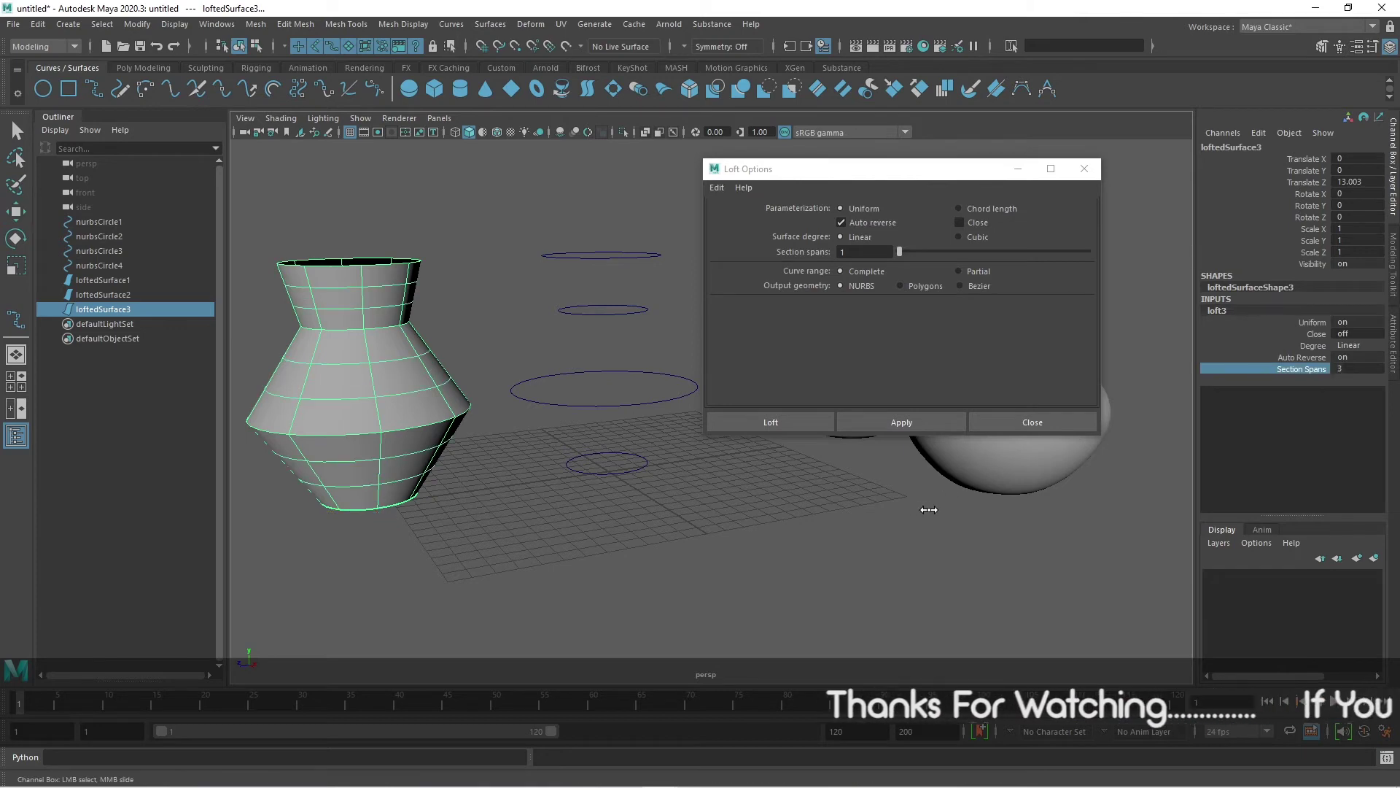
Switch the linear vase to Hull component mode
alt+middle_drag(453, 450, 593, 482)
scroll(667, 458, up, 3)
alt+drag(557, 468, 510, 439)
scroll(510, 438, up, 2)
scroll(518, 440, down, 5)
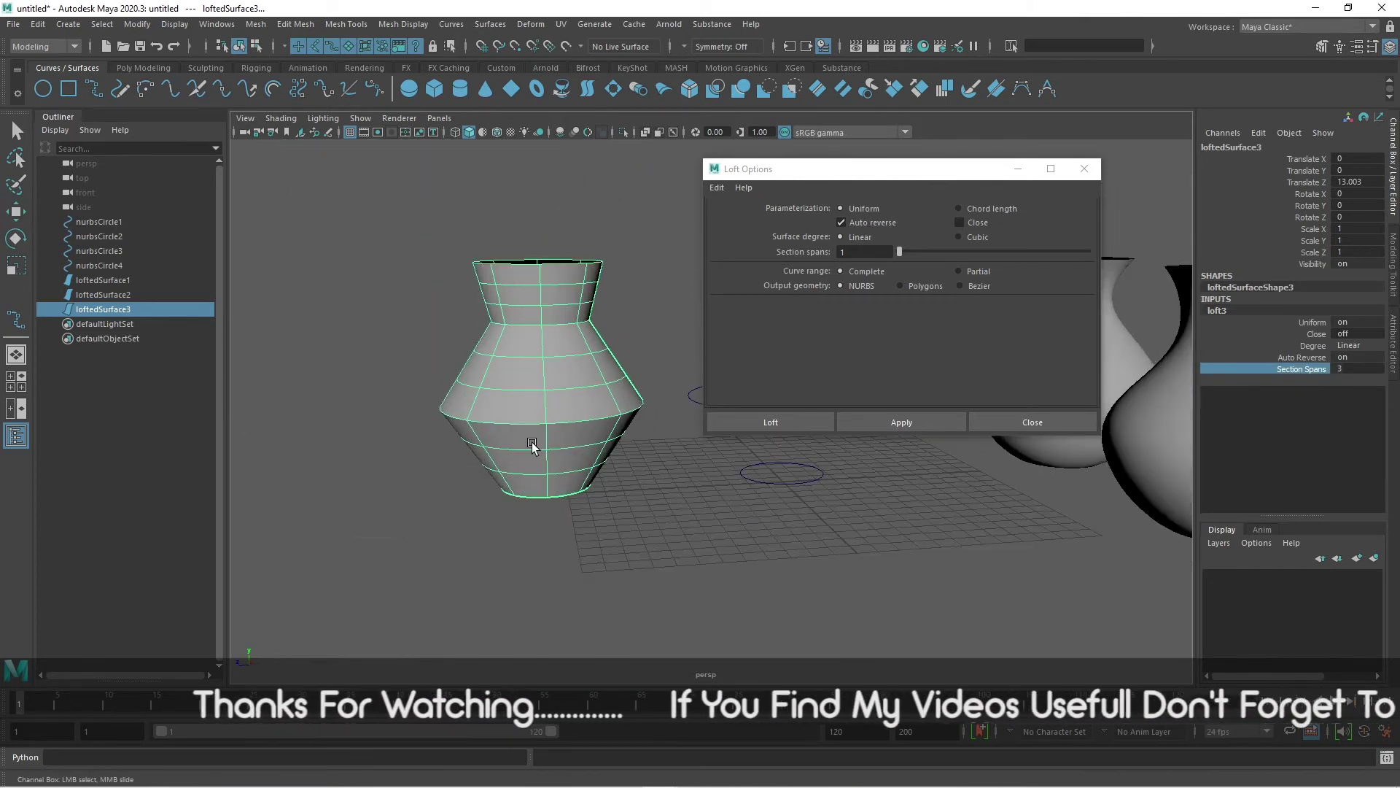
scroll(531, 441, up, 4)
alt+middle_drag(531, 437, 556, 438)
right_click(539, 361)
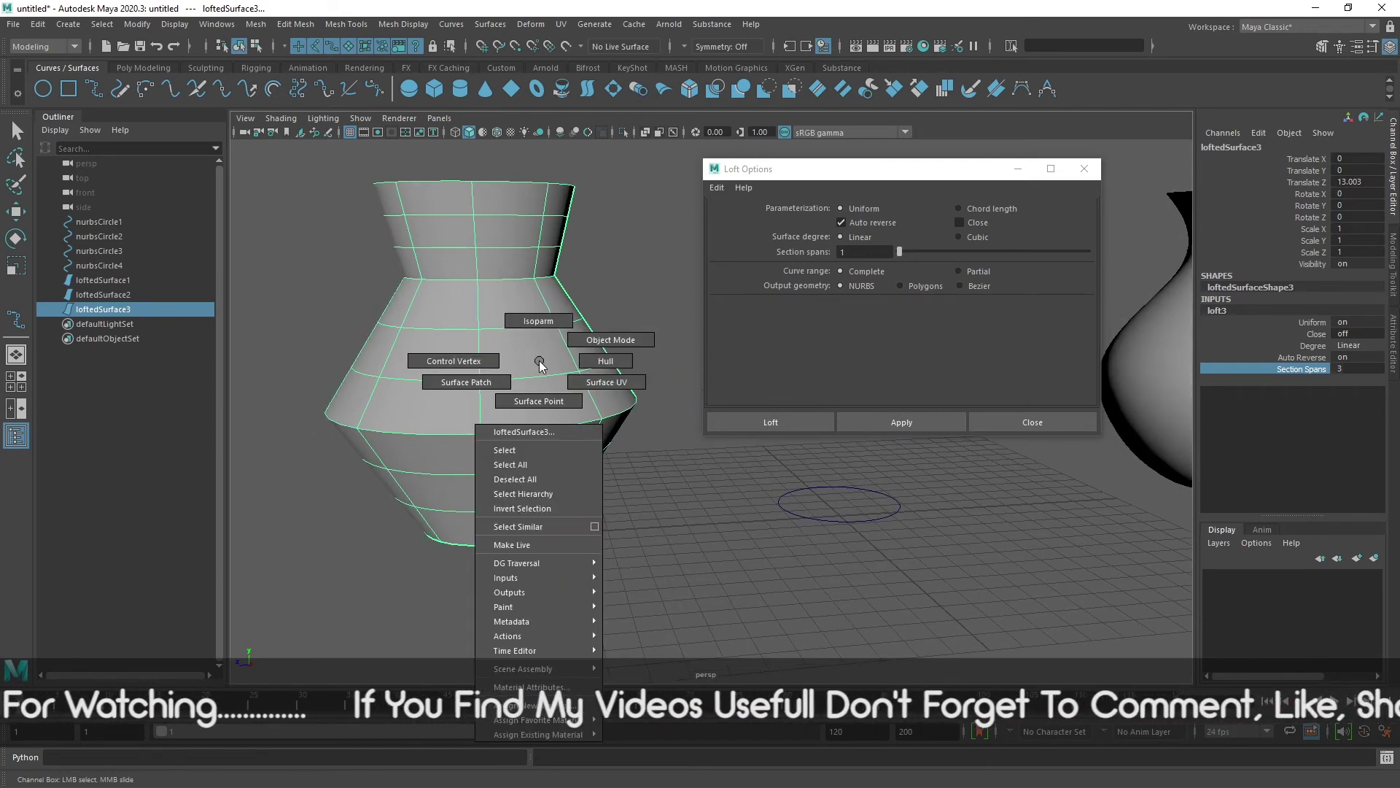
alt+middle_drag(581, 451, 636, 452)
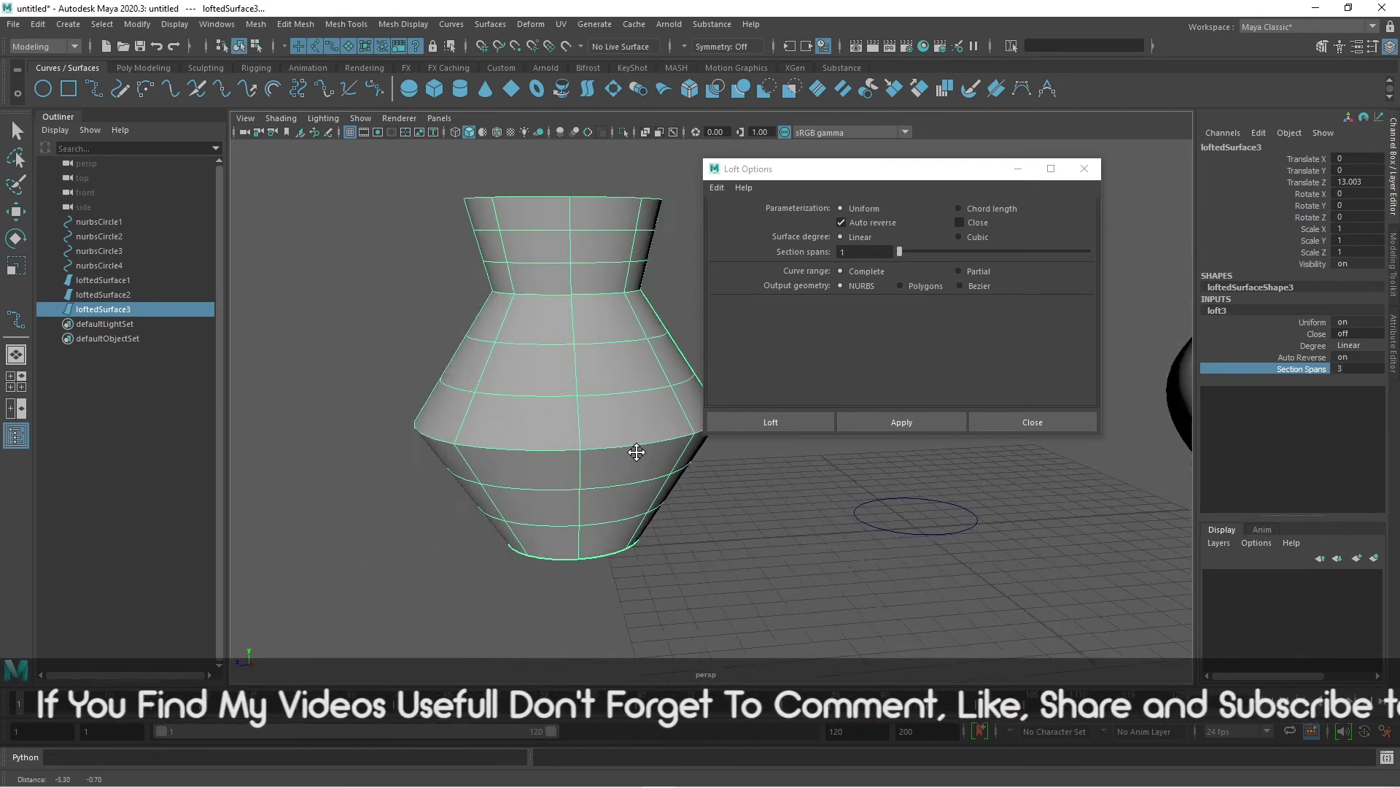
right_click(617, 373)
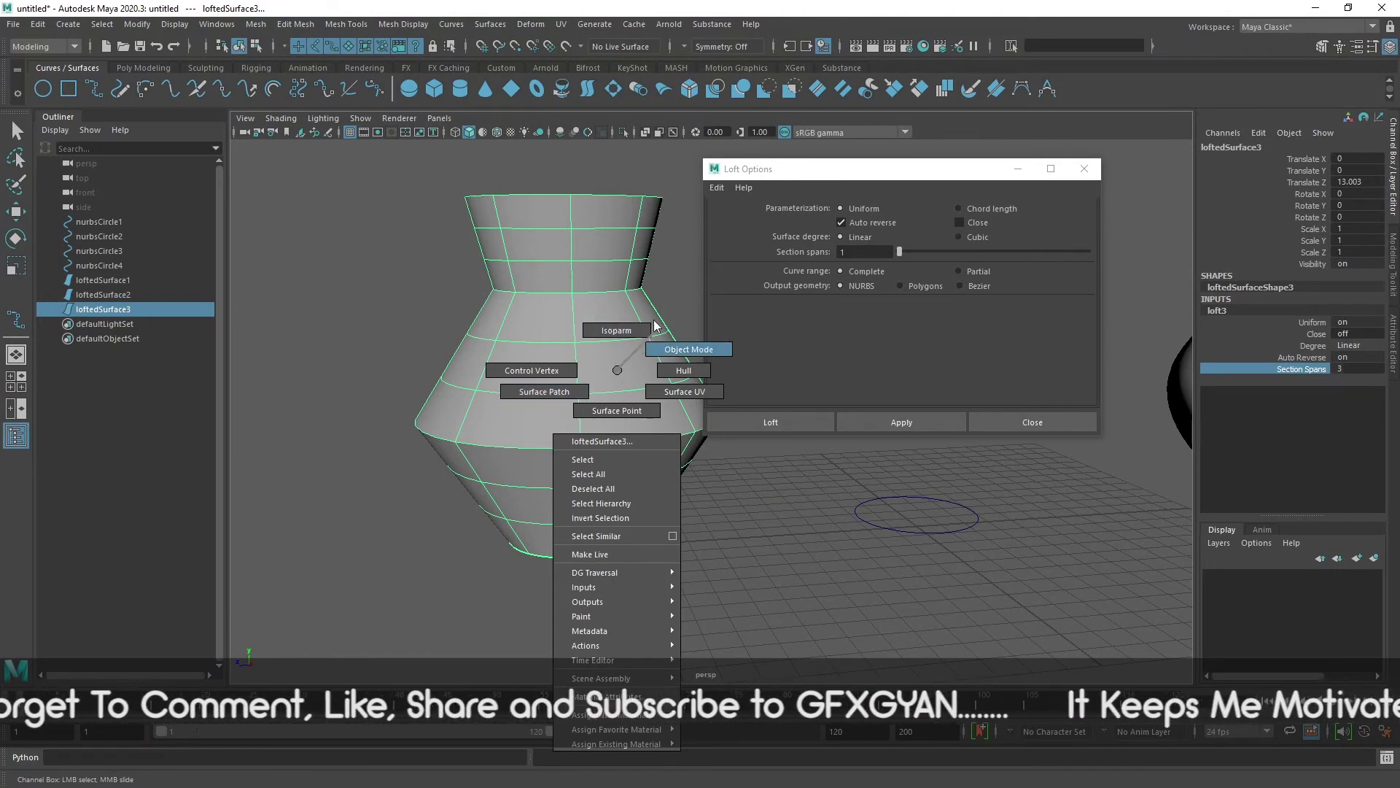
click(679, 371)
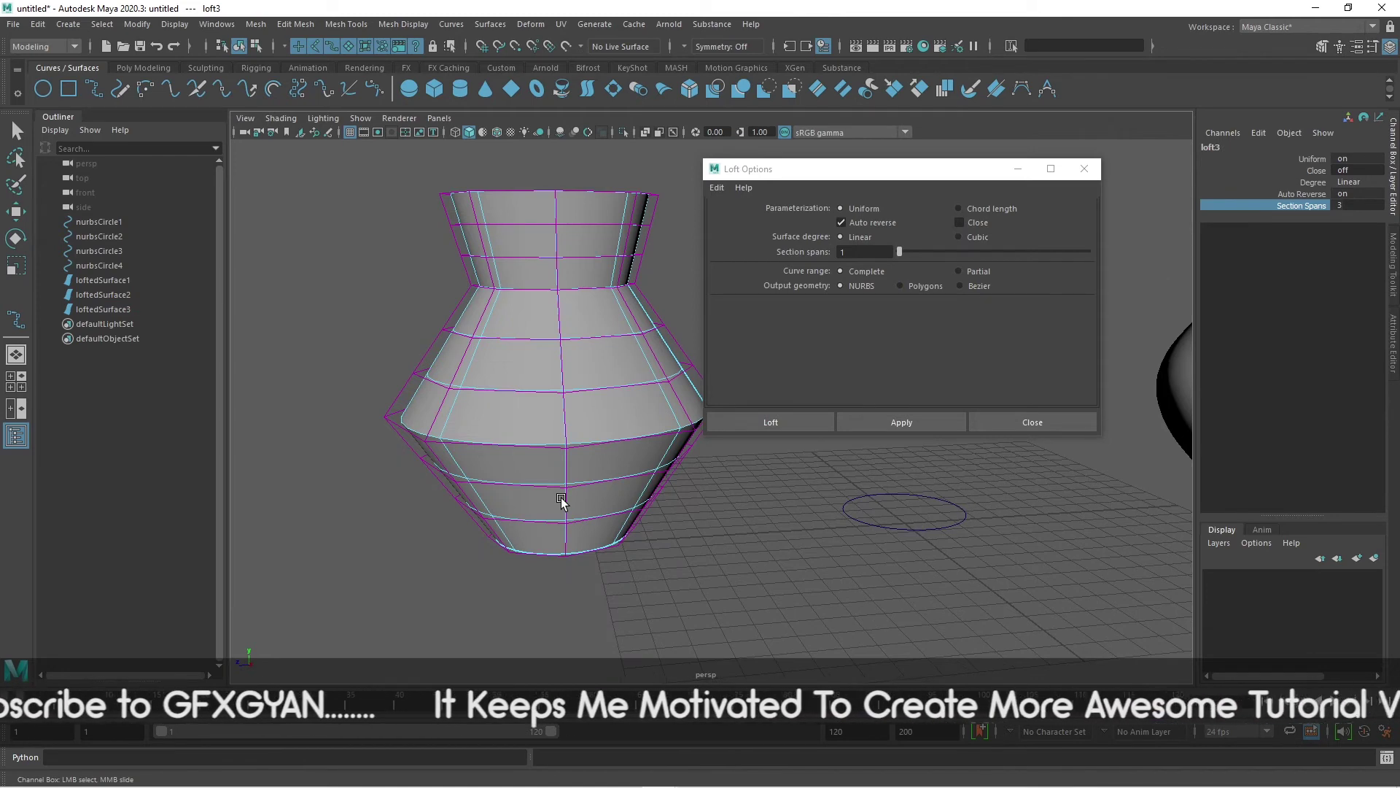
Scale outward the linear vase's hull rows on the shoulder and around the neck
click(583, 392)
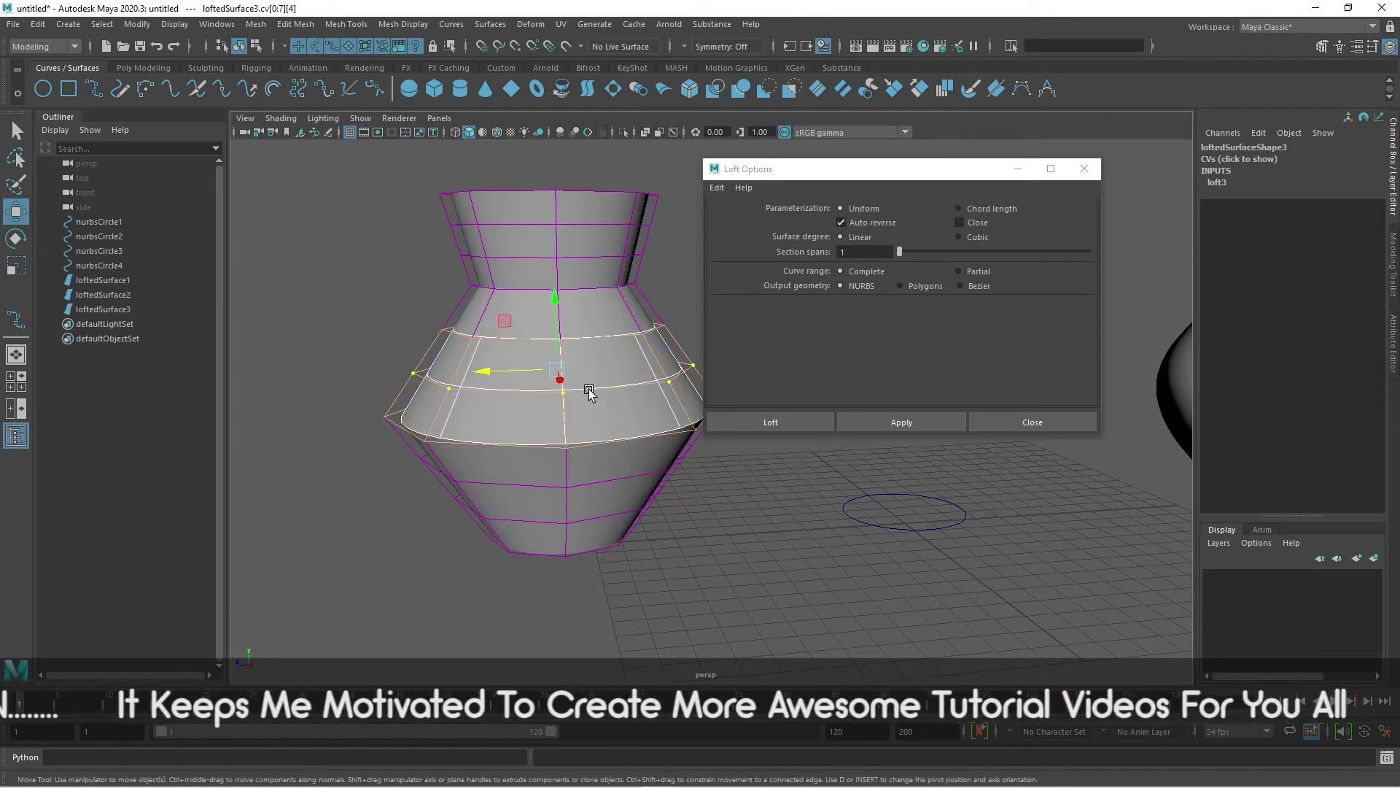
key(r)
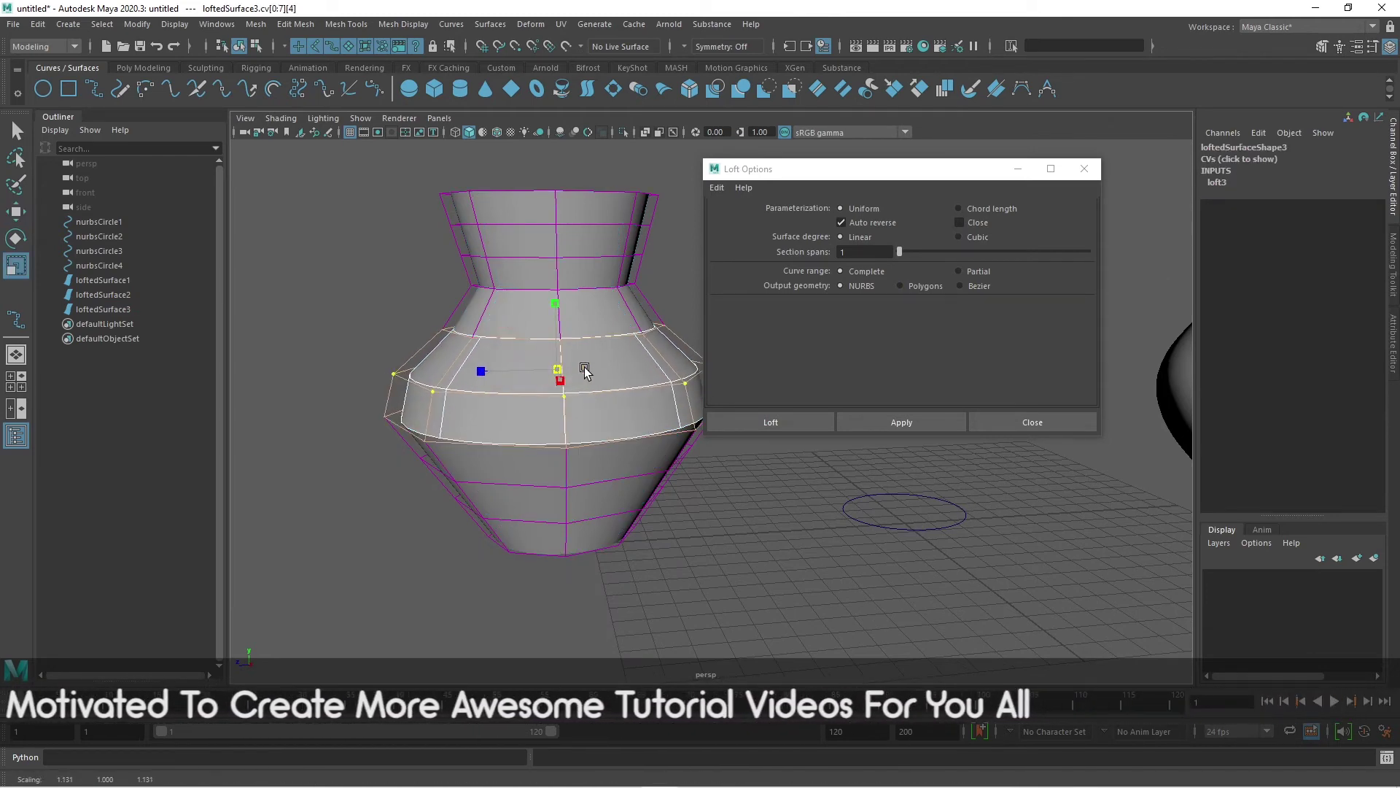
click(605, 337)
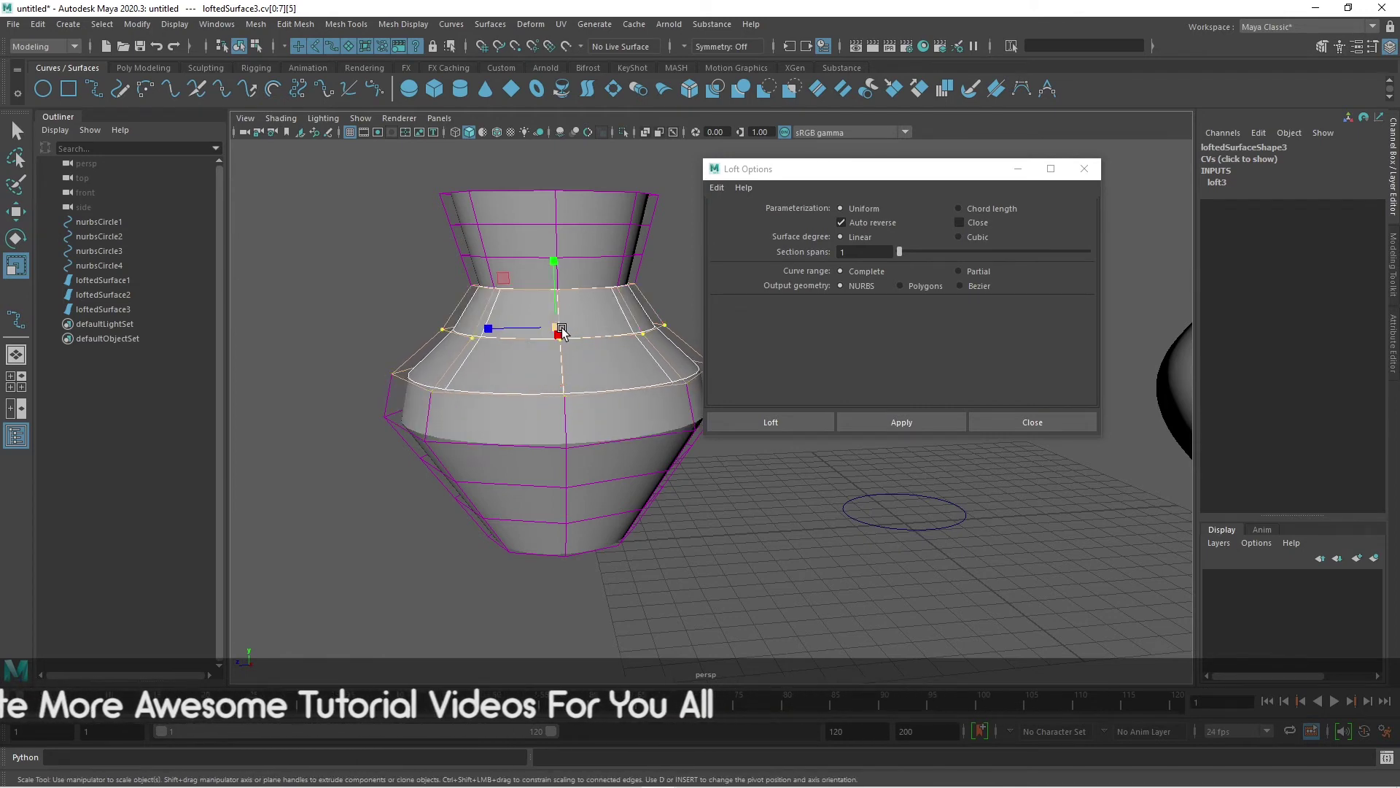
drag(556, 328, 583, 447)
click(583, 259)
click(603, 275)
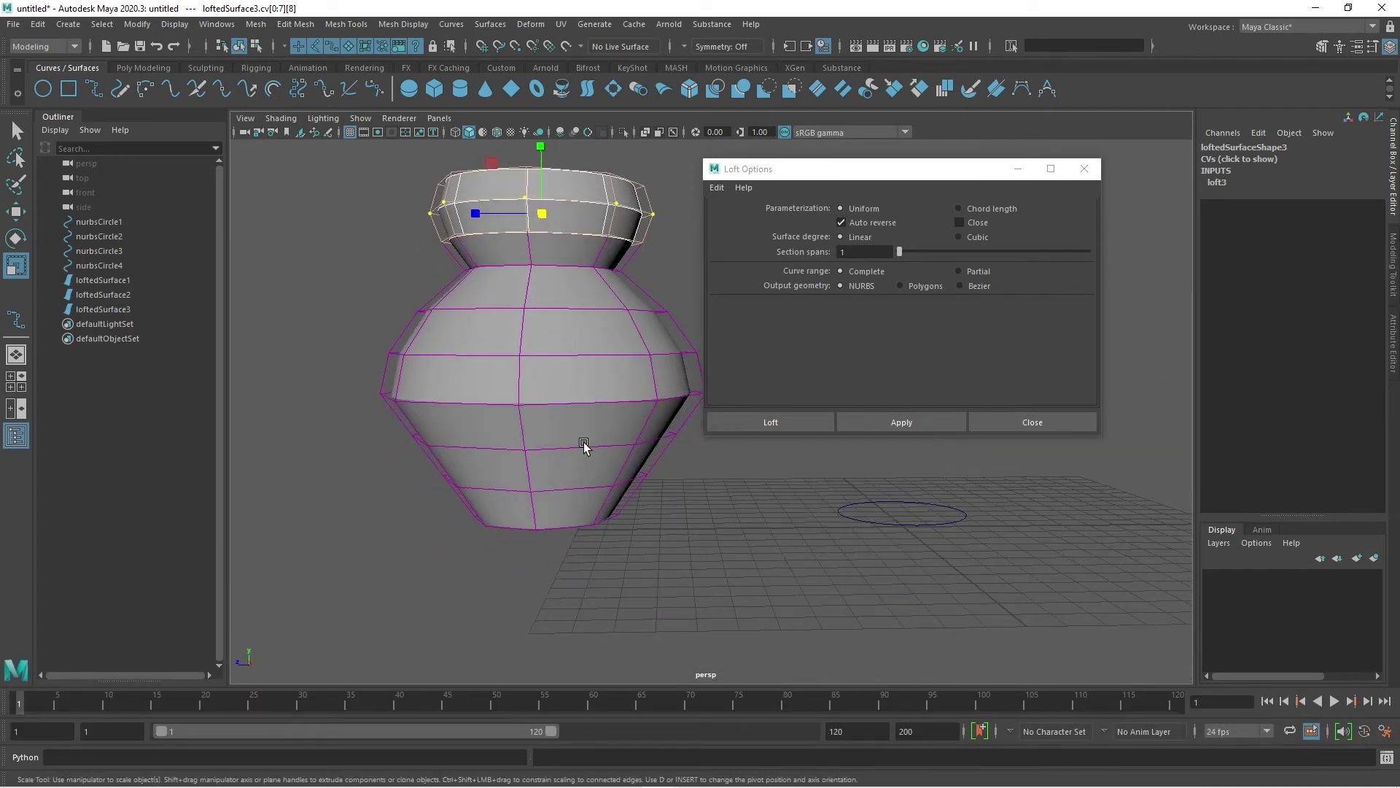
Scale outward the two hull rows below the vase's widest ring and return the vase to Object Mode
click(583, 447)
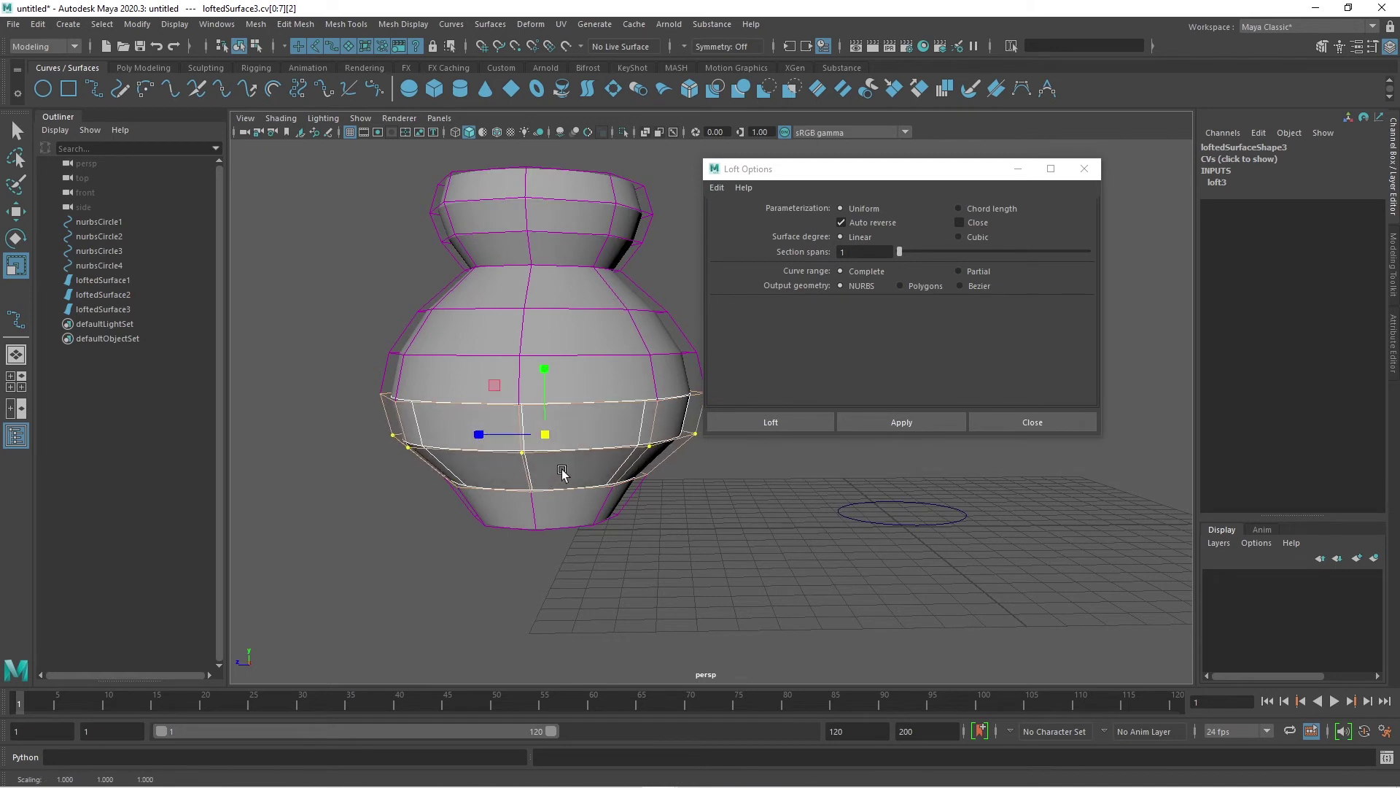
click(552, 494)
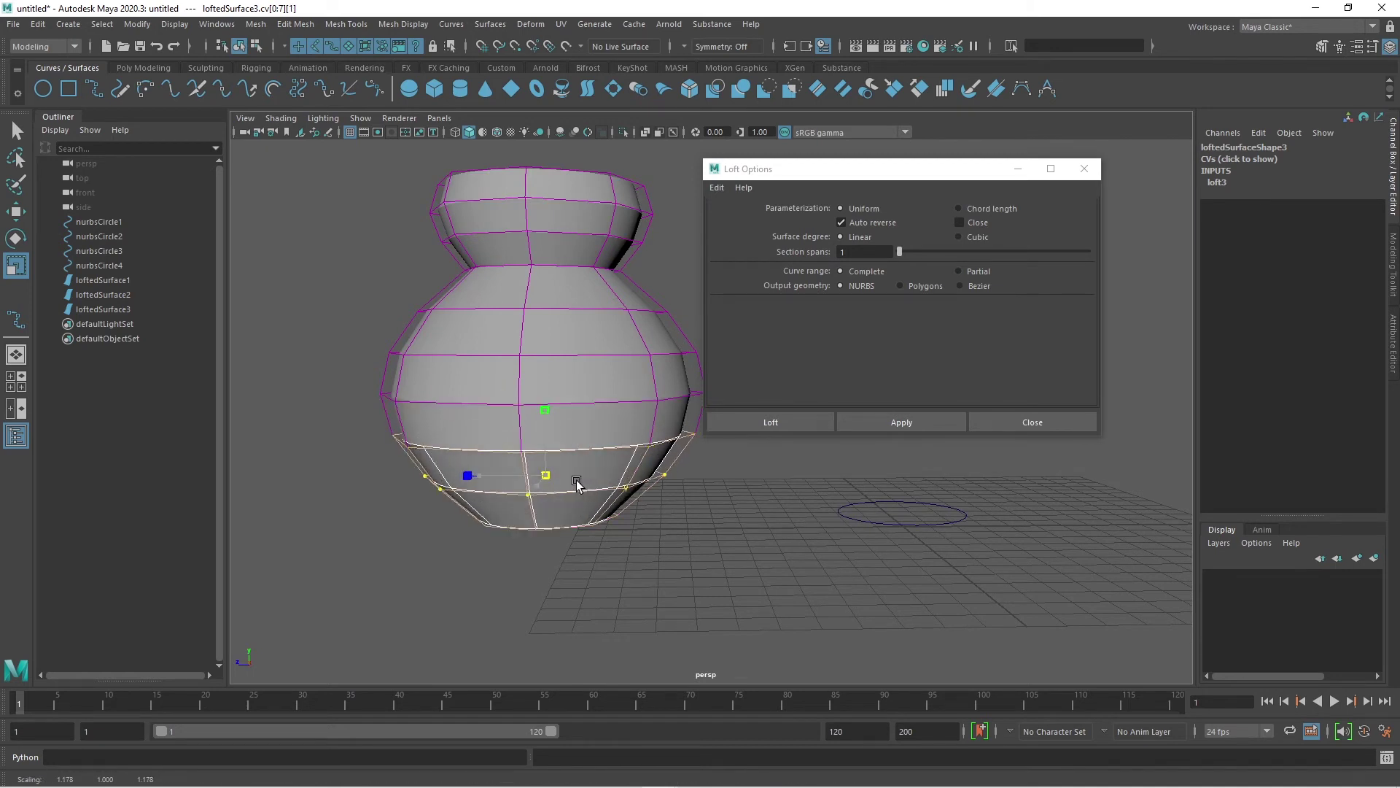
click(592, 393)
right_drag(598, 375, 660, 330)
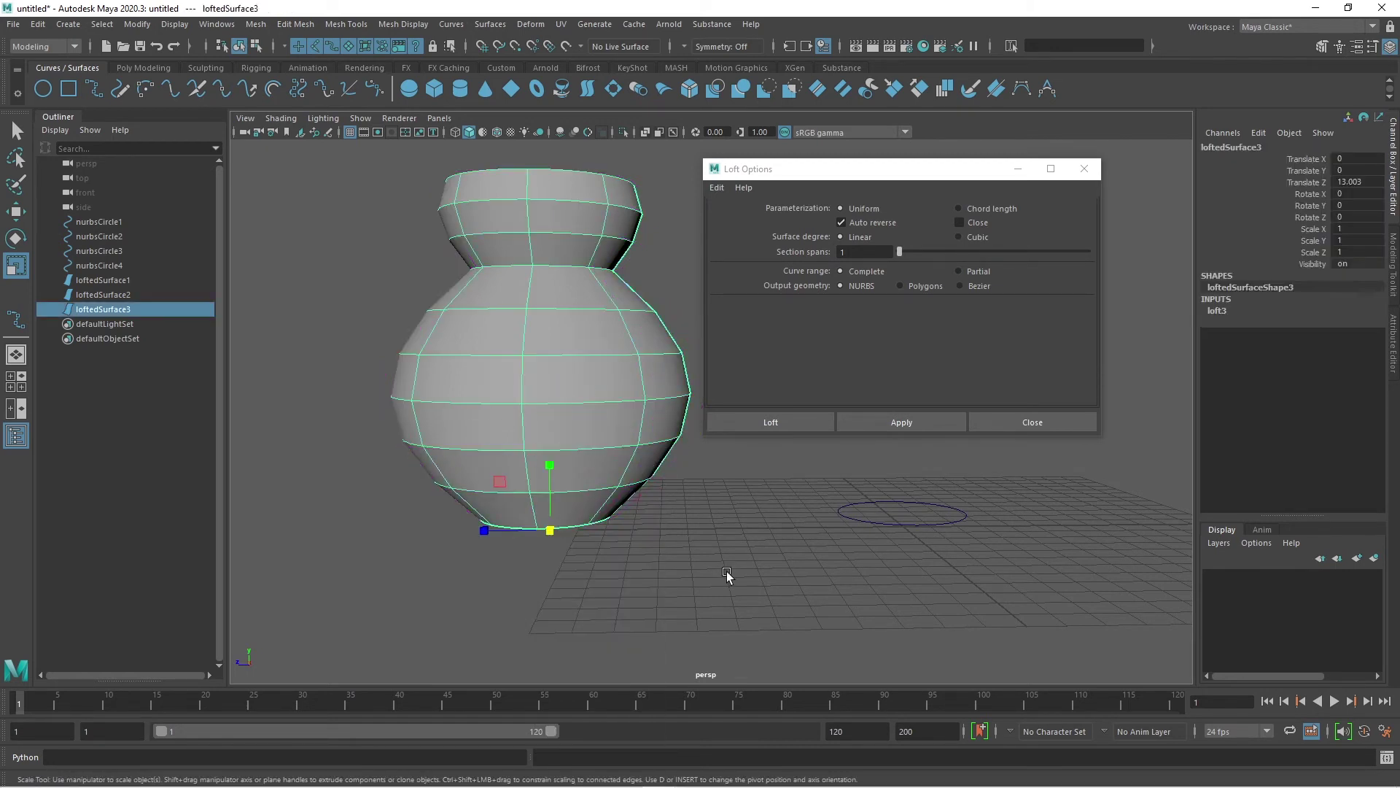
Examine the reshaped linear vase and show its loft3 history attributes
click(730, 575)
scroll(788, 552, down, 4)
alt+drag(790, 552, 712, 556)
click(601, 447)
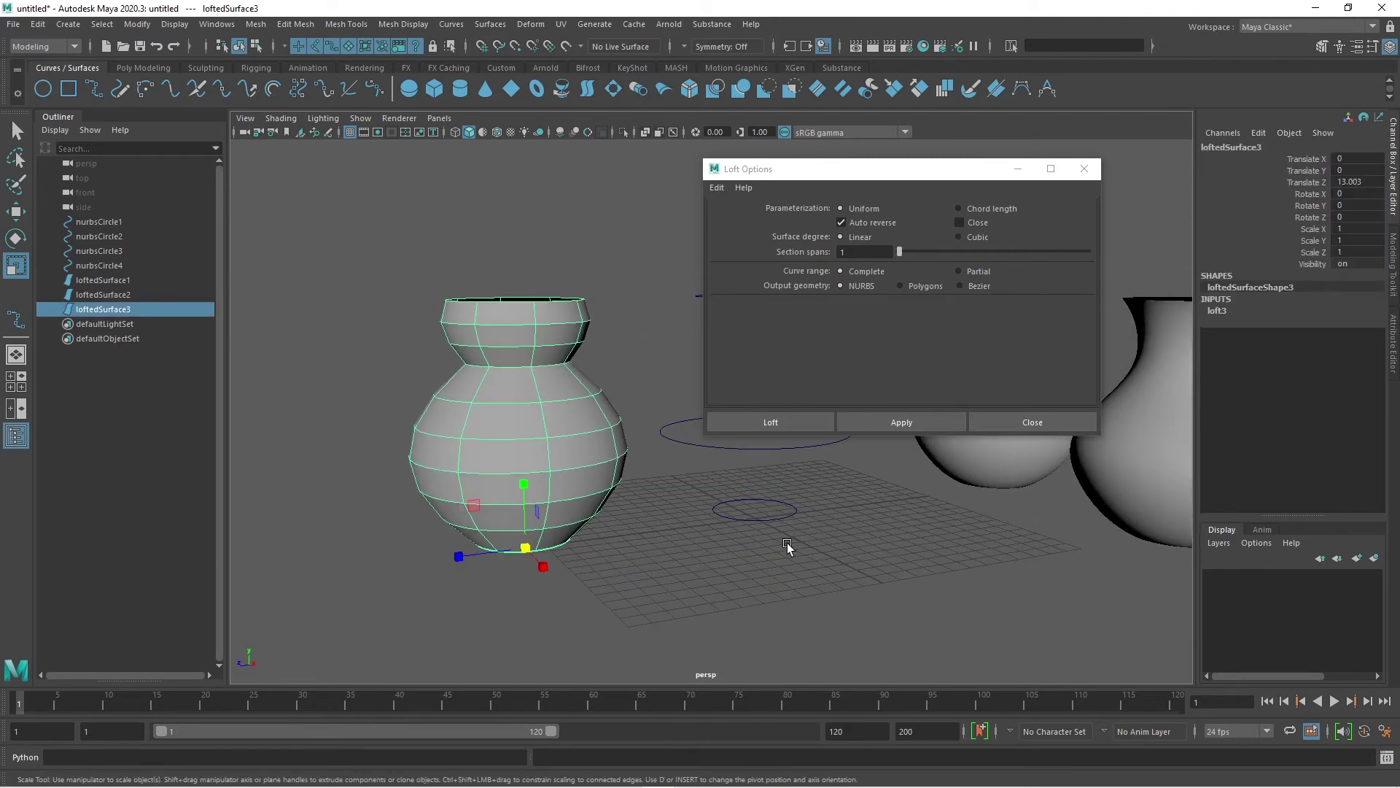
alt+middle_drag(795, 552, 755, 560)
click(1226, 315)
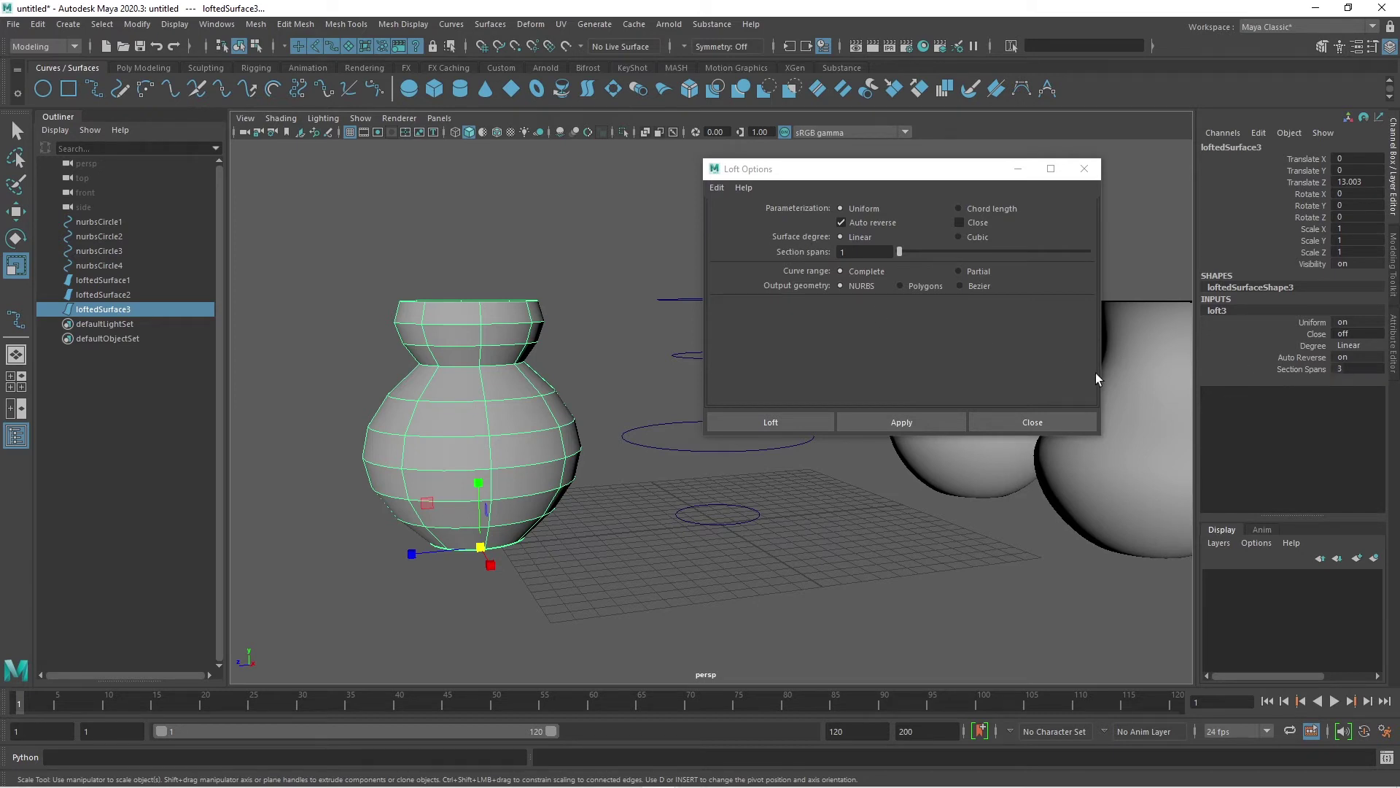
drag(917, 177, 1066, 163)
alt+middle_drag(828, 466, 707, 473)
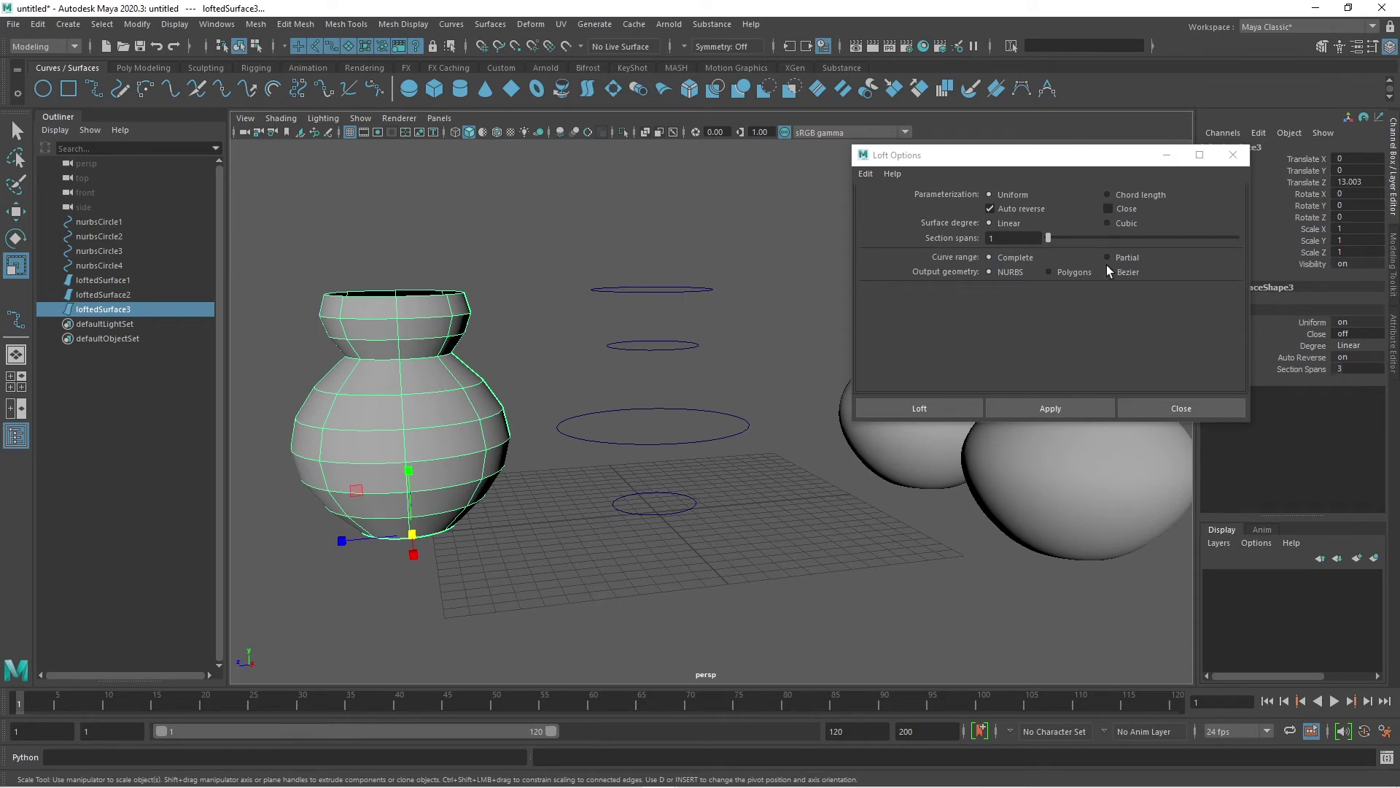
Select the rear cubic vase, loftedSurface1, and check its loft1 degree and section spans against the linear vase
scroll(693, 479, up, 2)
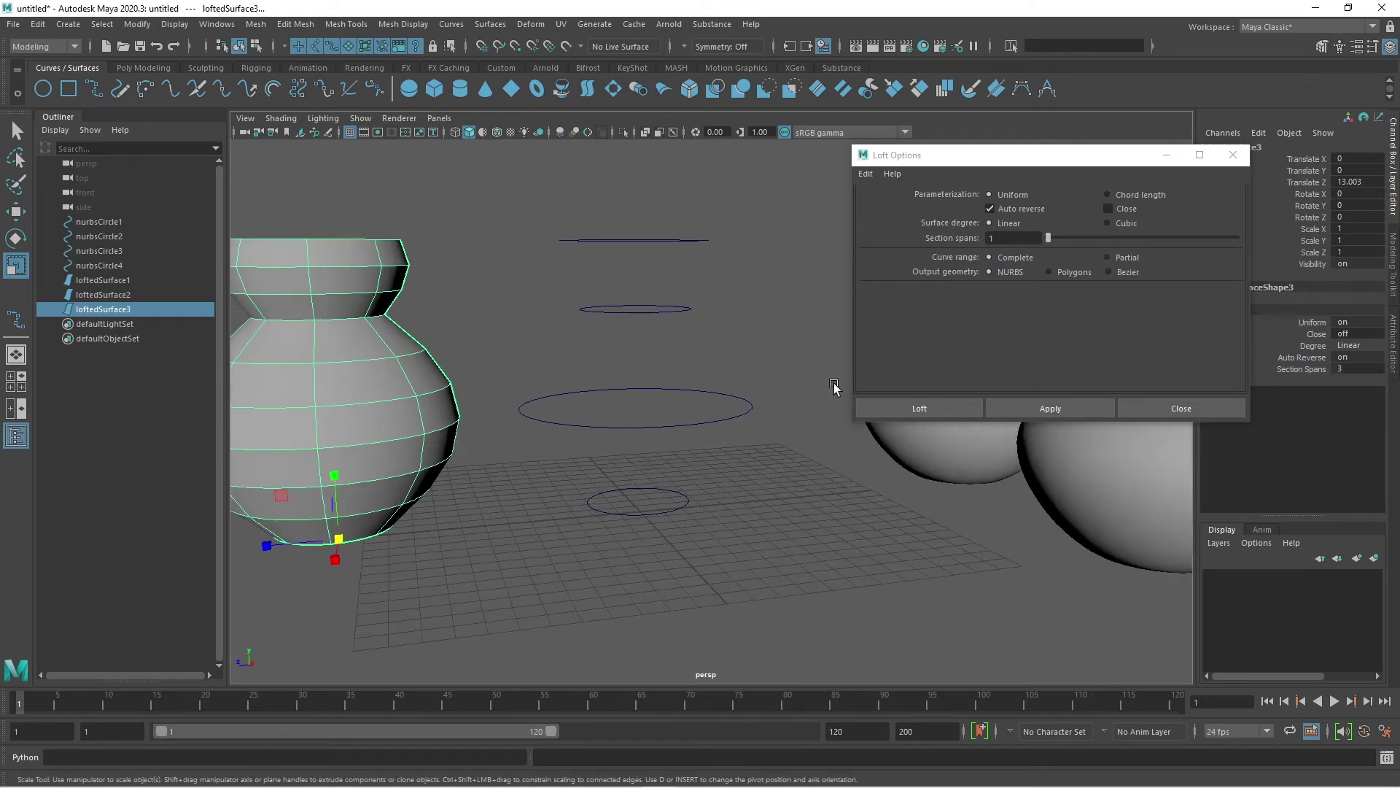
scroll(787, 456, down, 3)
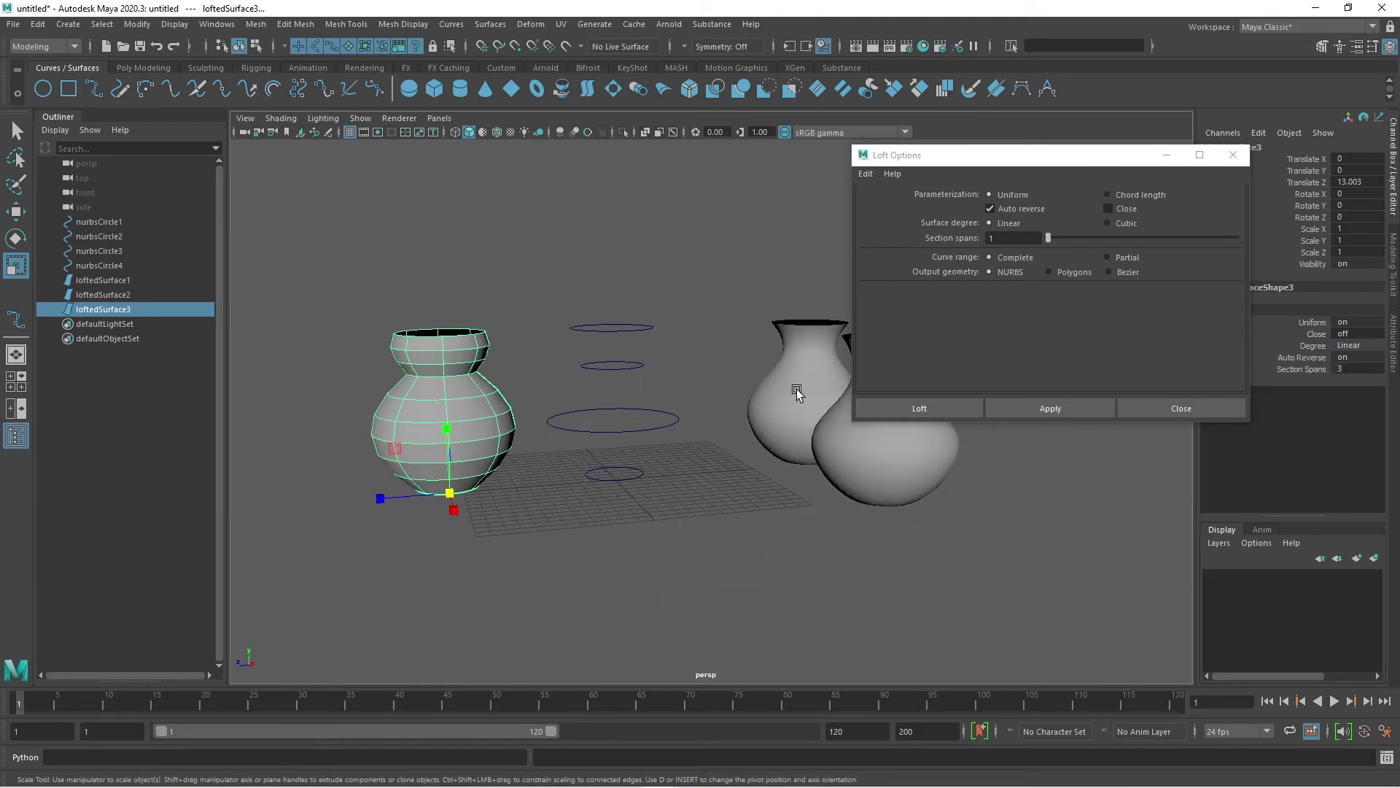
click(796, 393)
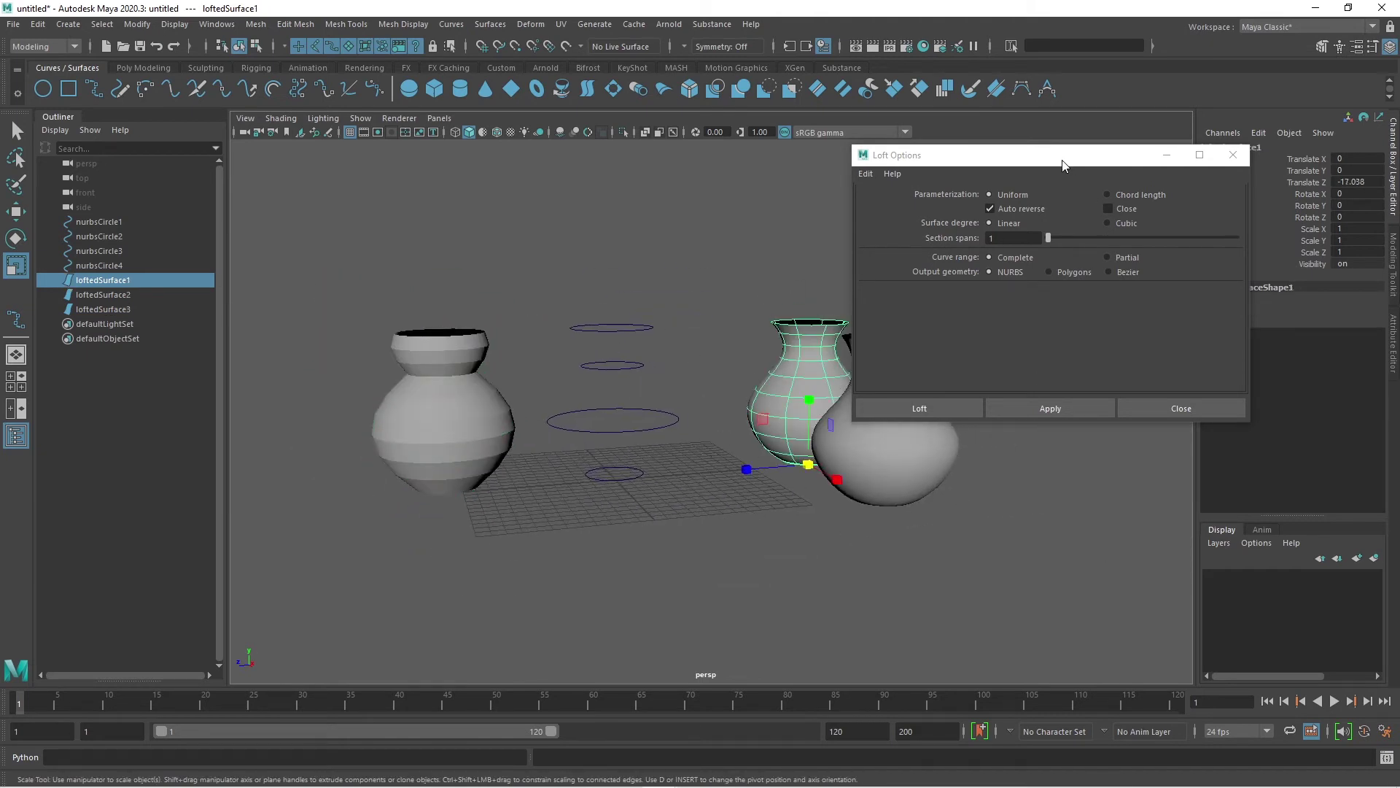
drag(1062, 164, 1011, 117)
click(1219, 312)
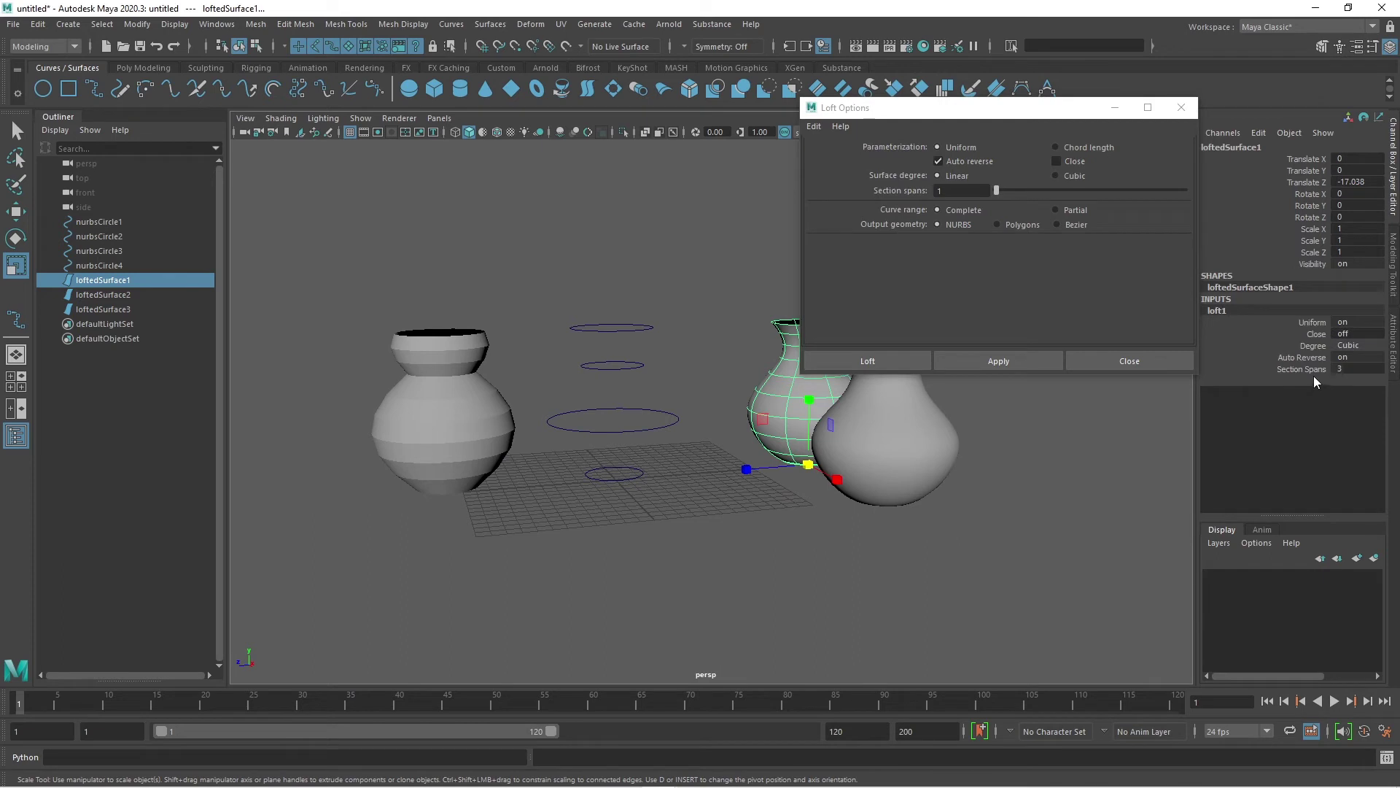
scroll(766, 474, up, 1)
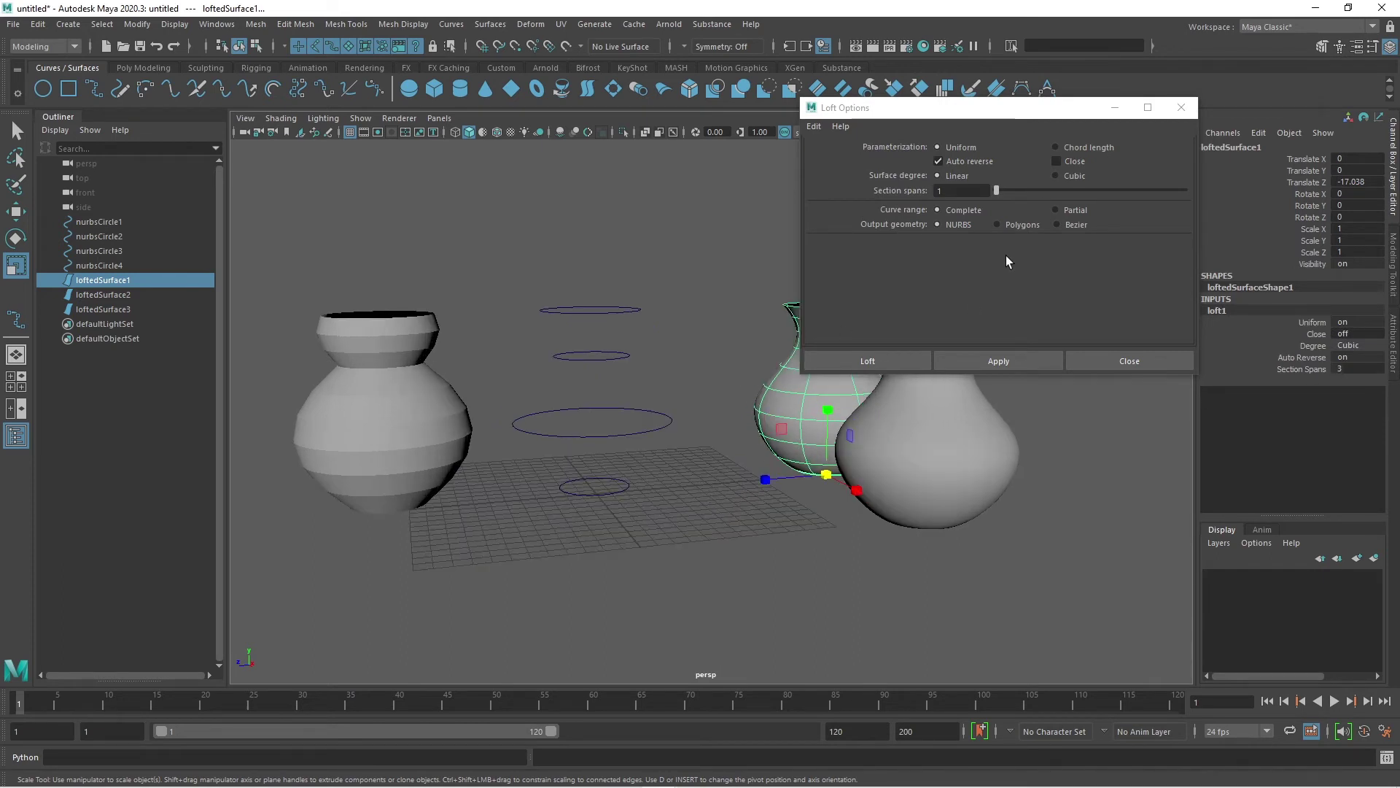
Loft the four profile circles in order from lowest to highest with the curve range set to Partial
click(1065, 210)
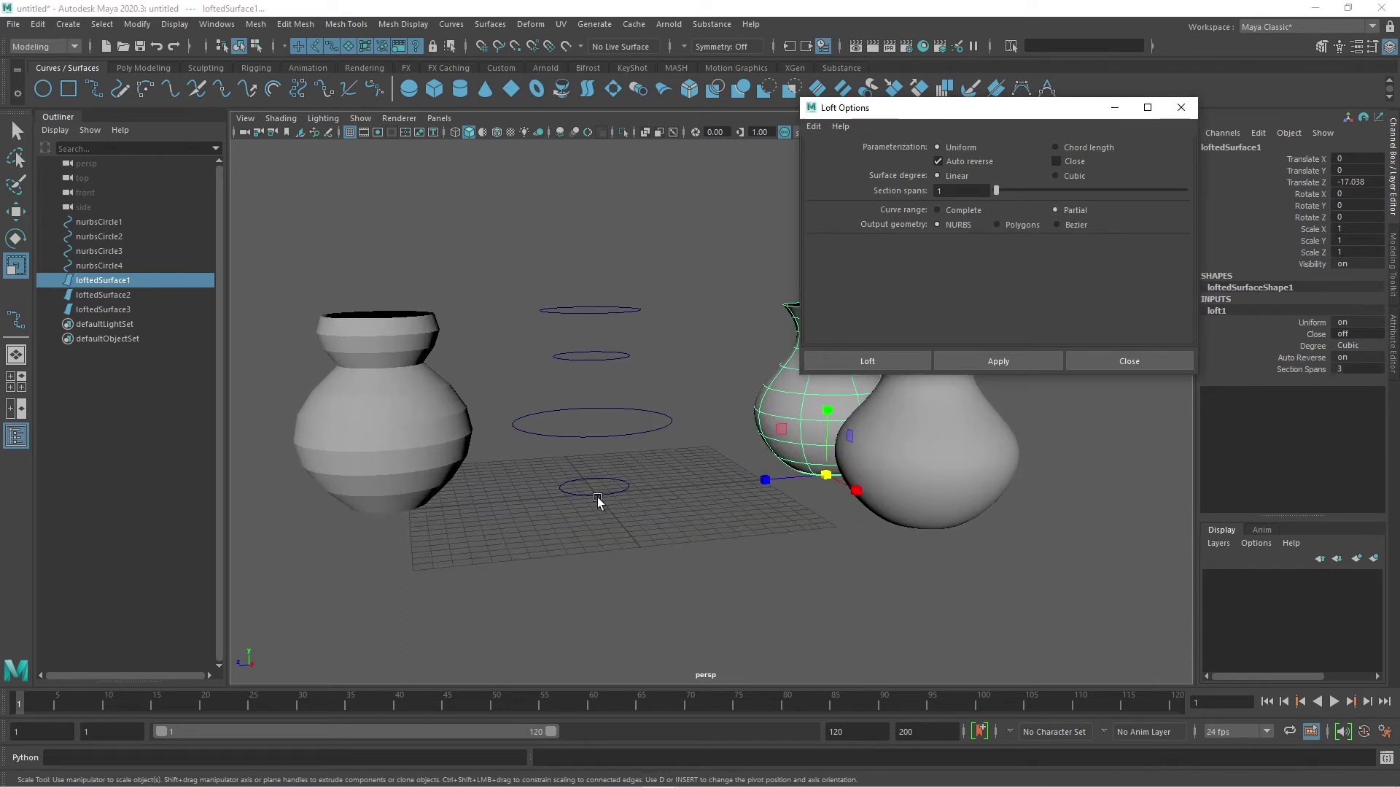
drag(591, 485, 621, 551)
shift+drag(642, 389, 686, 466)
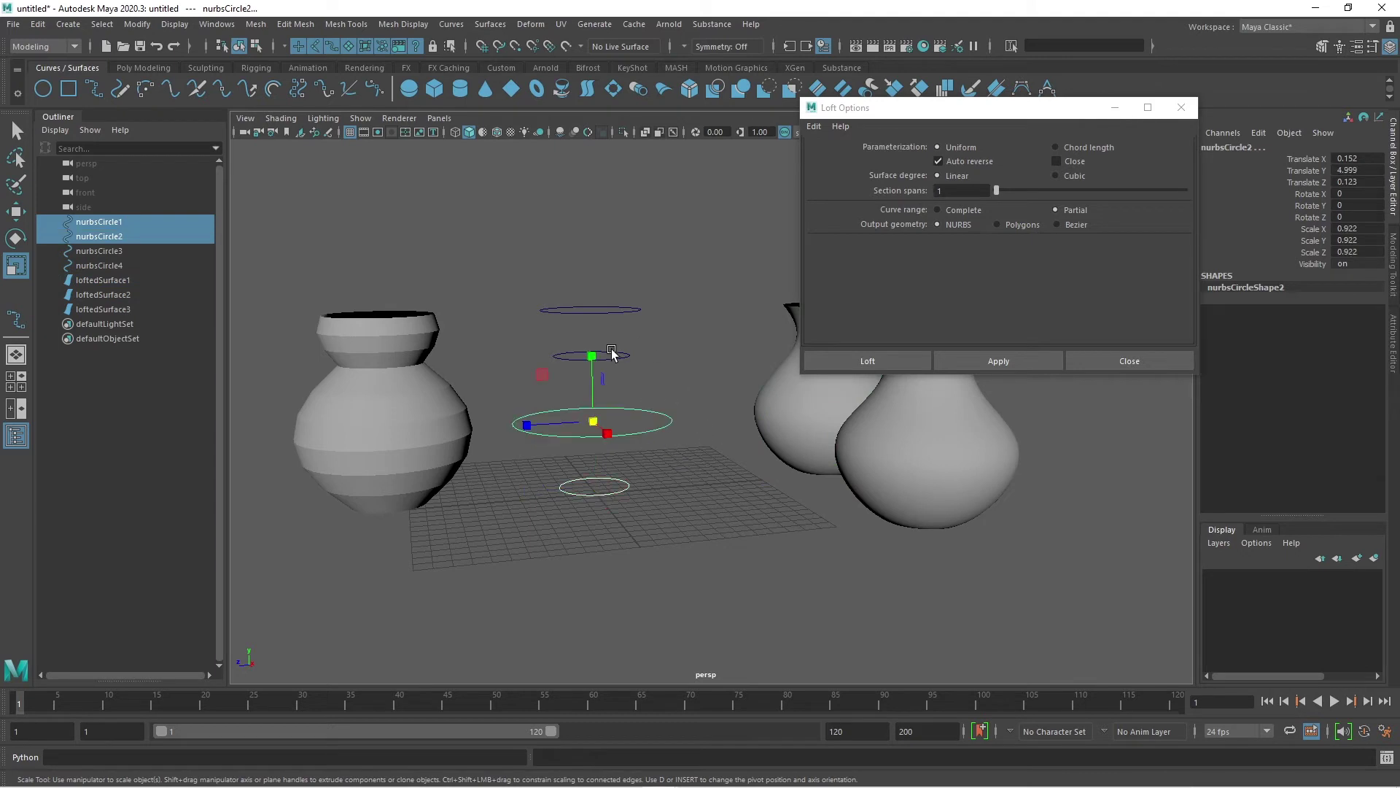
shift+drag(612, 350, 640, 376)
shift+drag(626, 292, 660, 338)
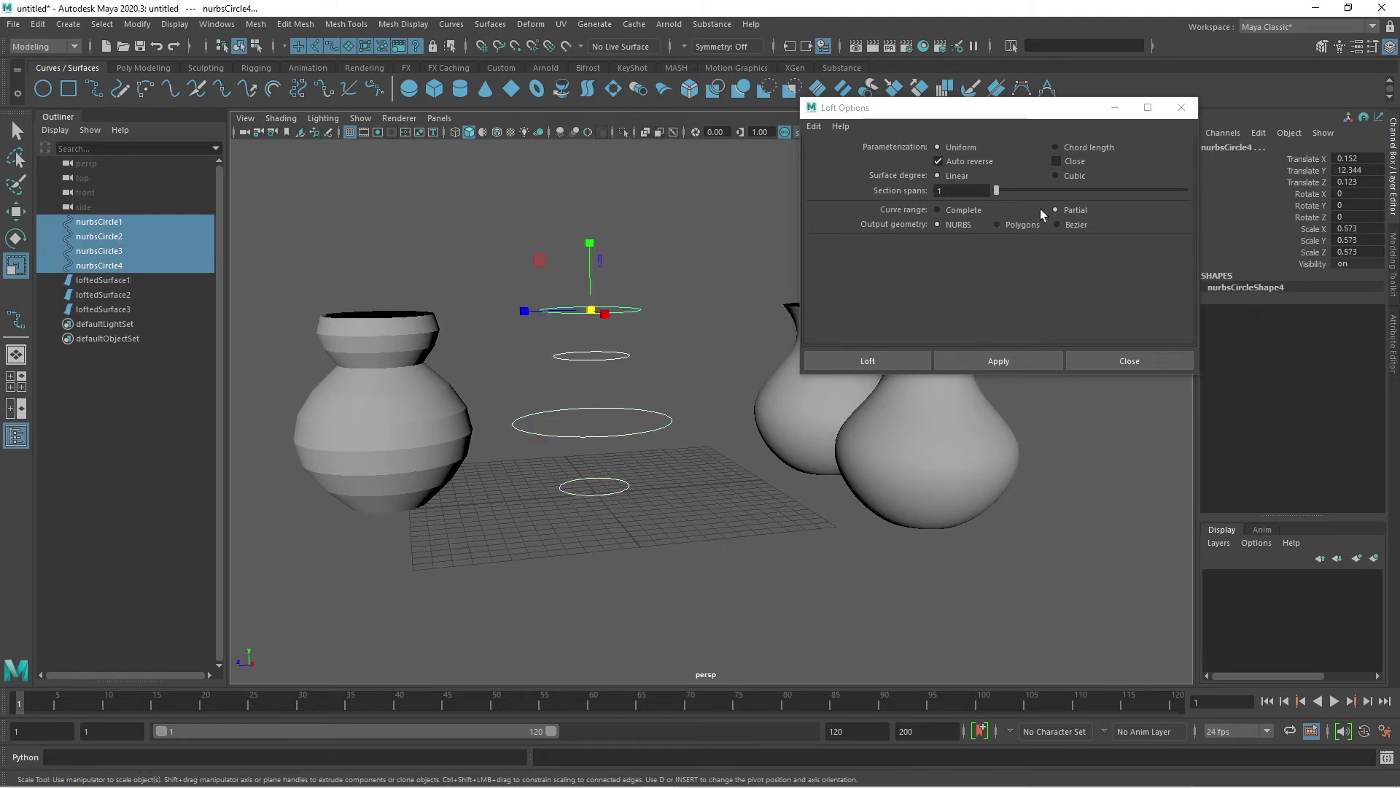
click(971, 365)
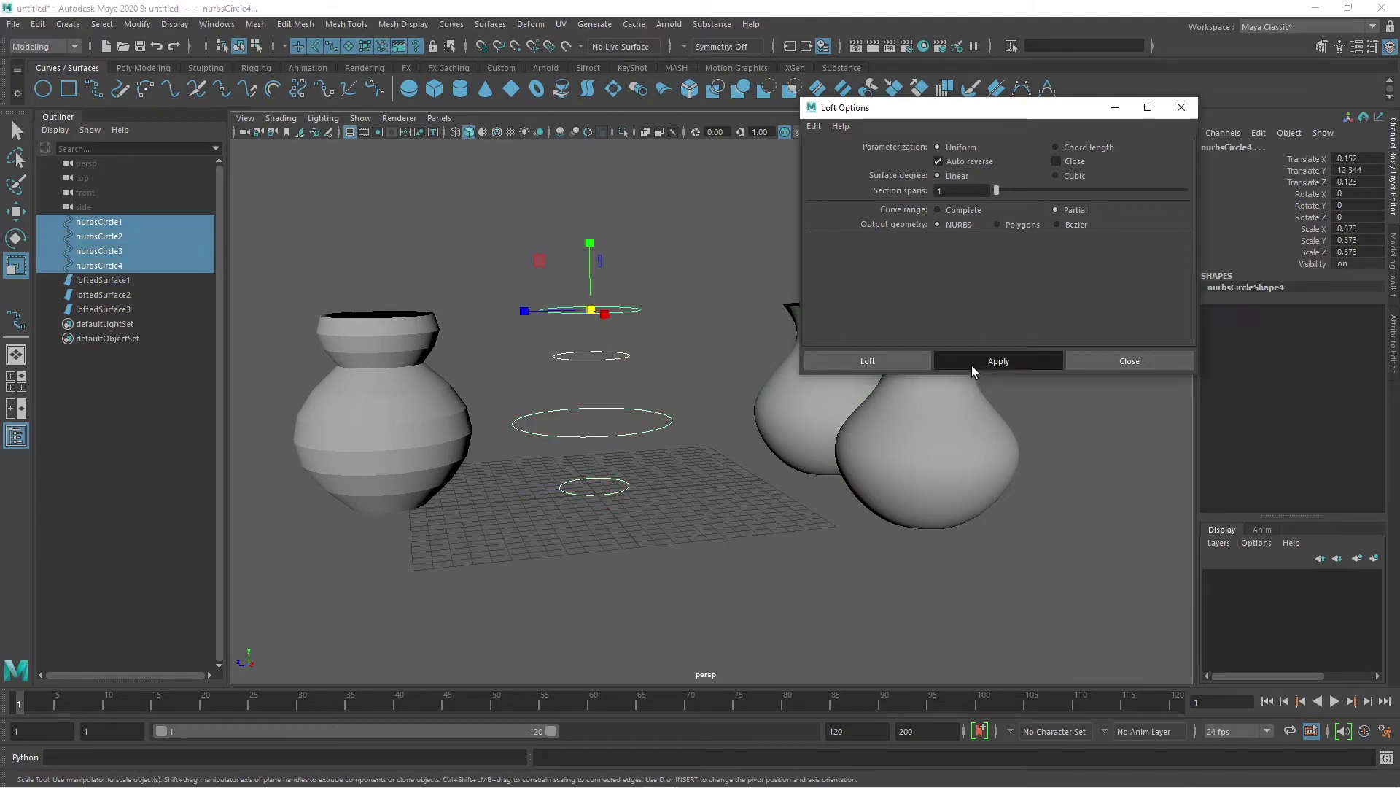
Move the new partial-range vase away from the profile circles to about Translate X 8.6 and Translate Z -5.7
scroll(994, 491, down, 4)
alt+drag(994, 491, 887, 522)
scroll(660, 460, up, 4)
key(w)
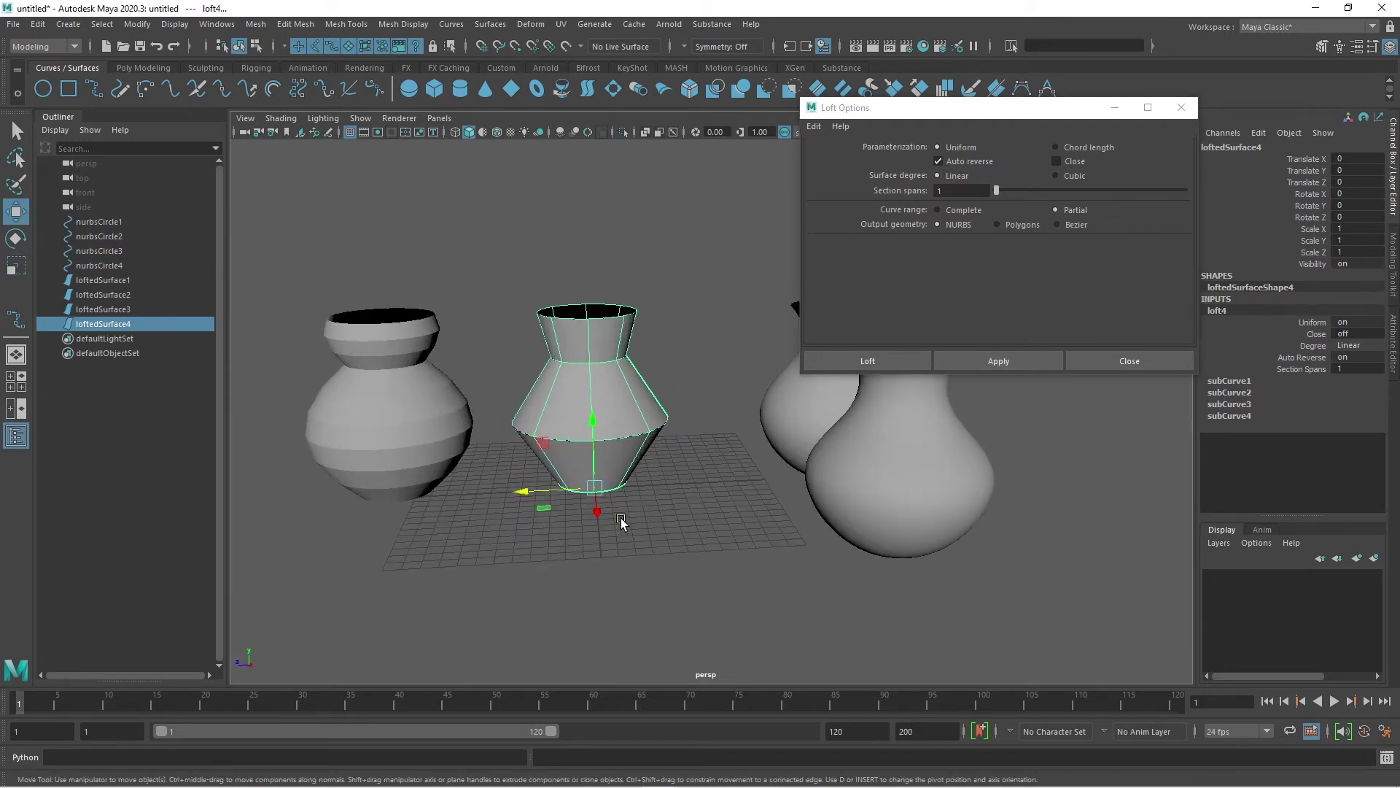
drag(599, 513, 616, 541)
drag(528, 539, 625, 541)
alt+middle_drag(719, 536, 642, 519)
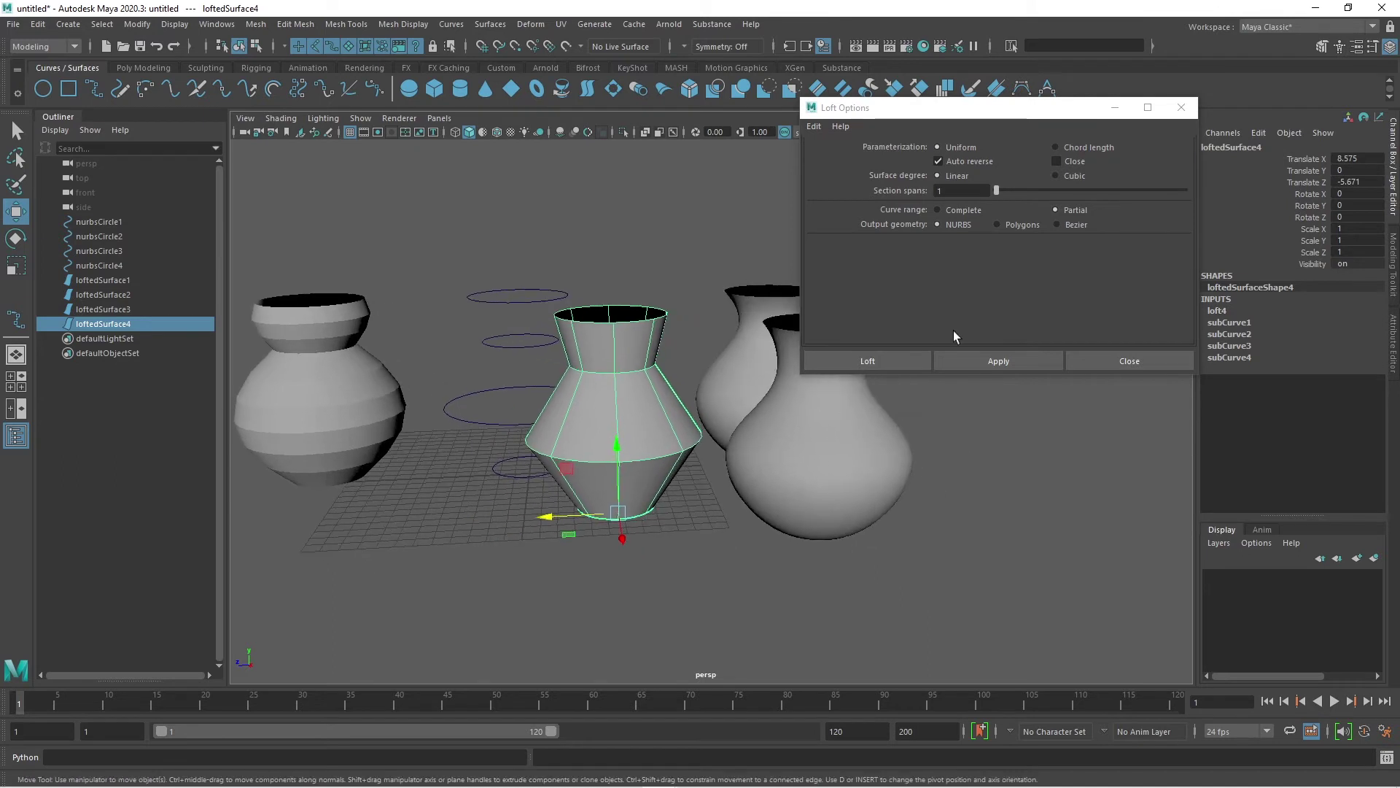
Close the loft options and show the loft4 and subCurve1 history attributes of the partial-range vase
click(1130, 361)
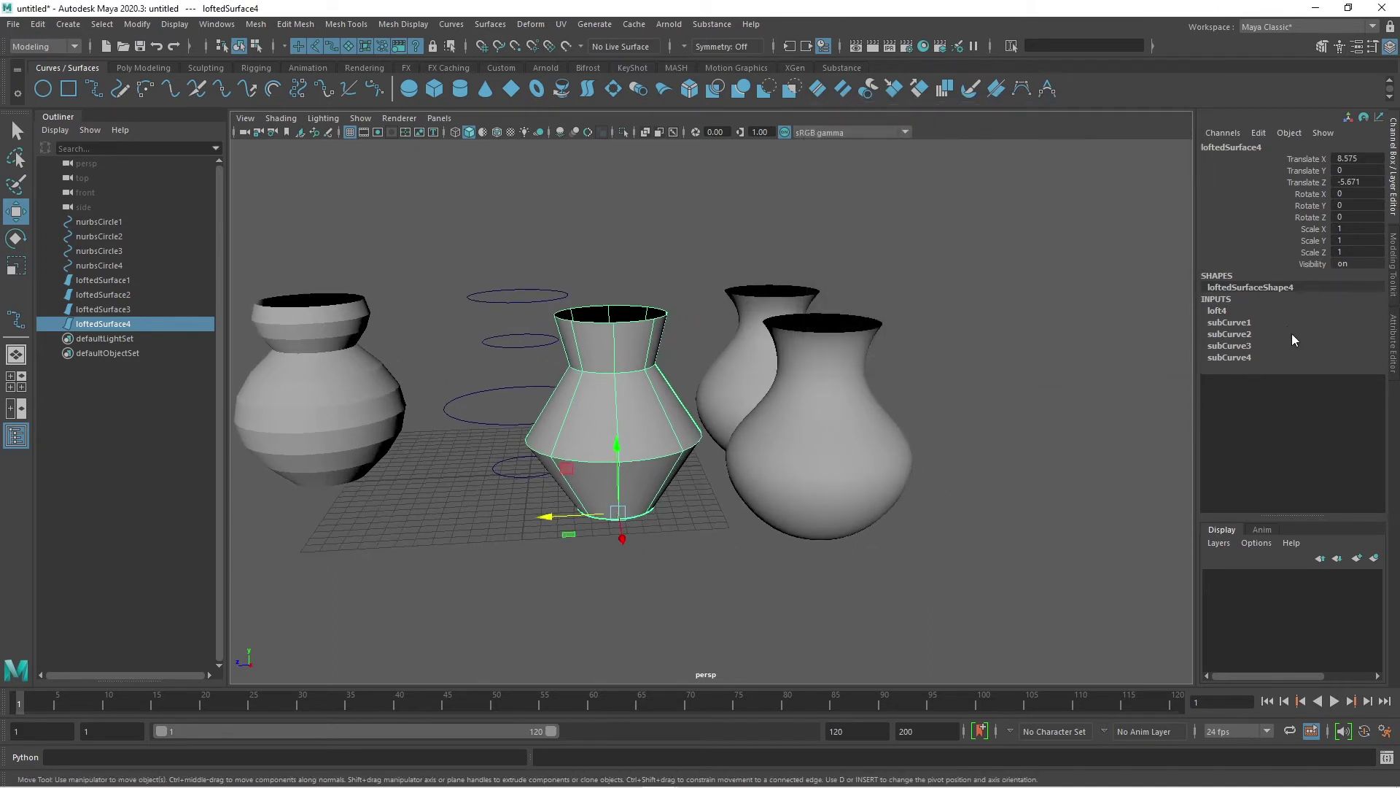
click(1218, 310)
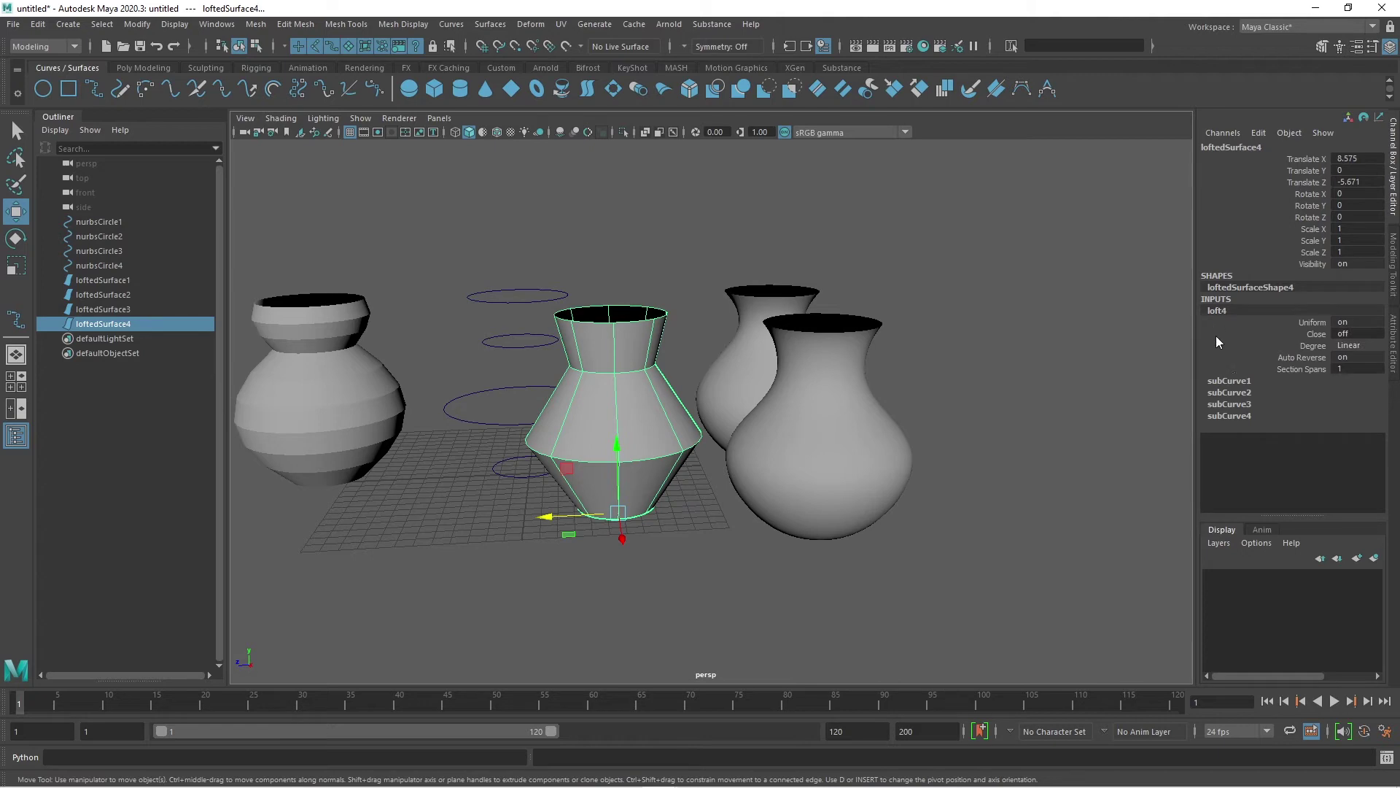
click(1230, 382)
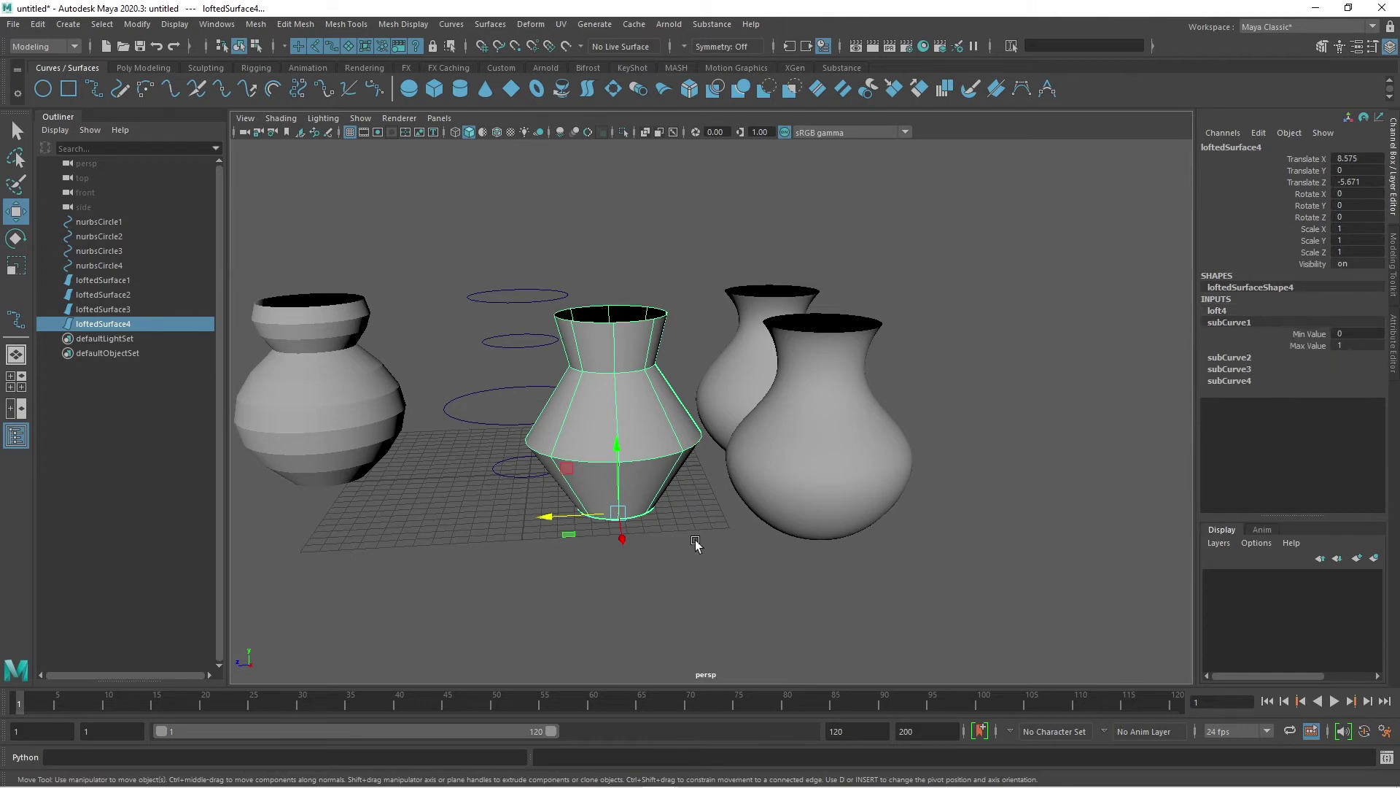
Reduce the Max Value of subCurve1 on the partial-range vase to 0.78
alt+drag(695, 543, 805, 474)
scroll(775, 450, up, 4)
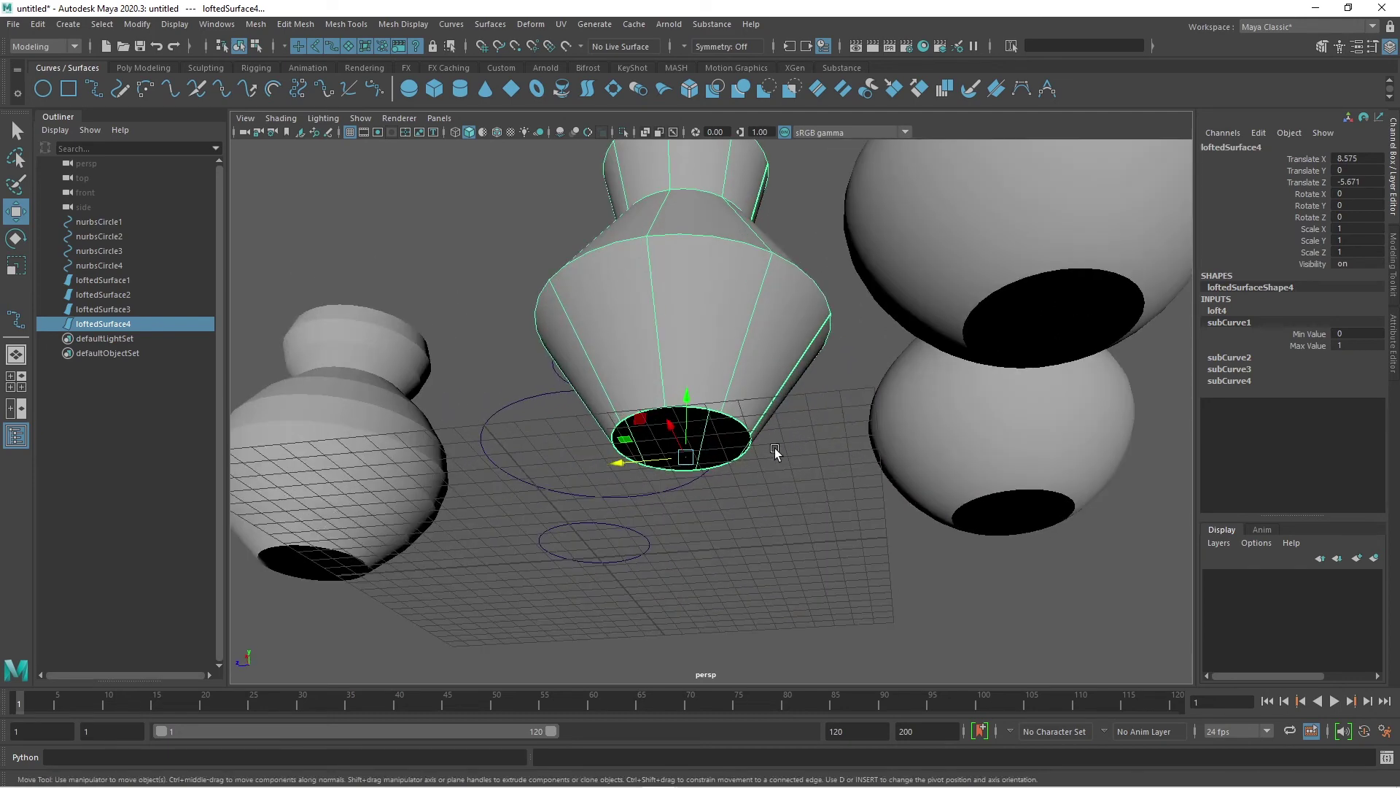
click(1311, 345)
middle_drag(986, 483, 957, 484)
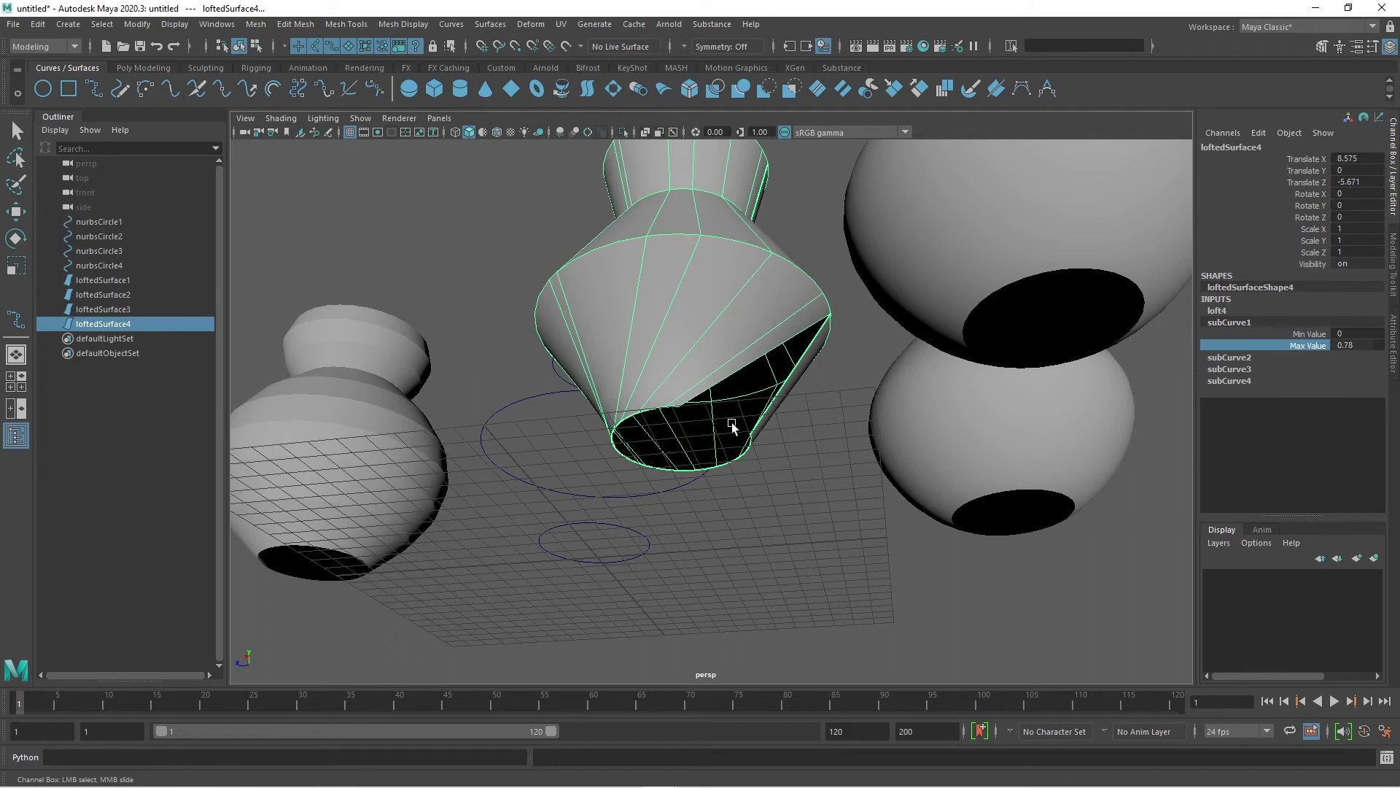
Lower the Max Value of subCurve2 and set the Max Value of subCurve3 to 0.8
click(1240, 358)
key(w)
click(1306, 357)
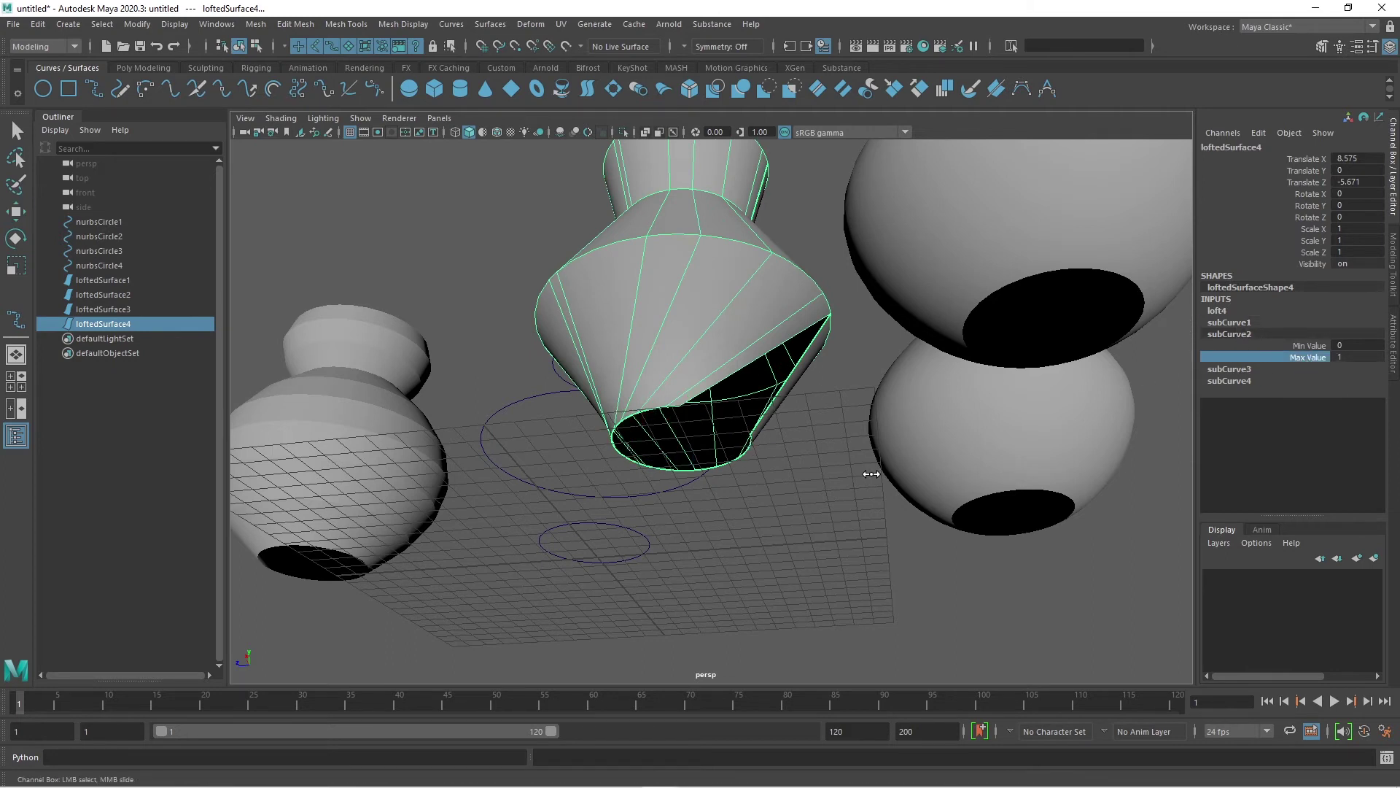
middle_drag(872, 475, 851, 475)
click(1218, 370)
click(1309, 368)
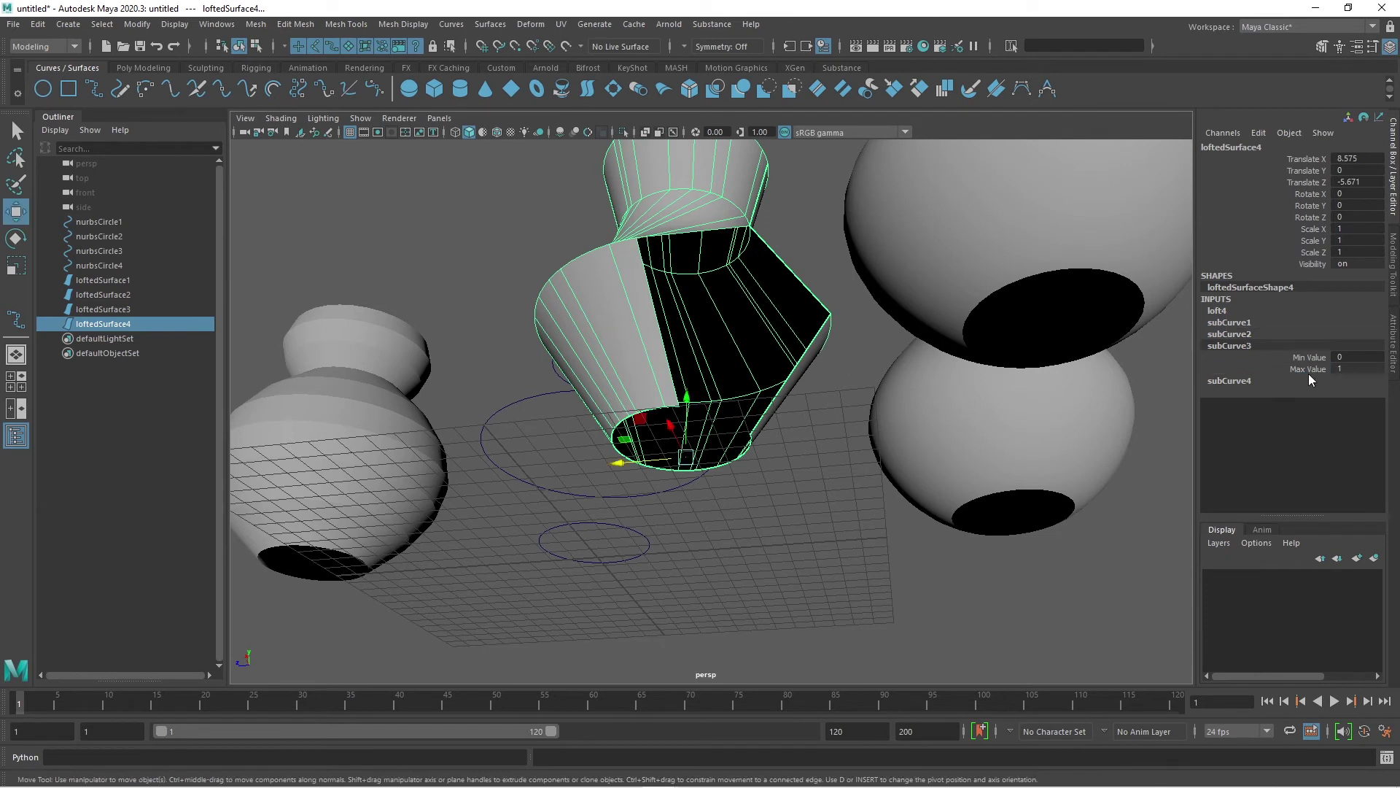
middle_drag(1017, 440, 1160, 431)
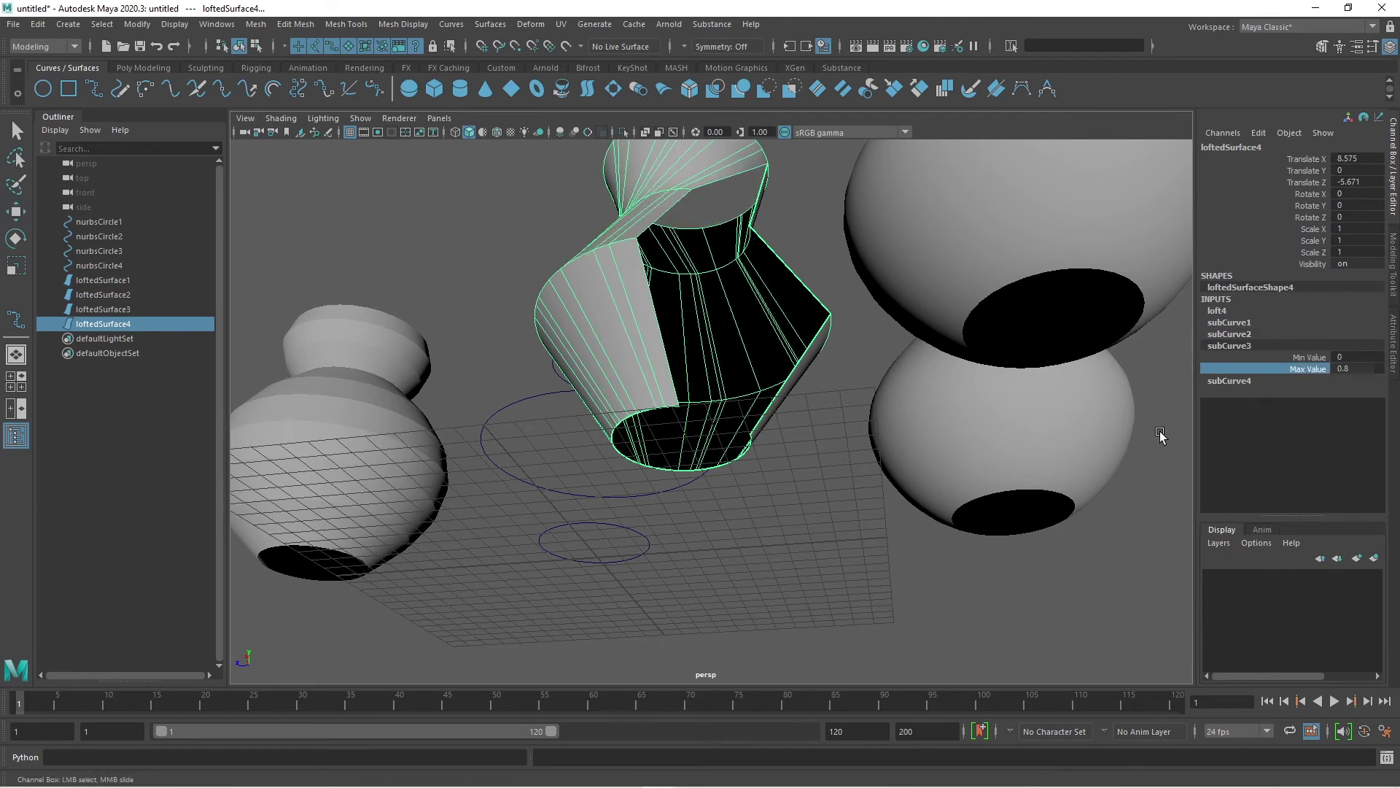
Set subCurve4's Max Value to 0.82 and its Min Value to 0.06 on the partial-range vase
click(1233, 381)
click(1309, 380)
middle_drag(955, 436, 945, 440)
alt+drag(920, 438, 738, 467)
scroll(738, 468, up, 1)
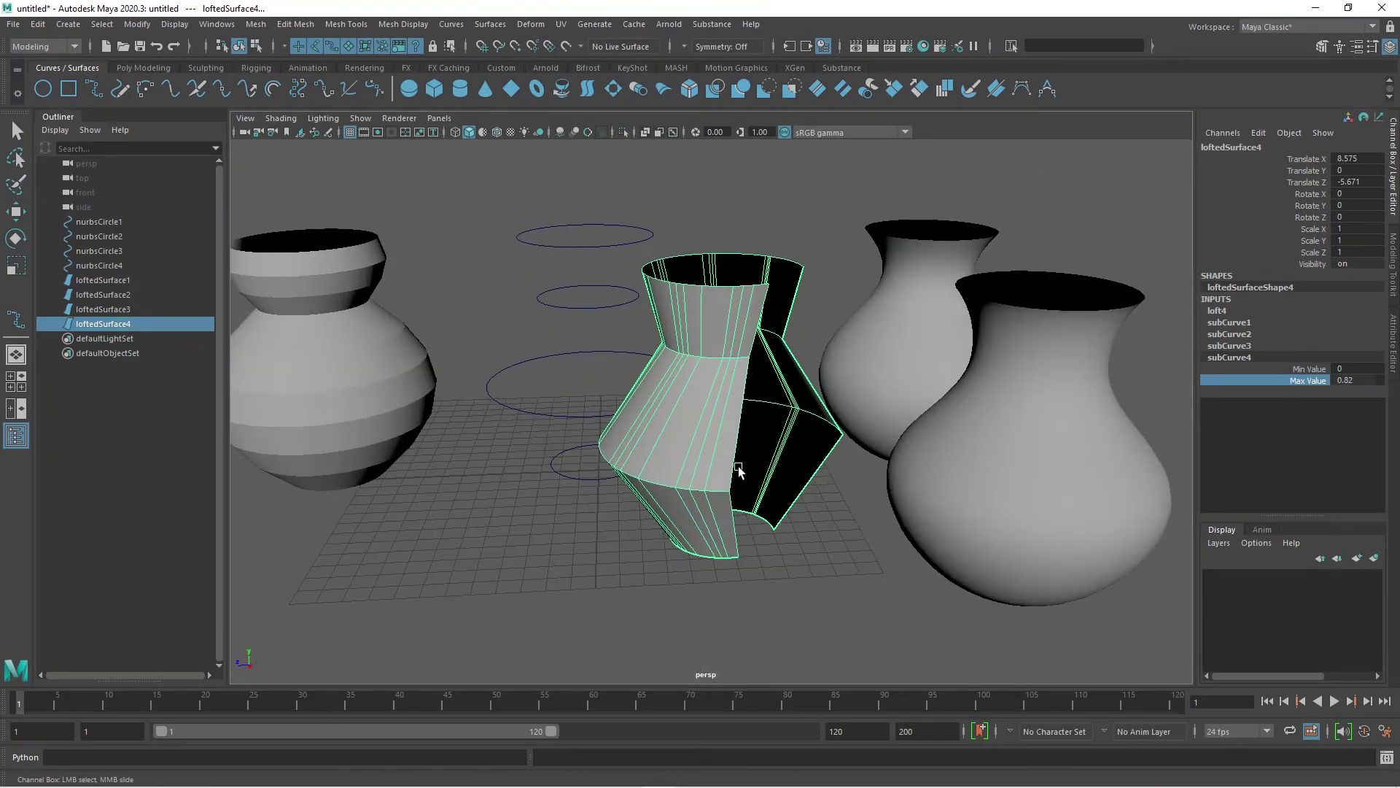
click(1309, 368)
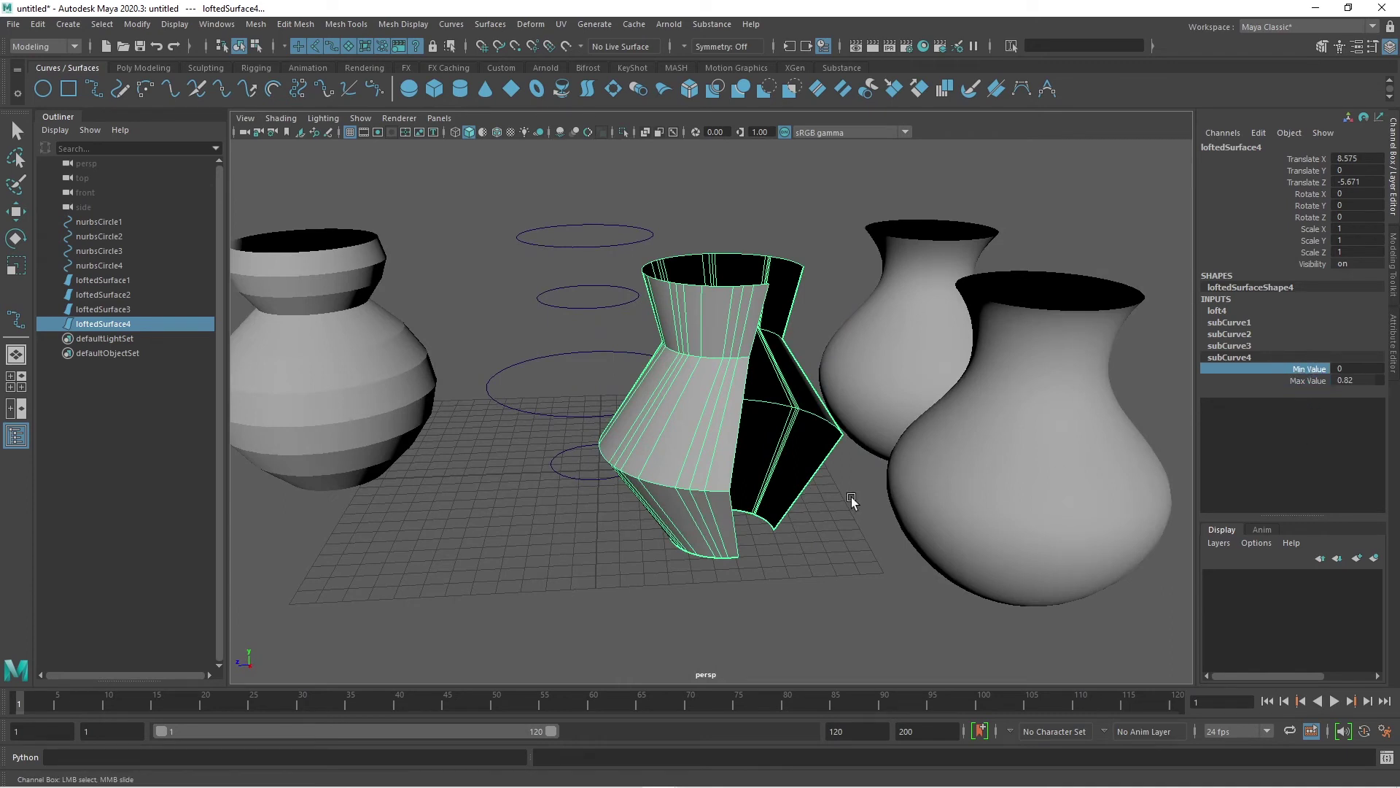
middle_drag(854, 501, 839, 499)
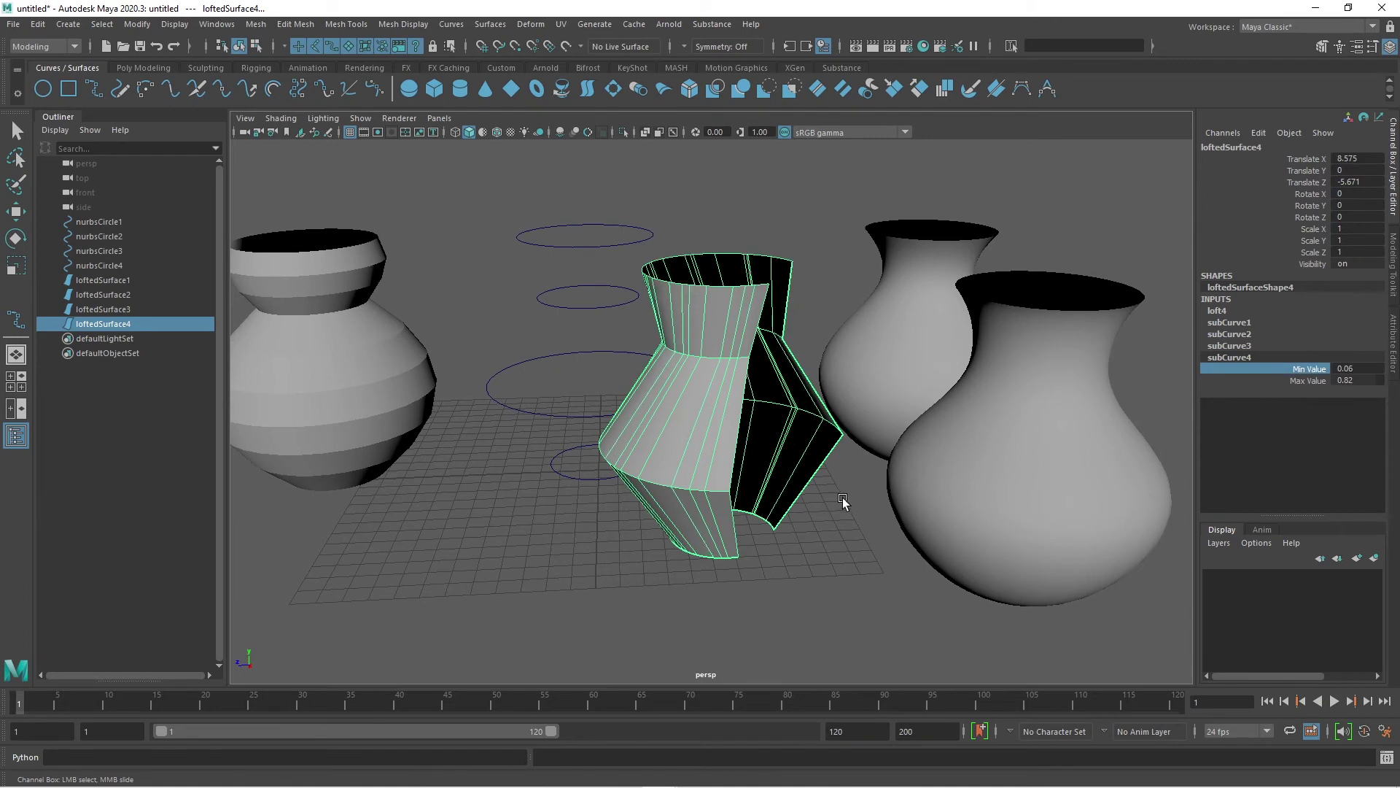
alt+drag(843, 502, 752, 377)
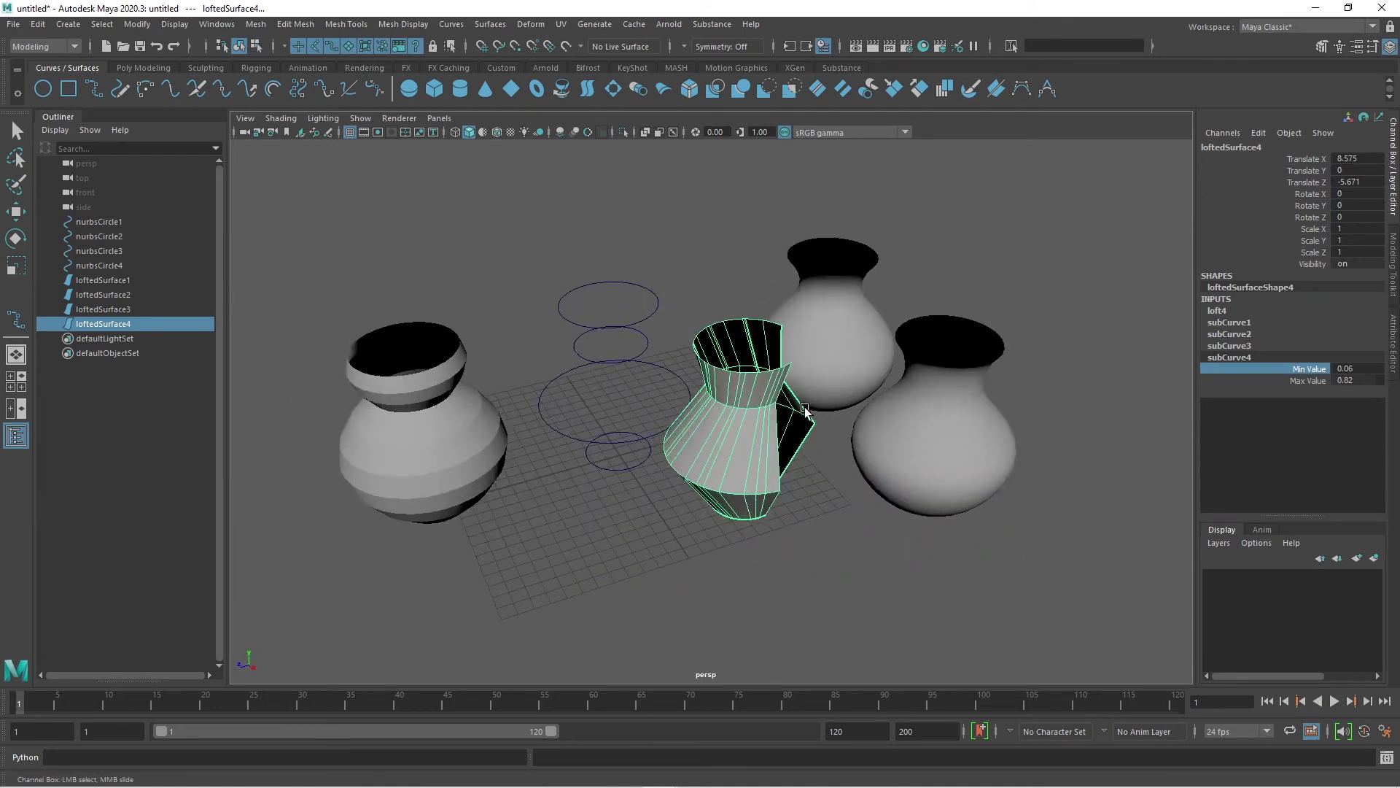
Examine the partial-range vase from several angles and compare its inputs with those of the rear cubic vase
scroll(738, 347, up, 3)
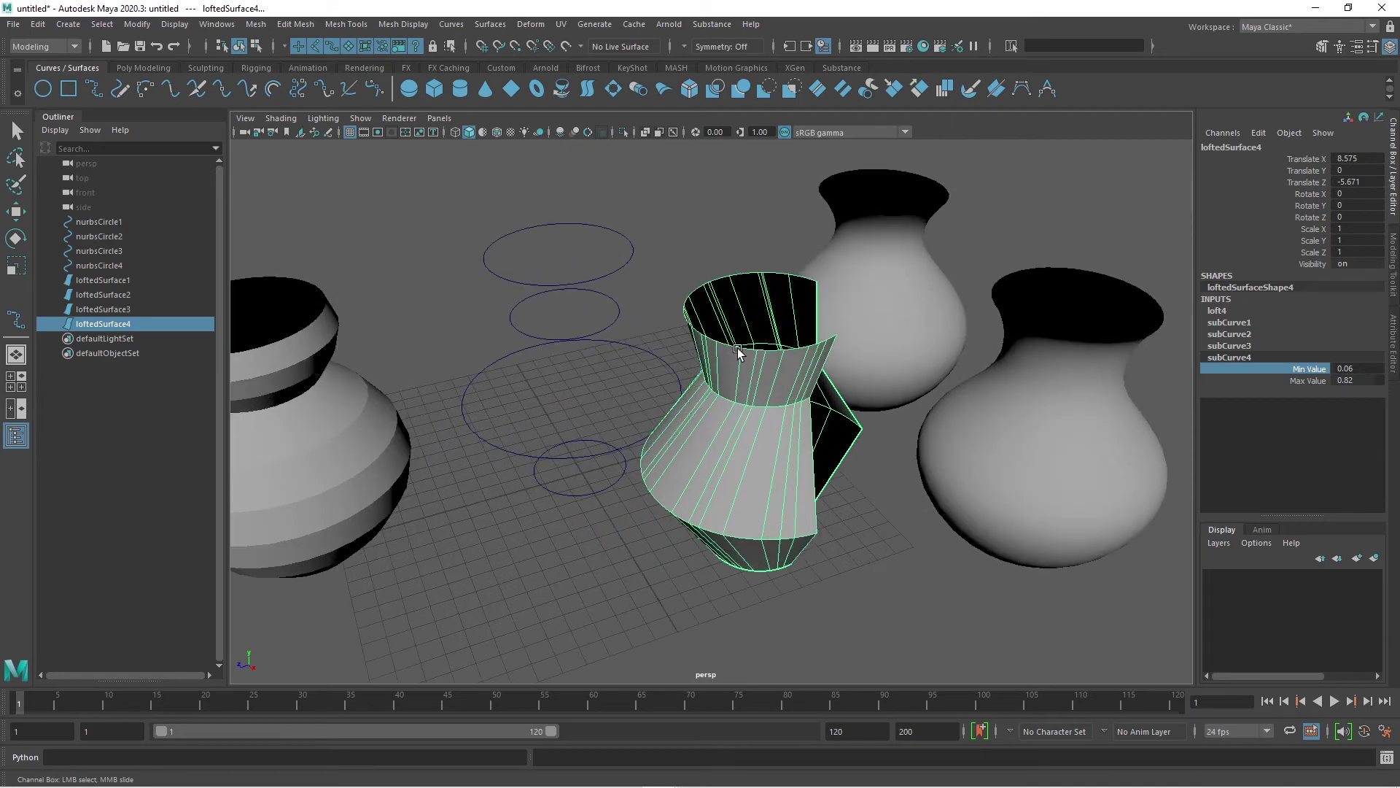
scroll(737, 348, down, 5)
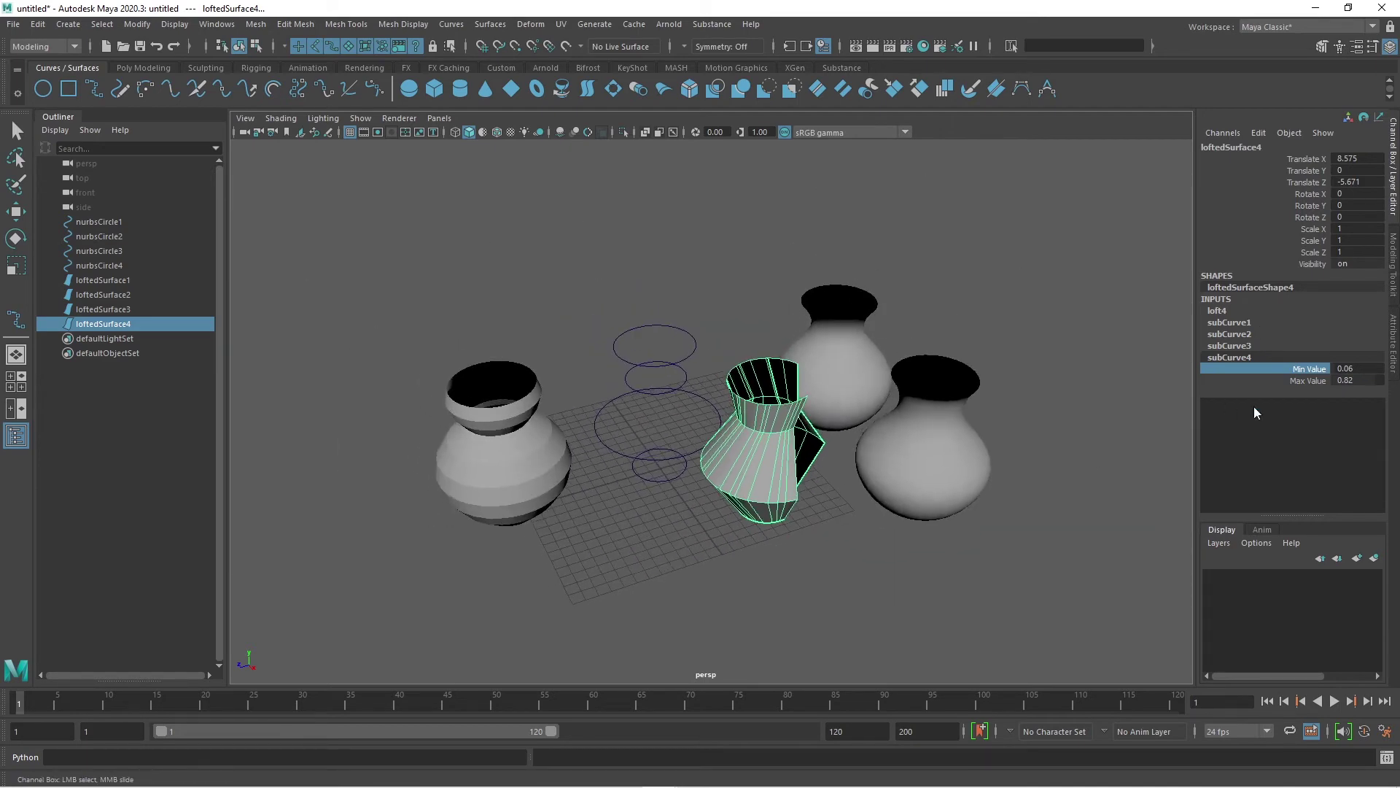
alt+drag(918, 547, 922, 491)
scroll(904, 518, up, 5)
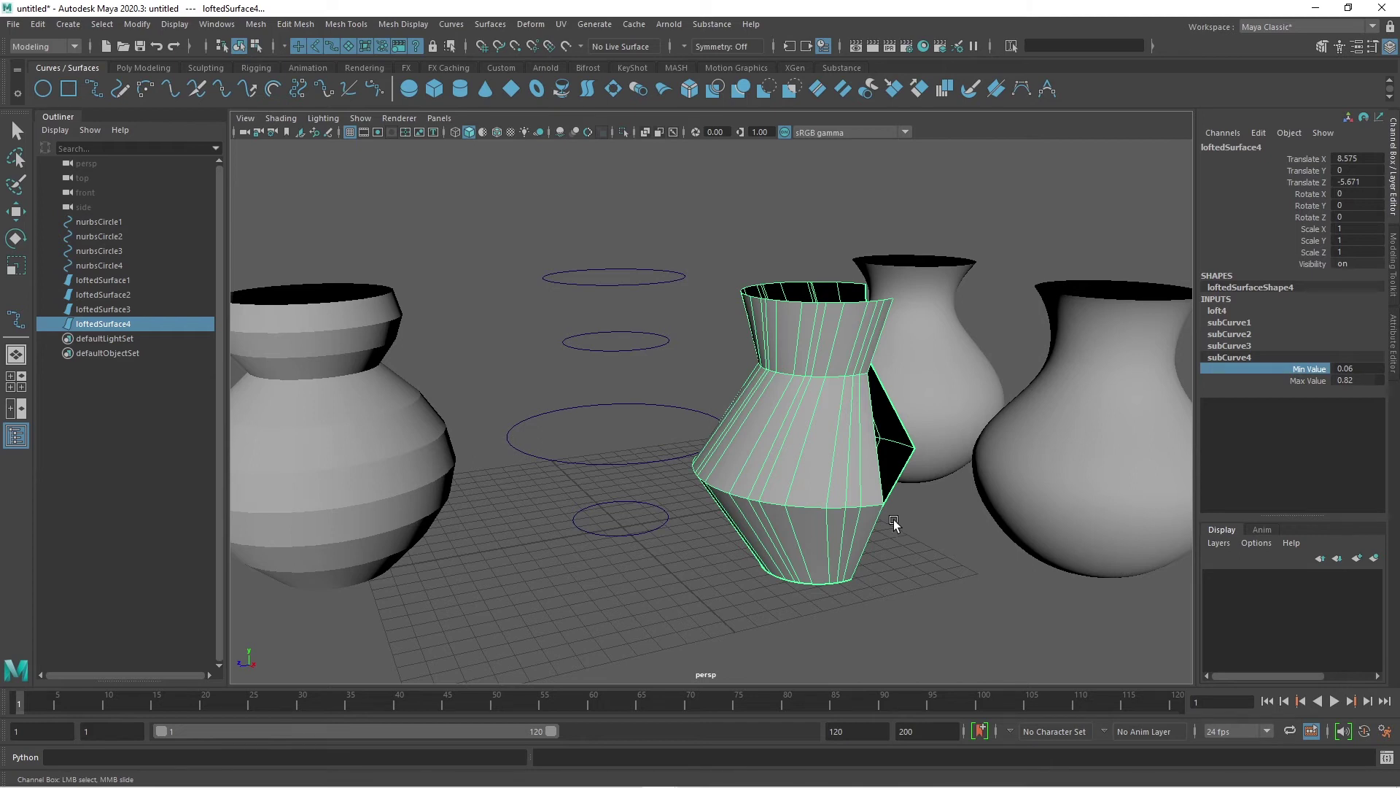
scroll(929, 480, down, 3)
alt+middle_drag(928, 487, 955, 509)
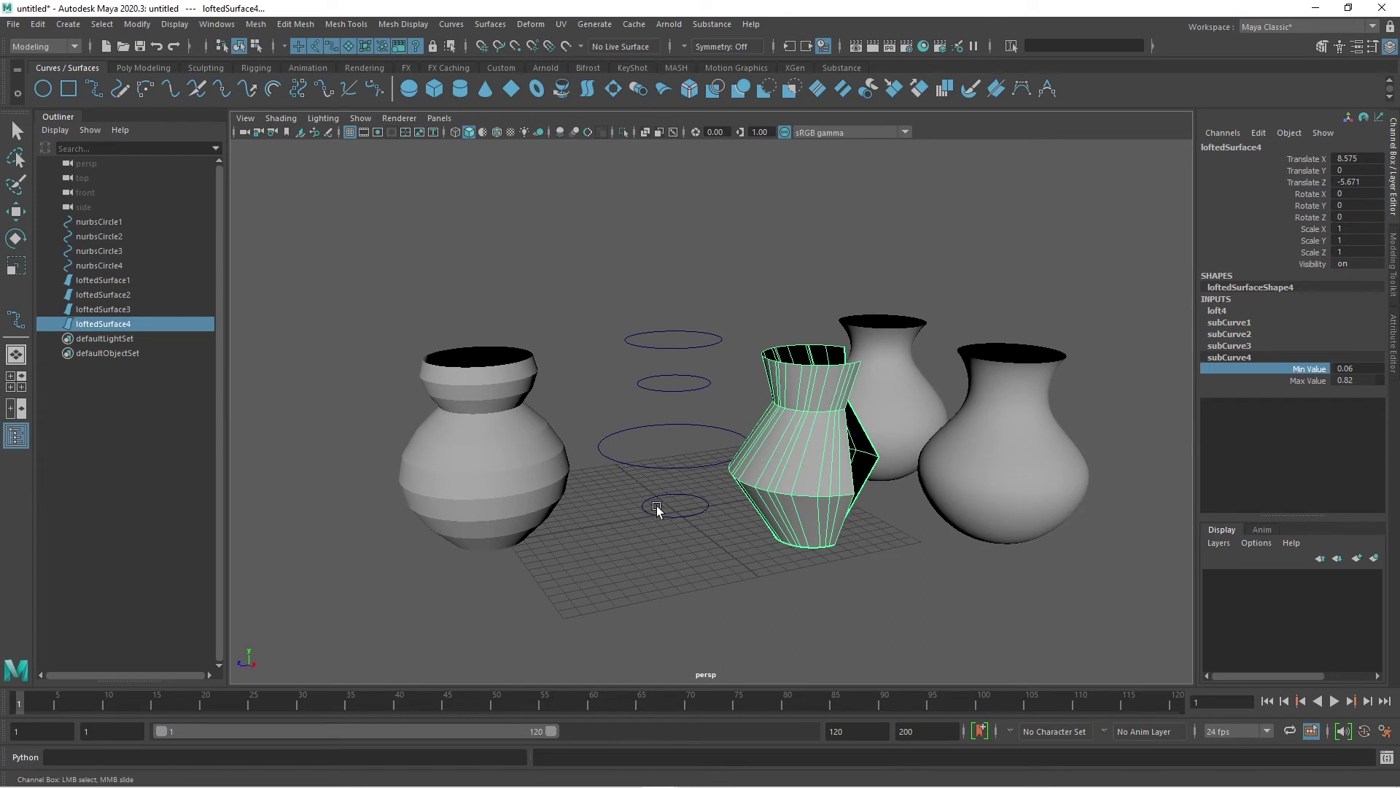
click(887, 394)
key(w)
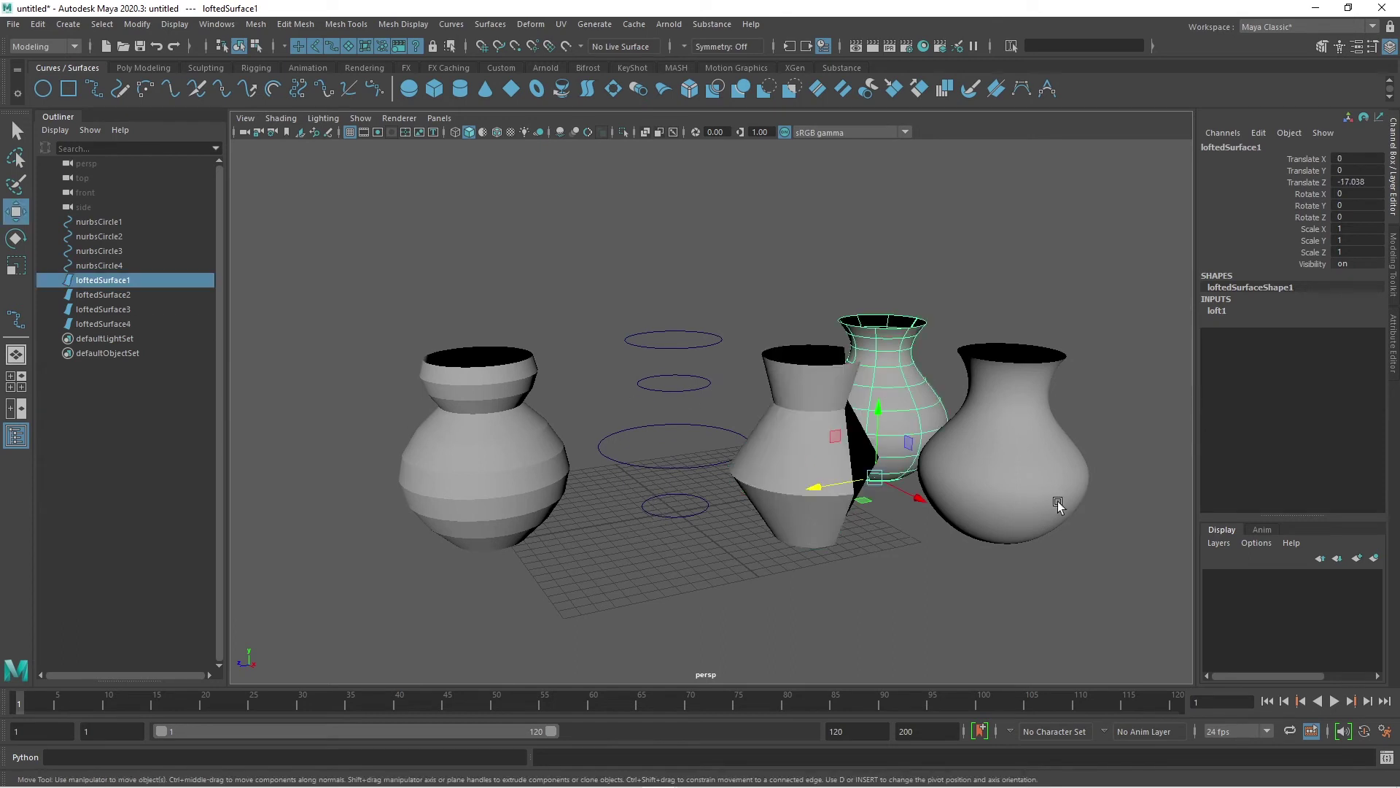
click(789, 379)
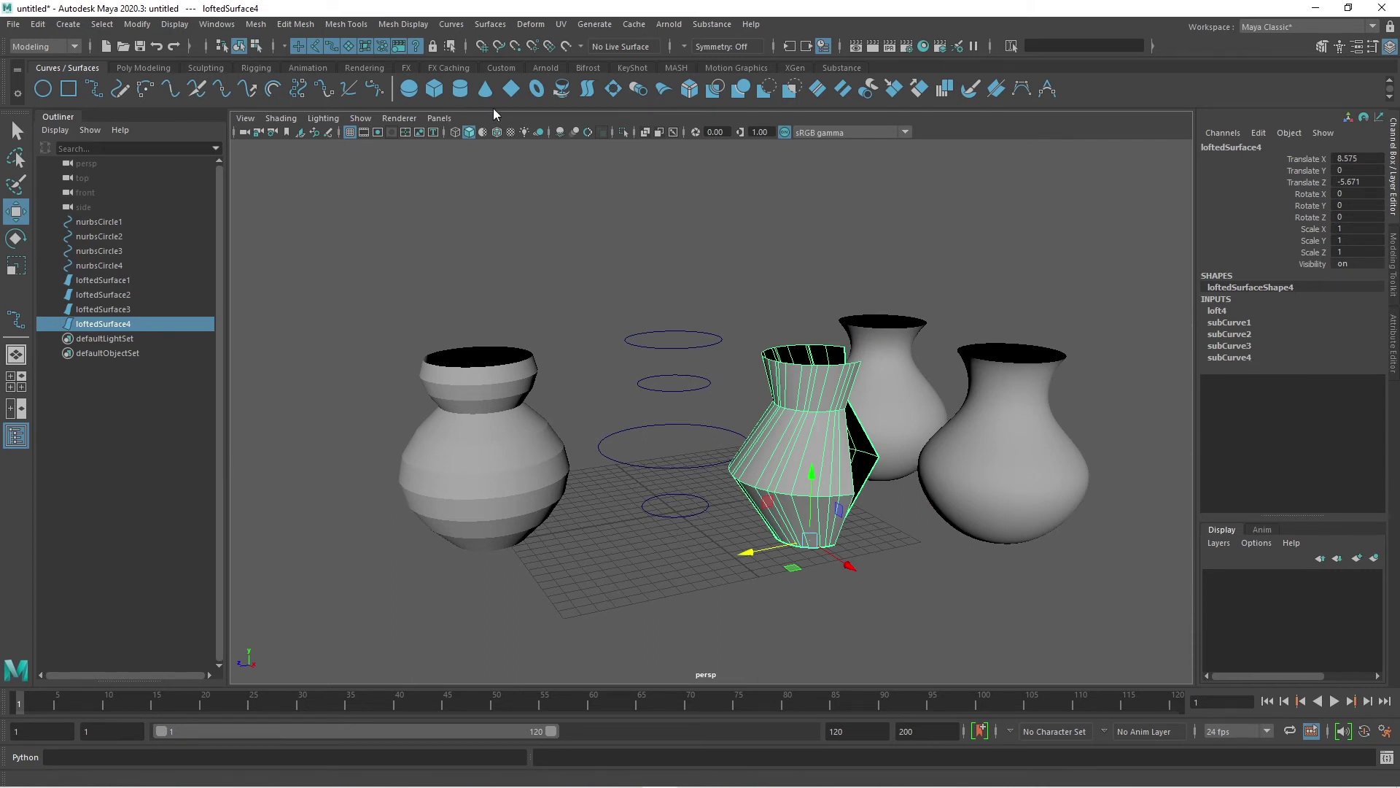
Open the Loft options and reset them to their default settings
click(490, 25)
click(628, 62)
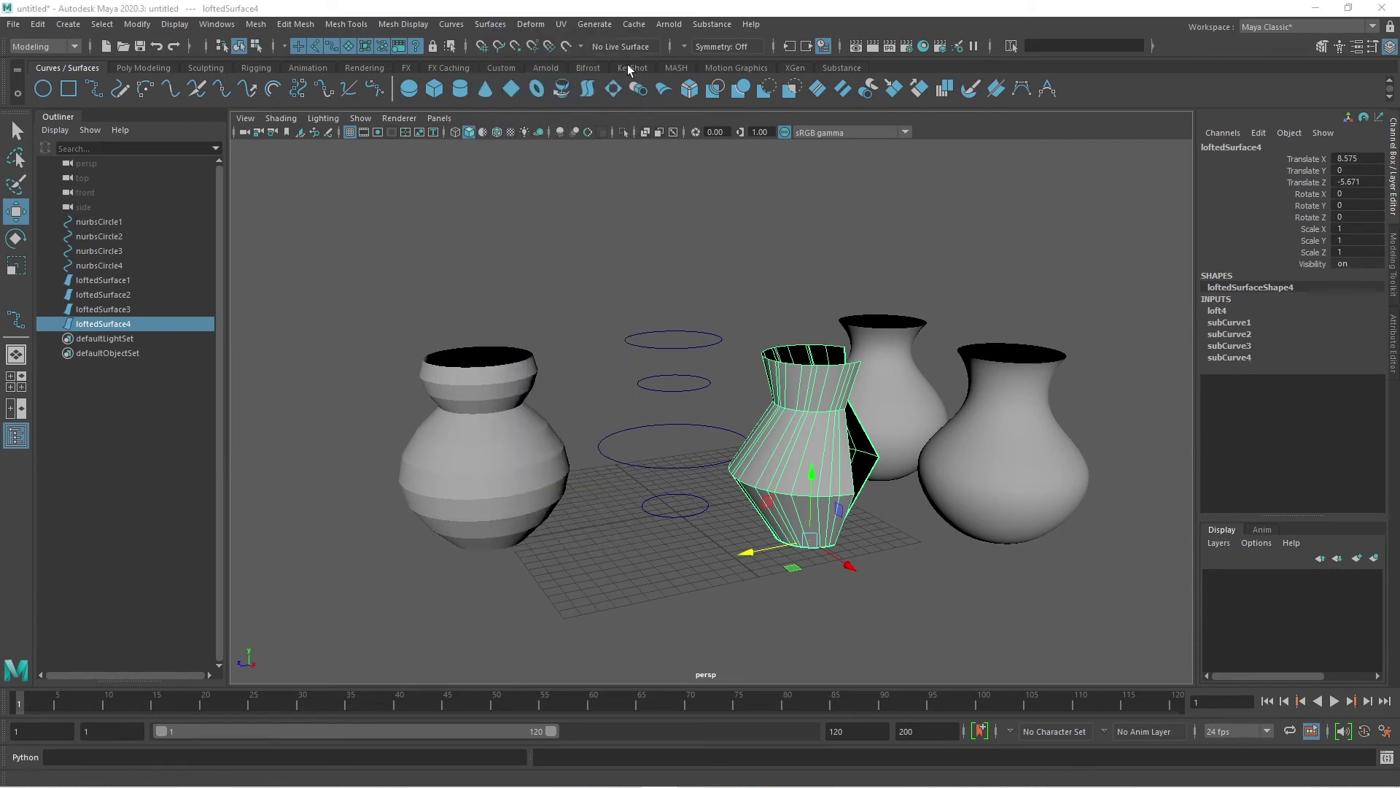
drag(1048, 114, 1208, 121)
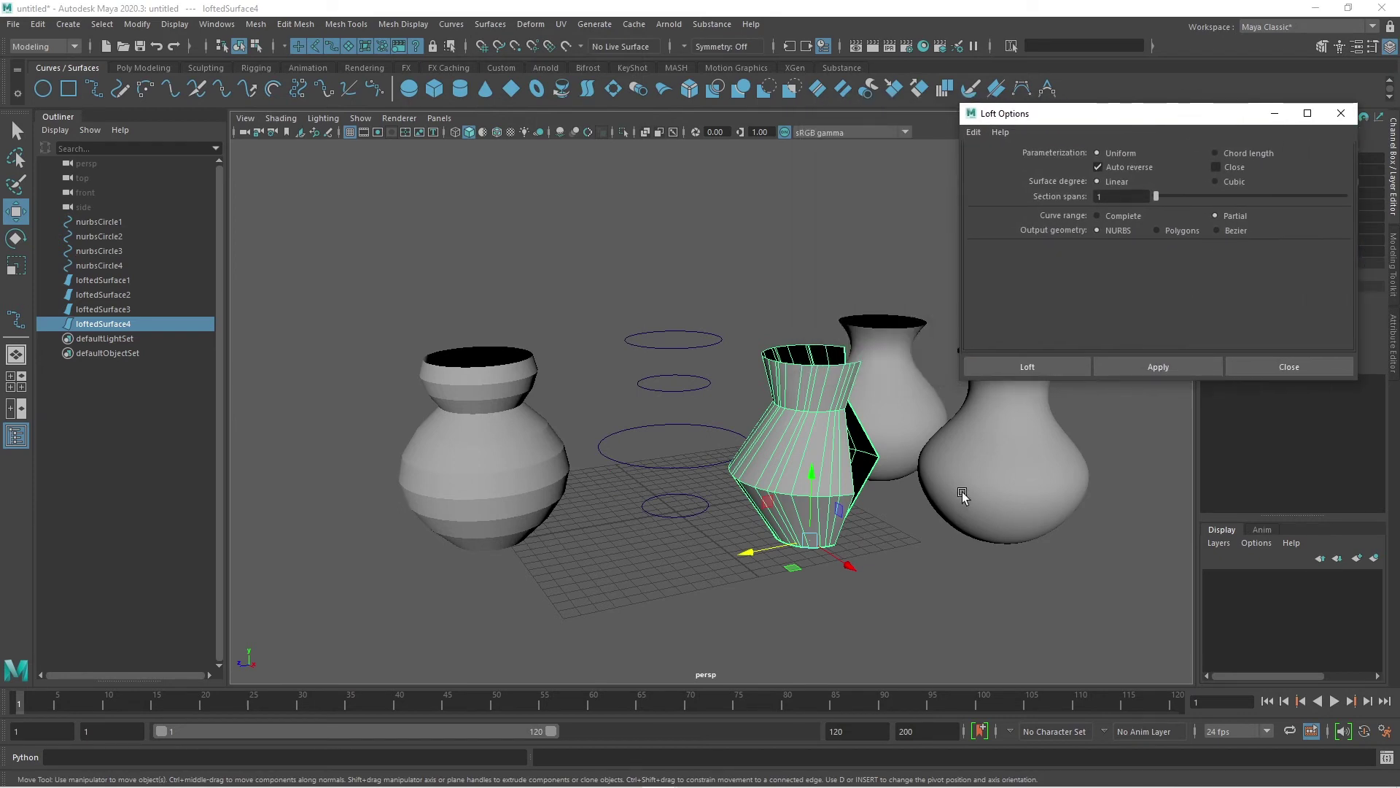
alt+middle_drag(963, 496, 857, 478)
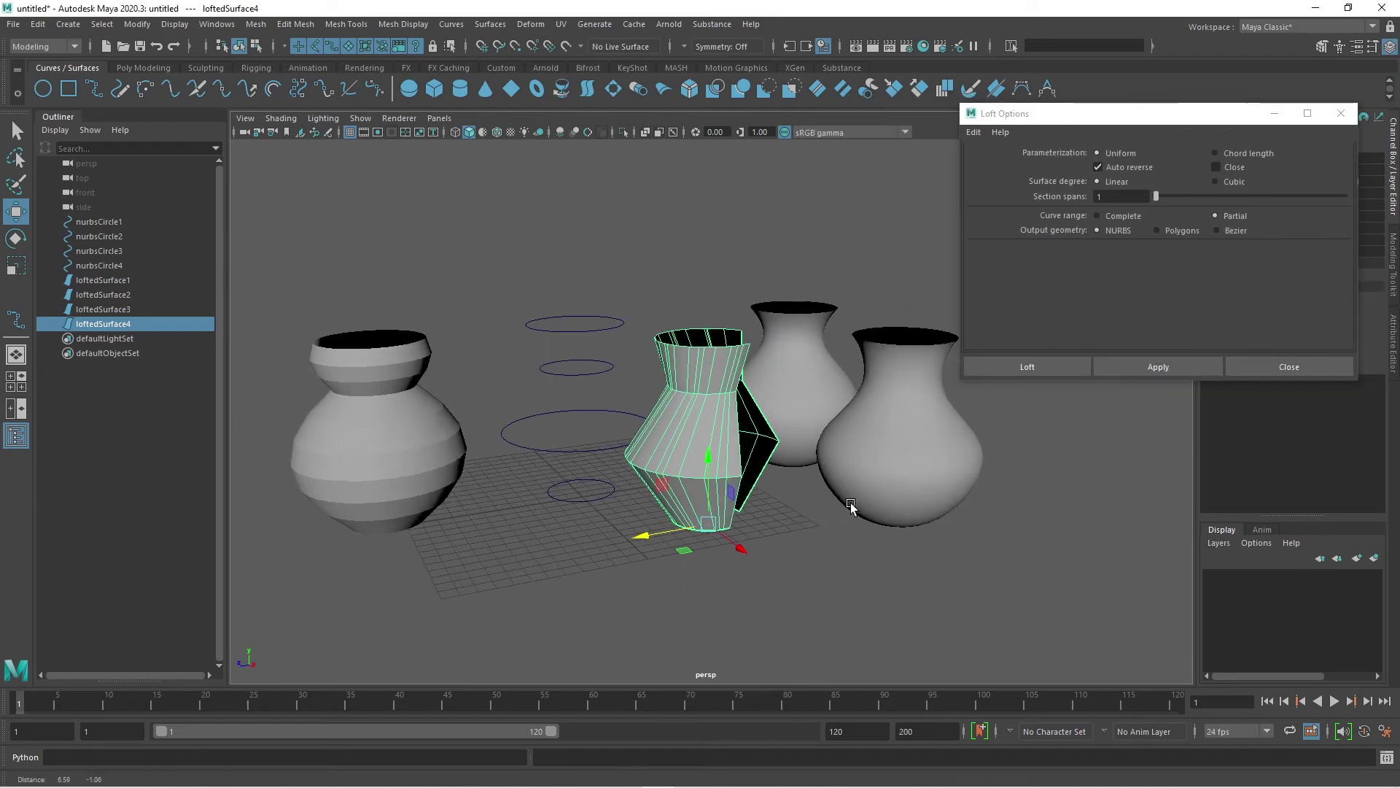
click(974, 132)
click(1001, 167)
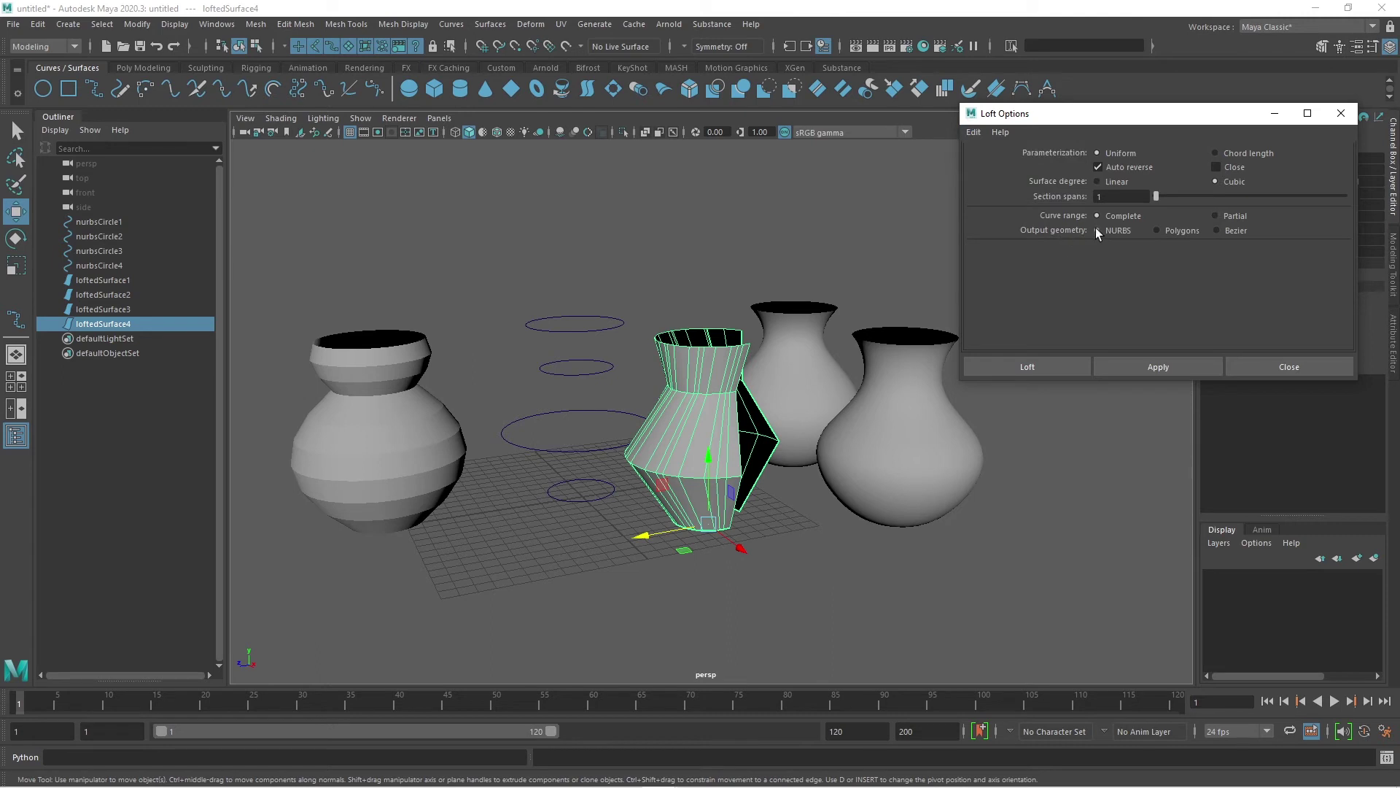
Inspect the existing NURBS vases in turn and review the component modes of loftedSurface2, staying in Object Mode
click(817, 379)
click(879, 456)
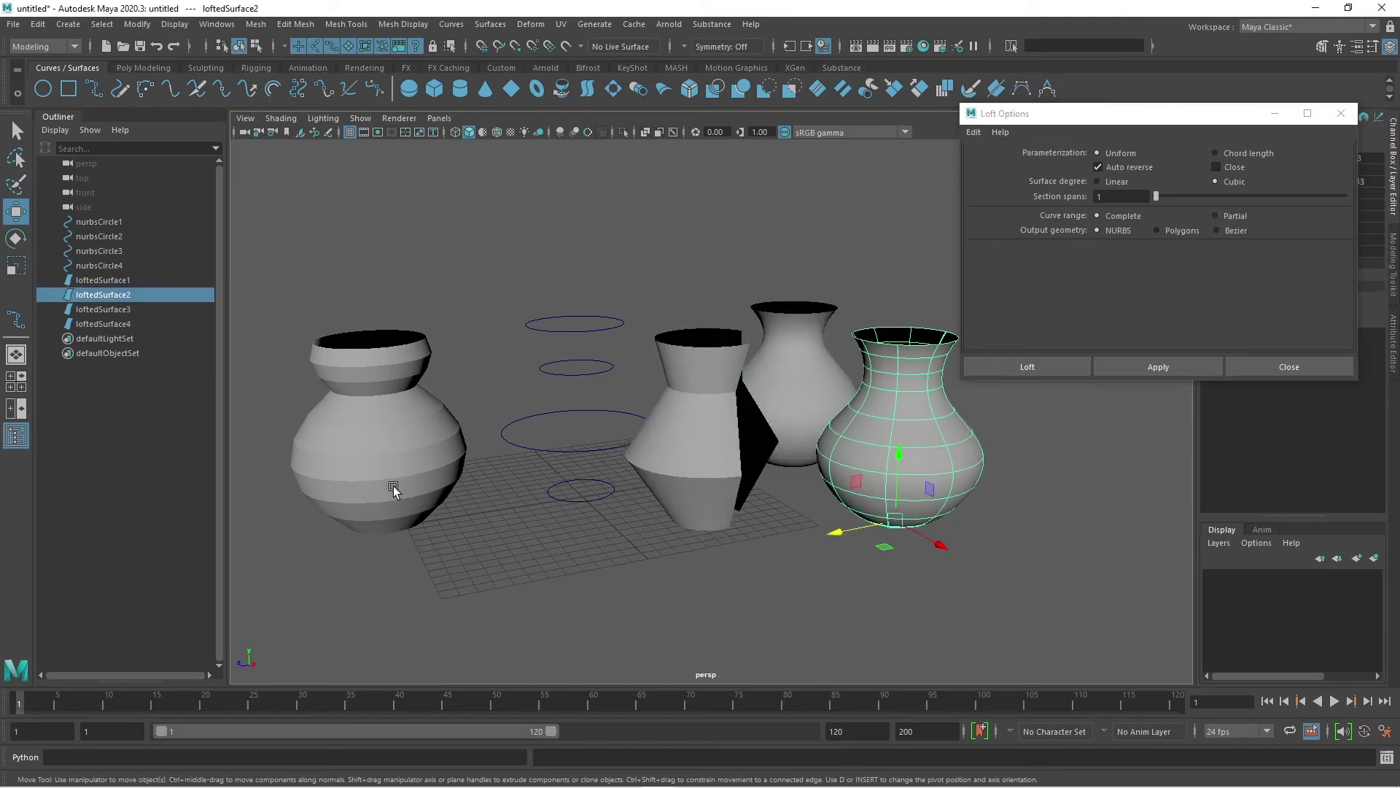
click(391, 467)
click(913, 481)
right_drag(930, 400, 997, 403)
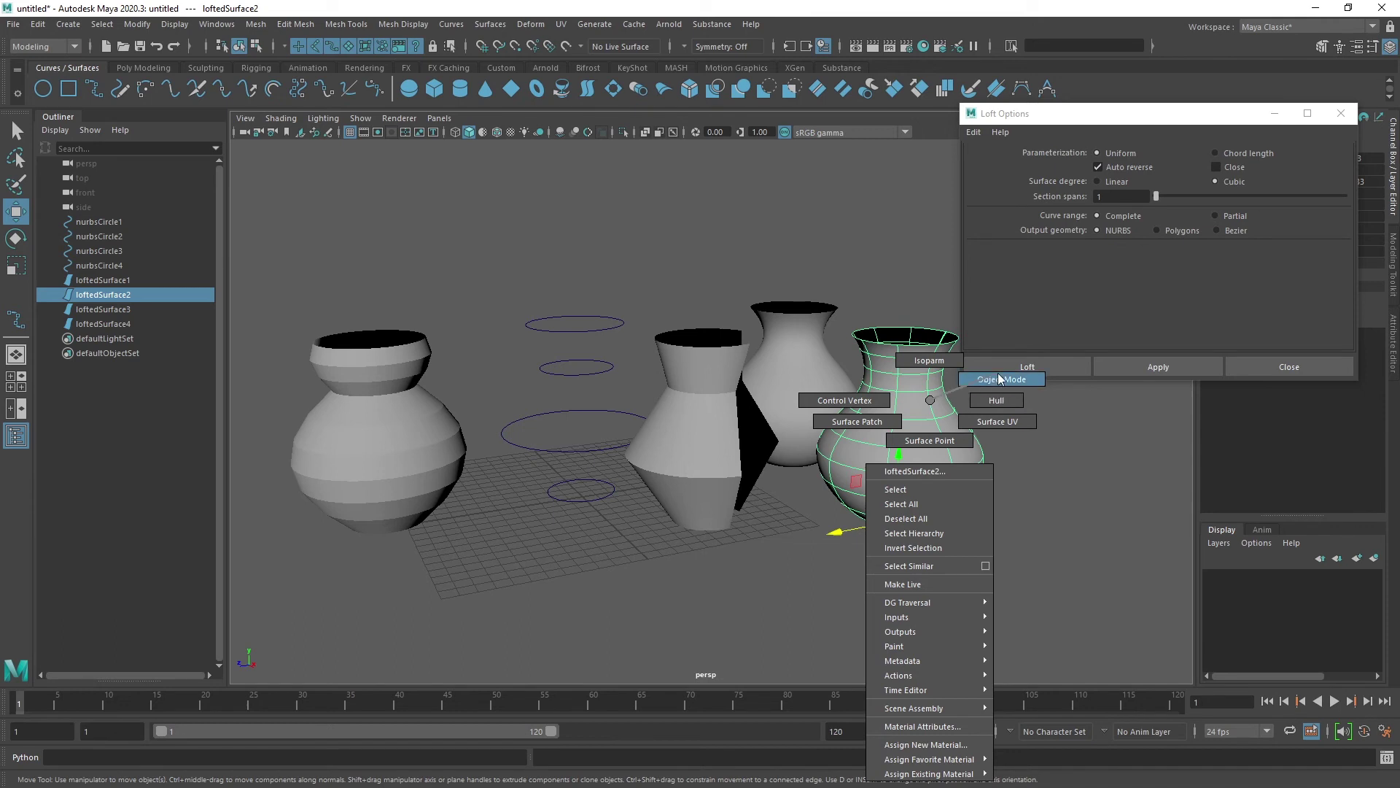
right_drag(1000, 376, 999, 378)
alt+middle_drag(967, 502, 934, 510)
alt+drag(889, 532, 878, 524)
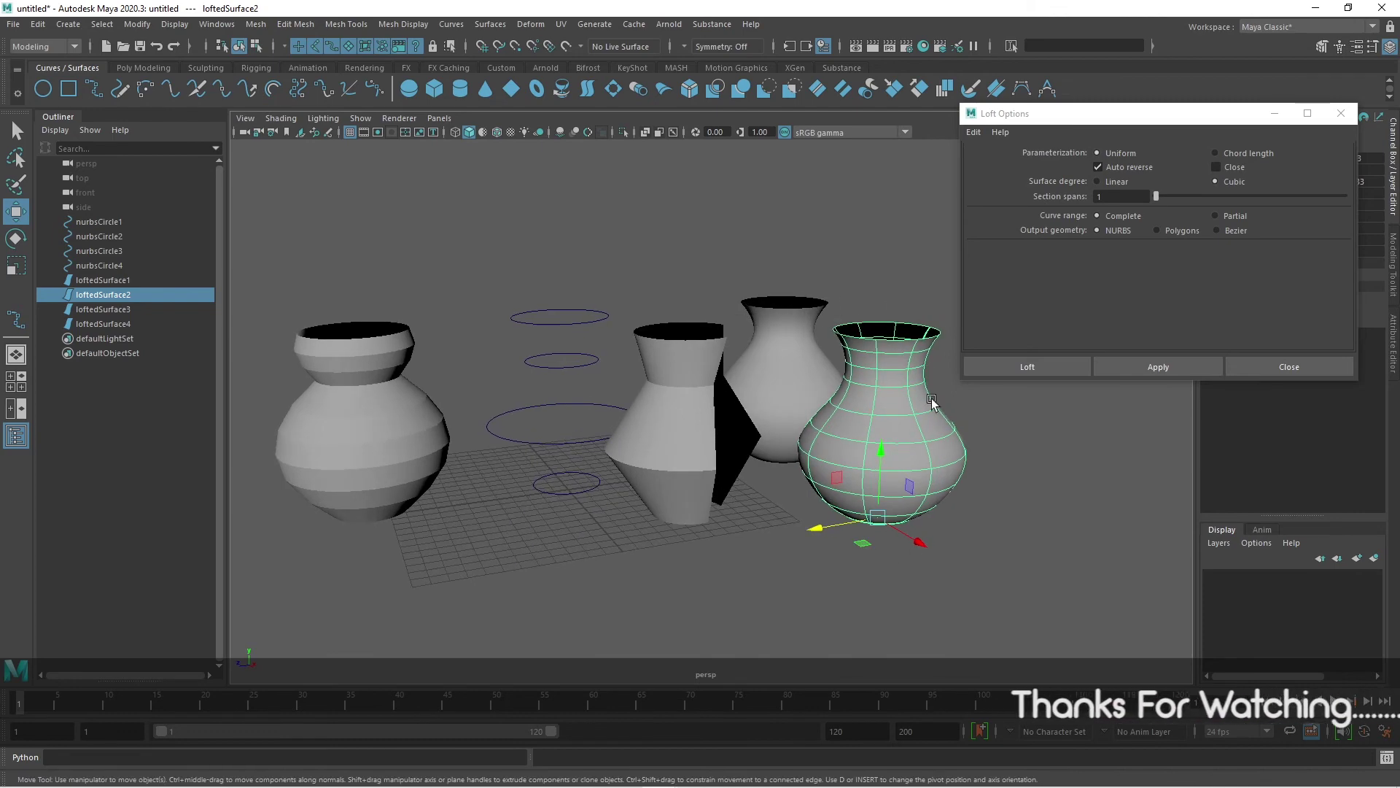
Loft the four profile circles from lowest to highest with output geometry Polygons and type Triangles
alt+drag(932, 402, 879, 452)
scroll(855, 483, down, 1)
mouse_move(855, 484)
alt+middle_down()
mouse_move(912, 492)
mouse_move(857, 488)
alt+middle_up()
scroll(909, 491, up, 1)
click(1159, 230)
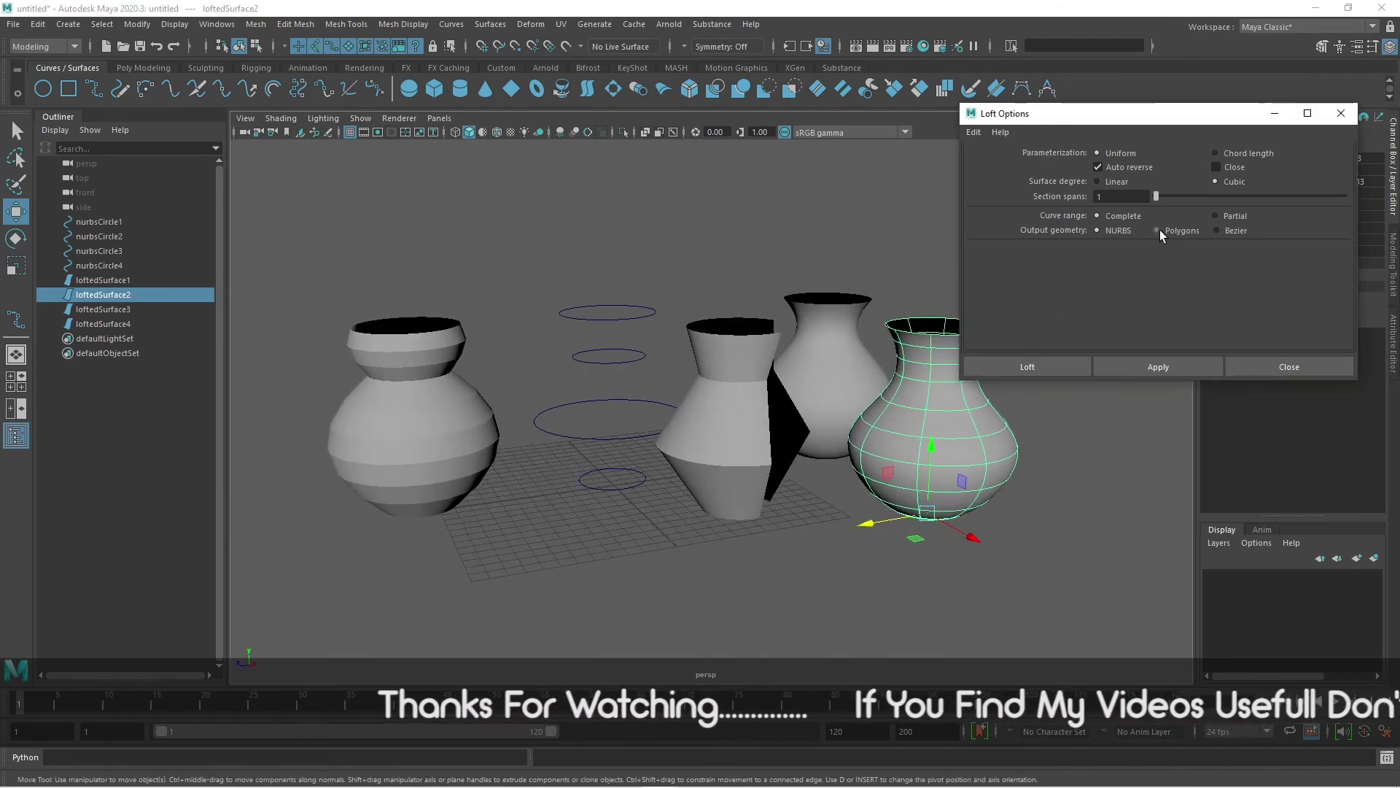
scroll(1156, 305, down, 1)
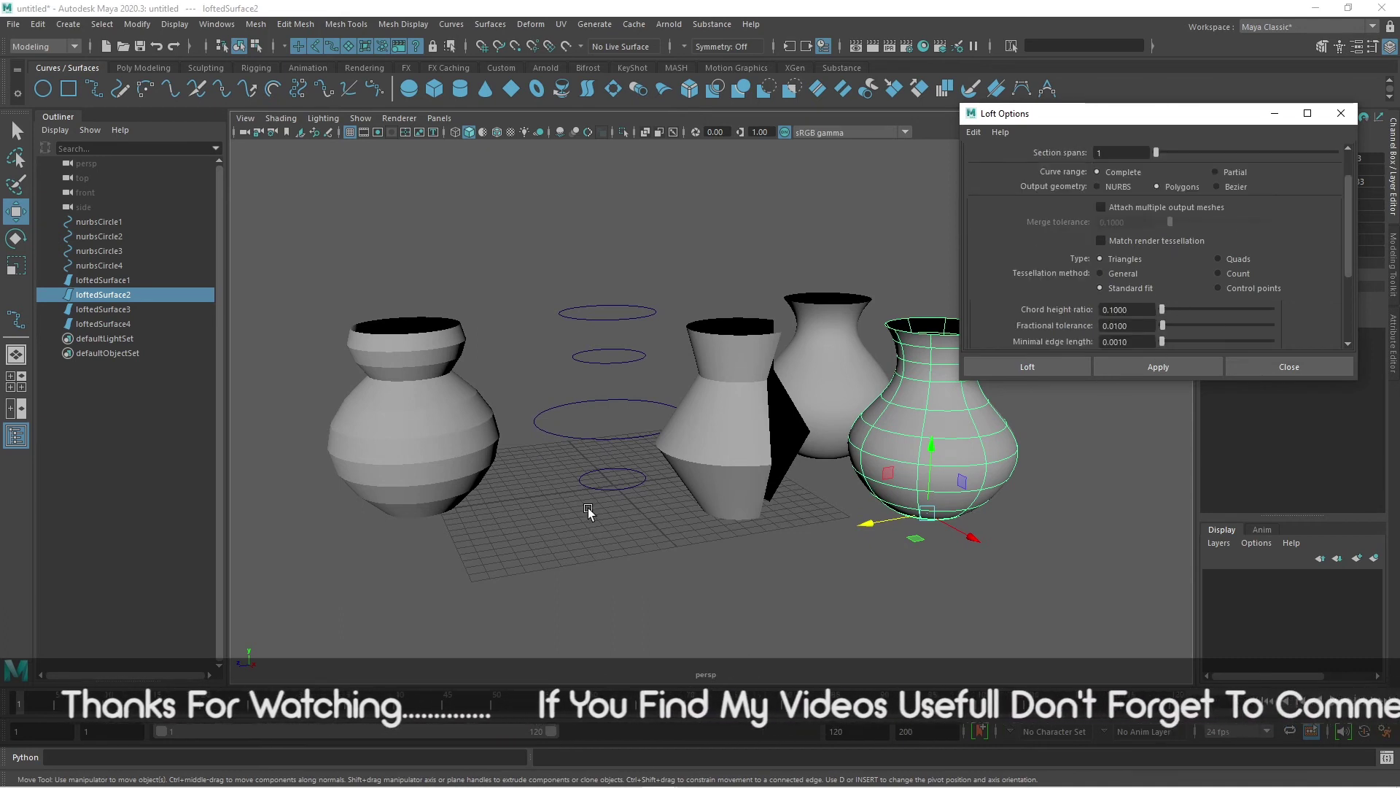
click(589, 487)
shift+click(537, 420)
shift+click(584, 357)
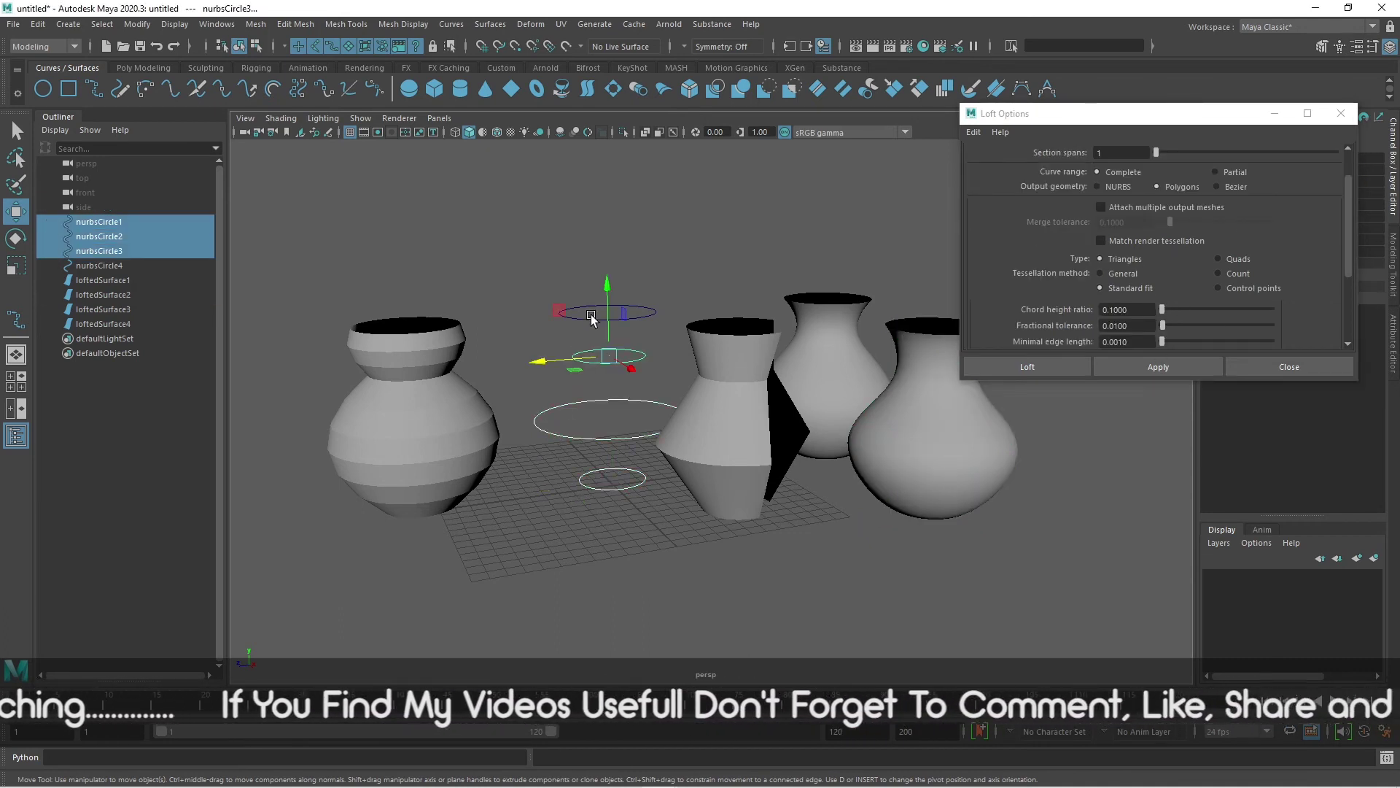
shift+click(591, 314)
click(1156, 368)
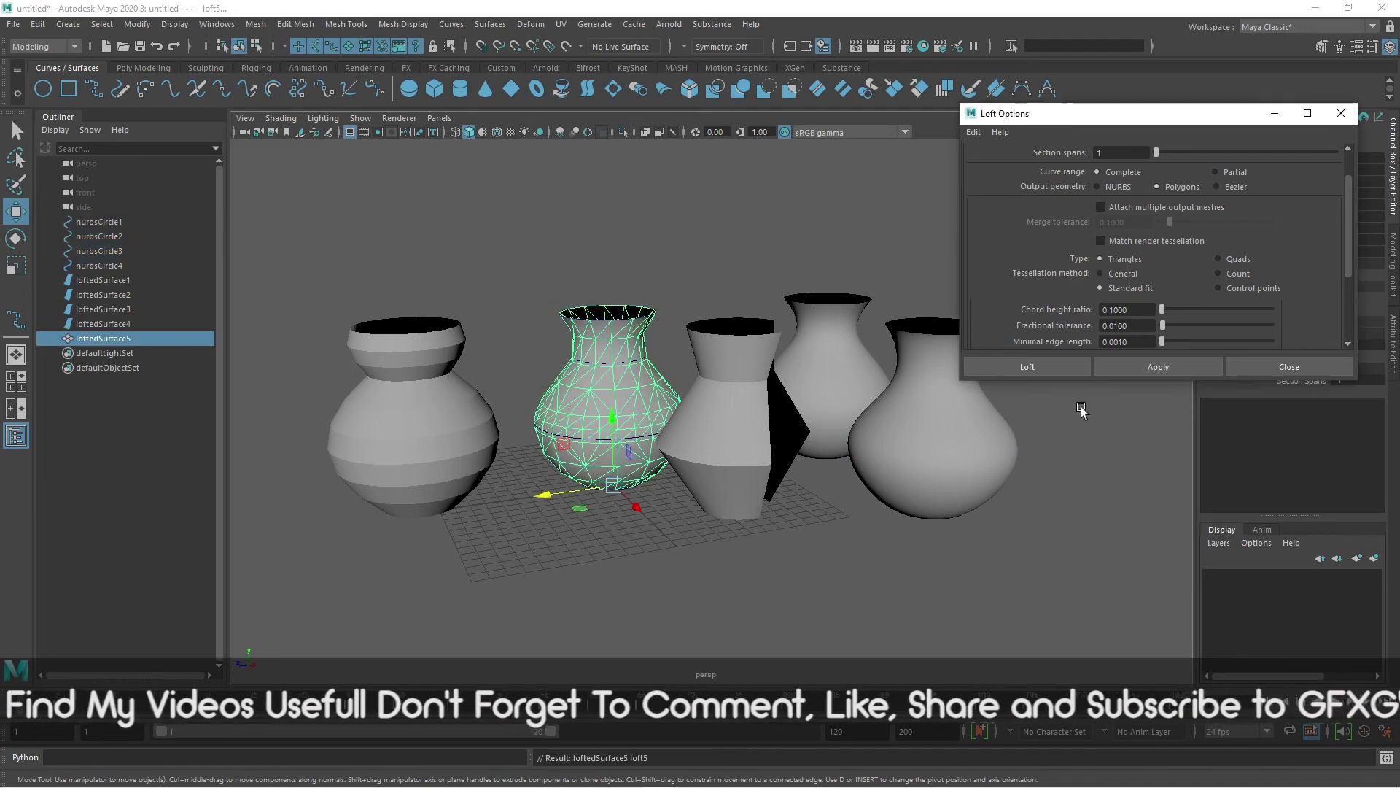
Move the new triangulated polygon vase away from the profile circles to the far side of the linear vase
drag(555, 503, 269, 519)
alt+middle_drag(405, 507, 568, 462)
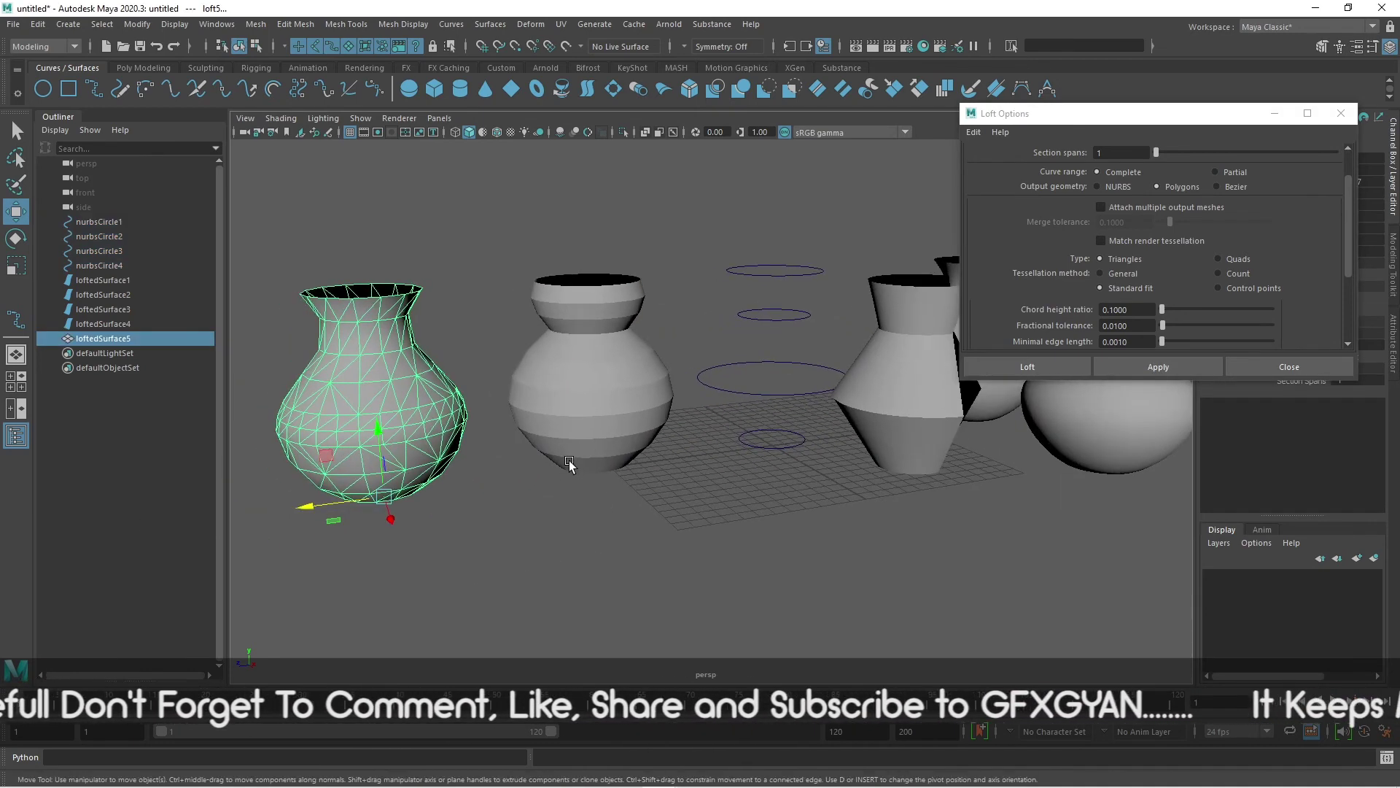
alt+middle_drag(728, 430, 697, 423)
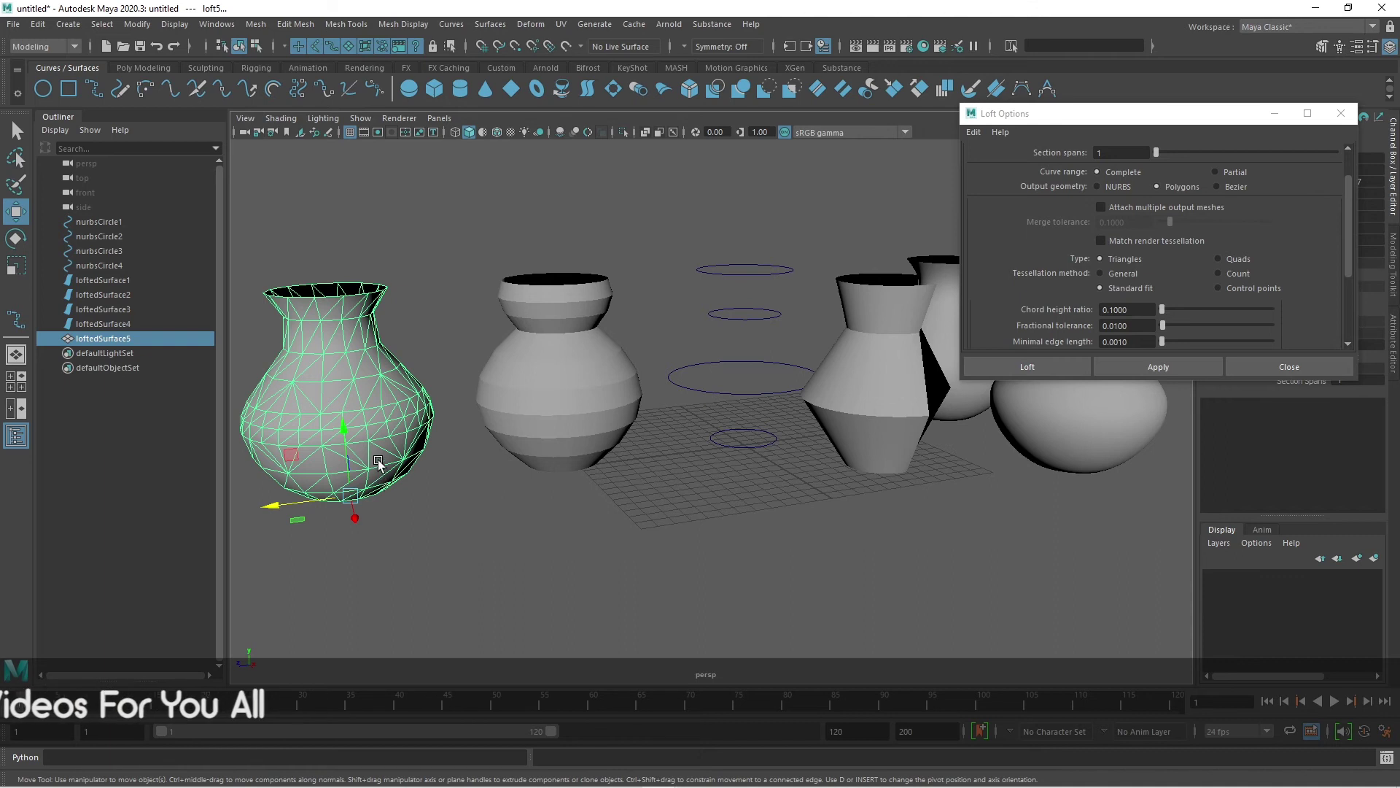
Compare the NURBS wireframes of the linear and partial-range vases with the triangulated polygon vase
click(585, 397)
click(909, 403)
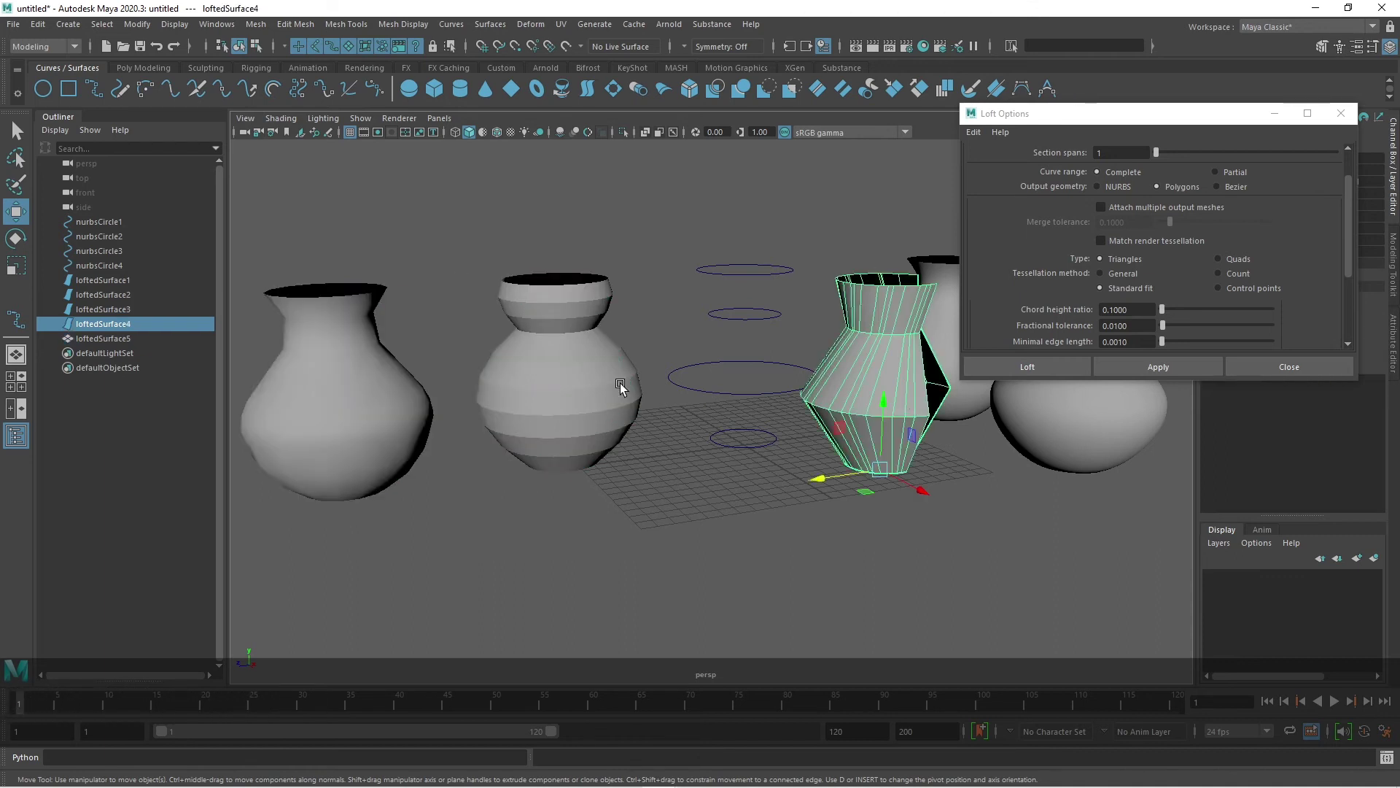
click(587, 391)
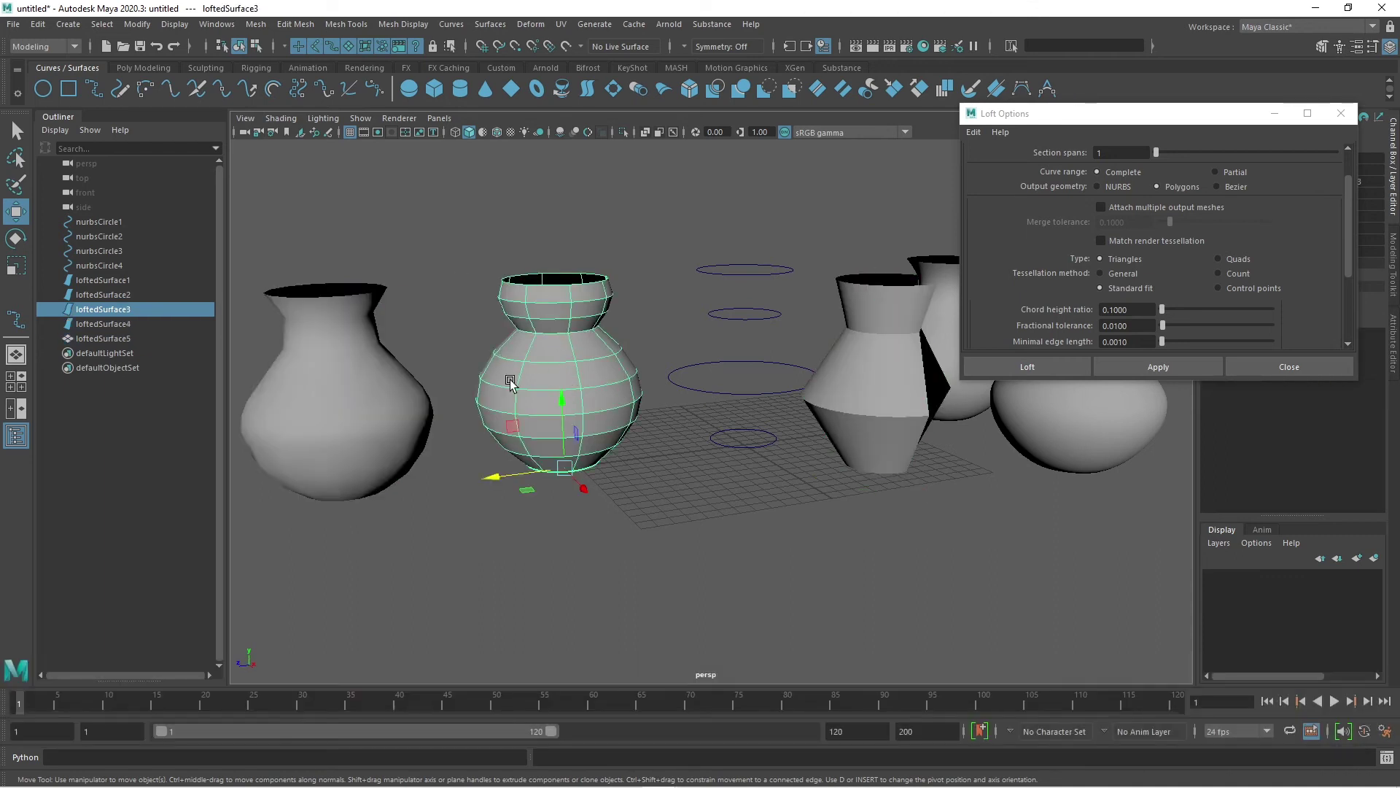
click(352, 401)
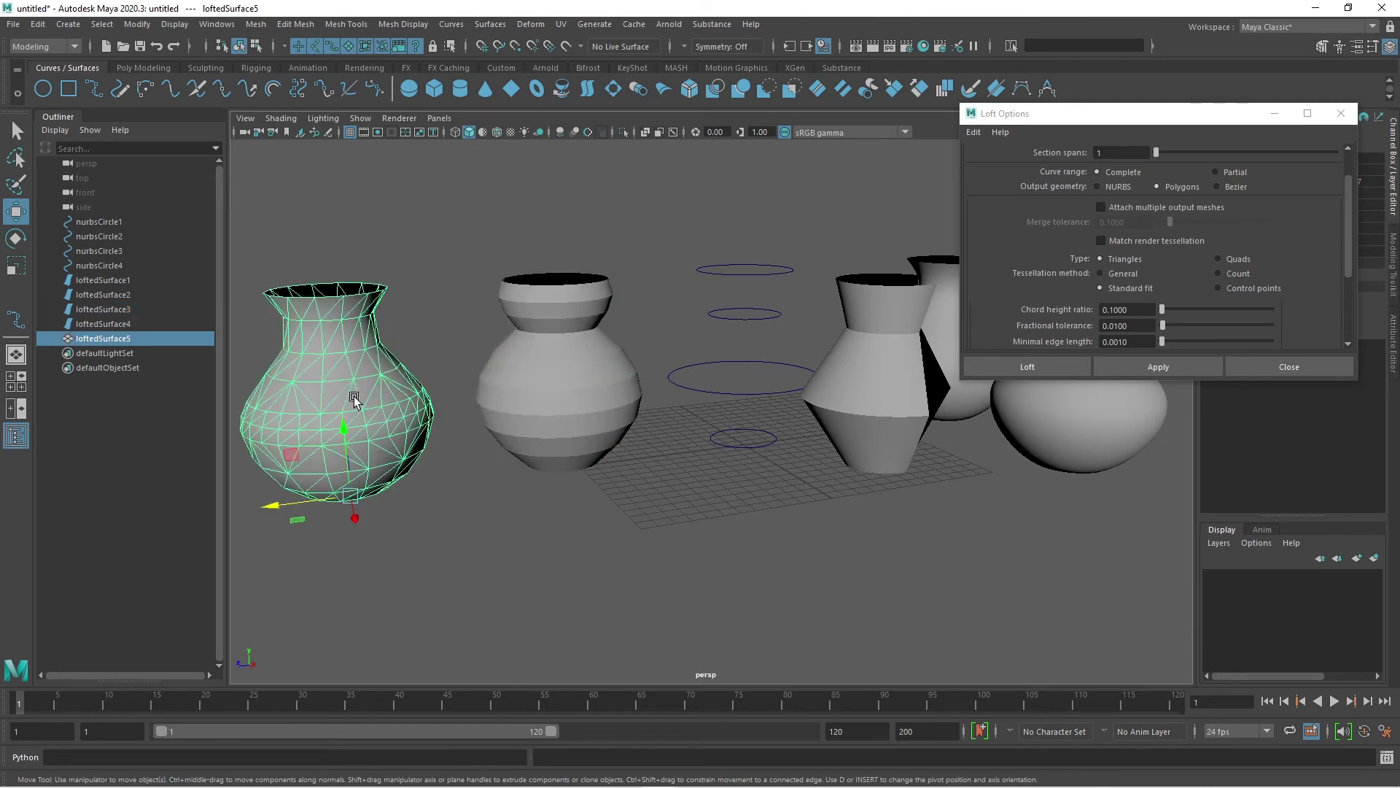
Loft the four circles from lowest to highest as Quads polygons and move the new vase beyond the triangulated one
click(1245, 261)
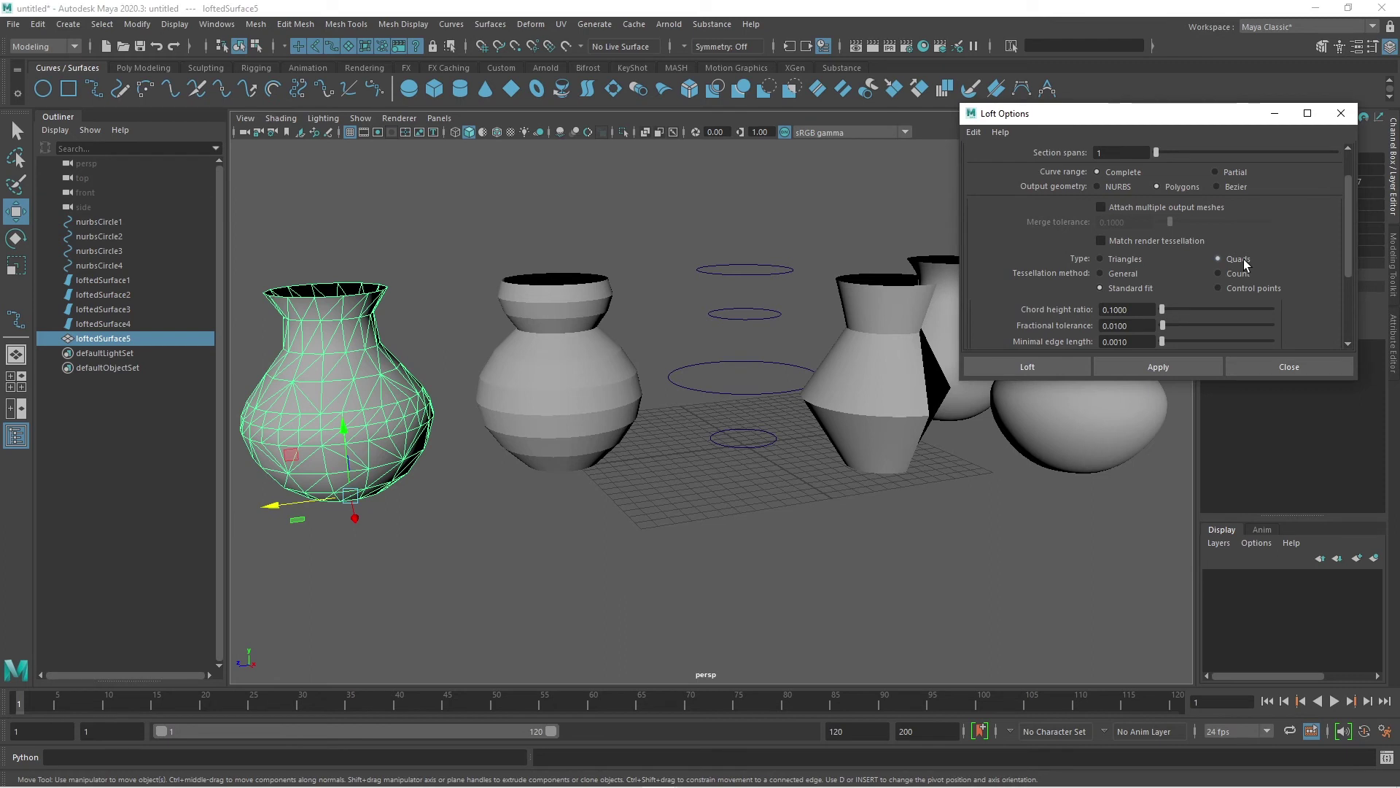
click(769, 362)
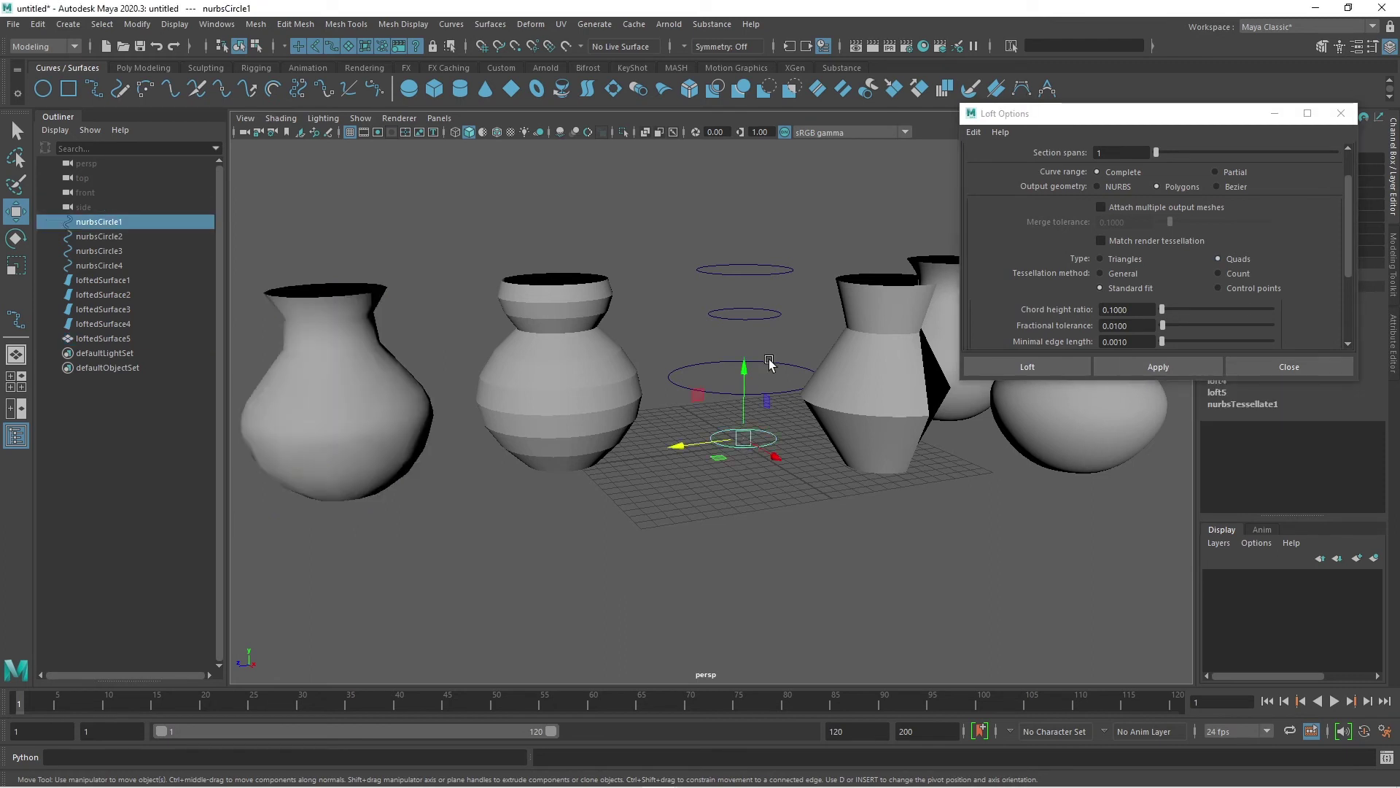
shift+click(769, 362)
shift+click(773, 315)
shift+click(784, 272)
click(1158, 367)
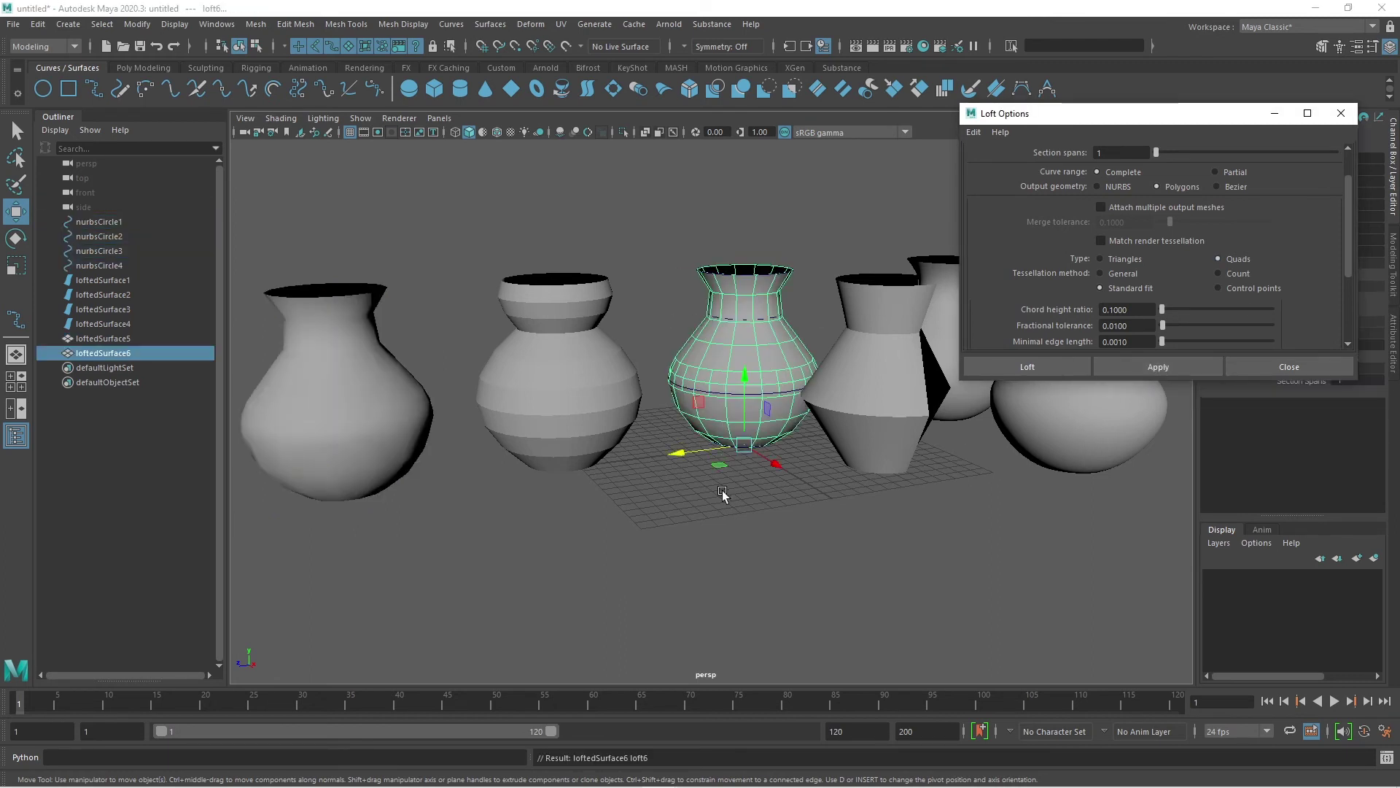
scroll(722, 494, down, 3)
drag(660, 446, 380, 474)
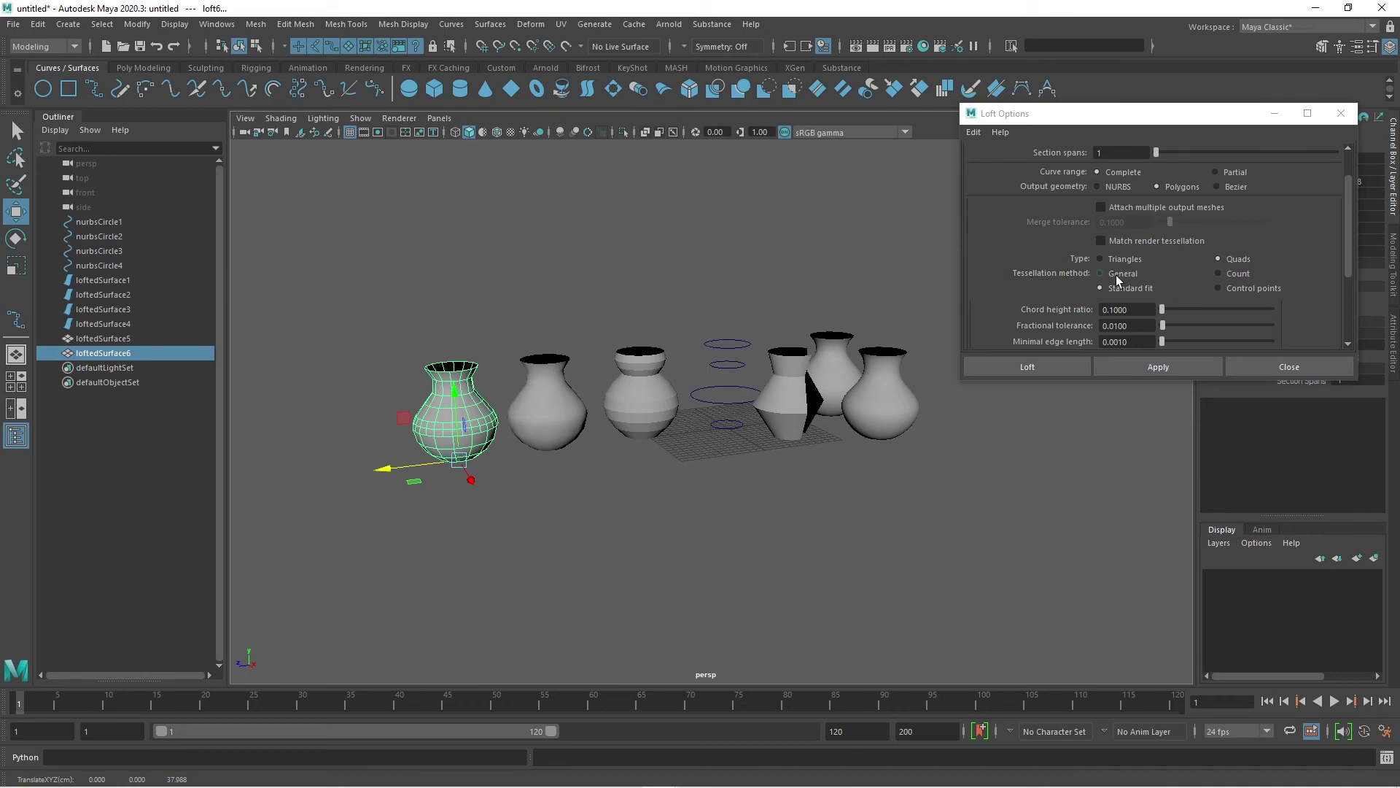
Loft the four profile circles from lowest to highest as Quads polygons using the General tessellation method
scroll(1154, 315, down, 3)
scroll(1142, 310, up, 2)
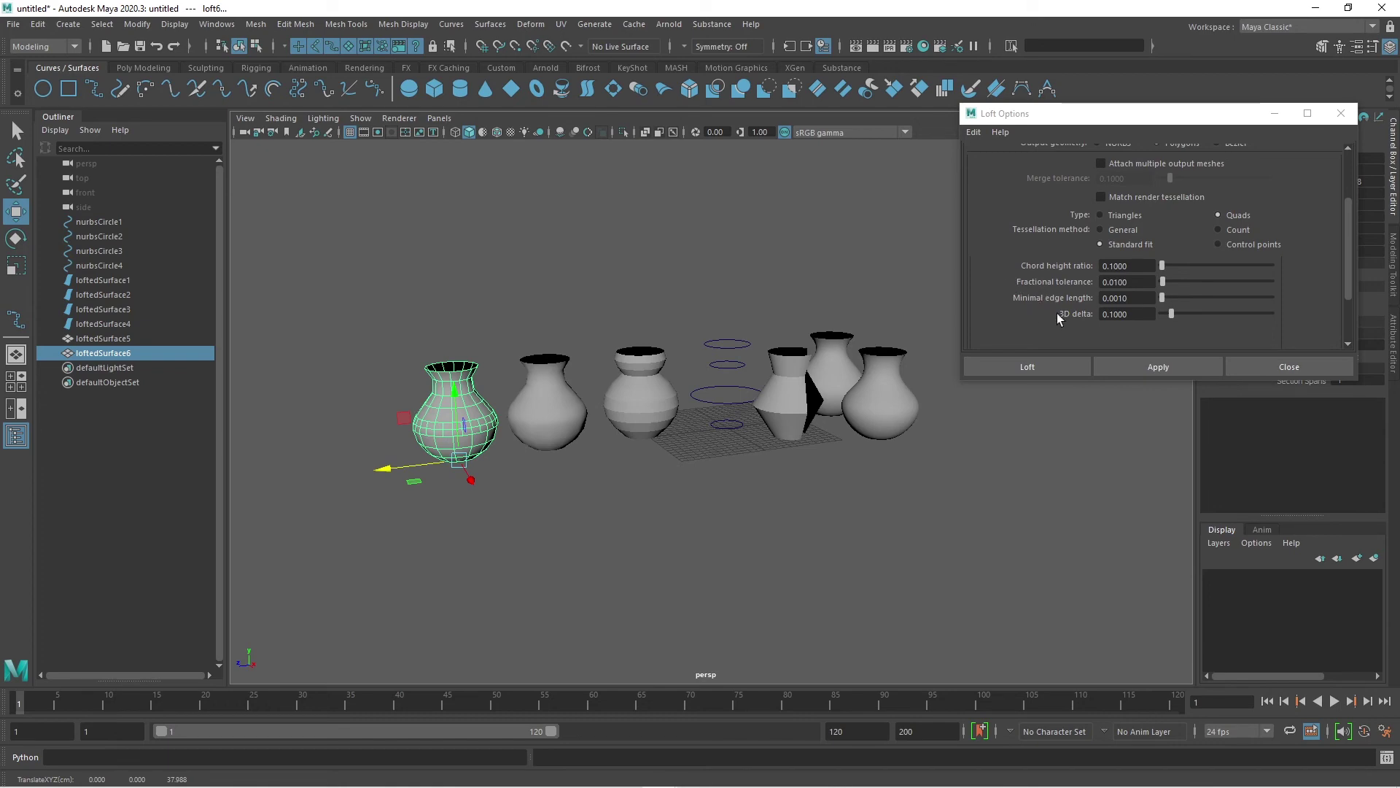
scroll(729, 436, up, 6)
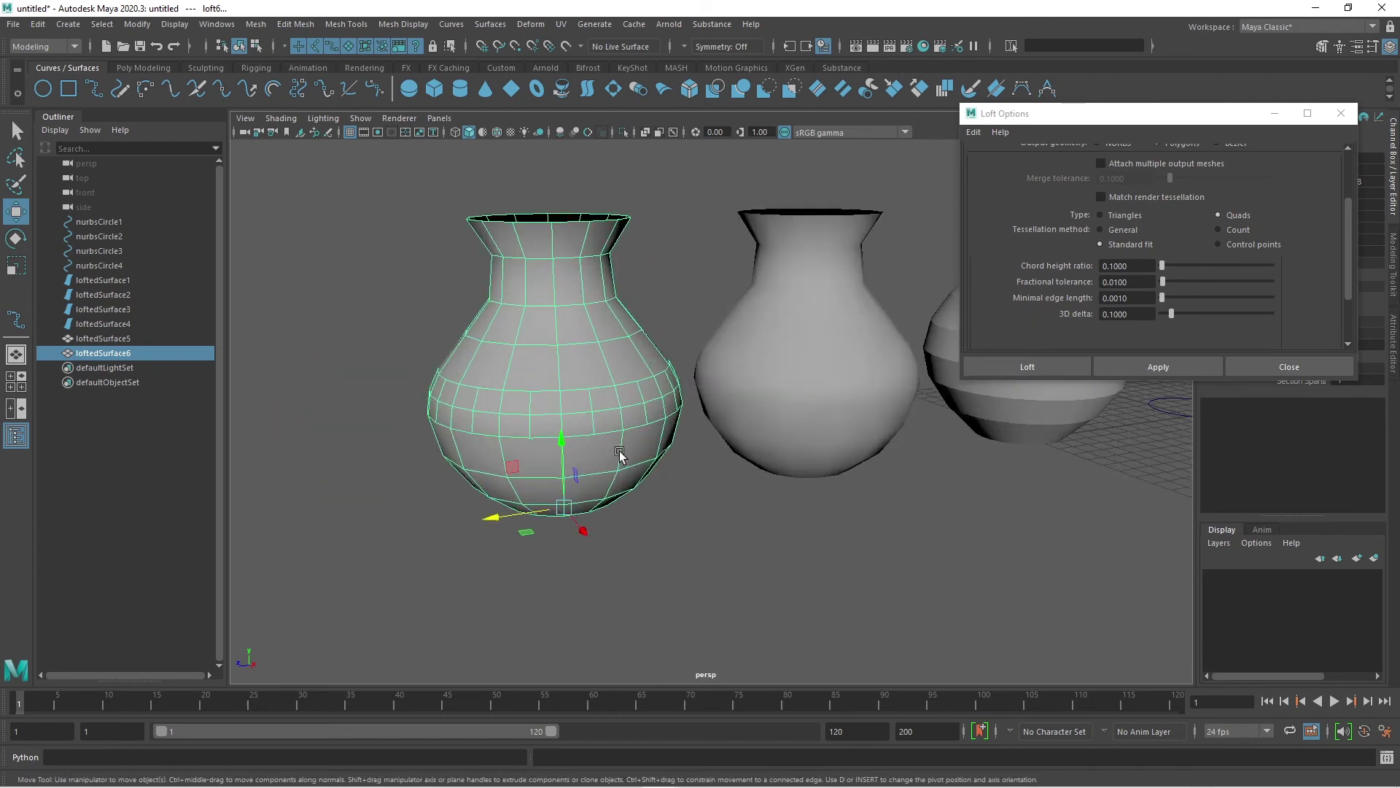
scroll(621, 454, down, 3)
alt+middle_drag(822, 485, 683, 517)
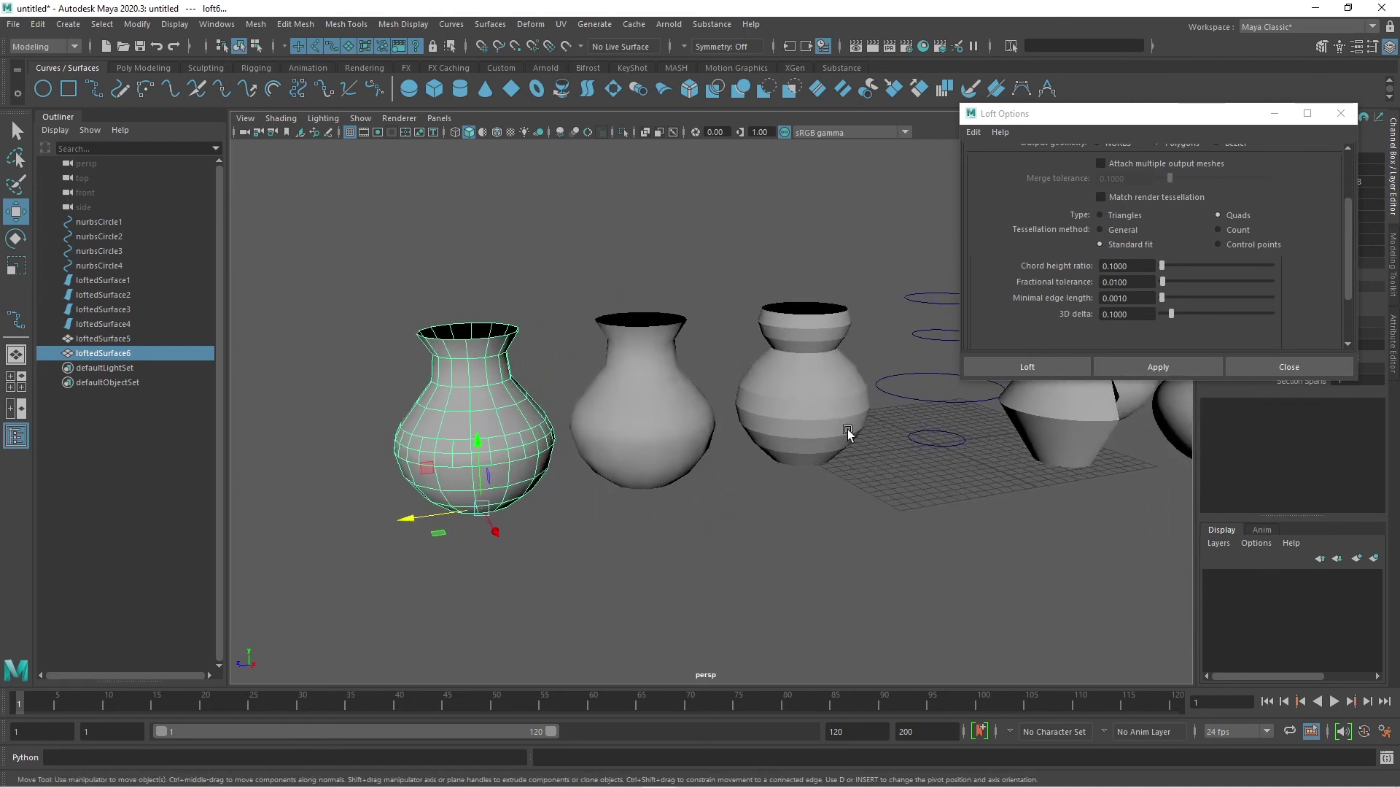
click(1102, 234)
alt+middle_drag(990, 483, 844, 516)
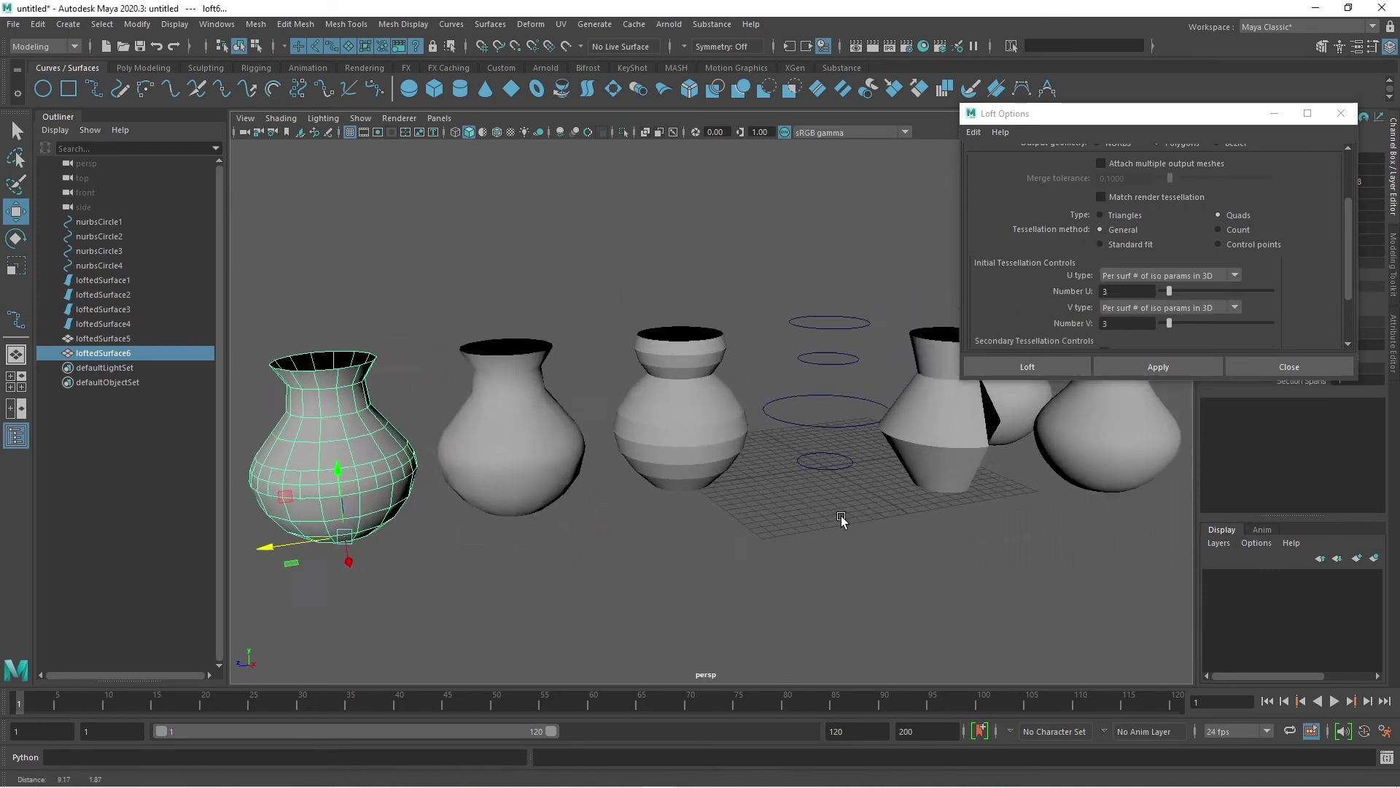
click(806, 475)
shift+click(838, 406)
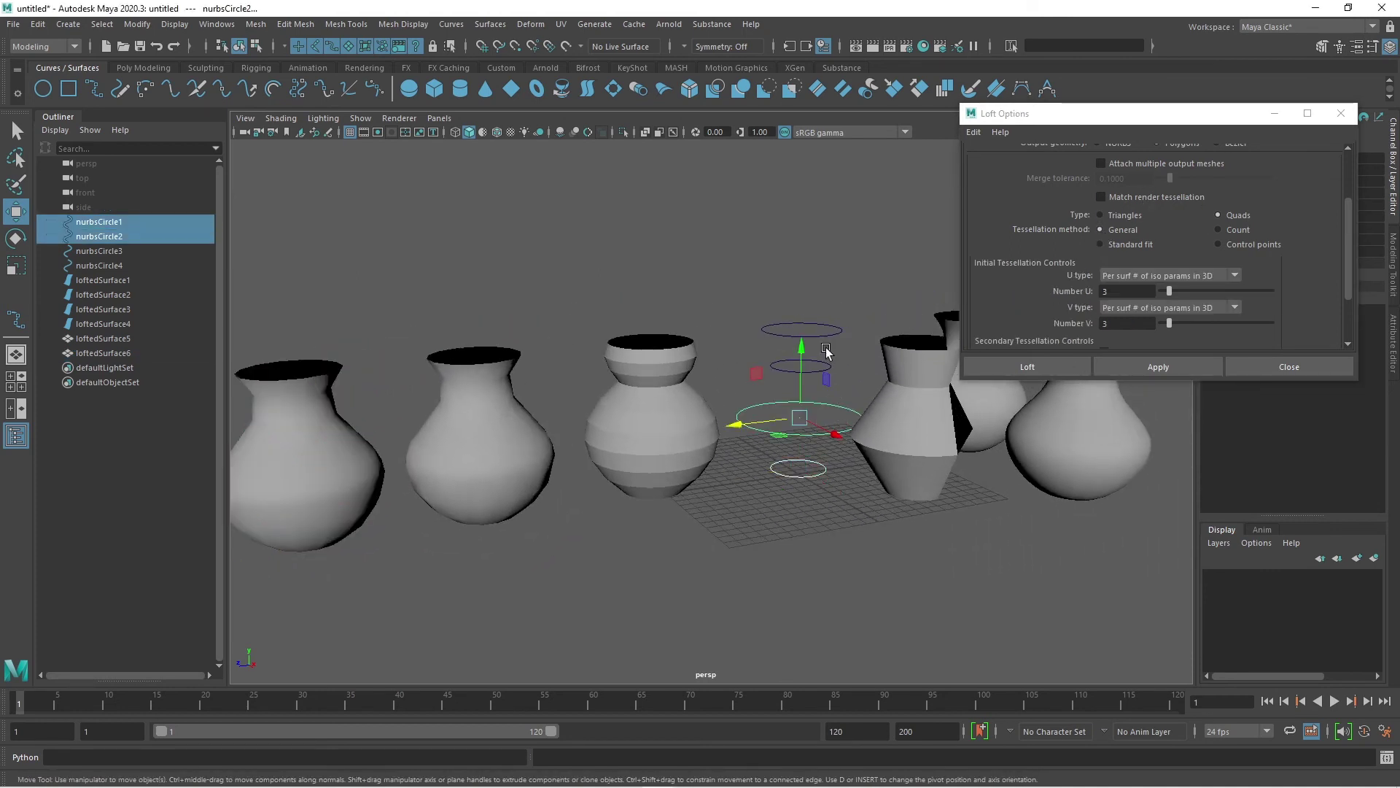
shift+click(828, 368)
shift+click(832, 334)
scroll(876, 365, down, 3)
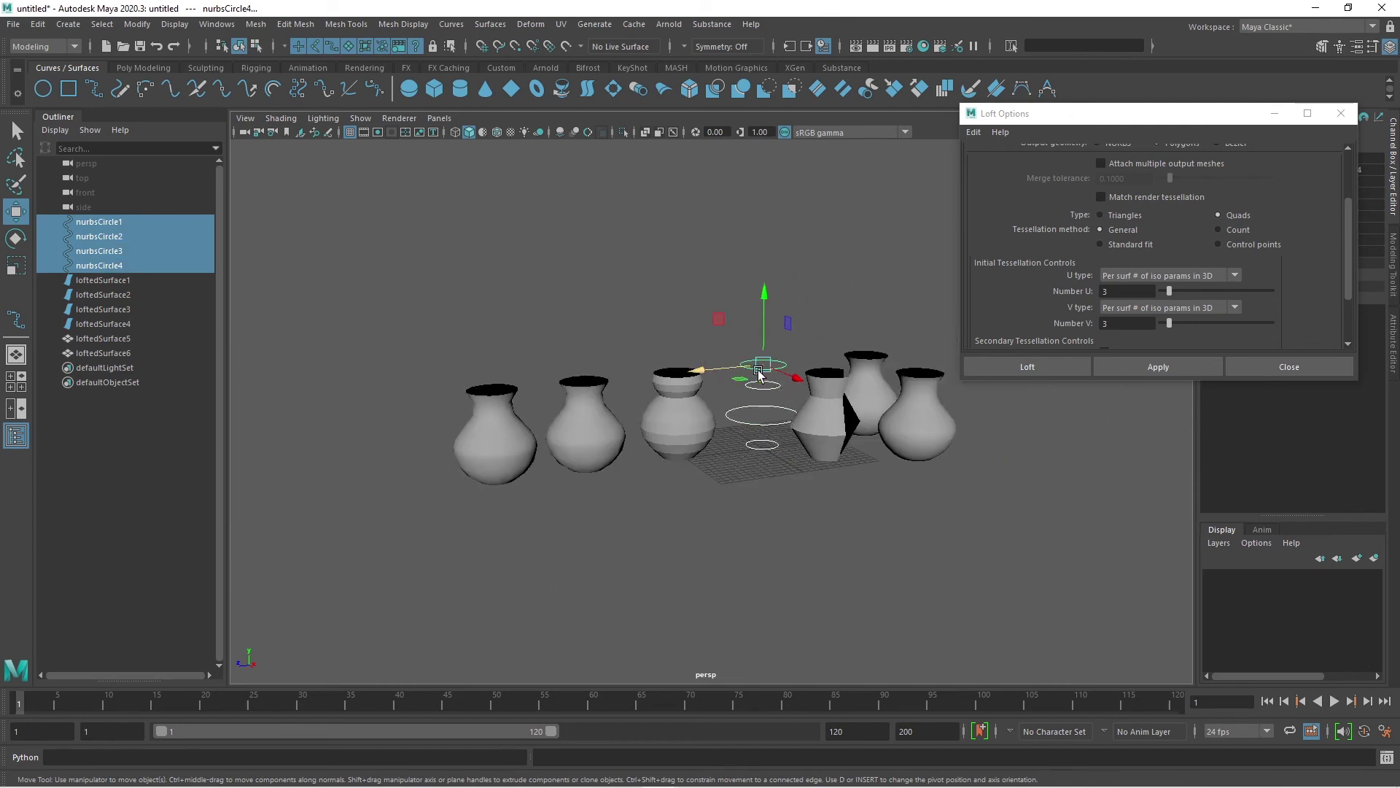
click(1158, 366)
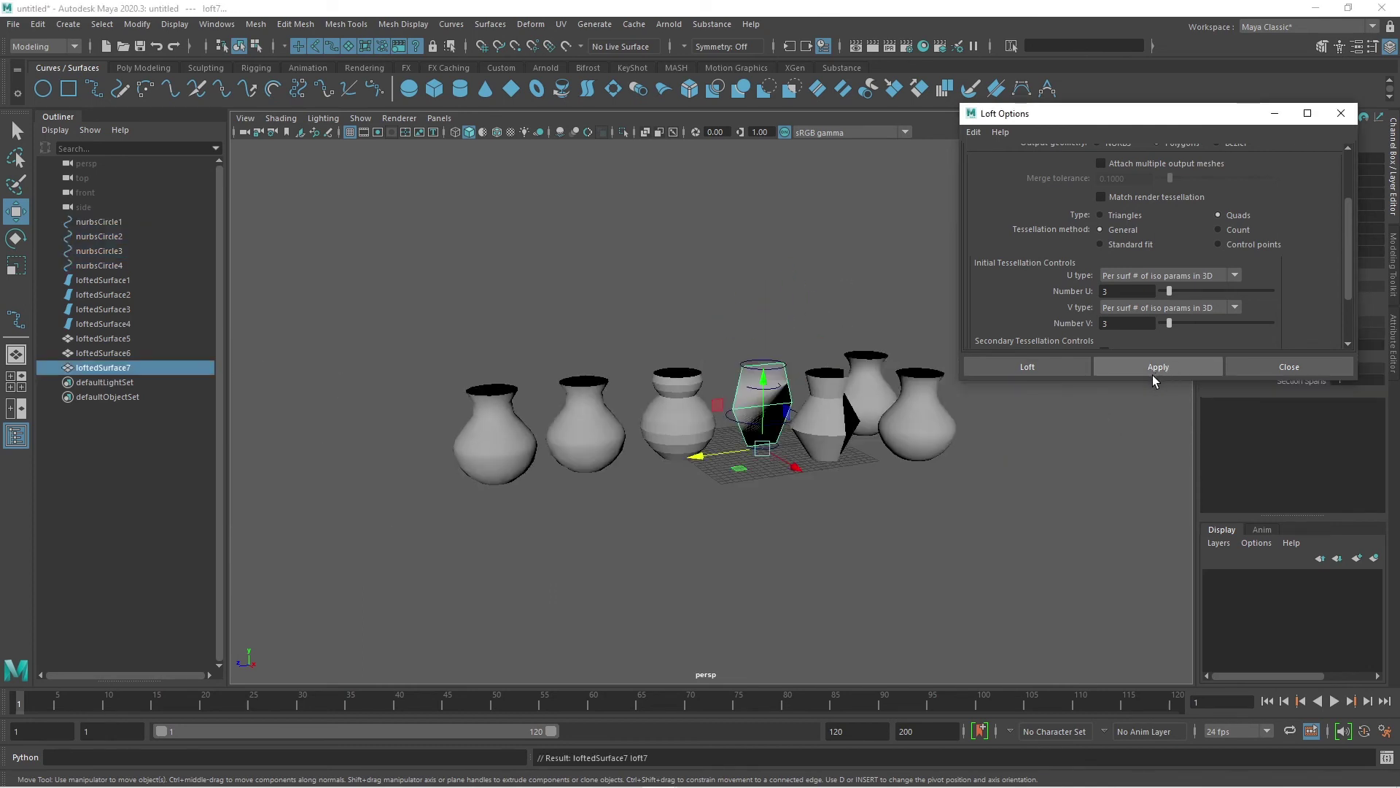
Move the new General-tessellated vase beyond the Quads vase at the far end of the row, to about 51.03 in Z
alt+middle_drag(712, 480, 831, 470)
drag(775, 451, 401, 500)
alt+middle_drag(525, 536, 688, 525)
scroll(688, 525, up, 3)
alt+drag(709, 531, 674, 530)
scroll(700, 532, up, 3)
scroll(697, 513, down, 3)
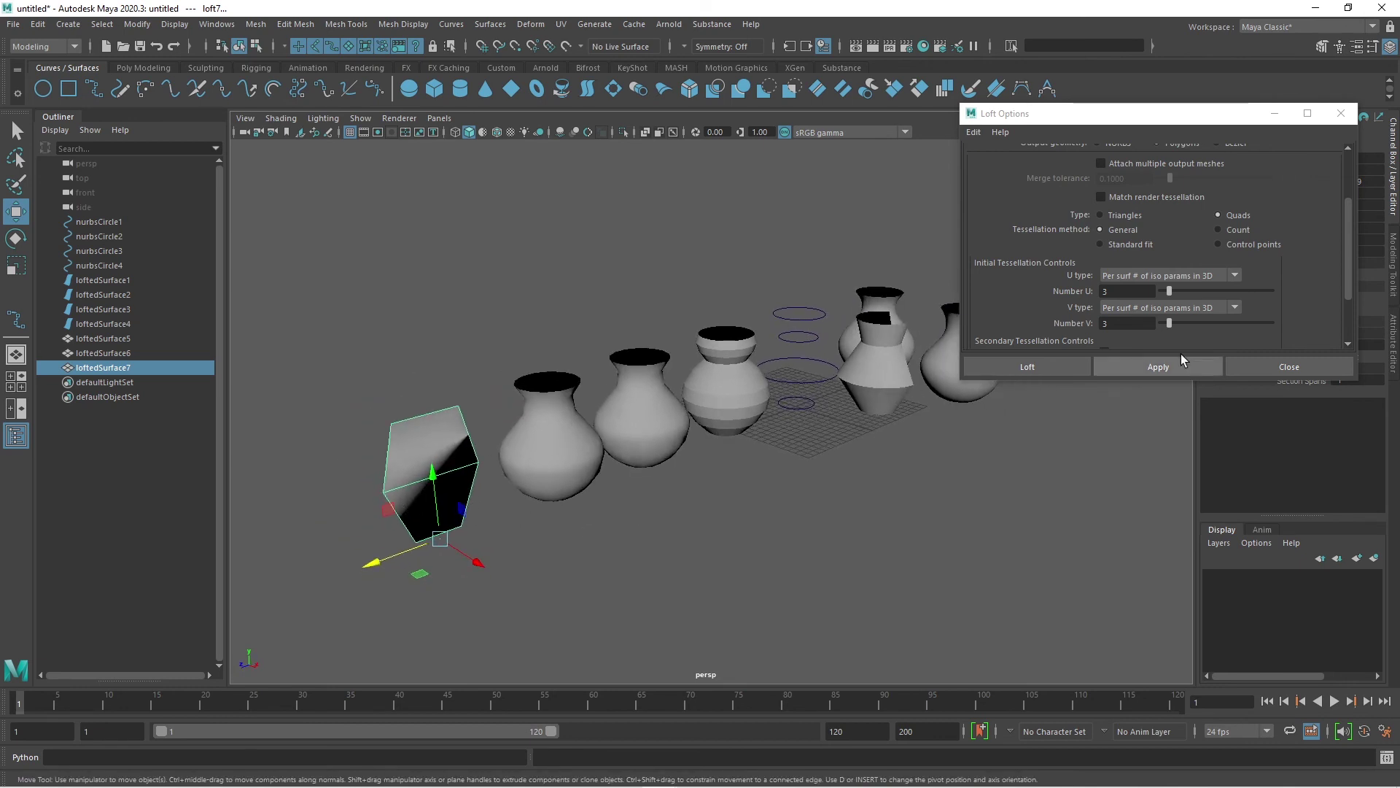
Minimize the Loft options and set the U Number of the new vase's nurbsTessellate3 history to 12
drag(1185, 114, 880, 375)
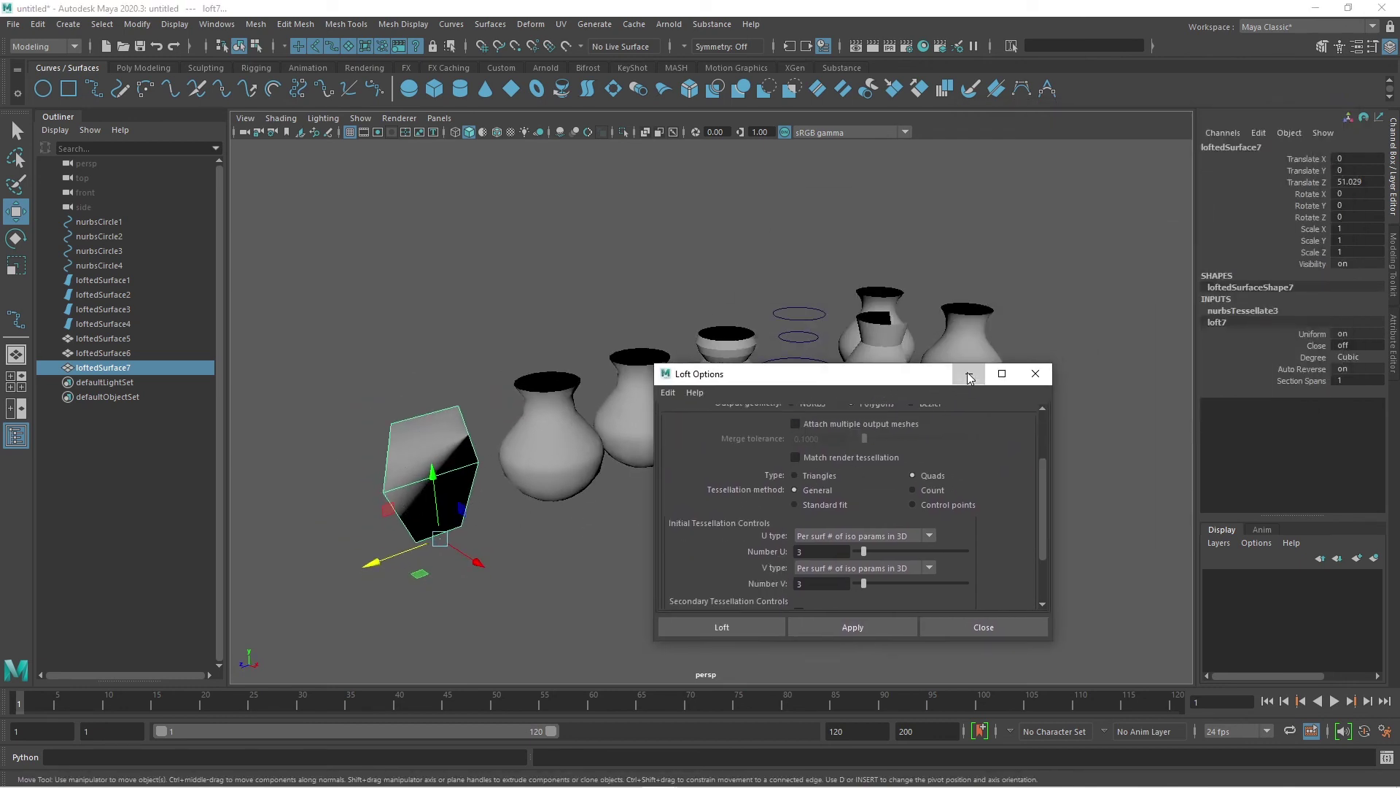
click(969, 373)
click(1231, 311)
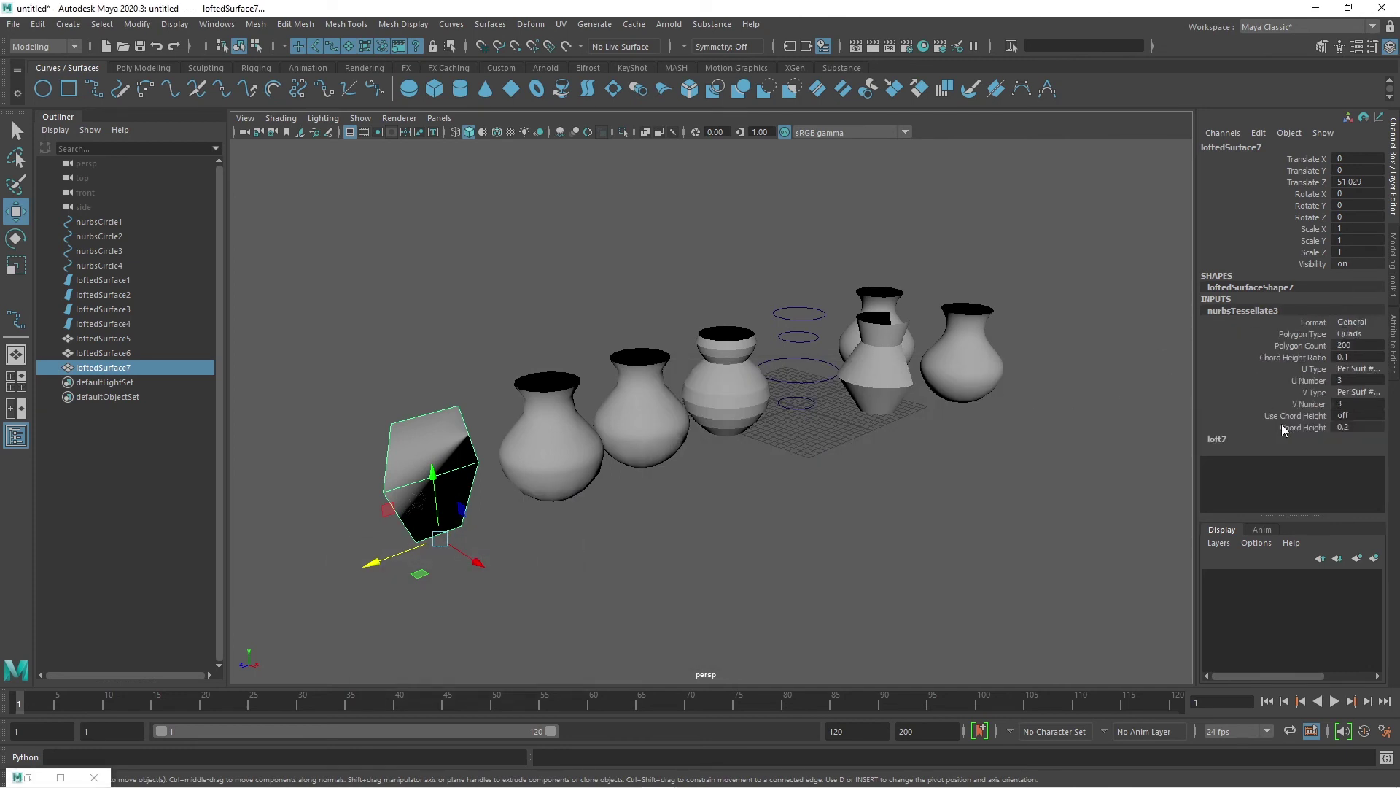
click(1305, 381)
ctrl+click(1307, 405)
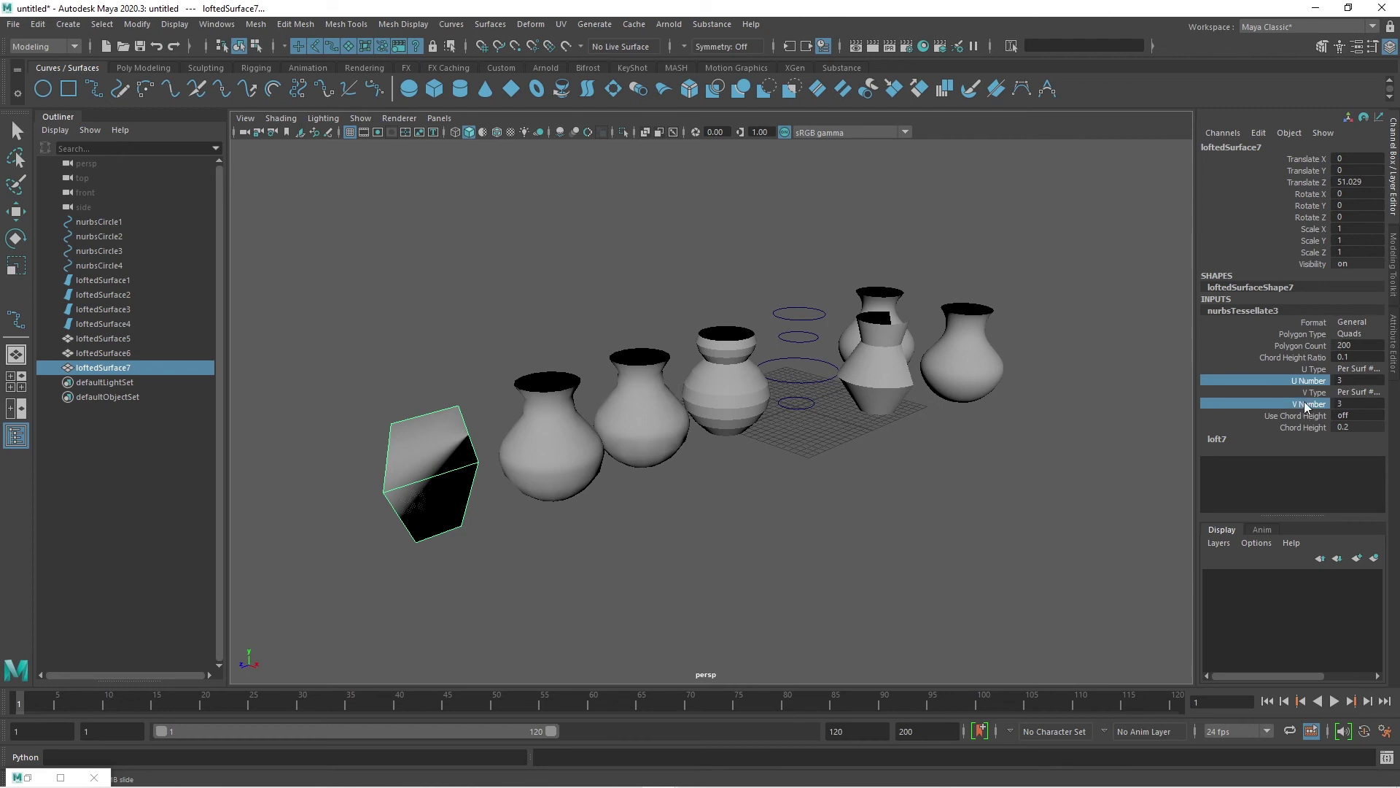
click(1311, 379)
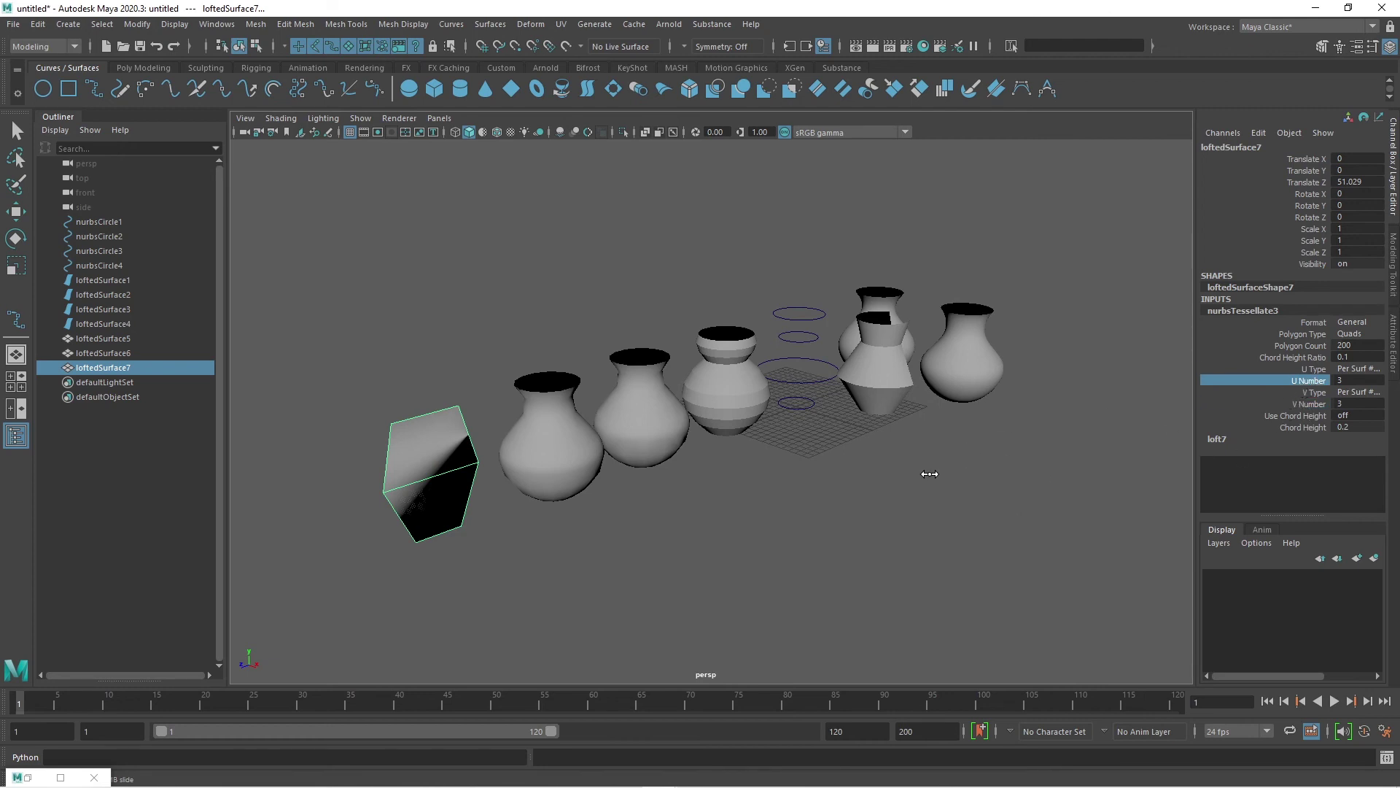
middle_drag(926, 471, 992, 480)
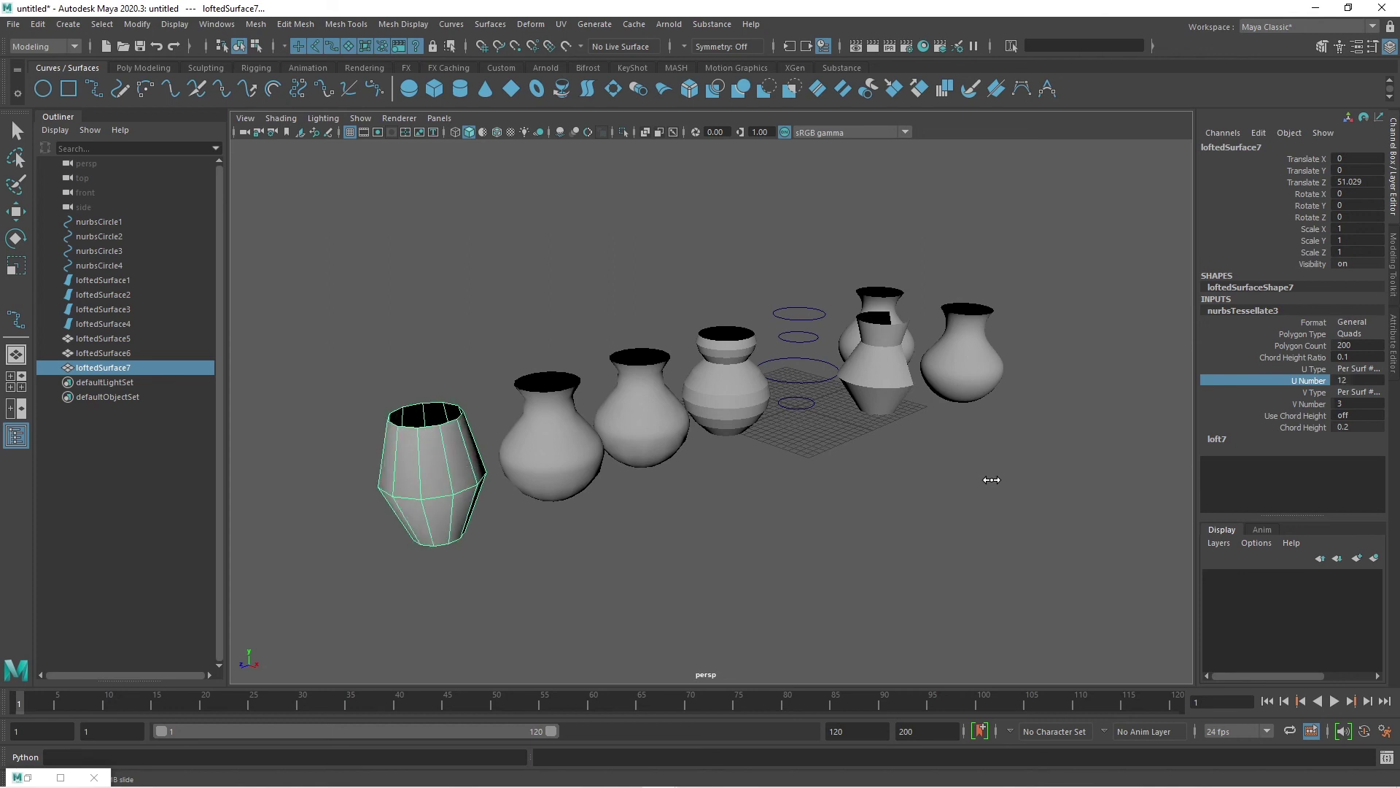
Set the V Number of the General-tessellated vase's nurbsTessellate3 history to 11
click(1311, 404)
middle_drag(882, 506, 940, 510)
alt+drag(882, 525, 657, 516)
alt+middle_drag(656, 515, 770, 531)
scroll(770, 532, up, 3)
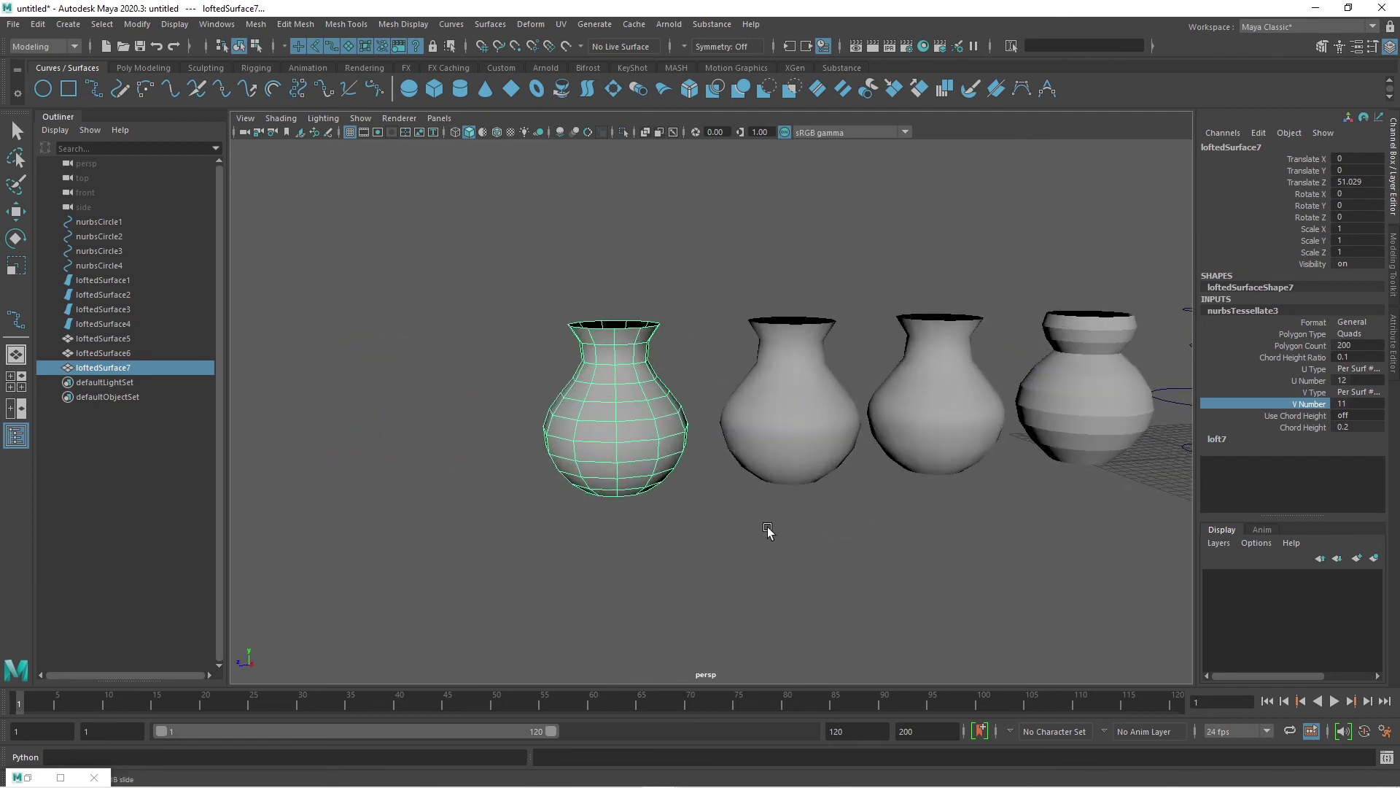
Inspect the General-tessellated vase's quad wireframe and compare it with the NURBS lofted vases beyond the profile circles
alt+drag(716, 530, 744, 519)
scroll(744, 519, up, 4)
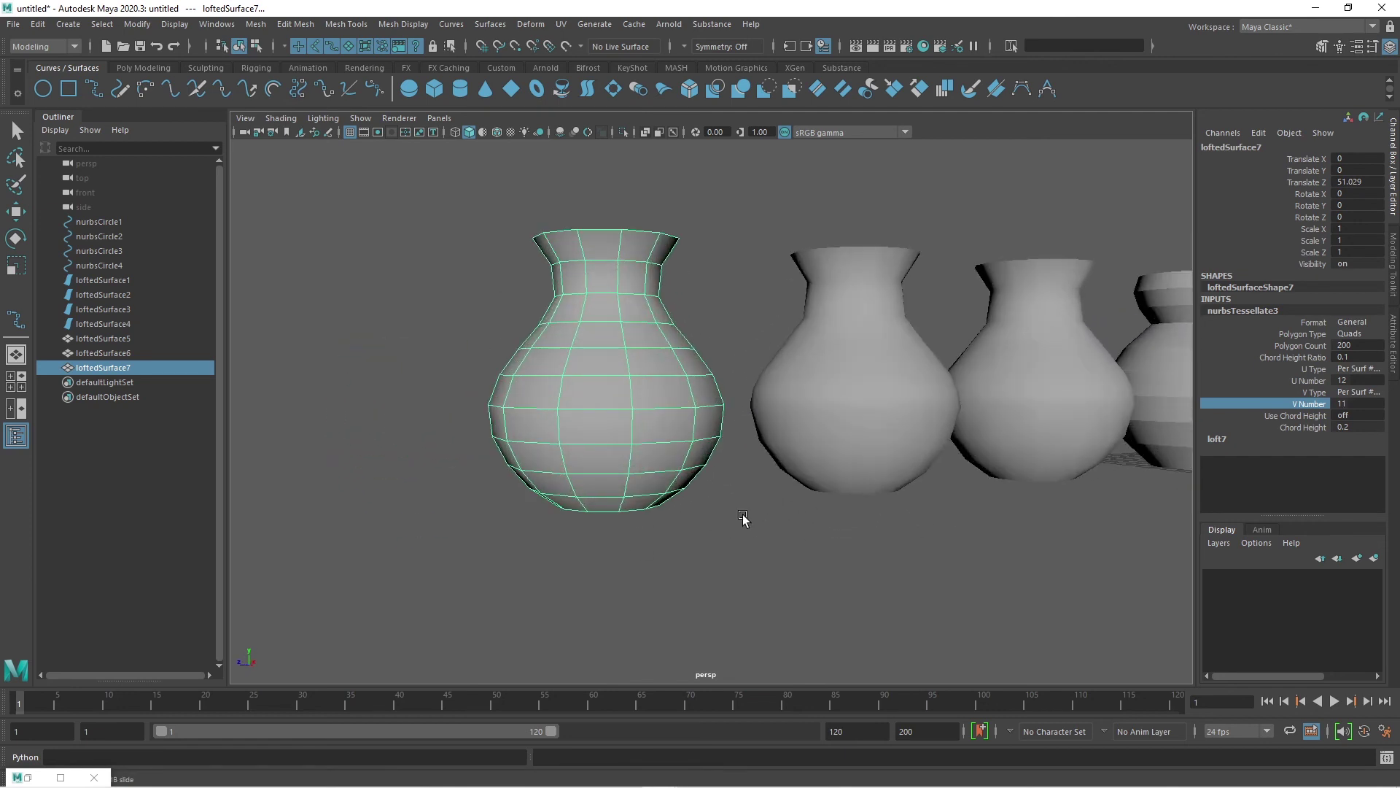
alt+middle_drag(744, 518, 746, 565)
alt+drag(746, 565, 694, 563)
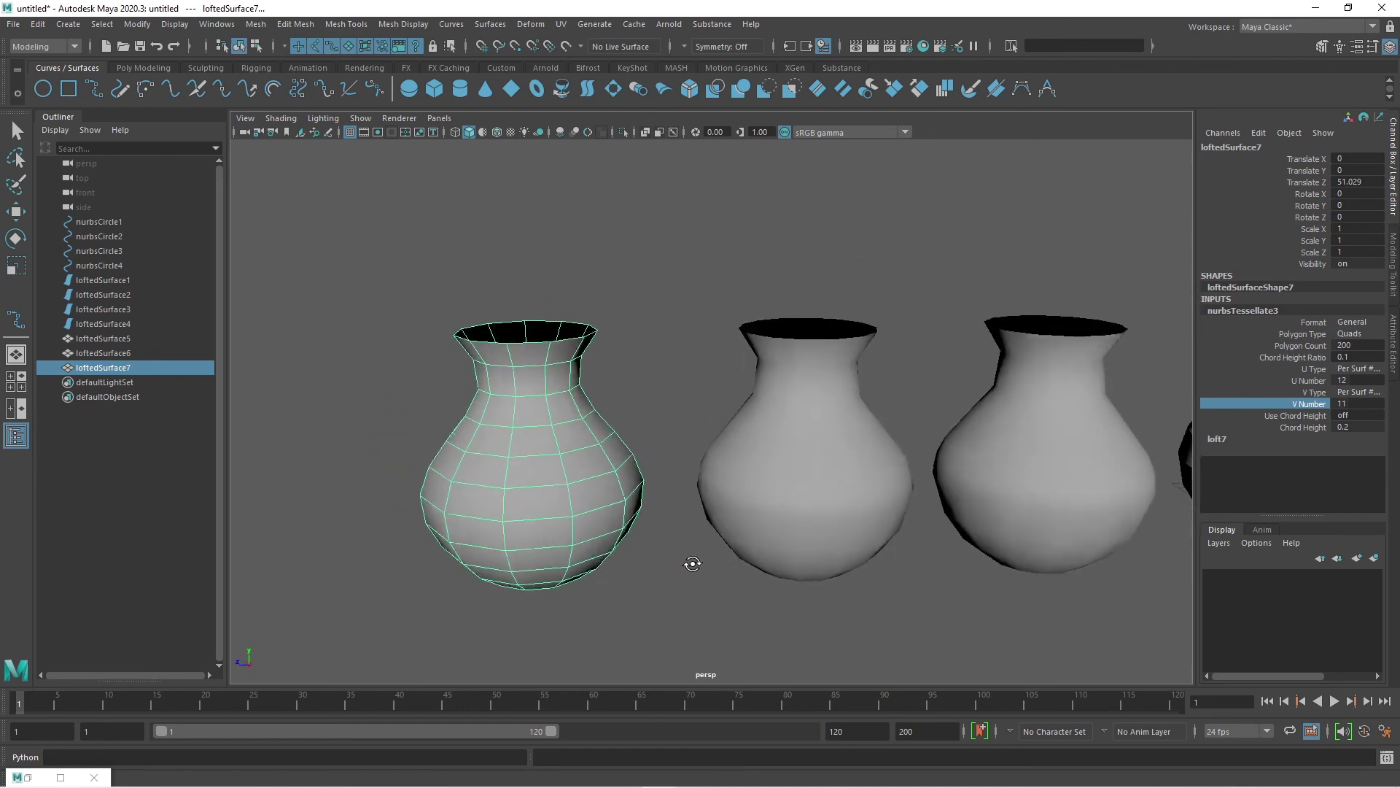
alt+right_drag(694, 563, 566, 454)
alt+drag(758, 519, 735, 541)
alt+middle_drag(734, 541, 554, 572)
scroll(553, 572, up, 3)
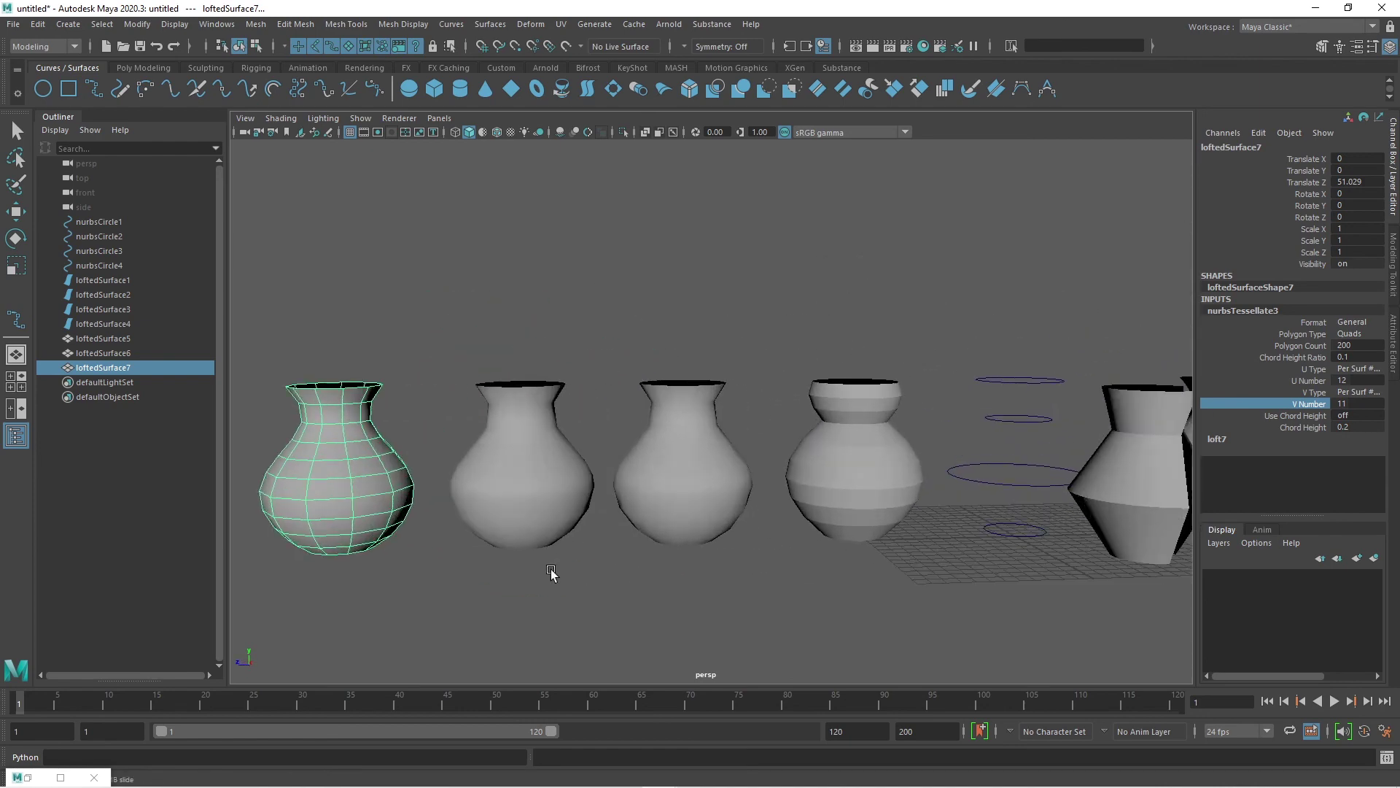
alt+drag(554, 572, 580, 574)
scroll(427, 549, down, 5)
alt+middle_drag(867, 585, 706, 611)
click(903, 462)
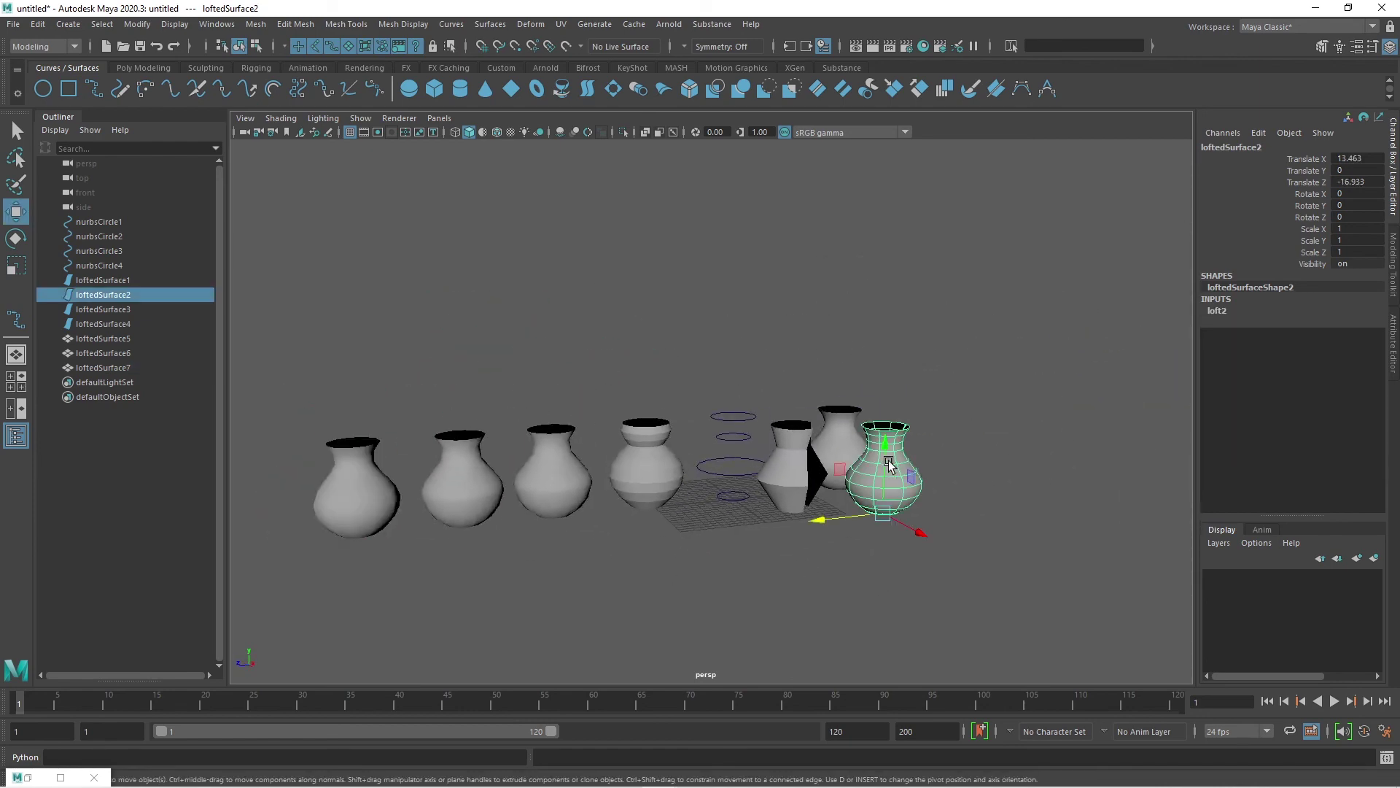
click(855, 429)
shift+click(376, 489)
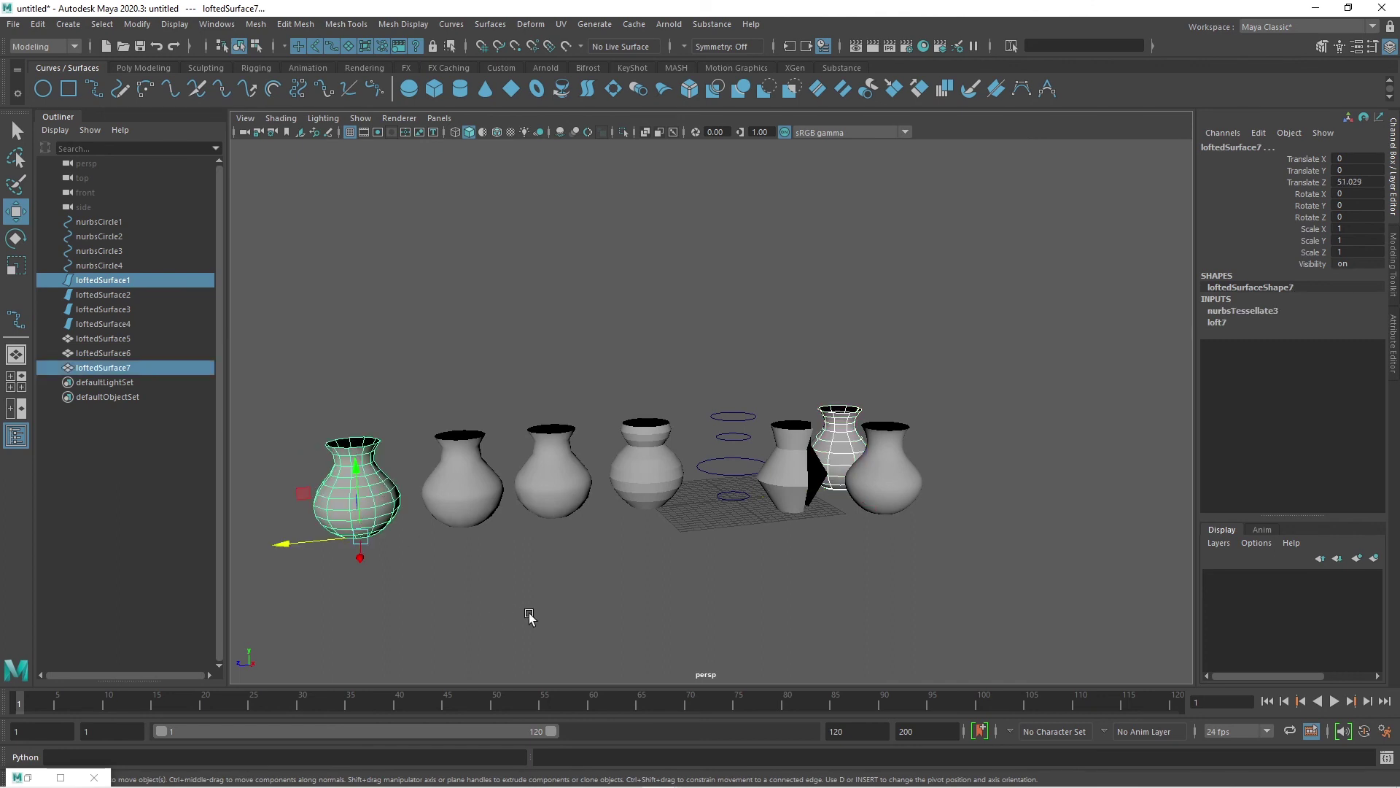
alt+middle_drag(529, 616, 548, 602)
alt+drag(548, 601, 587, 597)
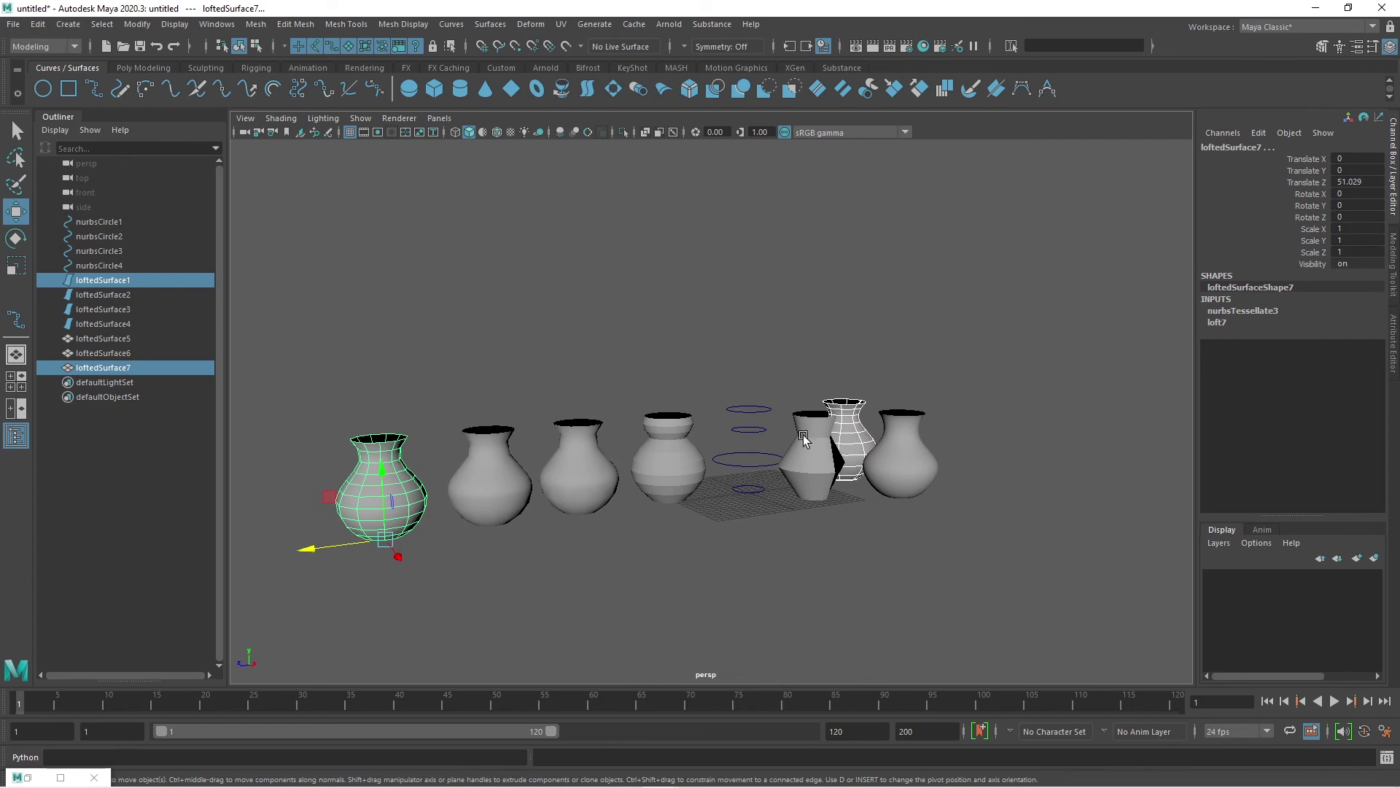
Loft the four profile circles from lowest to highest with output geometry Bezier
click(762, 485)
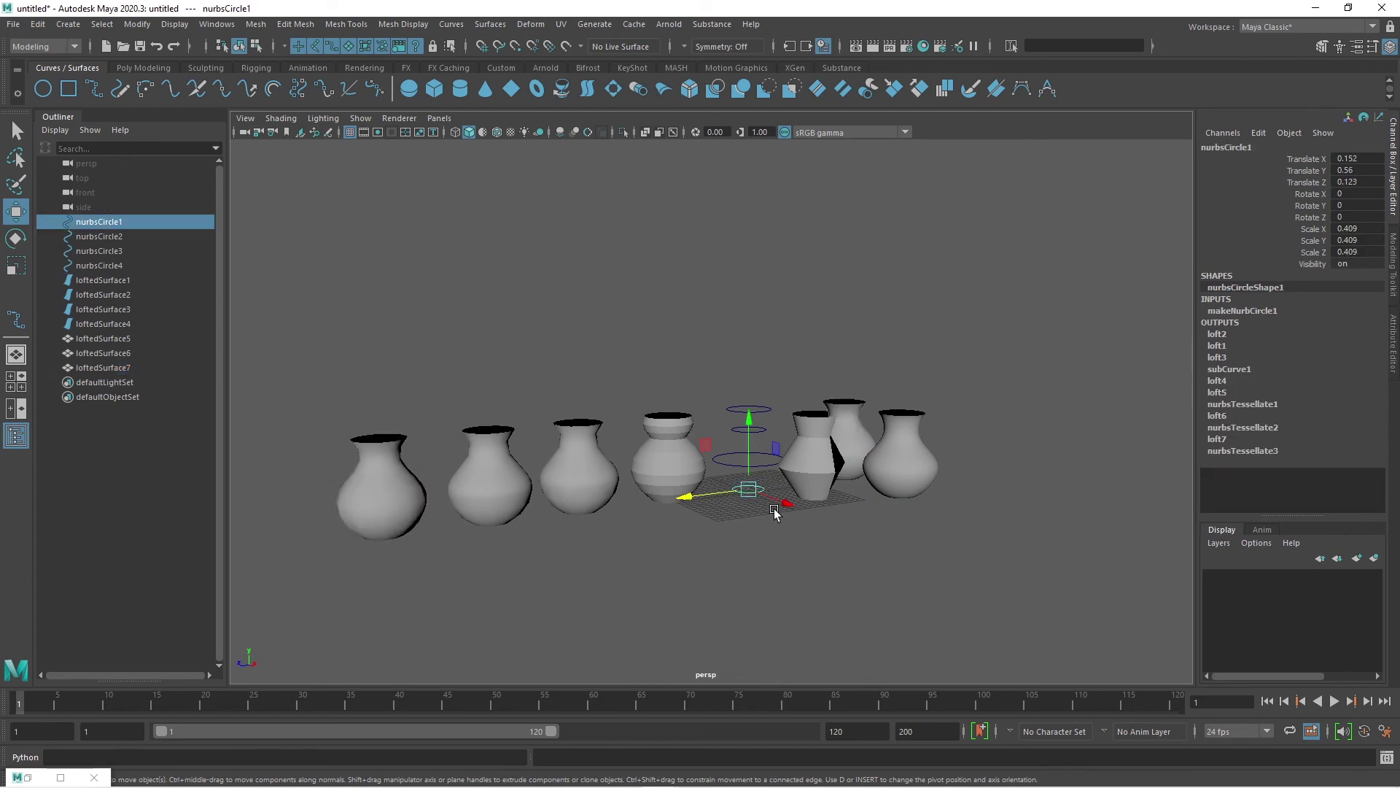
shift+click(777, 460)
shift+click(763, 431)
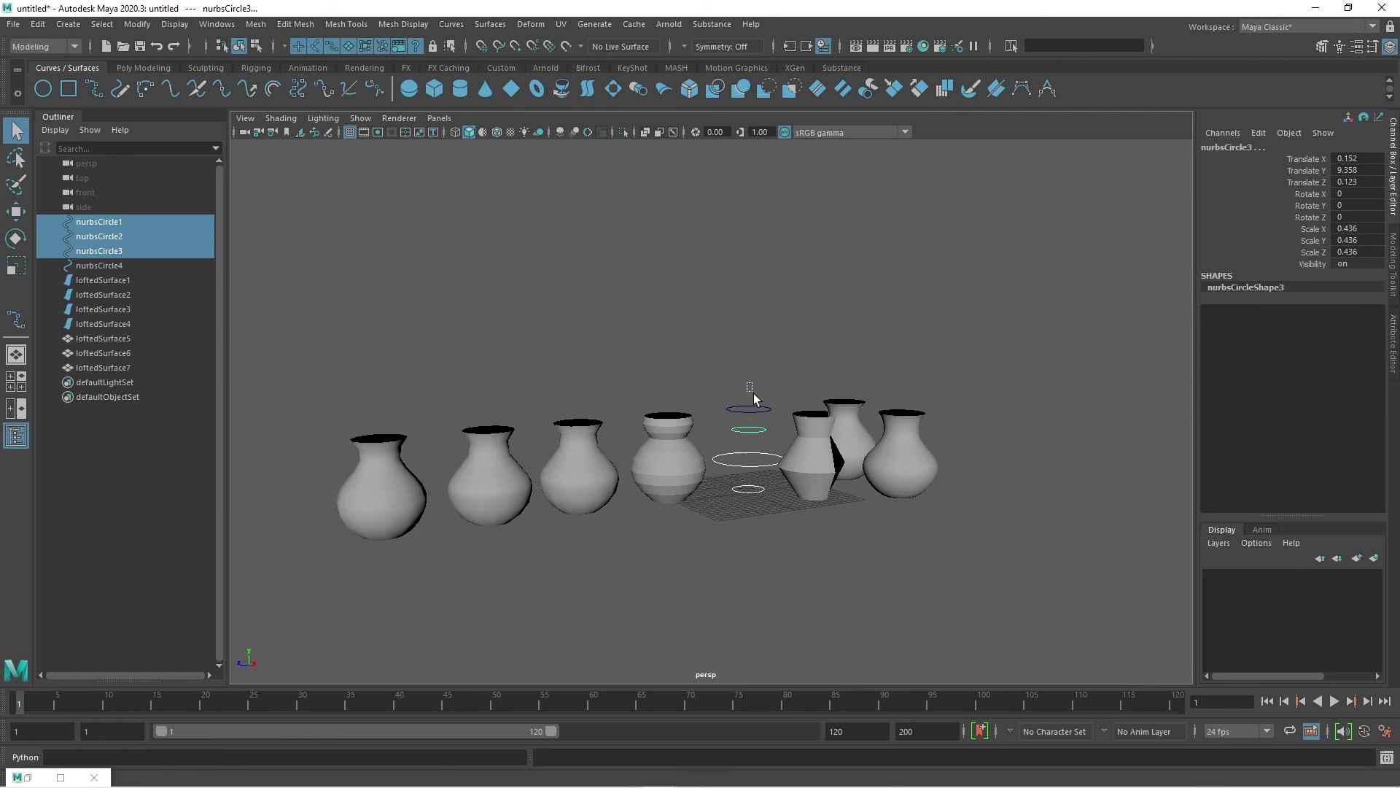
shift+click(755, 409)
click(490, 25)
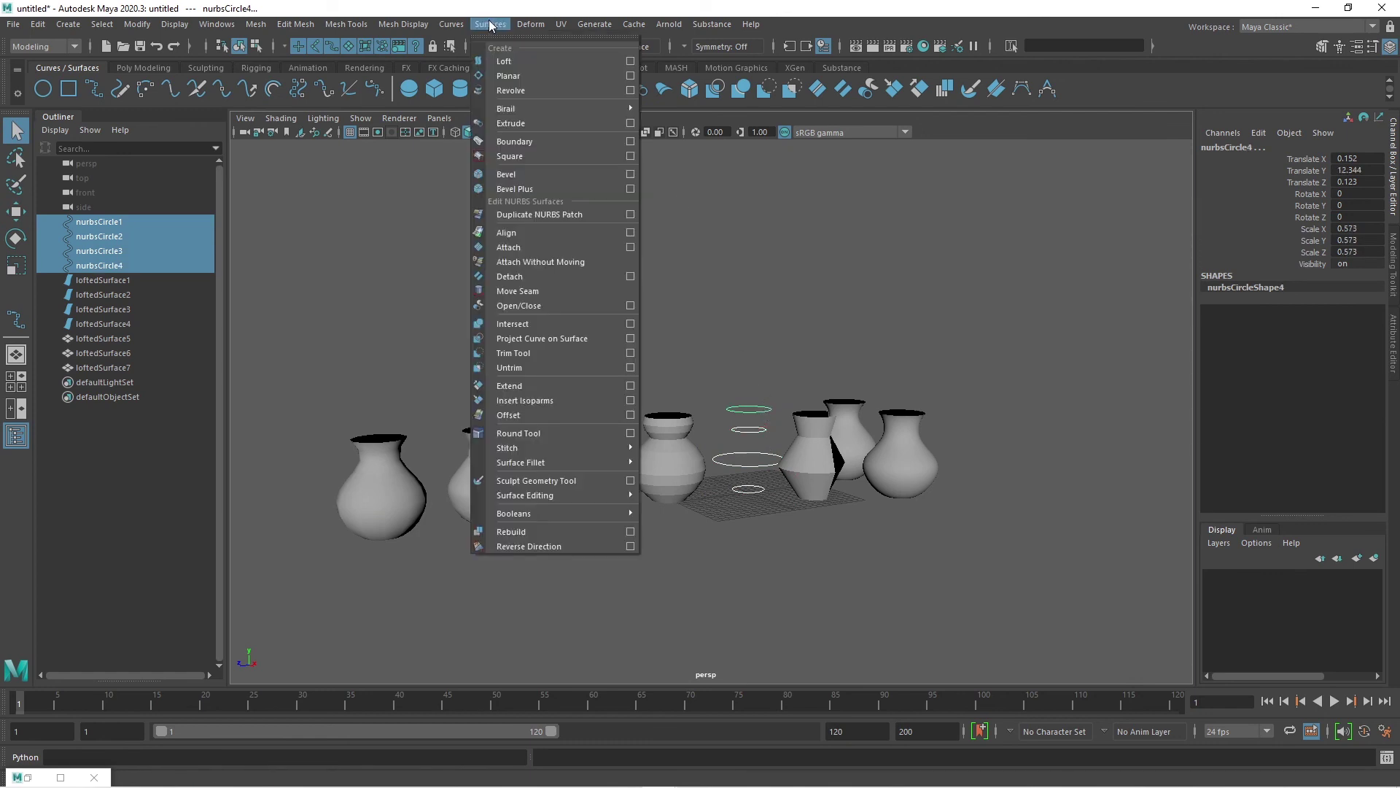
click(629, 62)
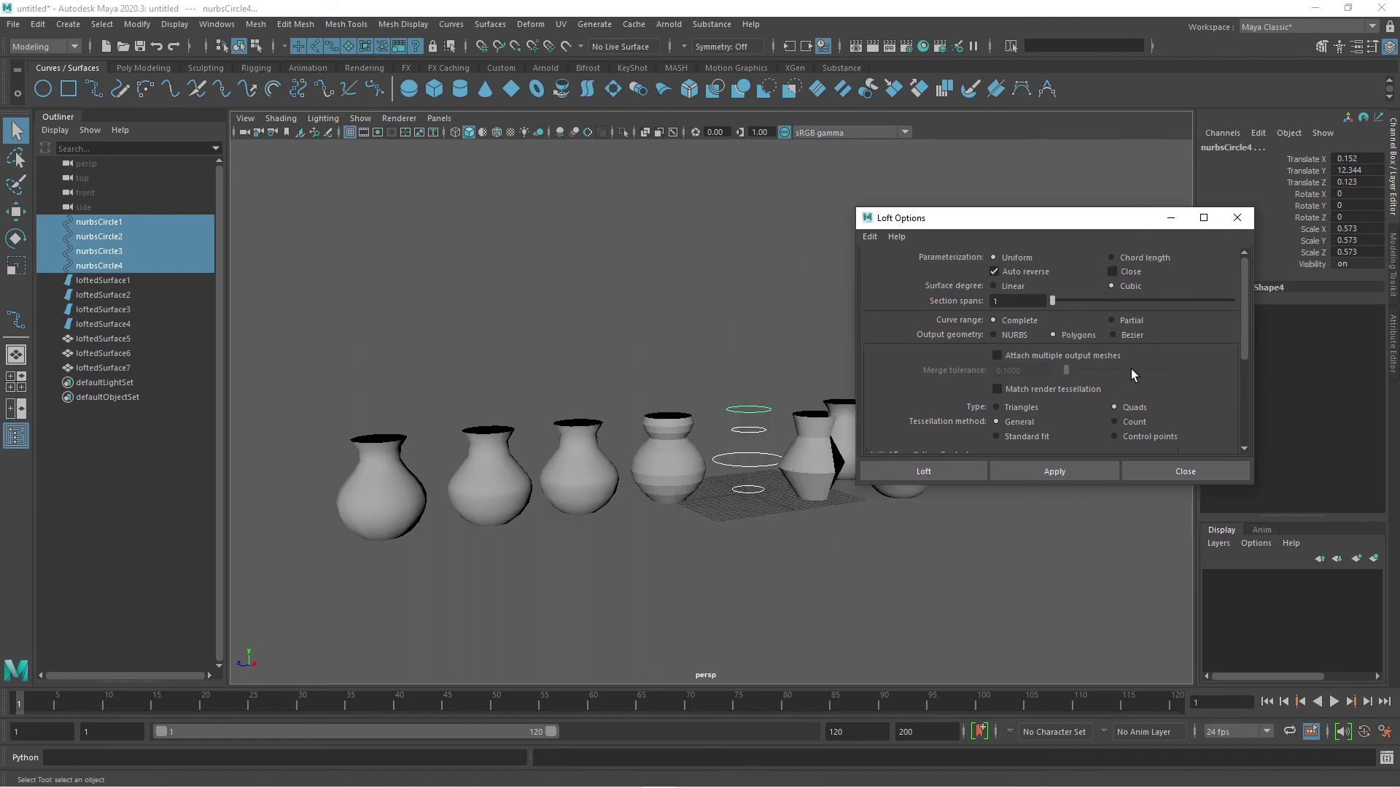
scroll(1133, 374, down, 5)
scroll(1087, 375, up, 5)
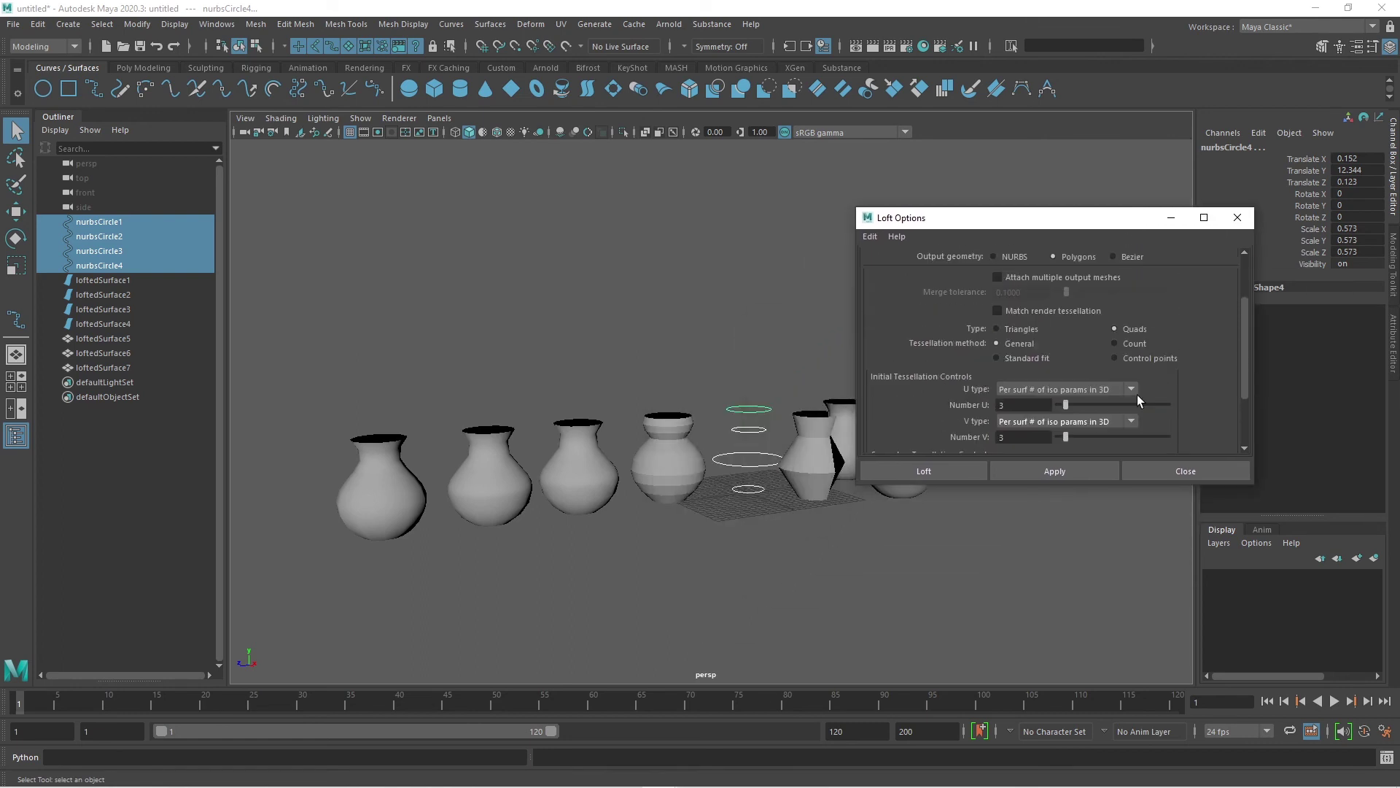
click(1115, 336)
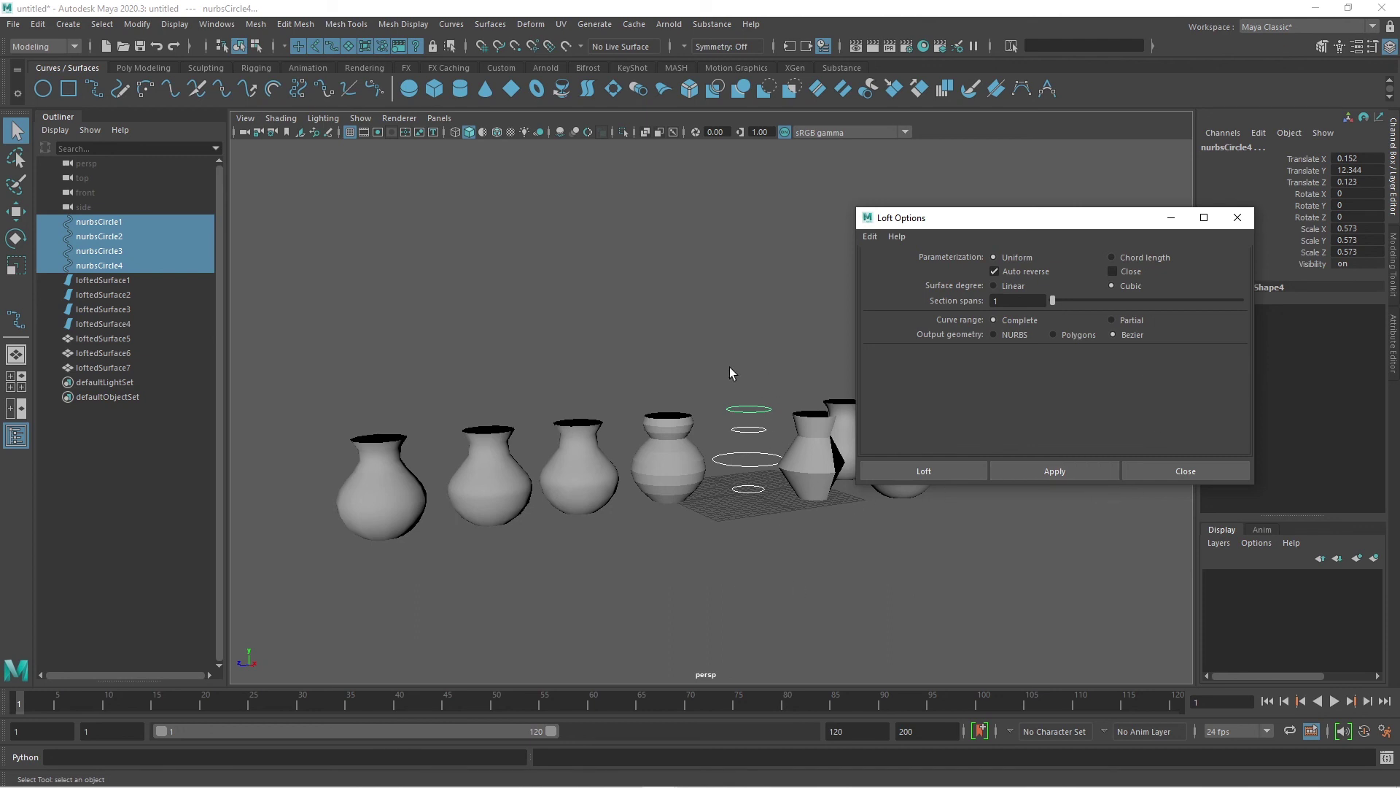
click(1055, 471)
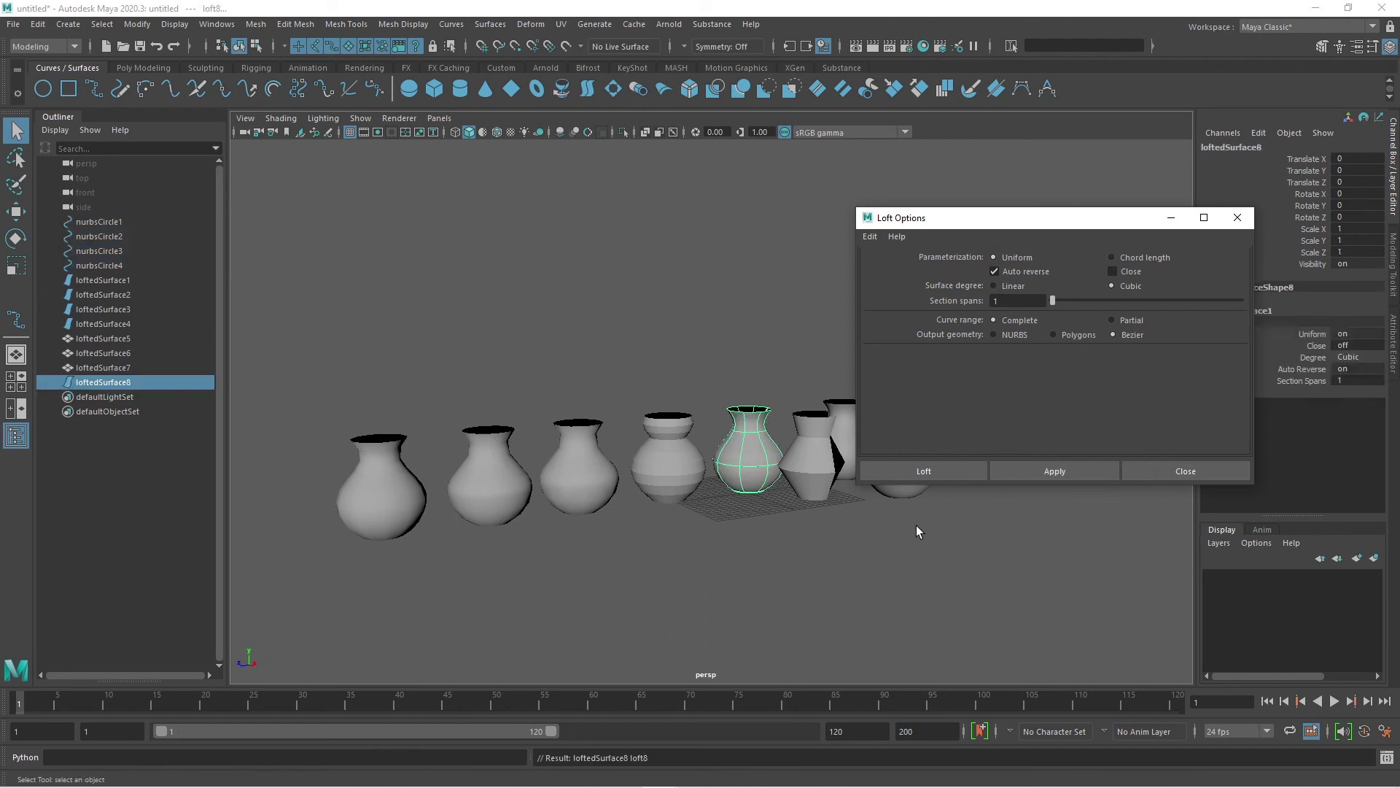
Close the Loft options and expand the rebuildSurface1 history settings of the new Bezier vase to examine them
scroll(628, 544, up, 5)
alt+drag(565, 548, 626, 557)
alt+middle_drag(625, 556, 844, 506)
scroll(844, 505, up, 3)
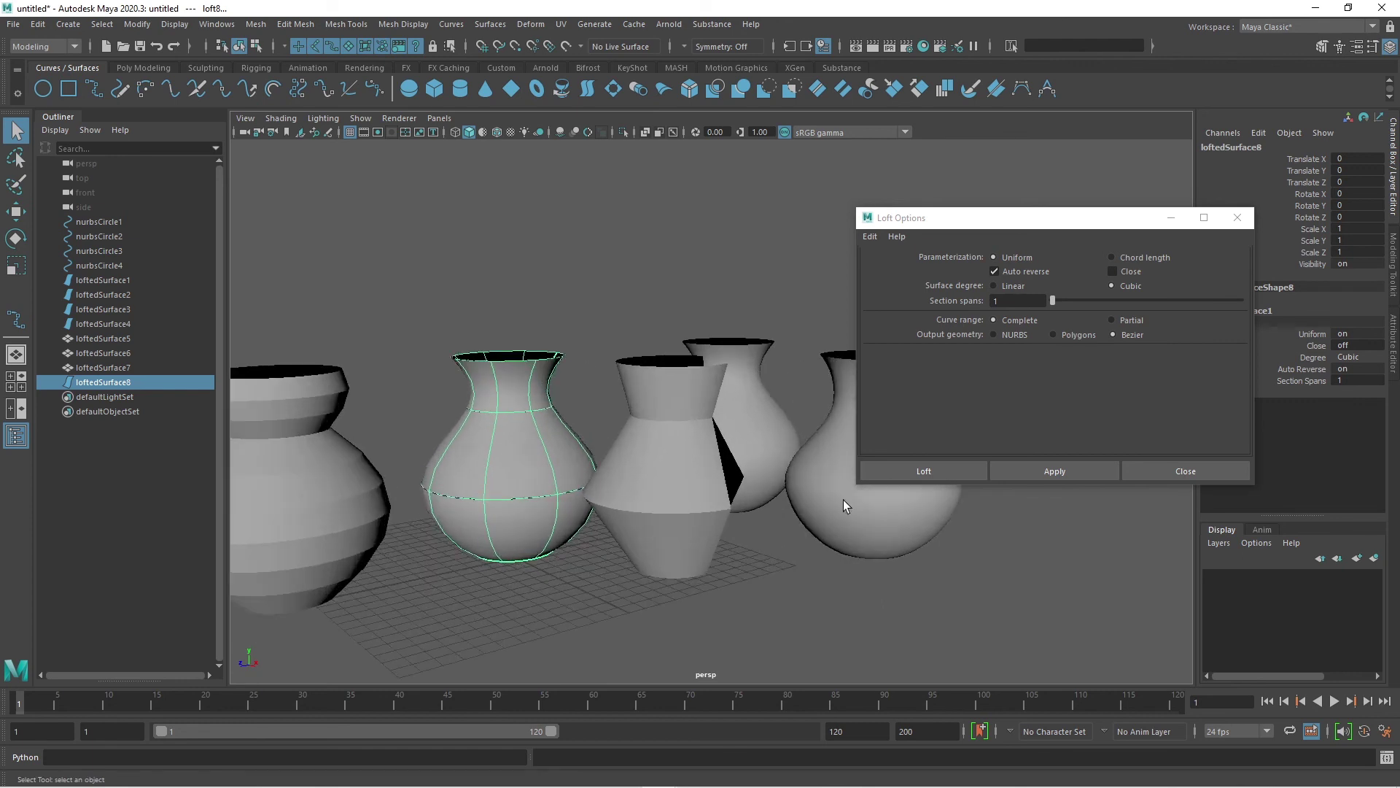
click(1186, 470)
click(544, 475)
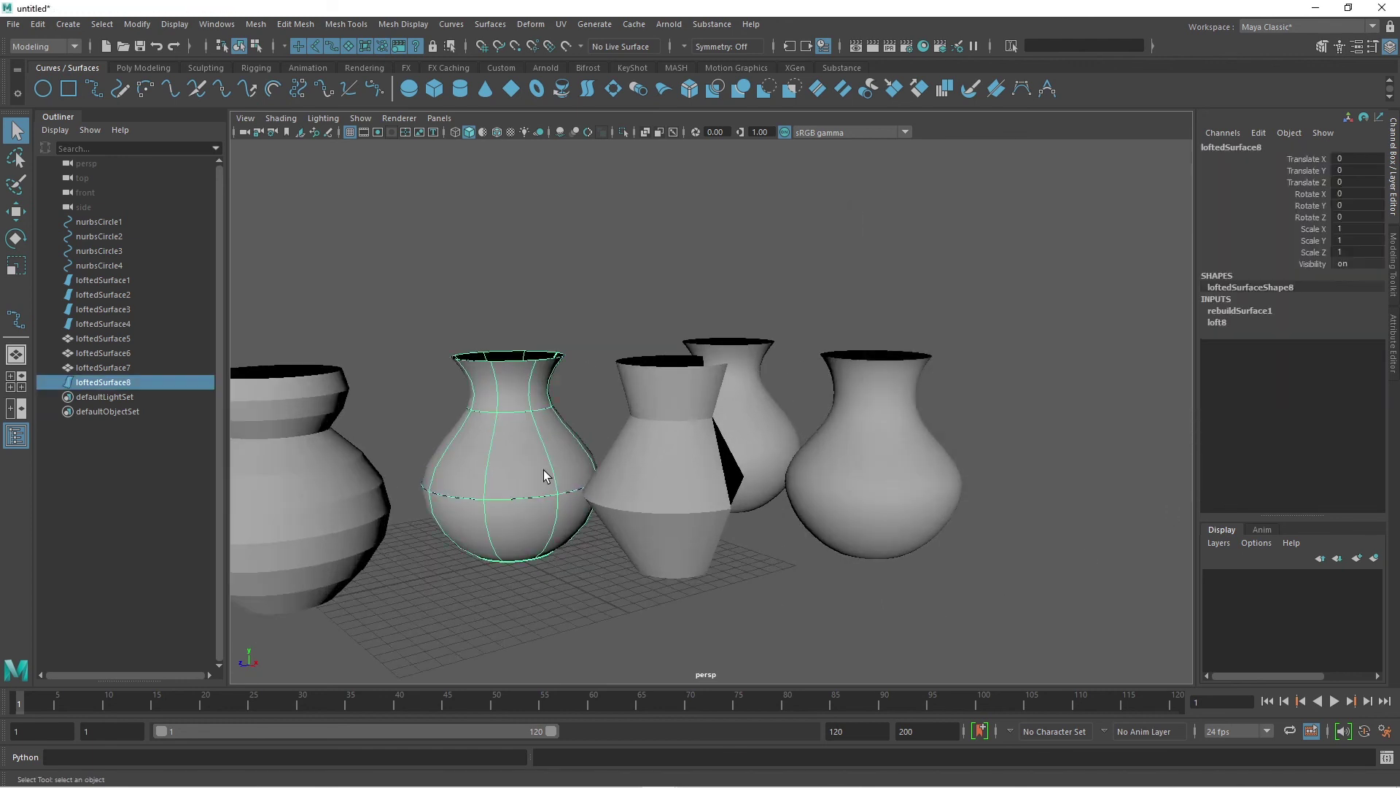
scroll(648, 499, down, 2)
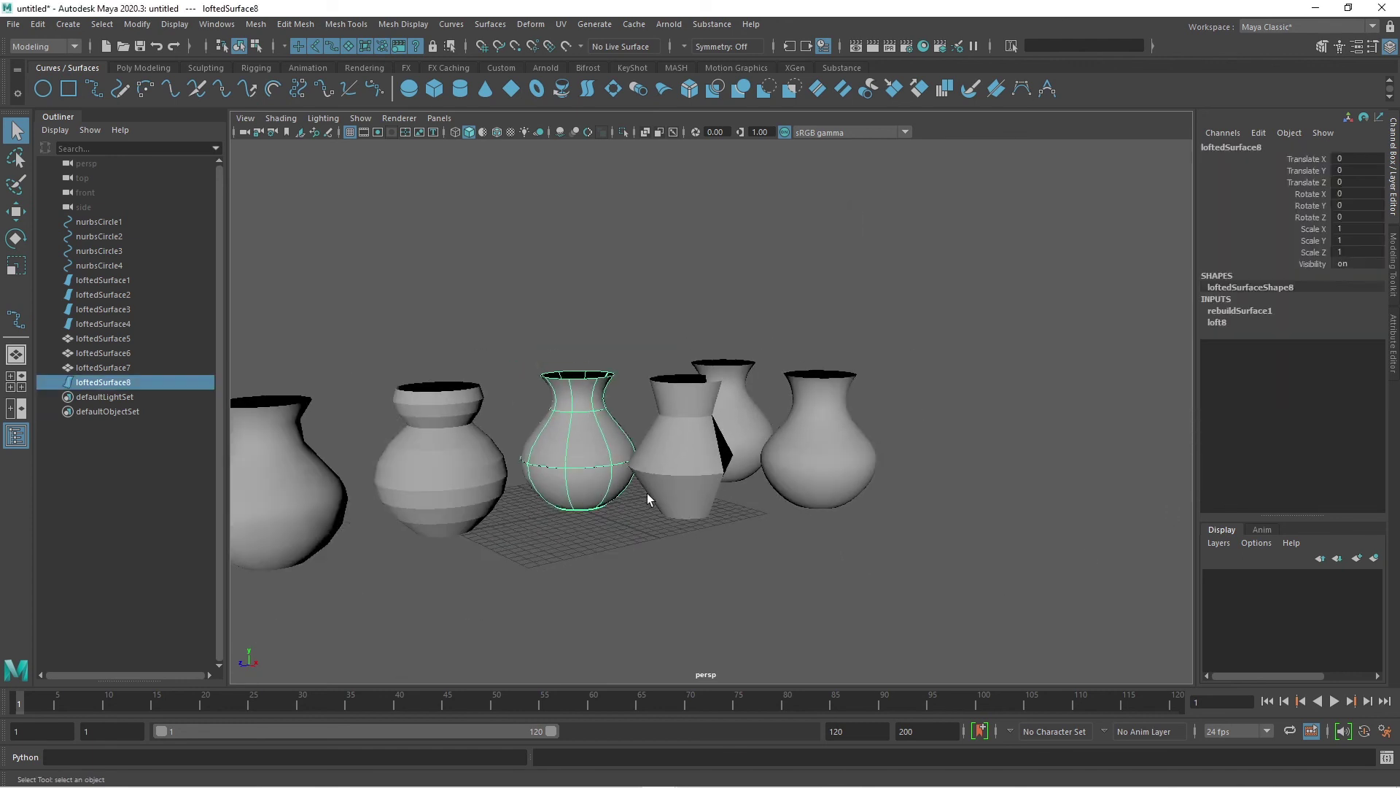
click(1238, 312)
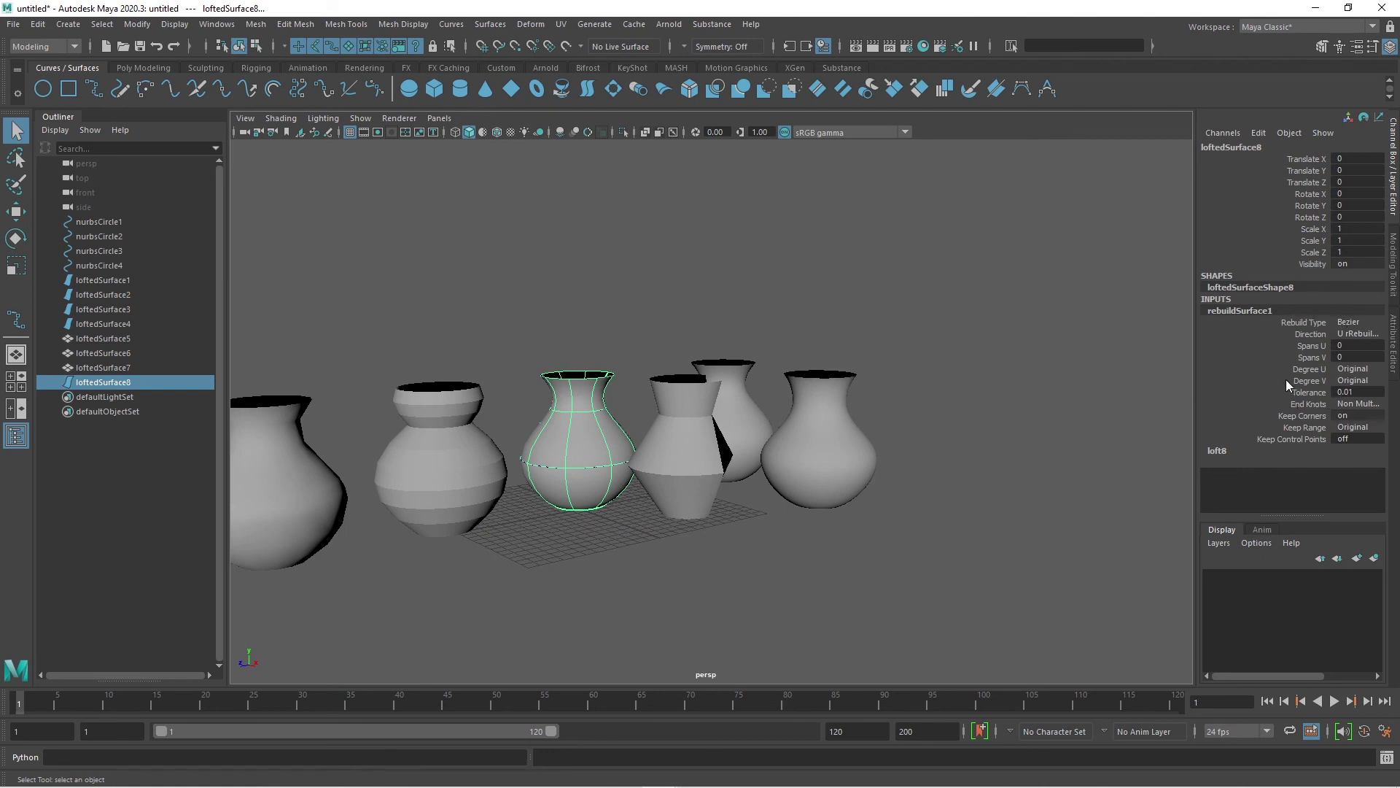
alt+drag(836, 440, 832, 521)
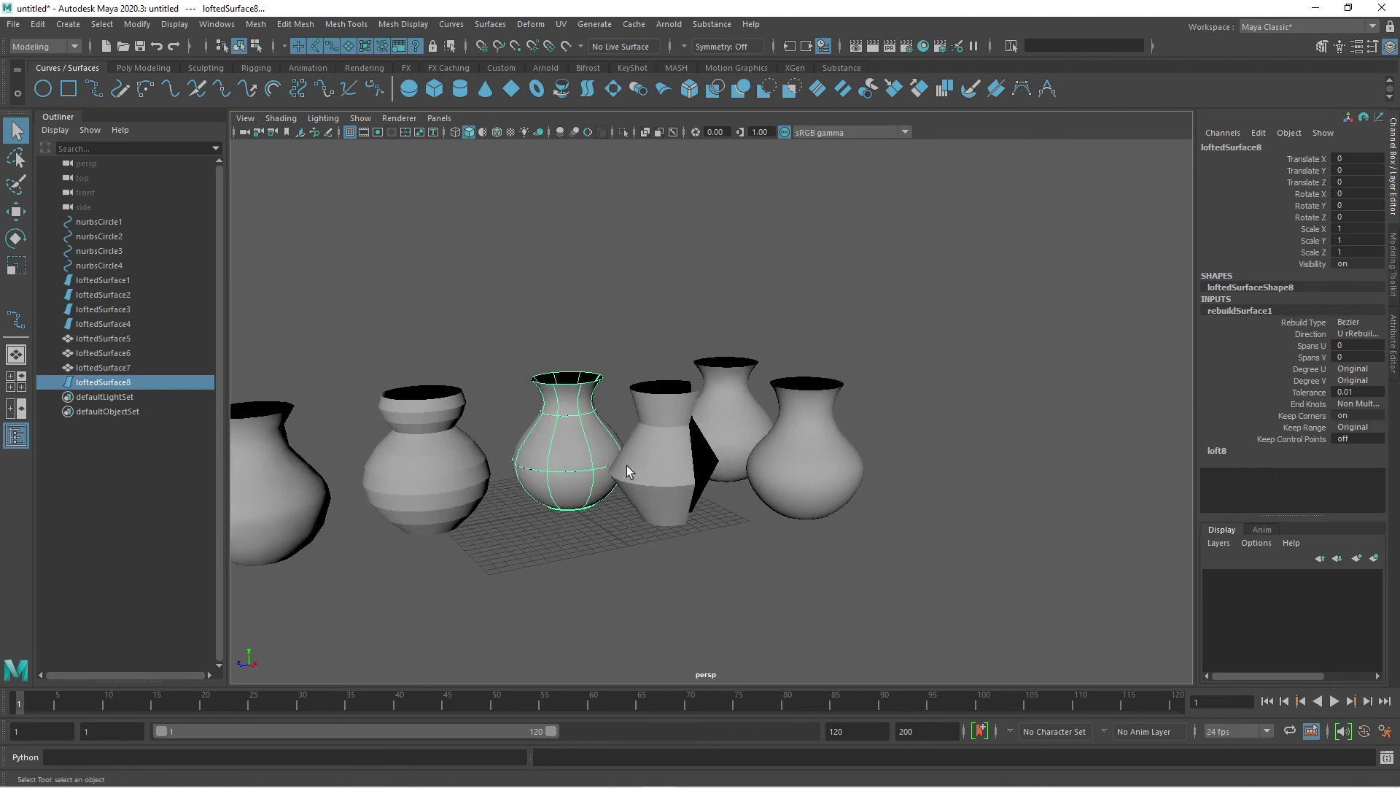
Try the Uniform rebuild type on the Bezier vase's rebuildSurface1 history and change it to Reduce Spans
click(1357, 323)
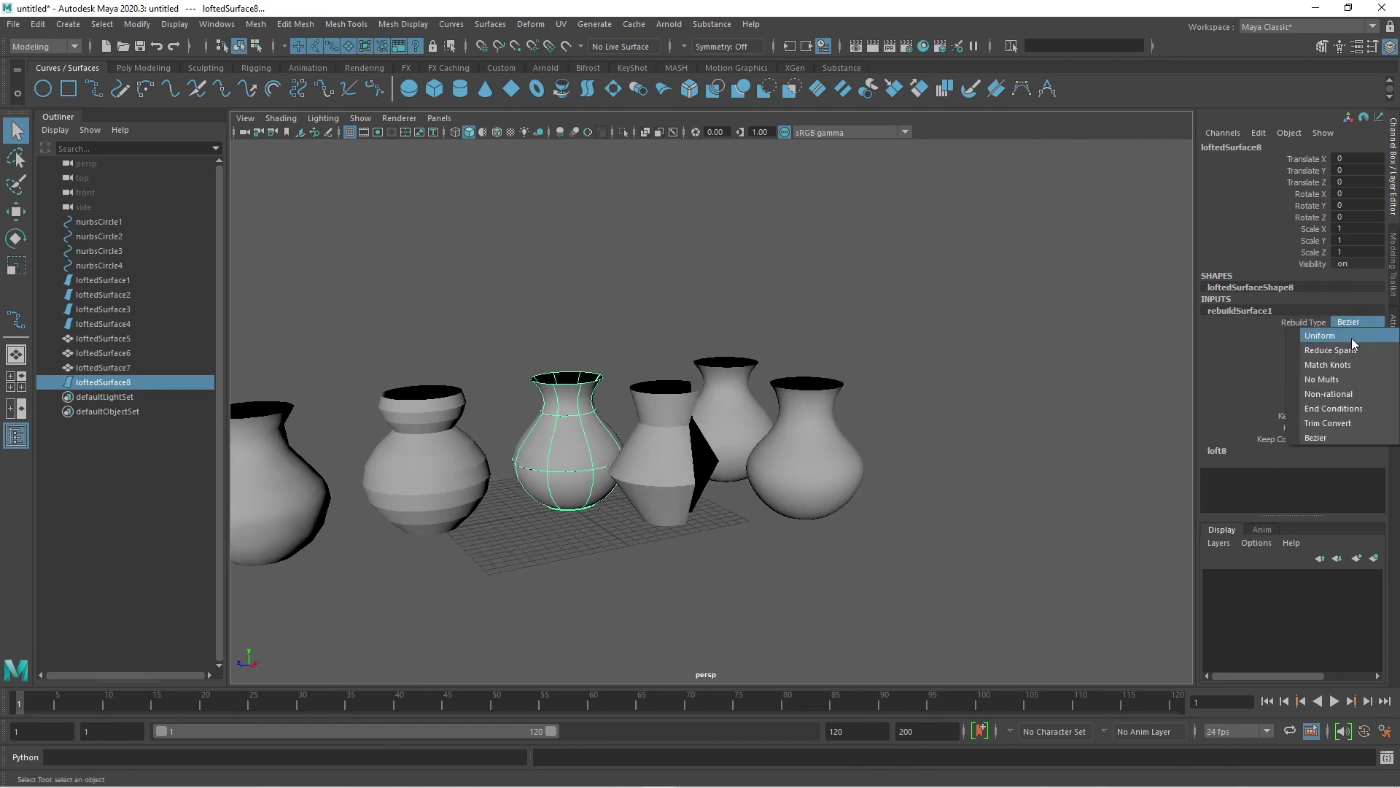
click(1352, 337)
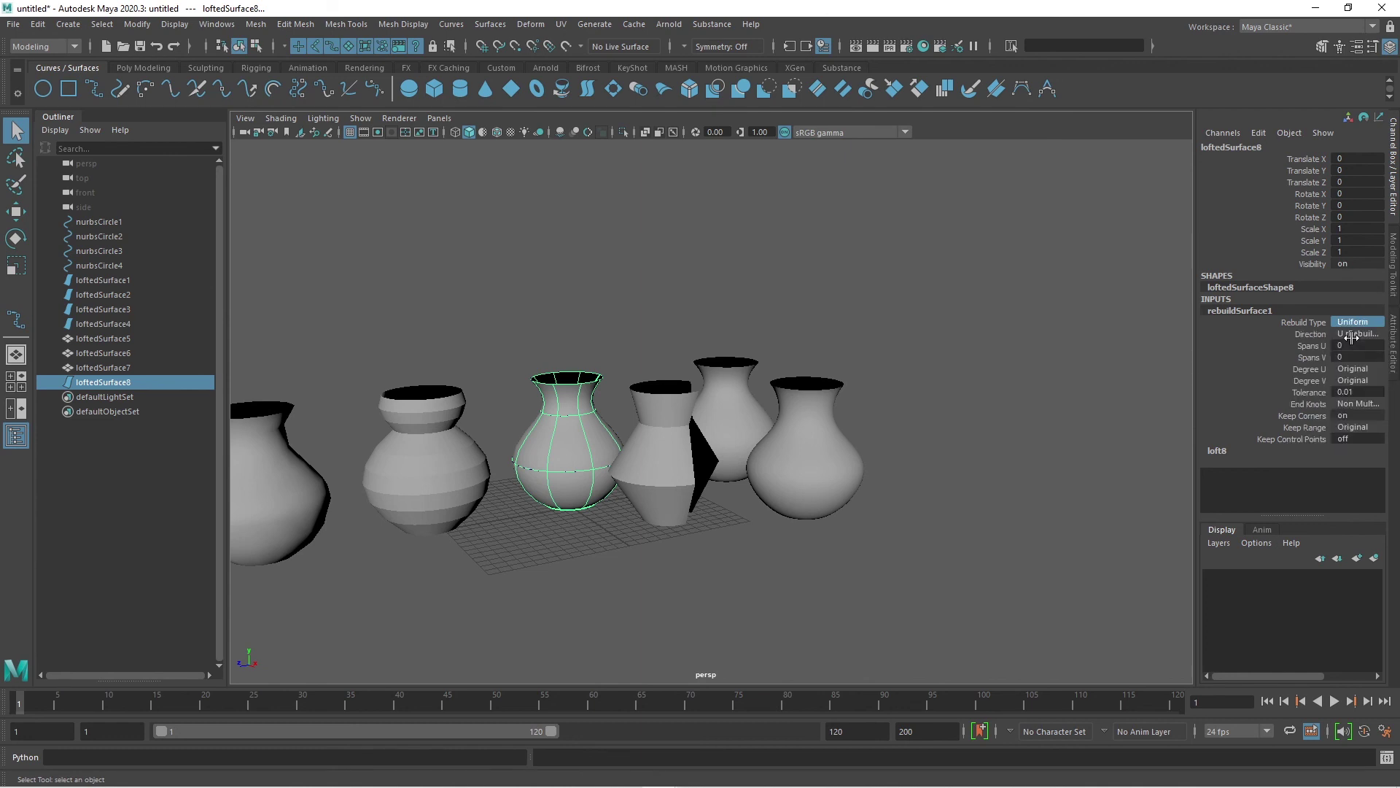
click(1355, 322)
click(1346, 351)
Try Spans U and Spans V values of 3 in the Bezier vase's rebuildSurface1 history and undo the change
click(1315, 346)
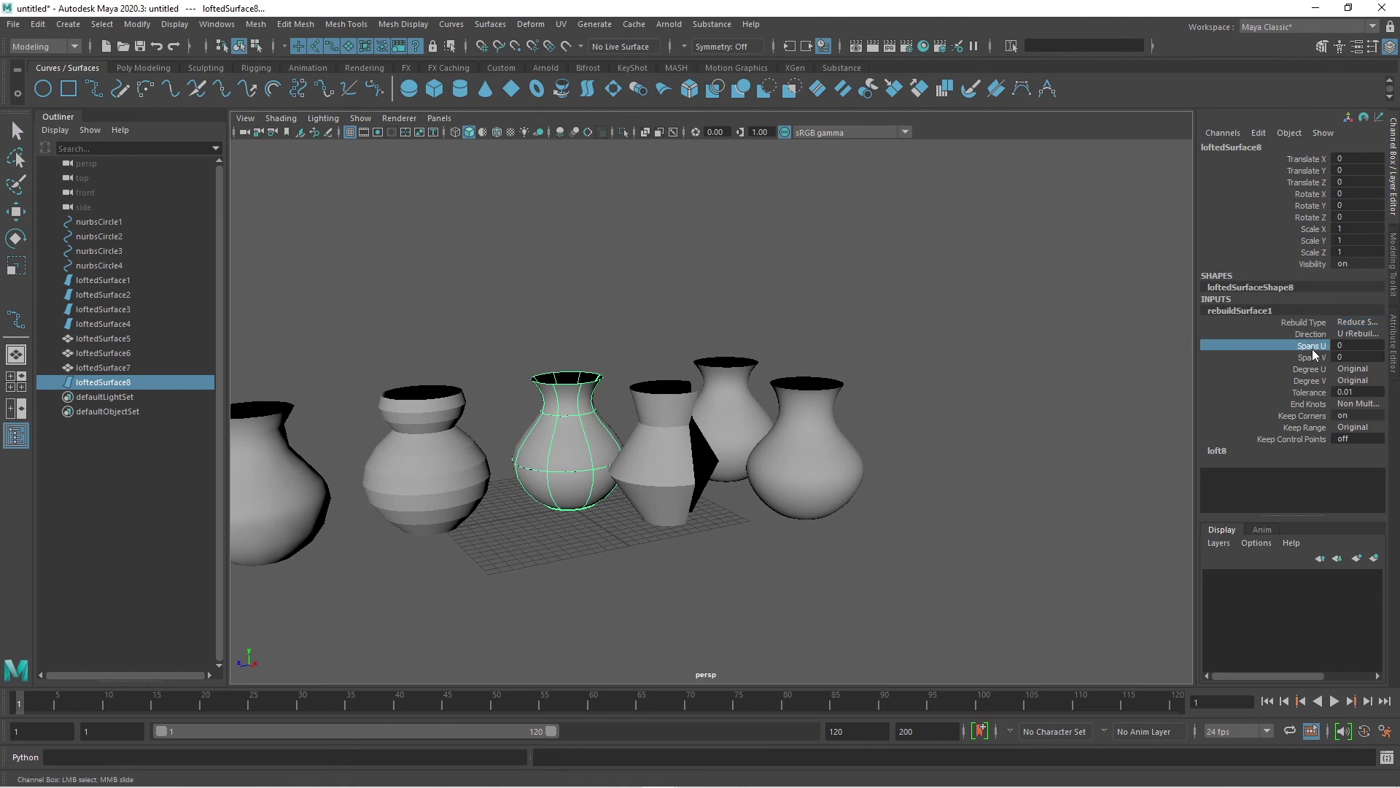
shift+click(1315, 357)
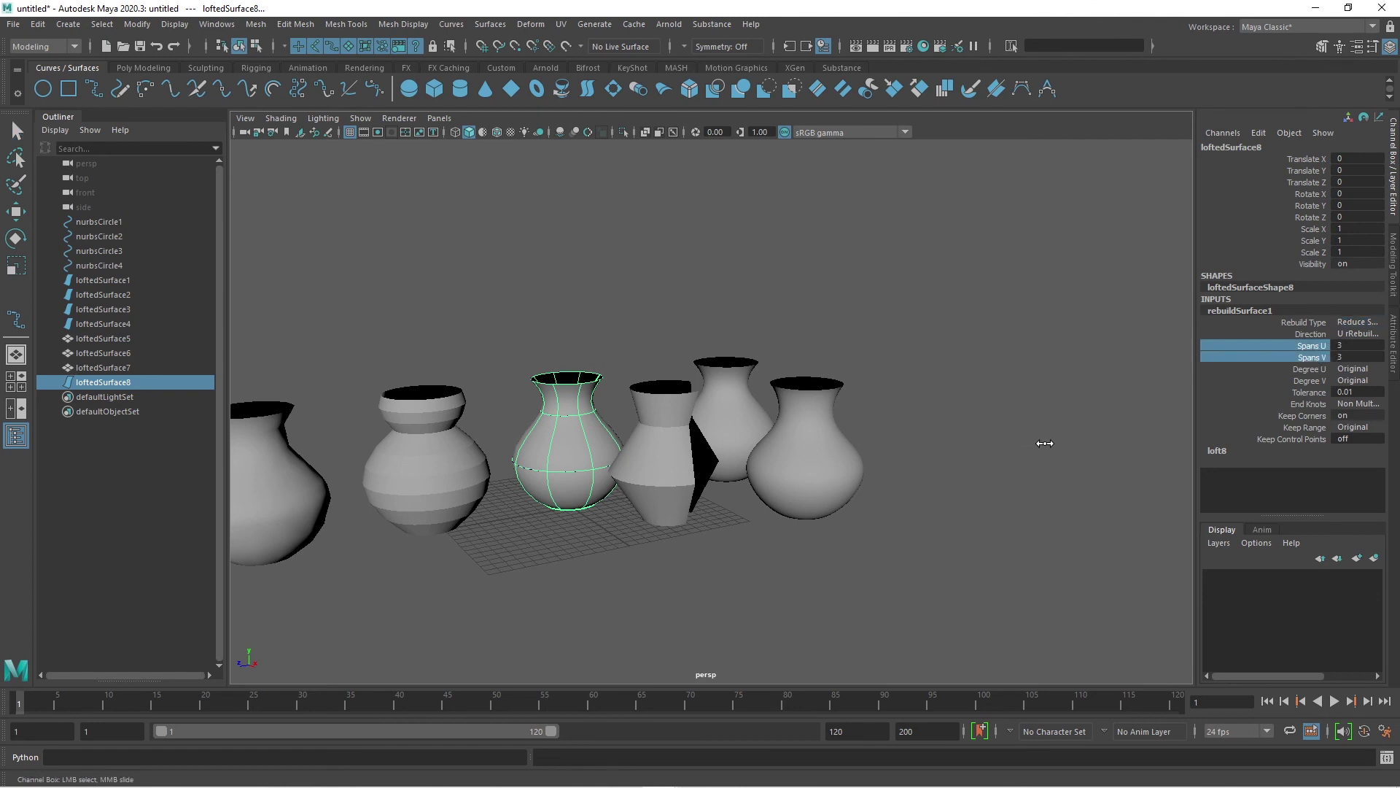
key(ctrl+z)
Reopen the Loft options clear of most of the vases and select all profile circles and lofted vases together
alt+drag(950, 448, 953, 510)
alt+middle_drag(953, 510, 1000, 467)
alt+drag(1000, 467, 935, 516)
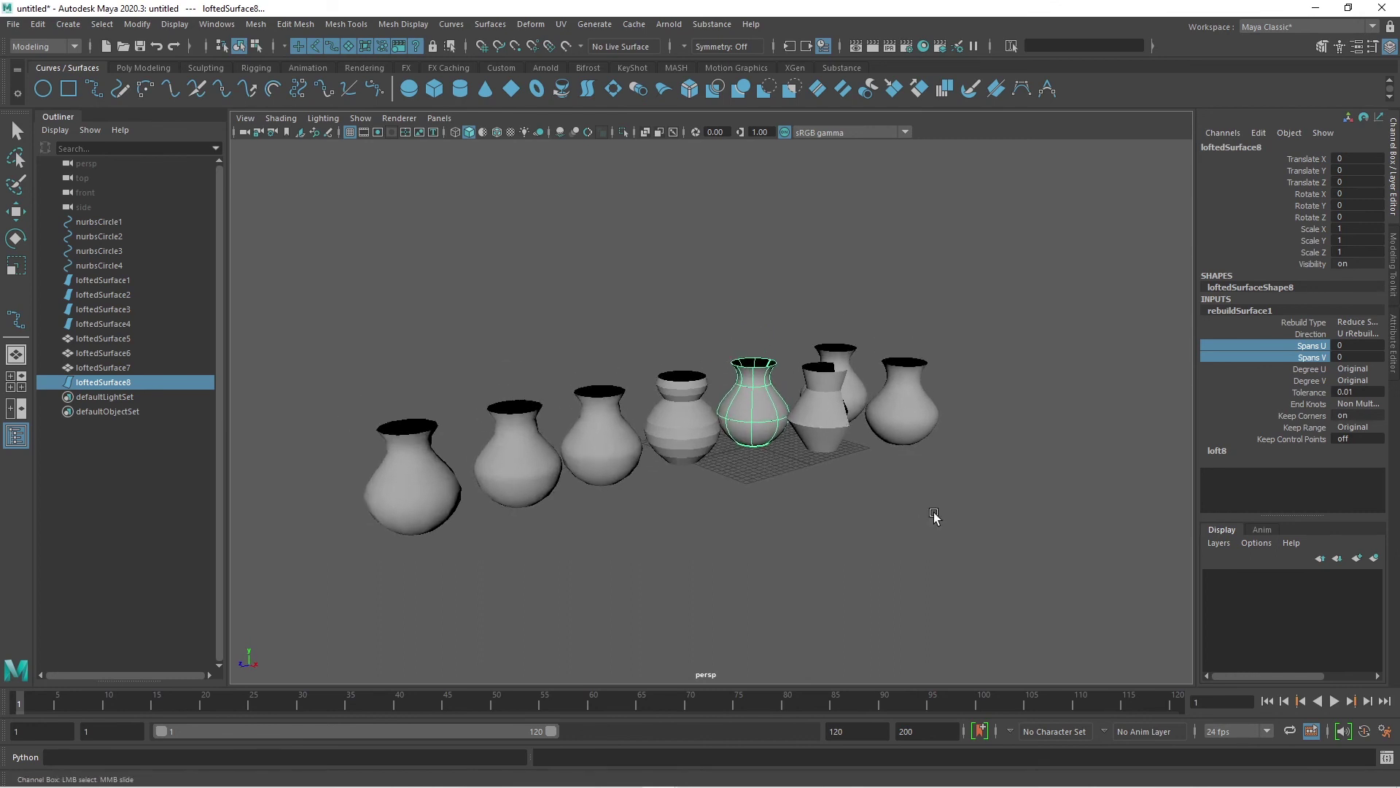
click(490, 24)
click(630, 61)
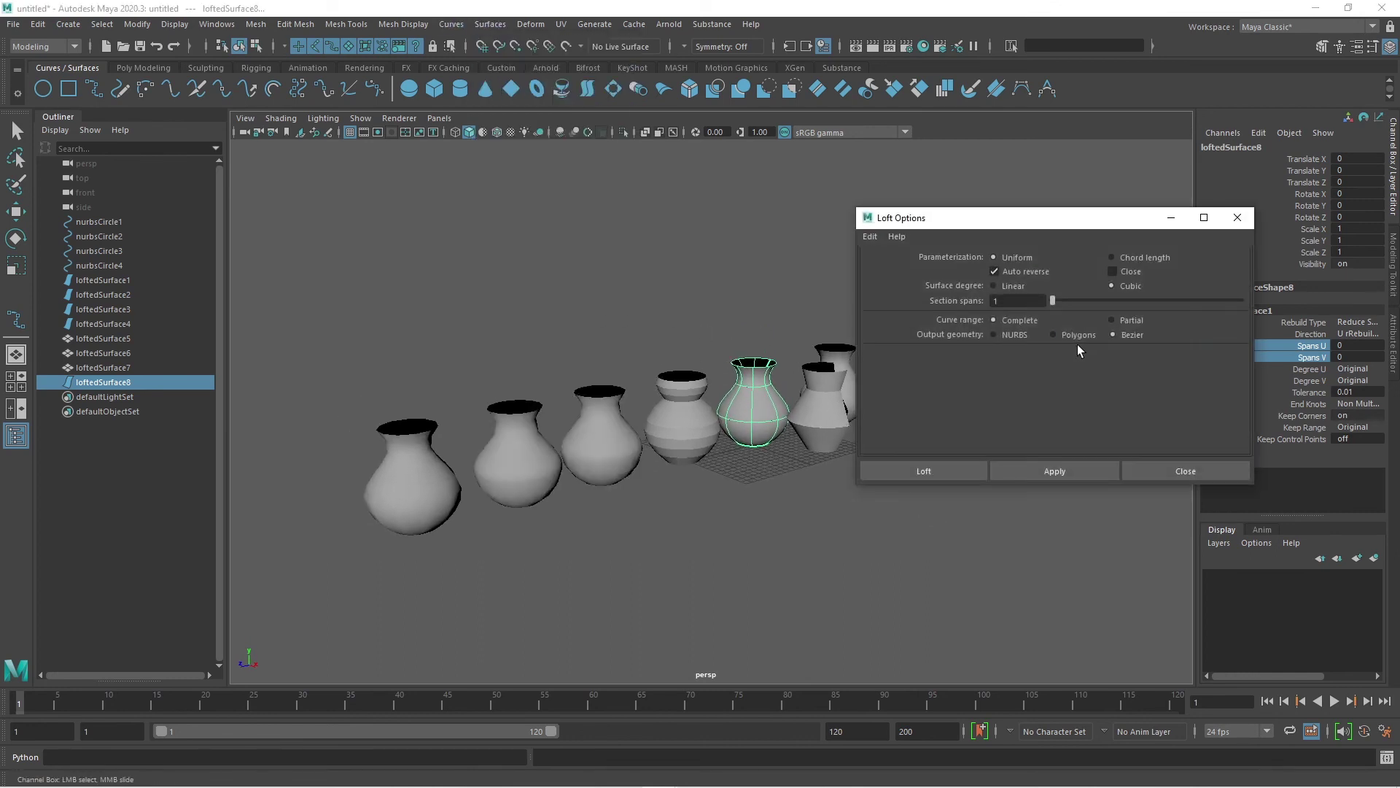
drag(1075, 220, 1120, 217)
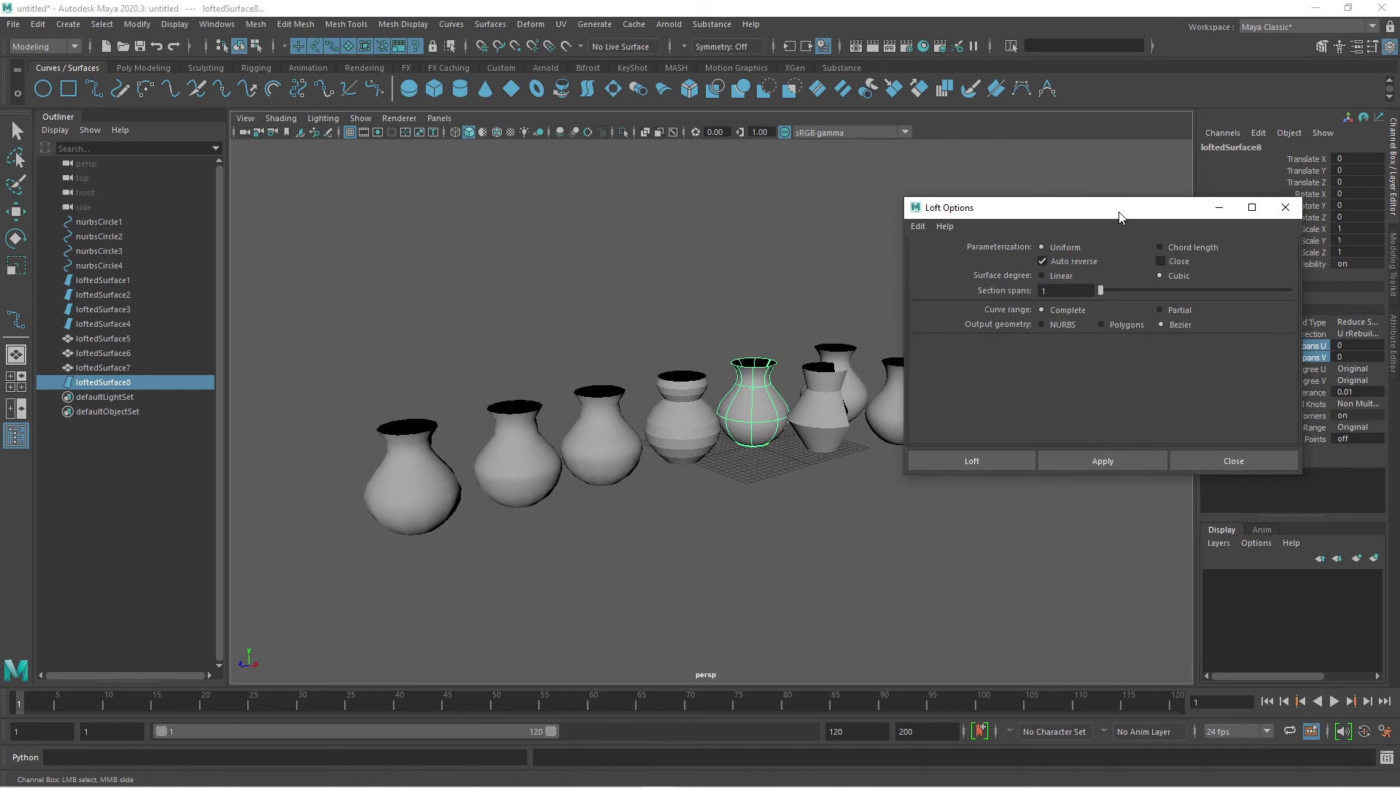
drag(1120, 216, 1071, 183)
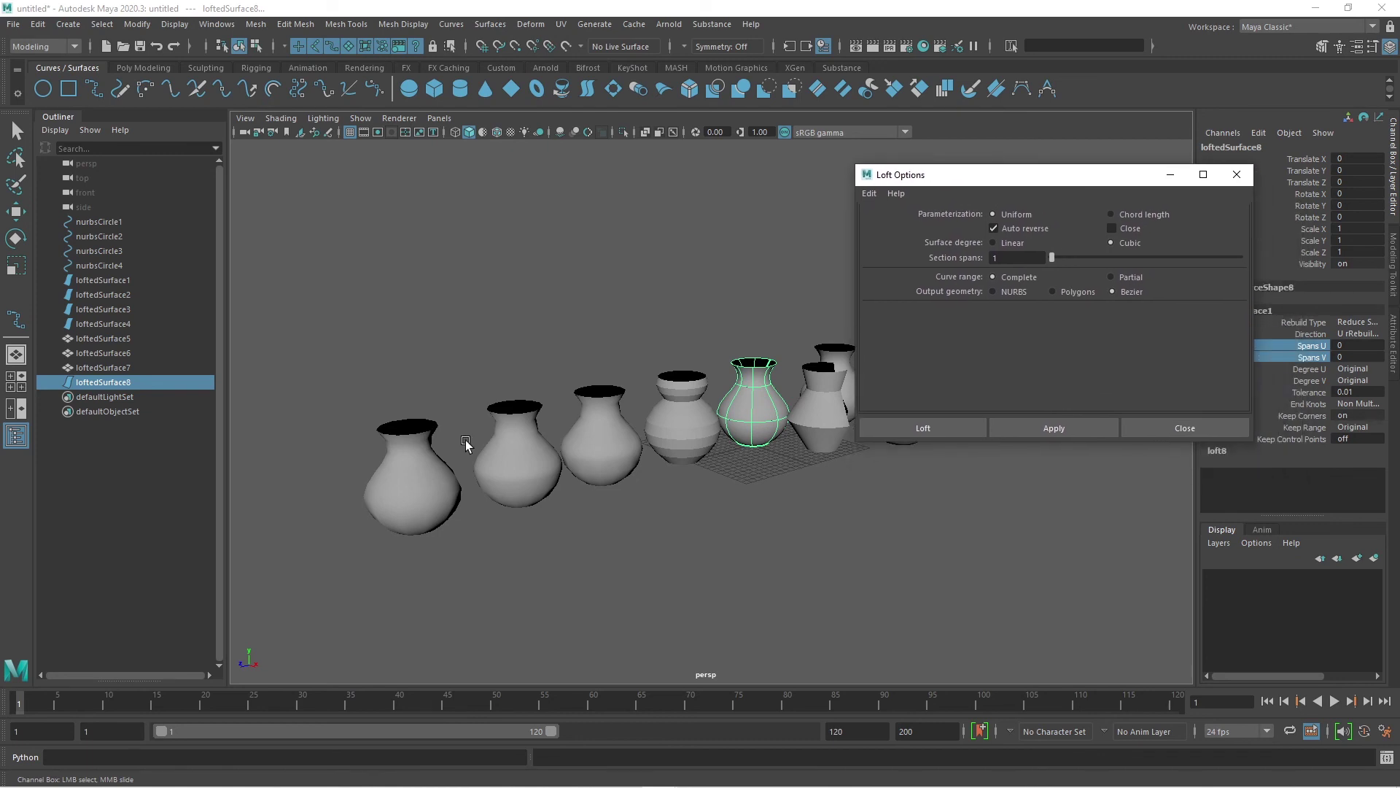
key(q)
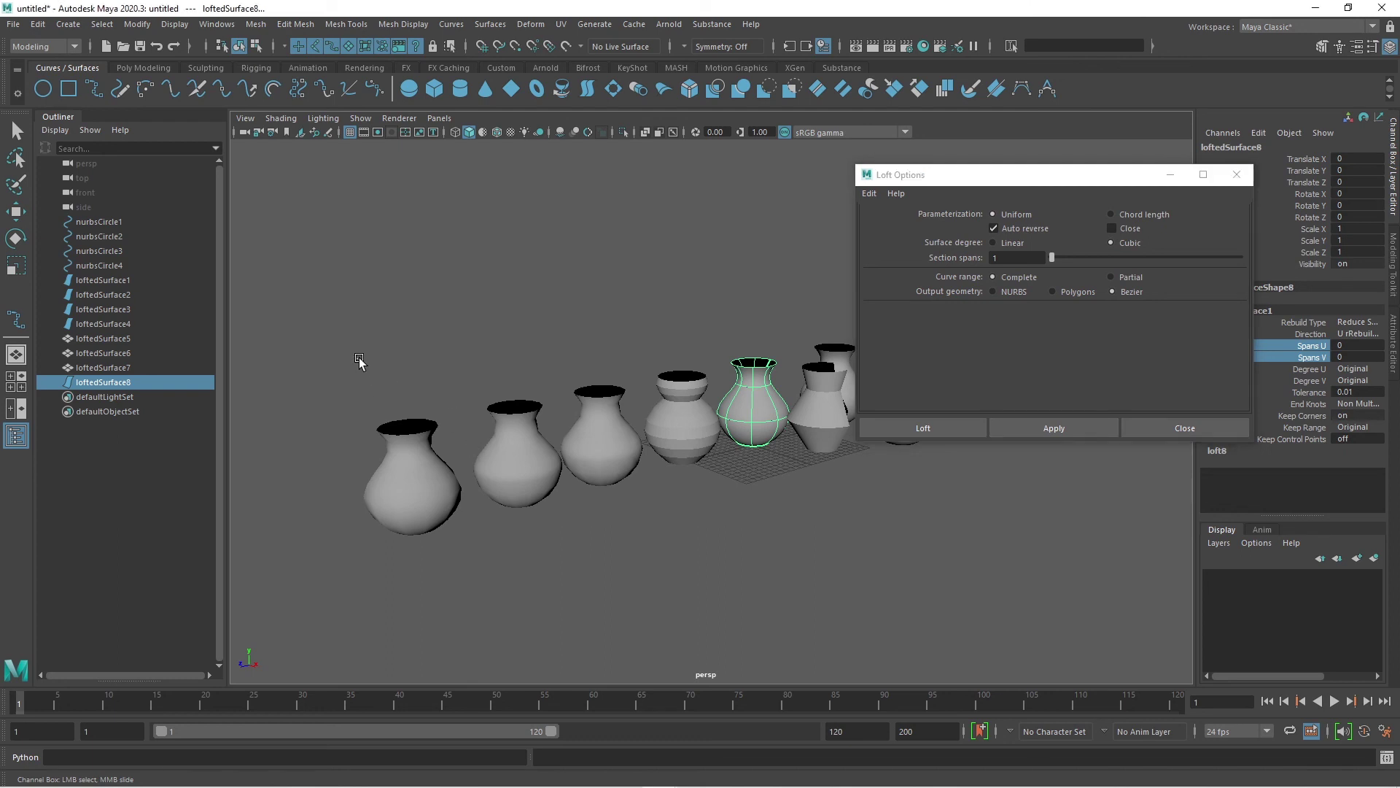
drag(360, 362, 1092, 574)
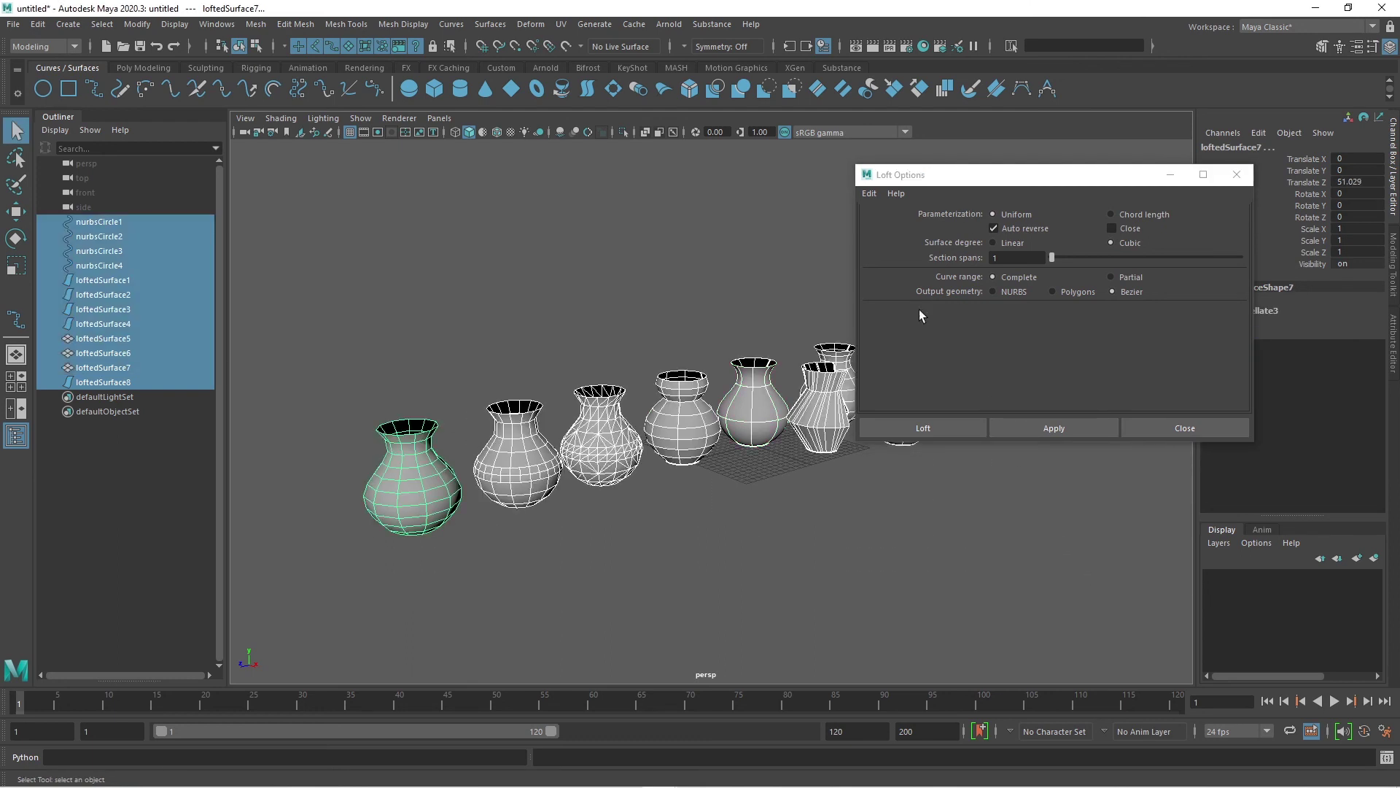